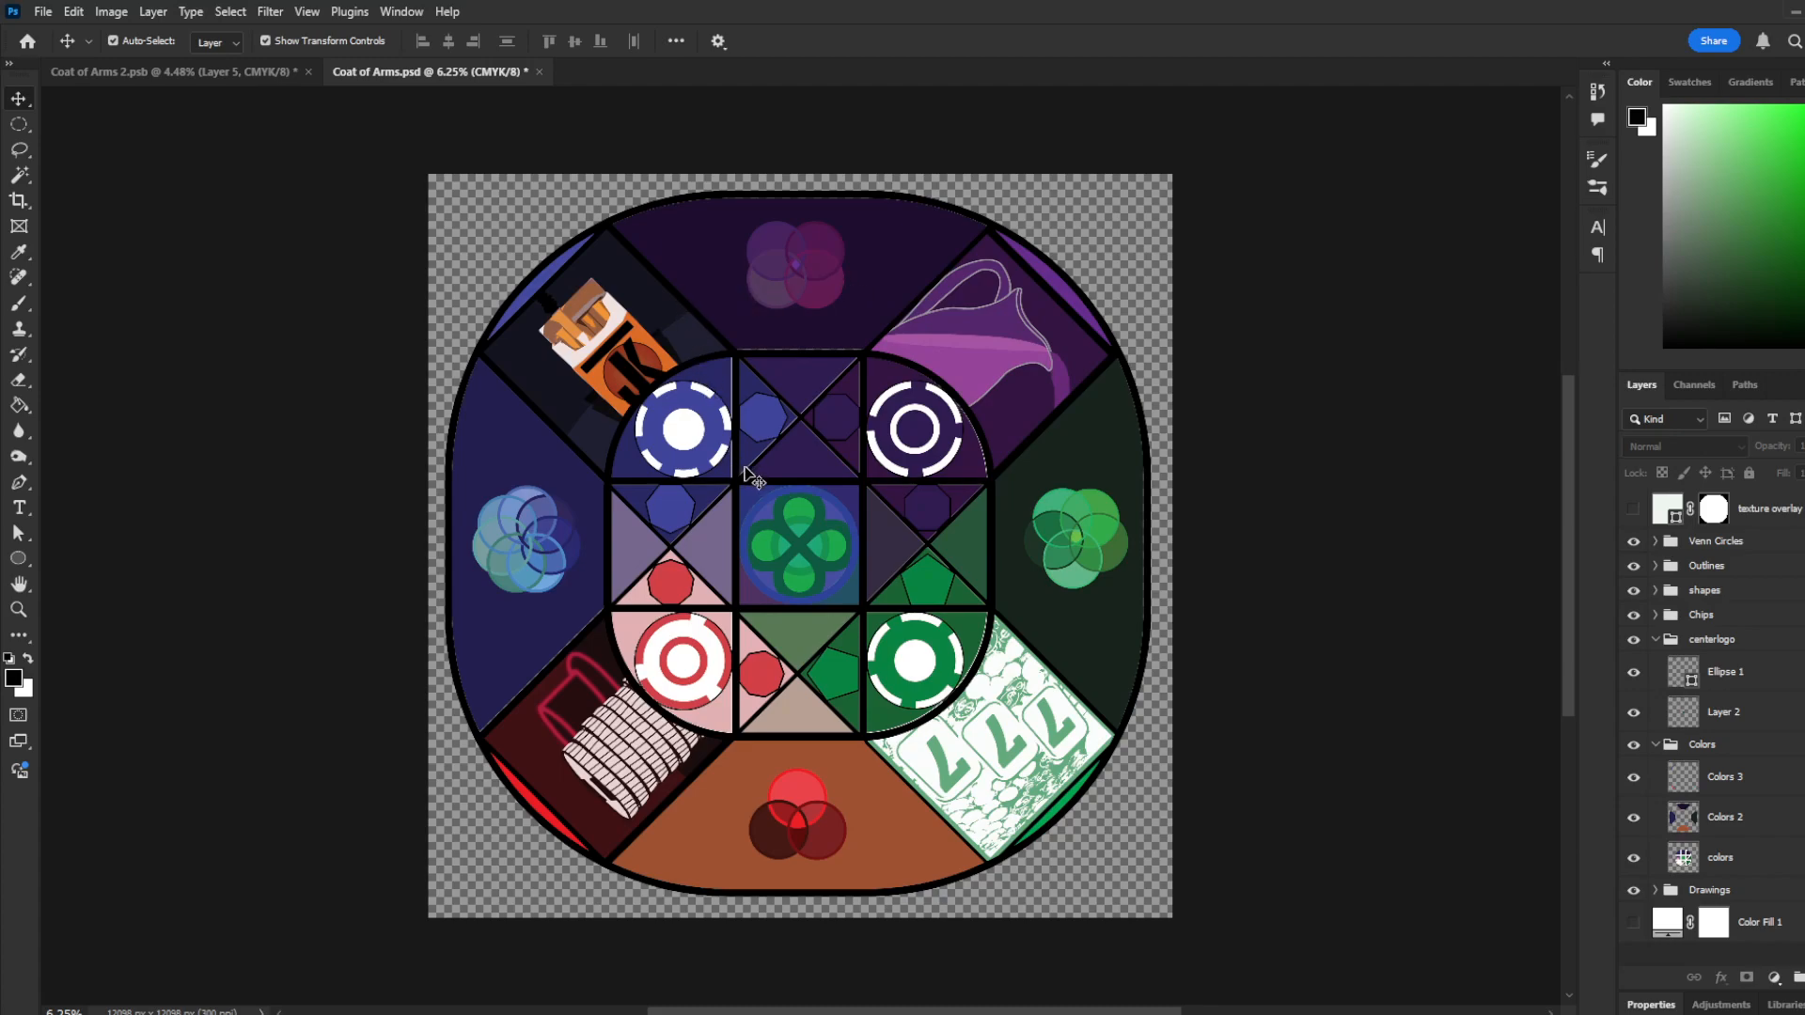
# Step: Examine the clover emblem in the centre square up close and its place within the whole coat of arms
pyautogui.press('z')
pyautogui.moveTo(782, 534); pyautogui.dragTo(934, 527)
pyautogui.moveTo(624, 483); pyautogui.dragTo(563, 475)
pyautogui.moveTo(838, 568); pyautogui.dragTo(882, 569)
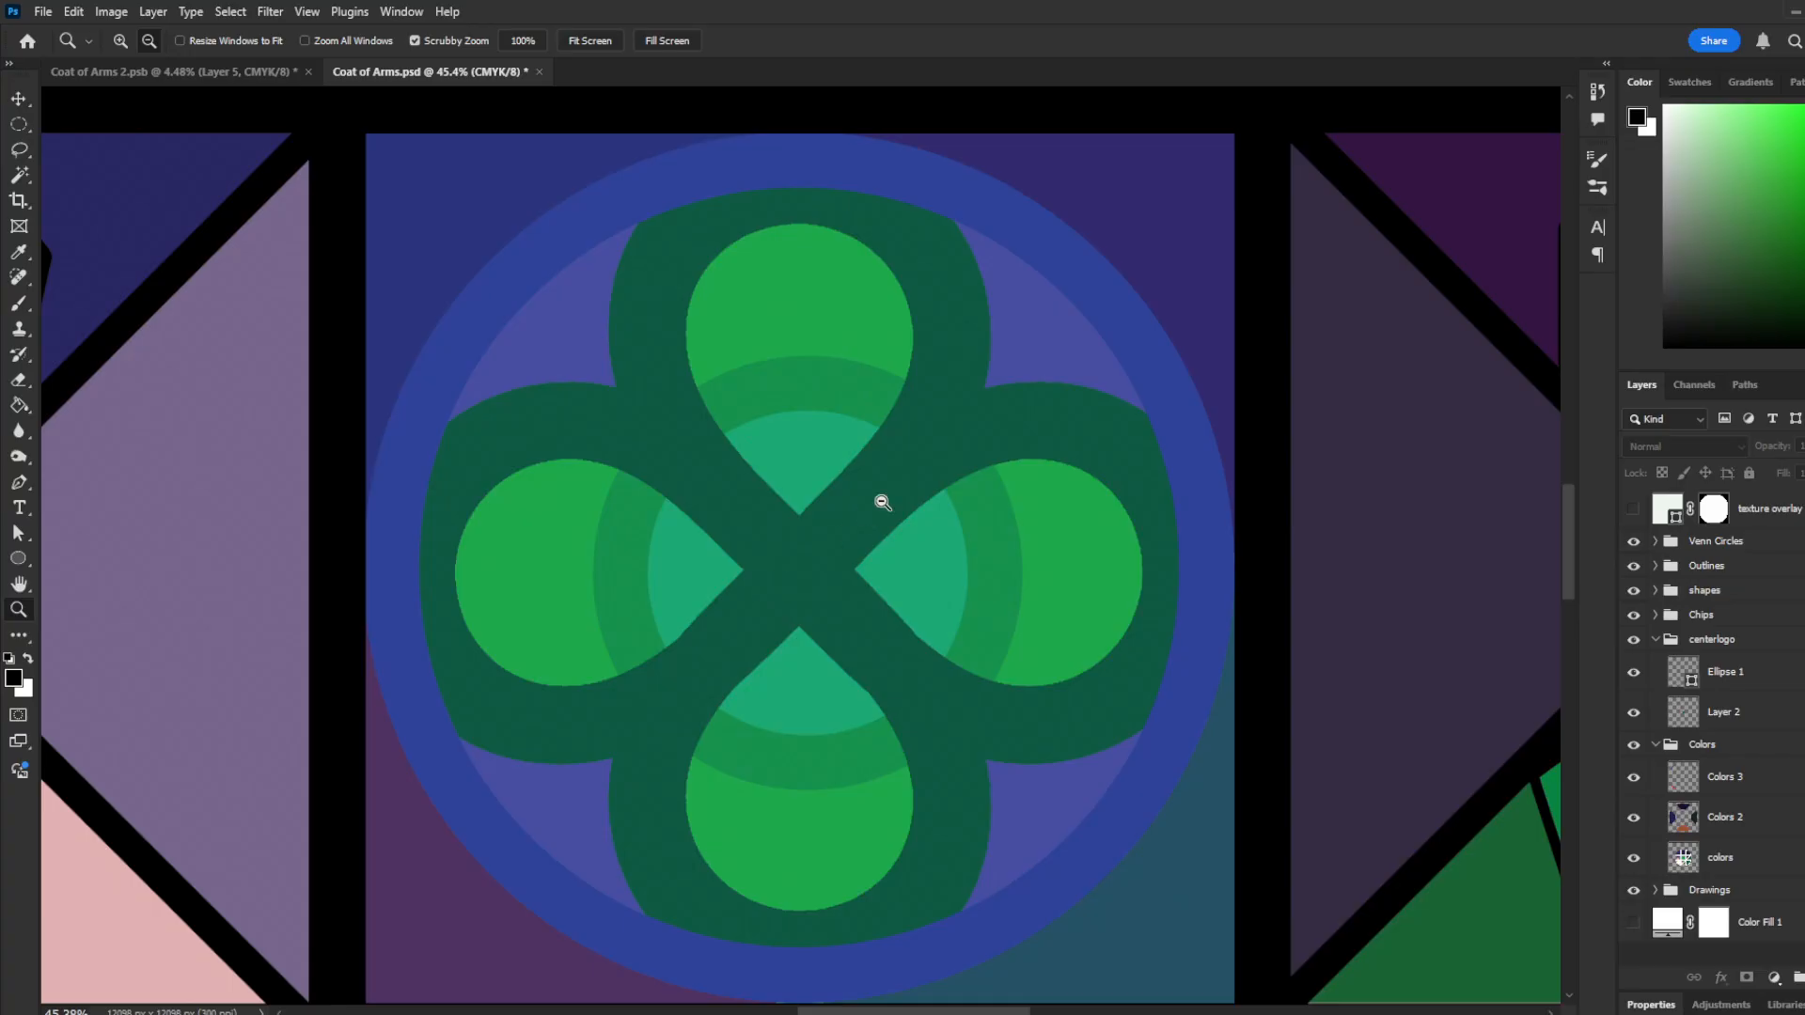
pyautogui.moveTo(765, 527); pyautogui.dragTo(703, 510)
pyautogui.moveTo(734, 583); pyautogui.dragTo(682, 584)
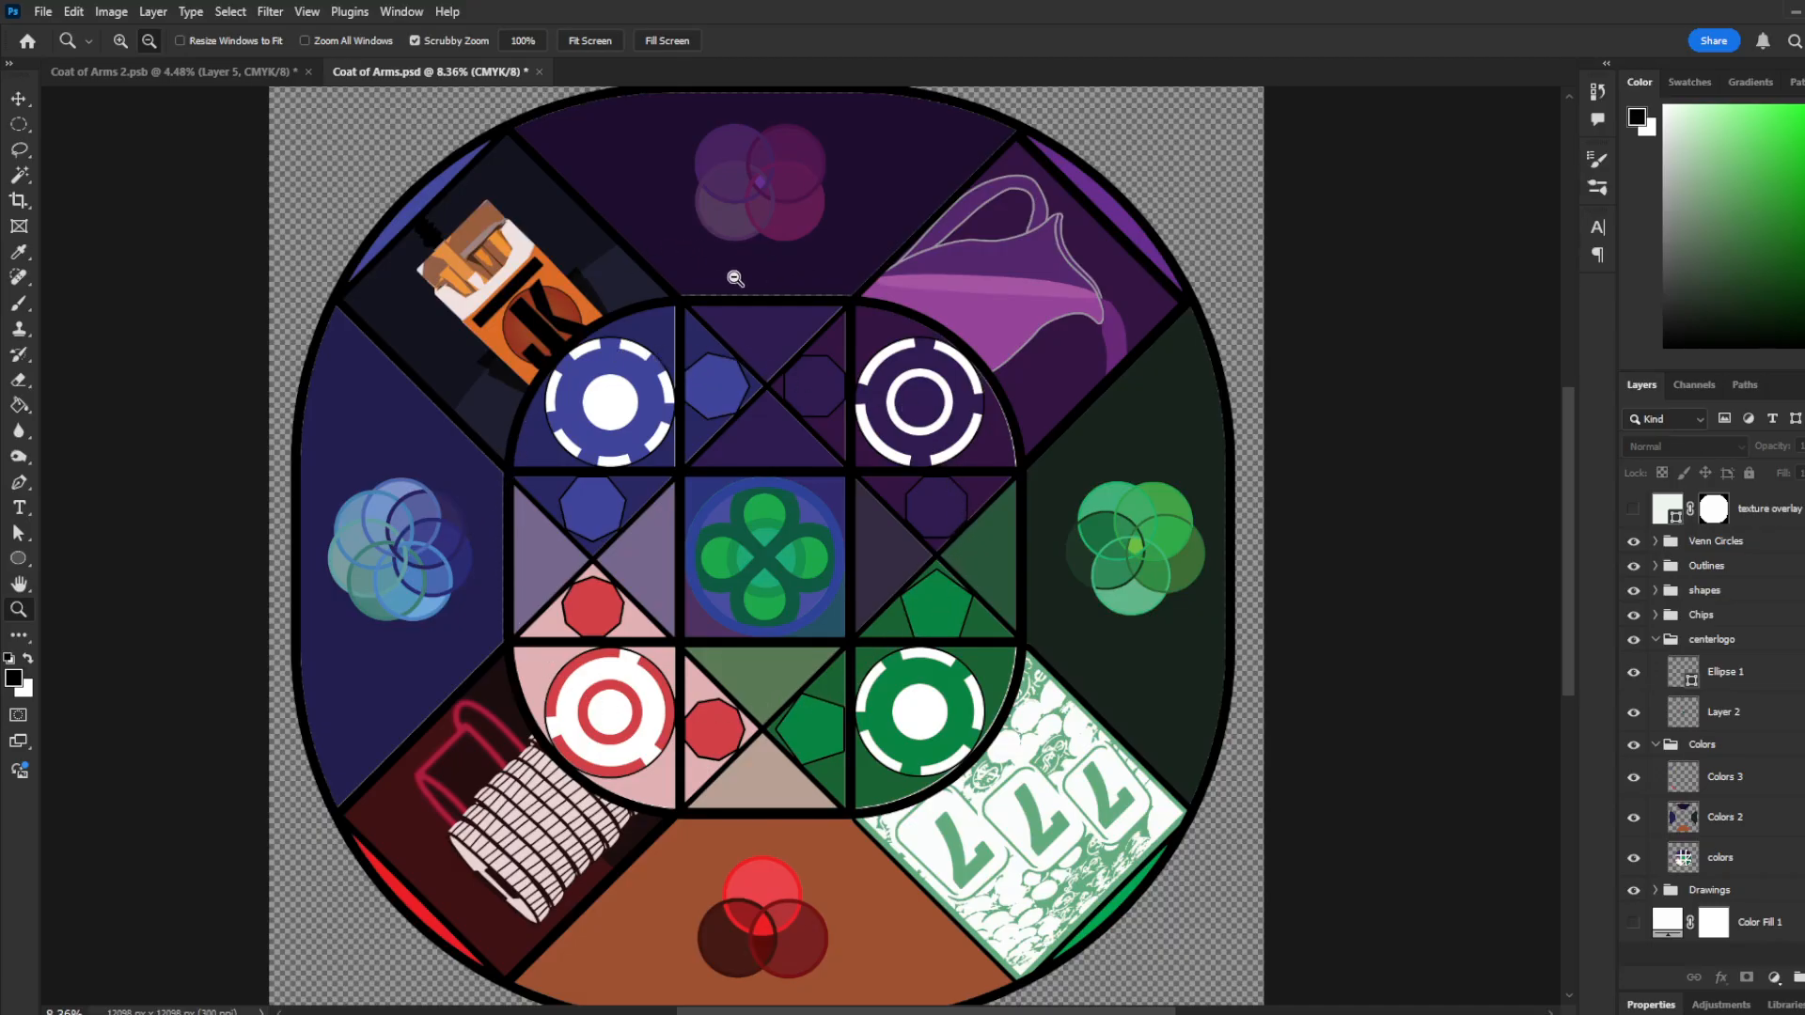
pyautogui.moveTo(767, 492); pyautogui.dragTo(741, 490)
pyautogui.moveTo(655, 410)
pyautogui.mouseDown()
pyautogui.moveTo(704, 407)
pyautogui.moveTo(683, 407)
pyautogui.mouseUp()
pyautogui.moveTo(782, 610); pyautogui.dragTo(804, 610)
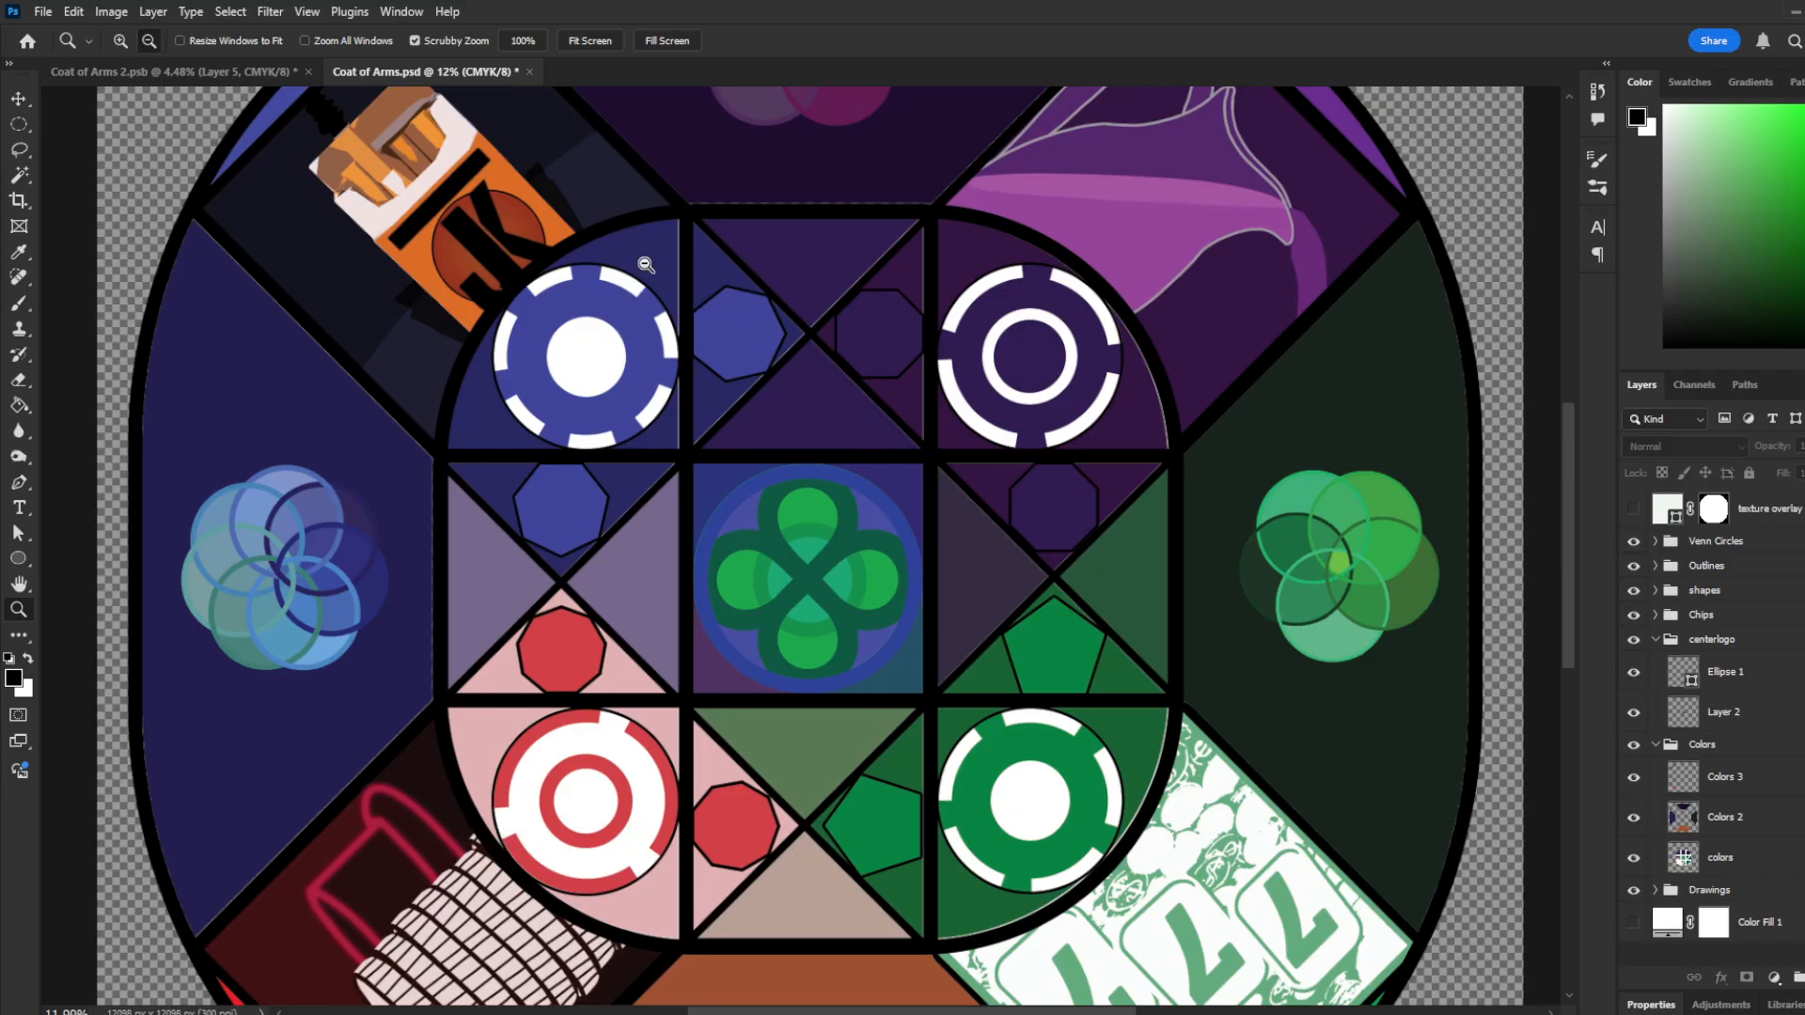
# Step: Sample the background colours behind the blue, purple, green and red chips with the Brush tool's colour picker
pyautogui.click(616, 315)
pyautogui.press('b')
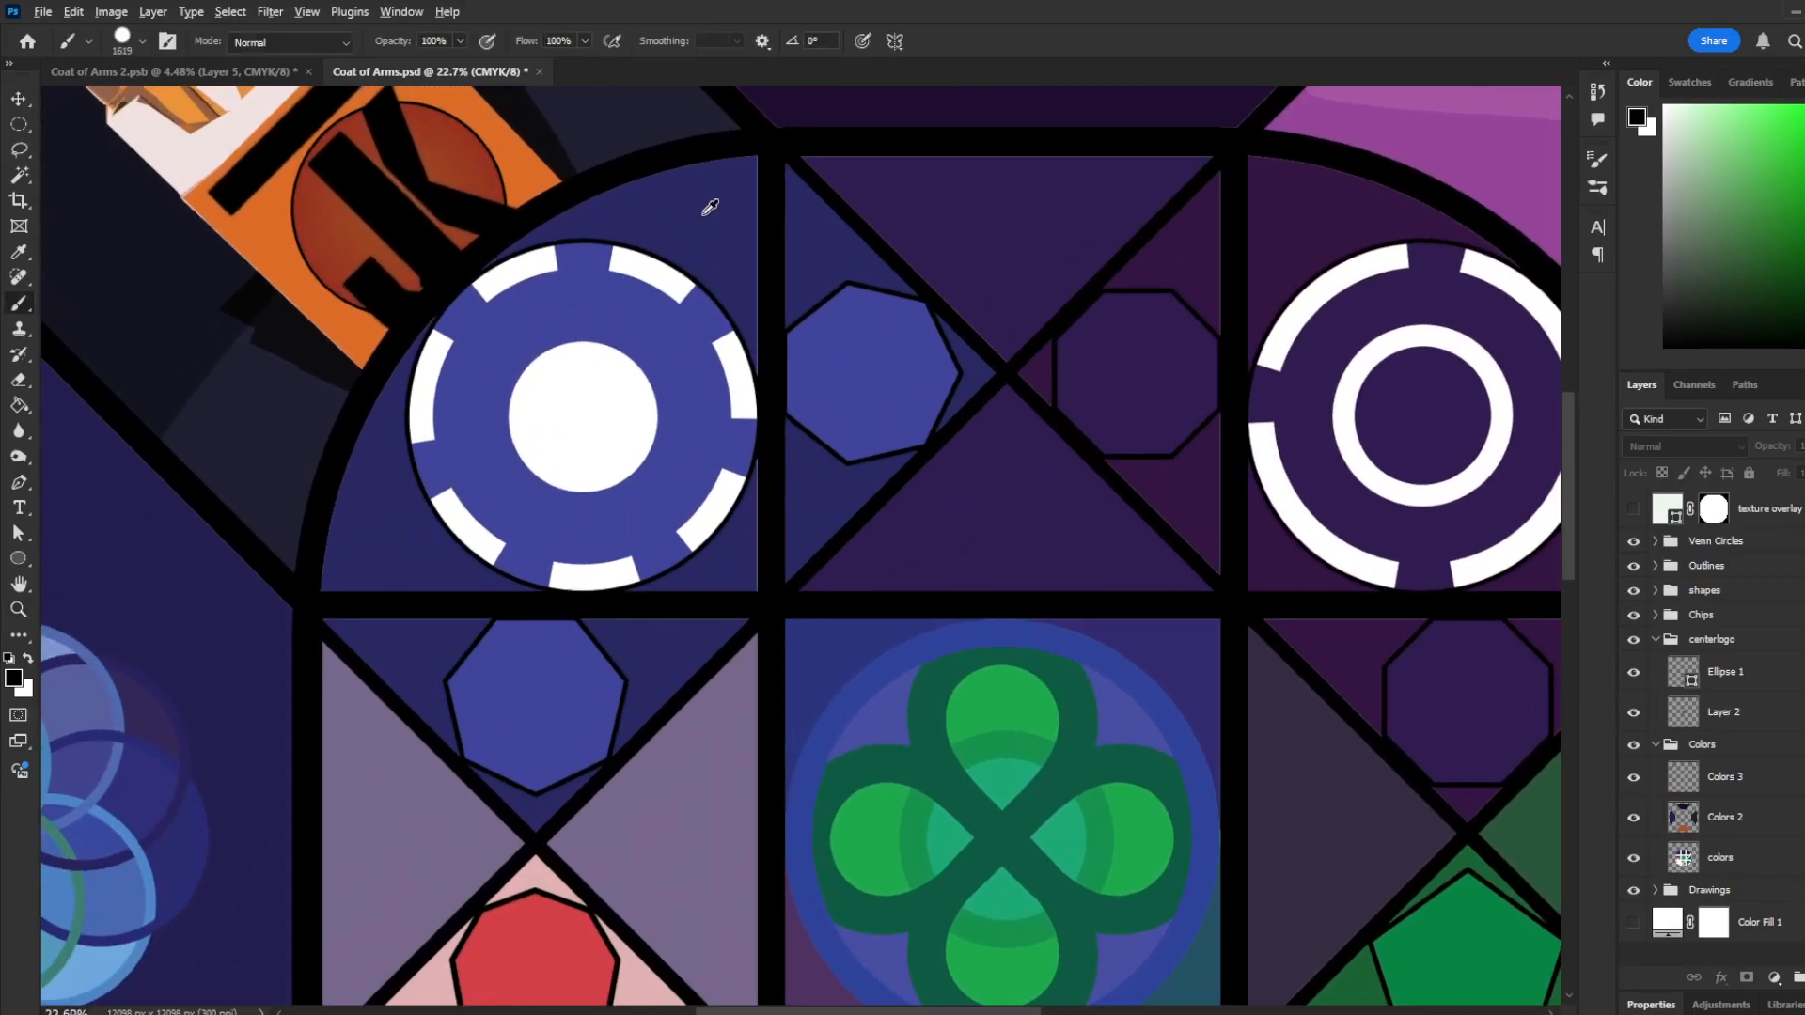
pyautogui.keyDown('alt'); pyautogui.click(713, 214); pyautogui.keyUp('alt')
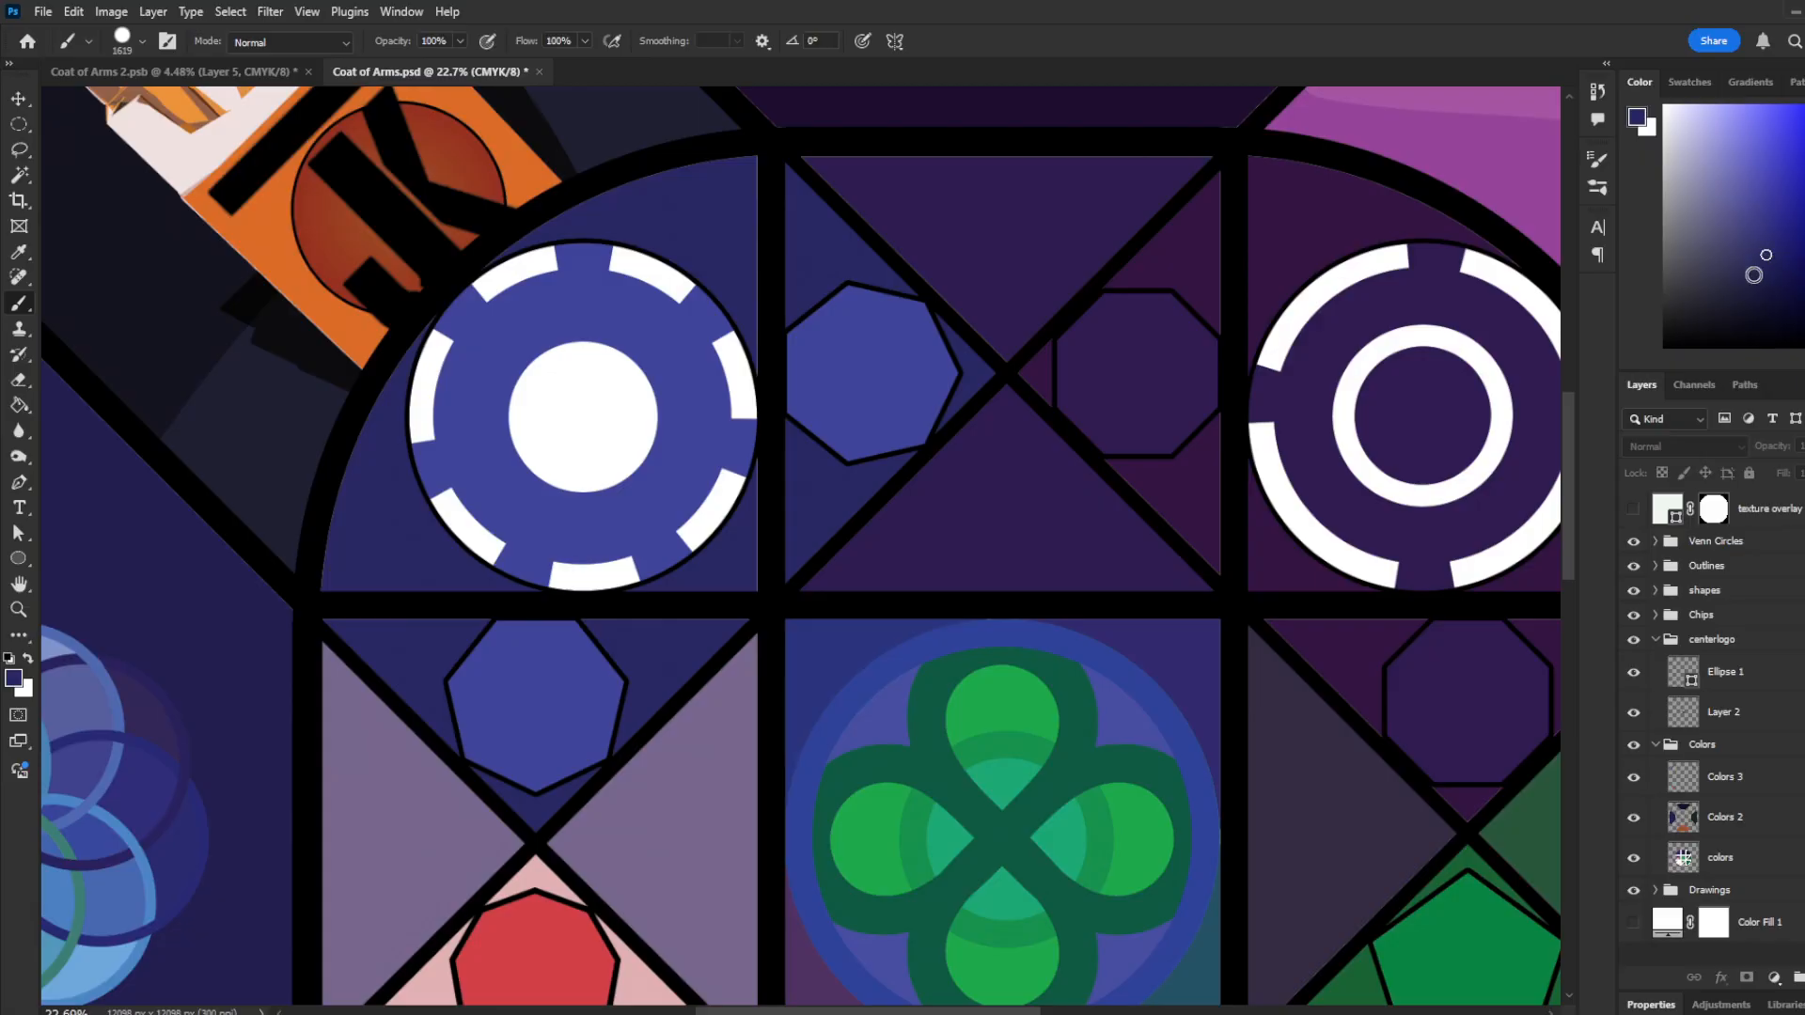
pyautogui.keyDown('alt'); pyautogui.click(1315, 233); pyautogui.keyUp('alt')
pyautogui.scroll(-4, 832, 185)
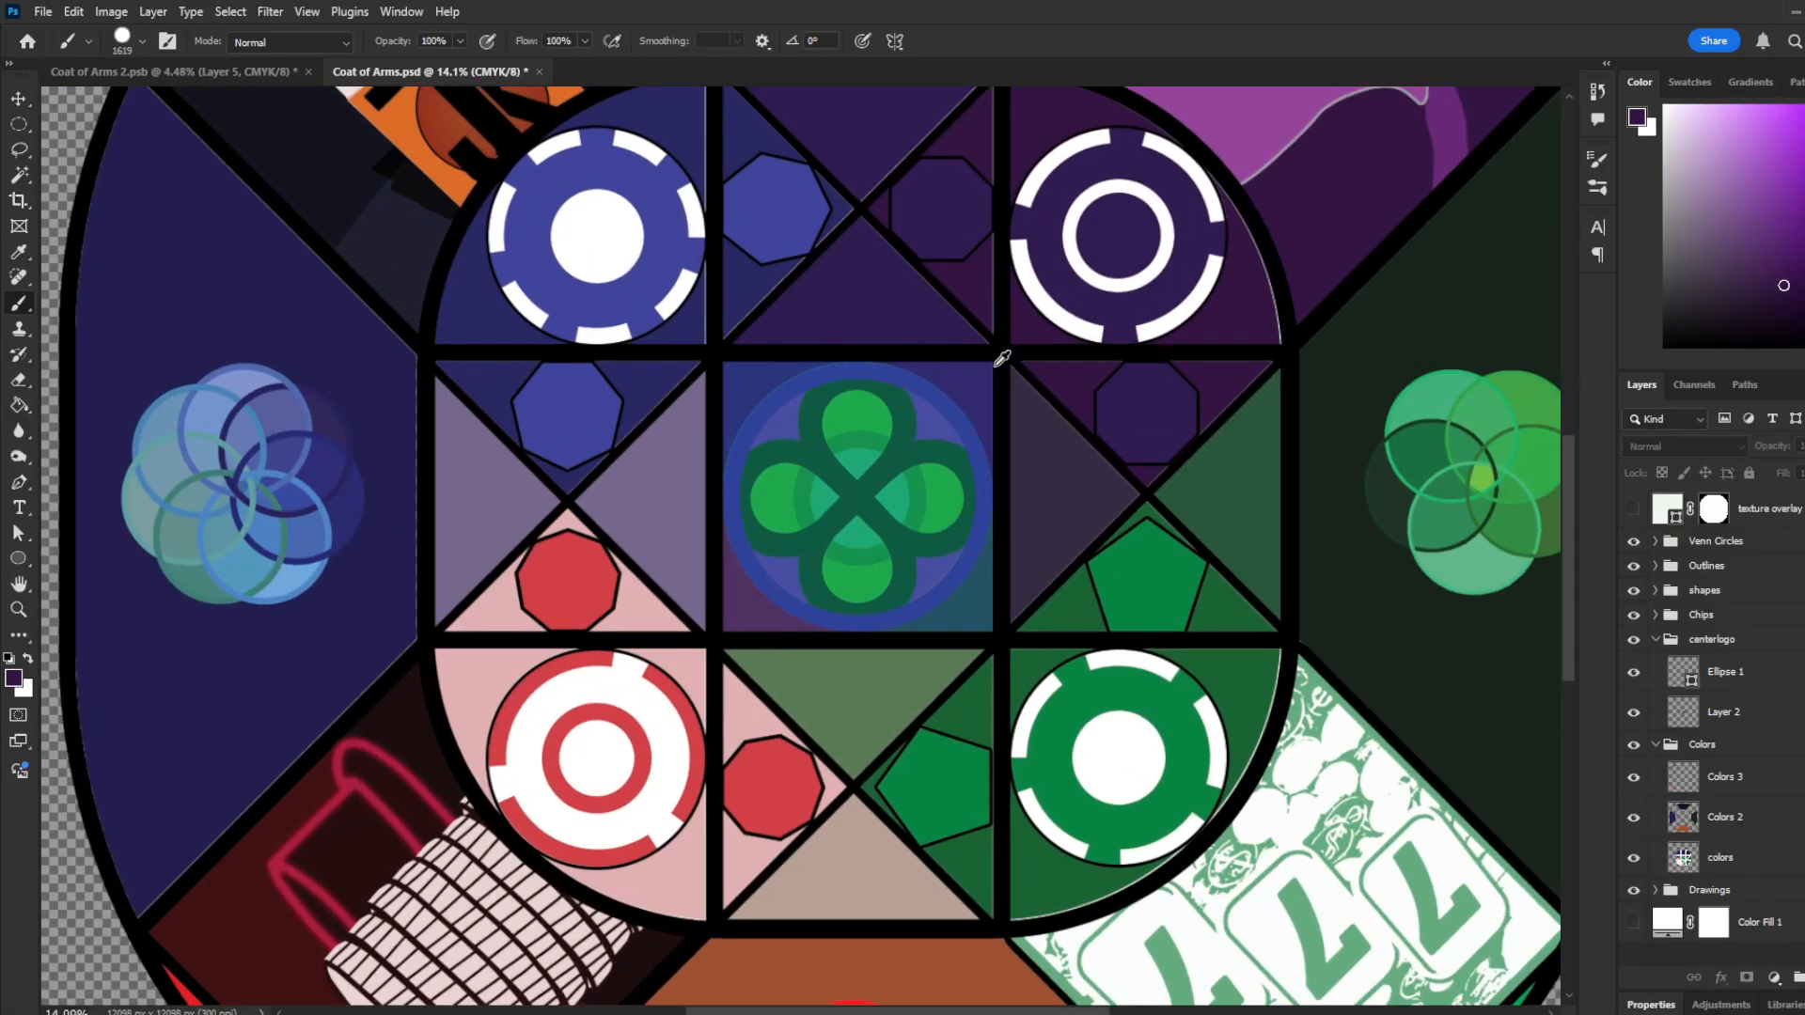
pyautogui.keyDown('alt'); pyautogui.click(1232, 673); pyautogui.keyUp('alt')
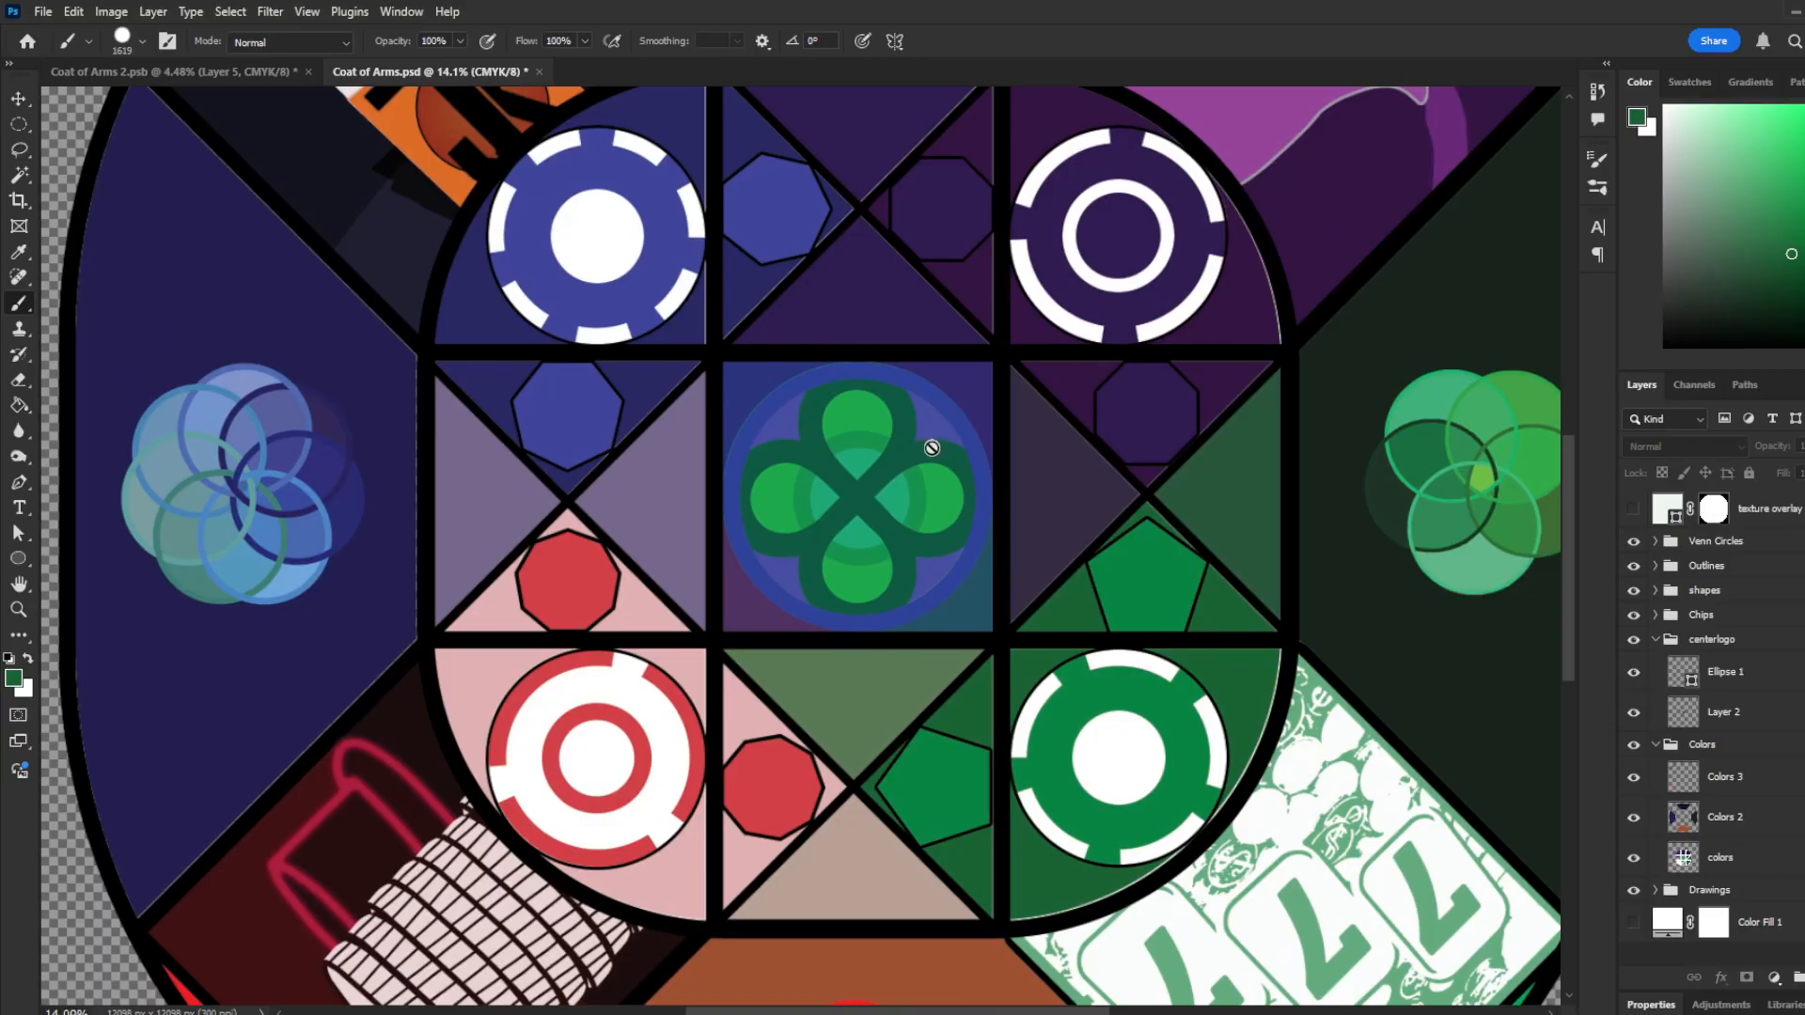
pyautogui.keyDown('alt'); pyautogui.click(692, 664); pyautogui.keyUp('alt')
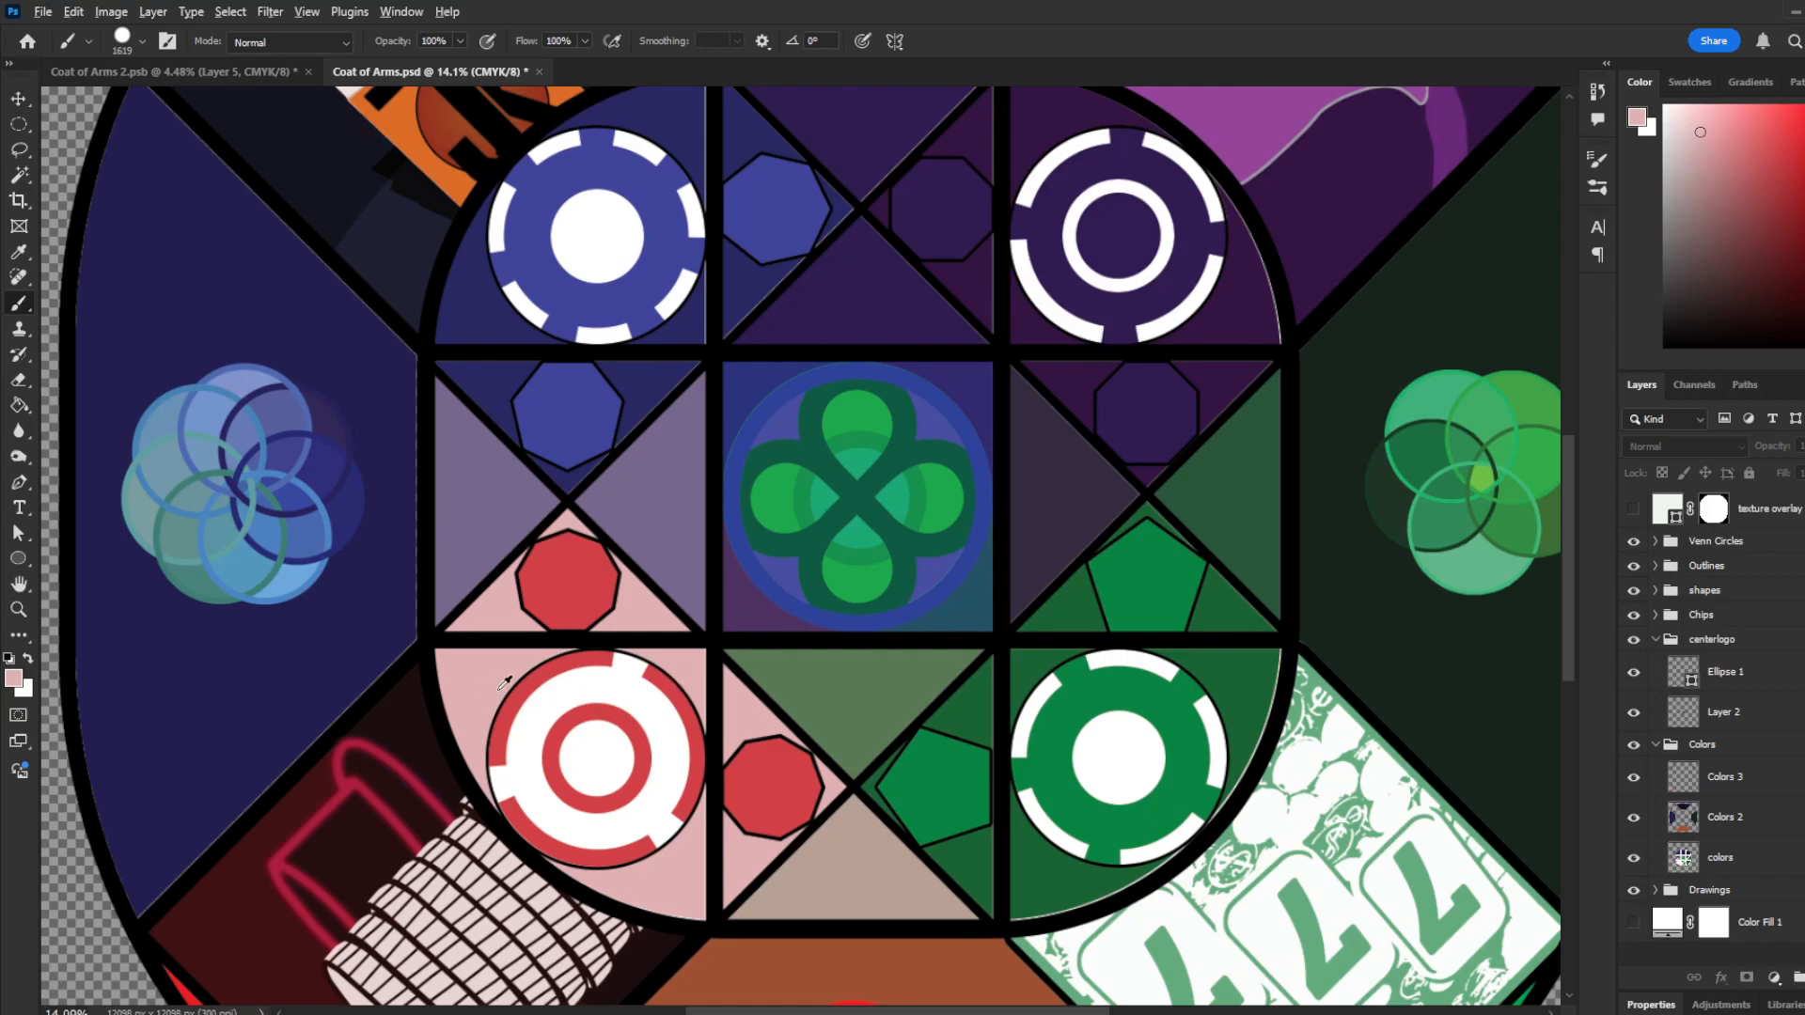
pyautogui.keyDown('alt'); pyautogui.click(562, 672); pyautogui.keyUp('alt')
pyautogui.keyDown('alt'); pyautogui.click(554, 668); pyautogui.keyUp('alt')
pyautogui.keyDown('alt'); pyautogui.click(470, 665); pyautogui.keyUp('alt')
# Step: Examine the four corner chips and the polygon shapes in the inner grid around the clover emblem
pyautogui.scroll(-2, 694, 817)
pyautogui.scroll(2, 560, 573)
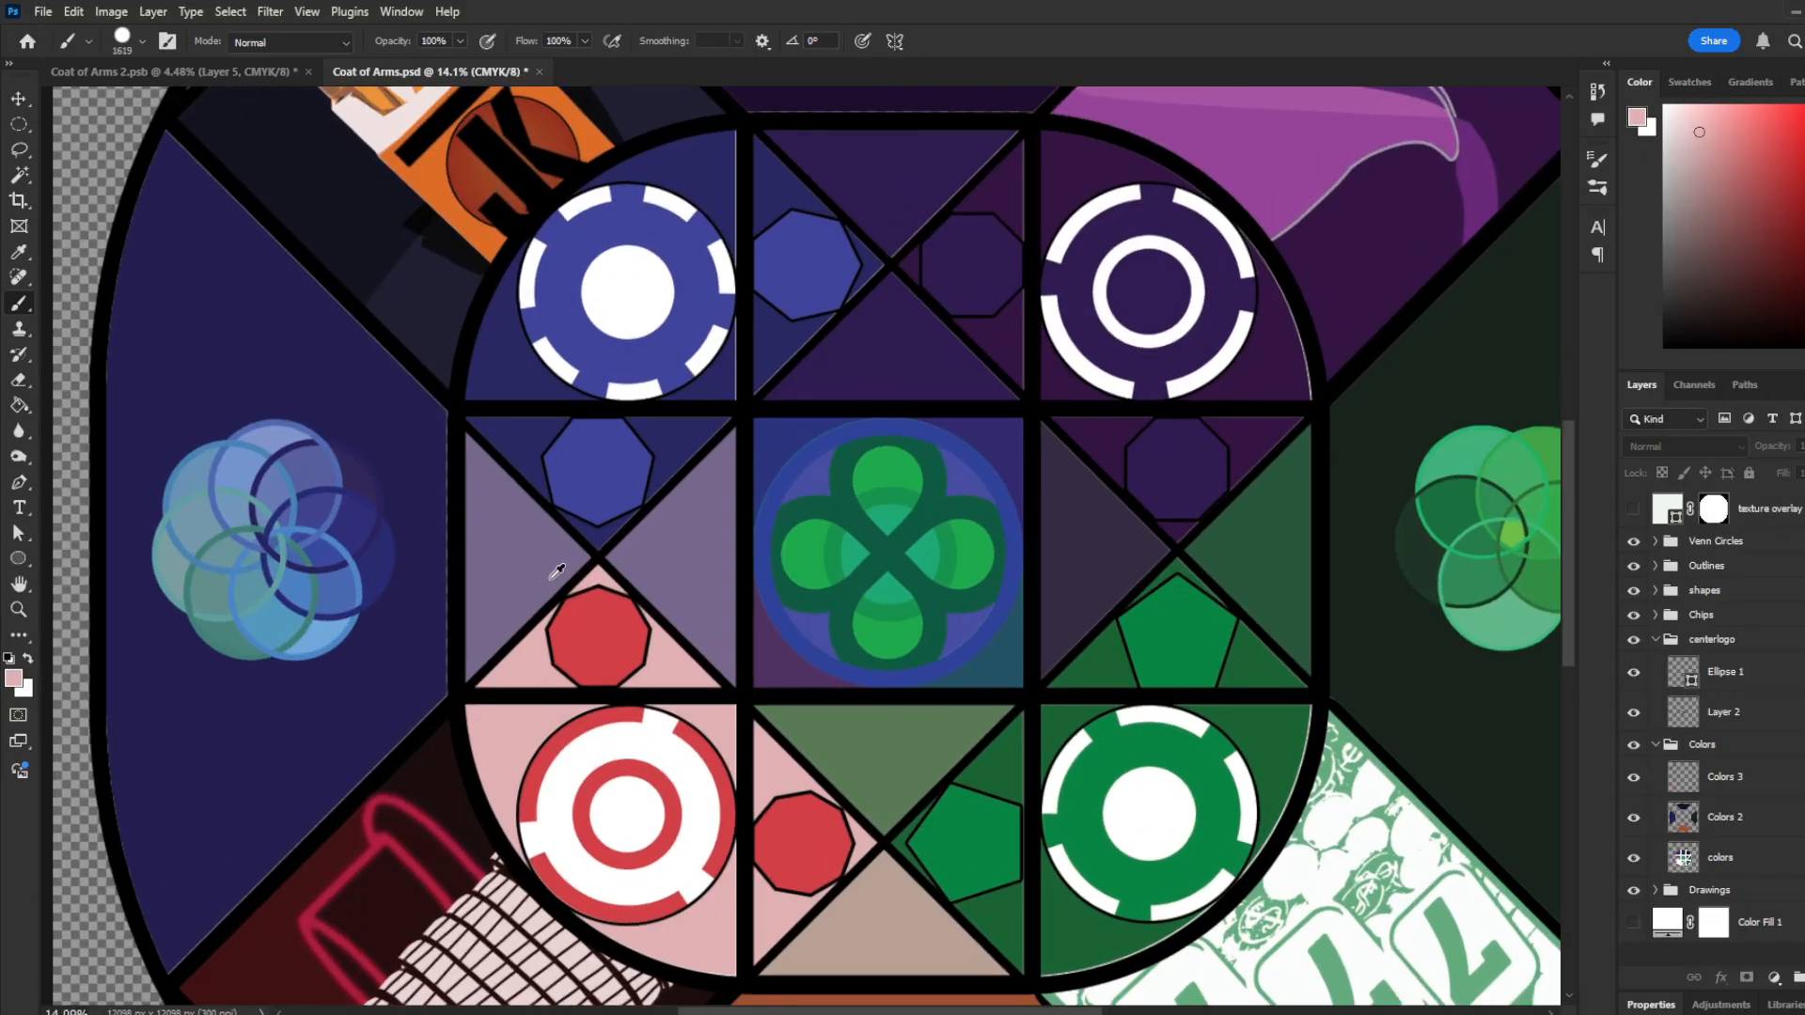
pyautogui.scroll(-2, 640, 786)
pyautogui.scroll(2, 746, 333)
pyautogui.scroll(1, 614, 587)
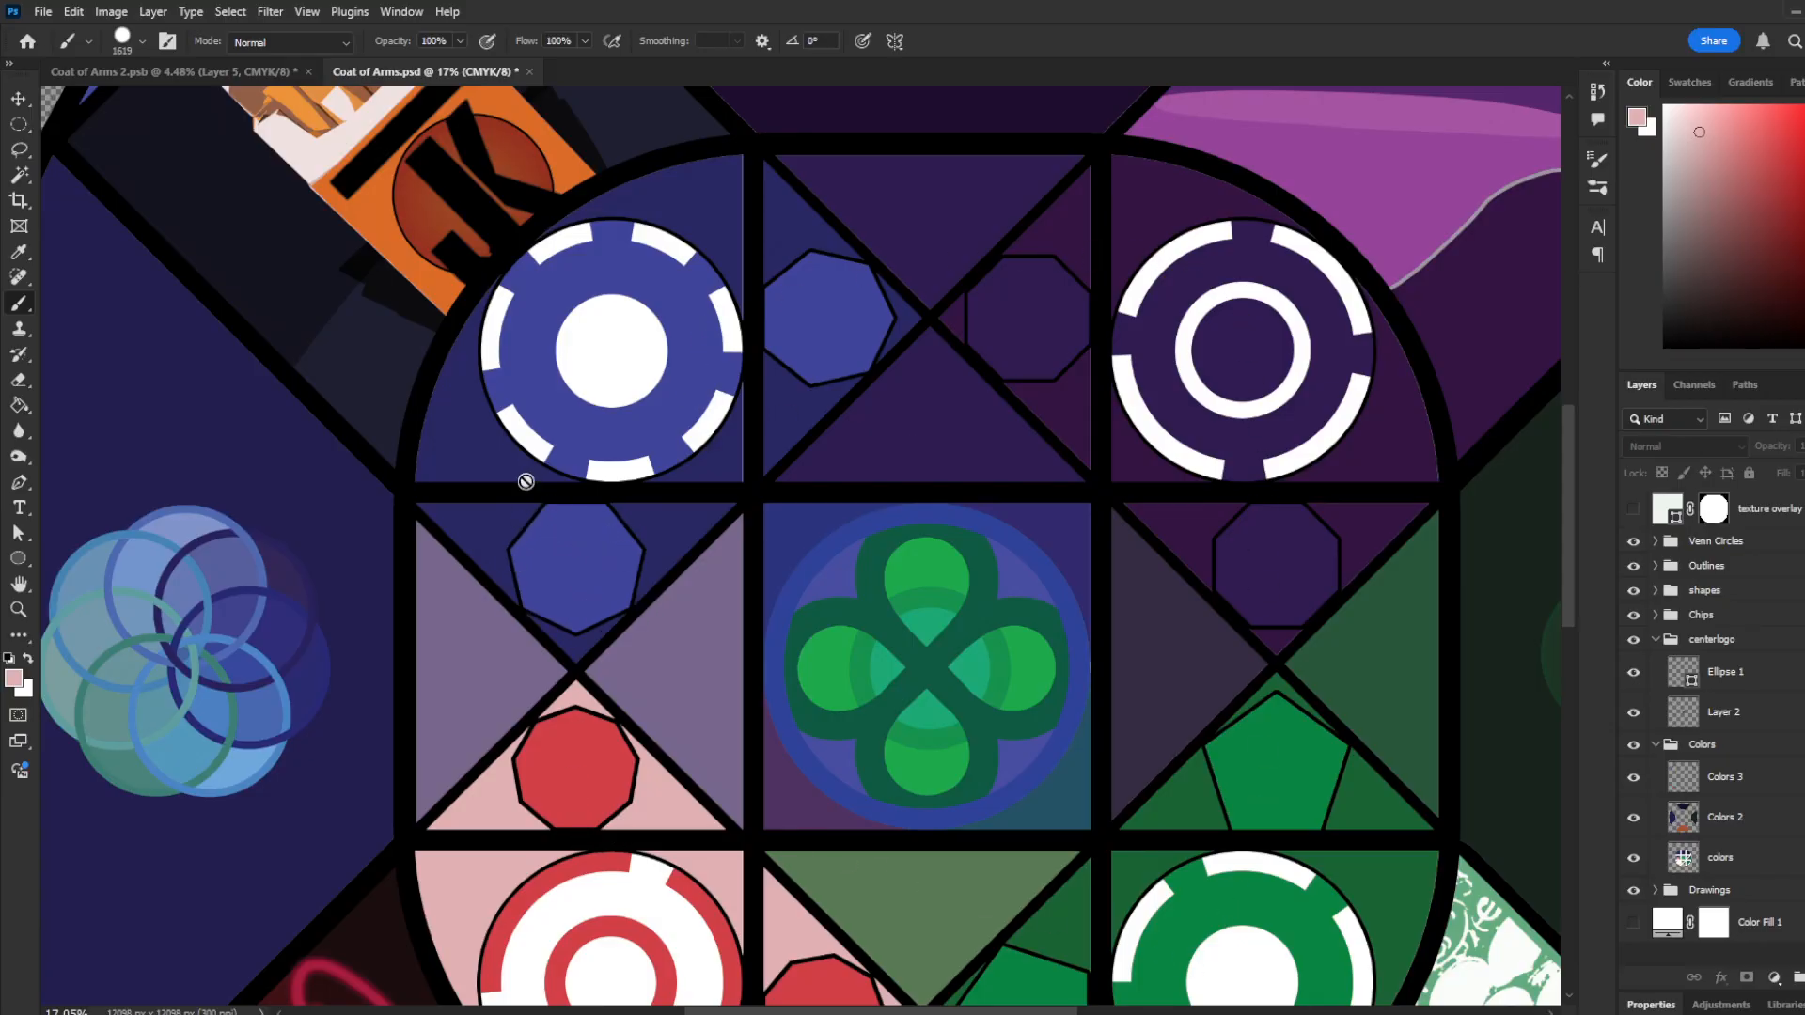
pyautogui.scroll(-1, 655, 307)
pyautogui.scroll(1, 987, 310)
pyautogui.scroll(1, 1213, 461)
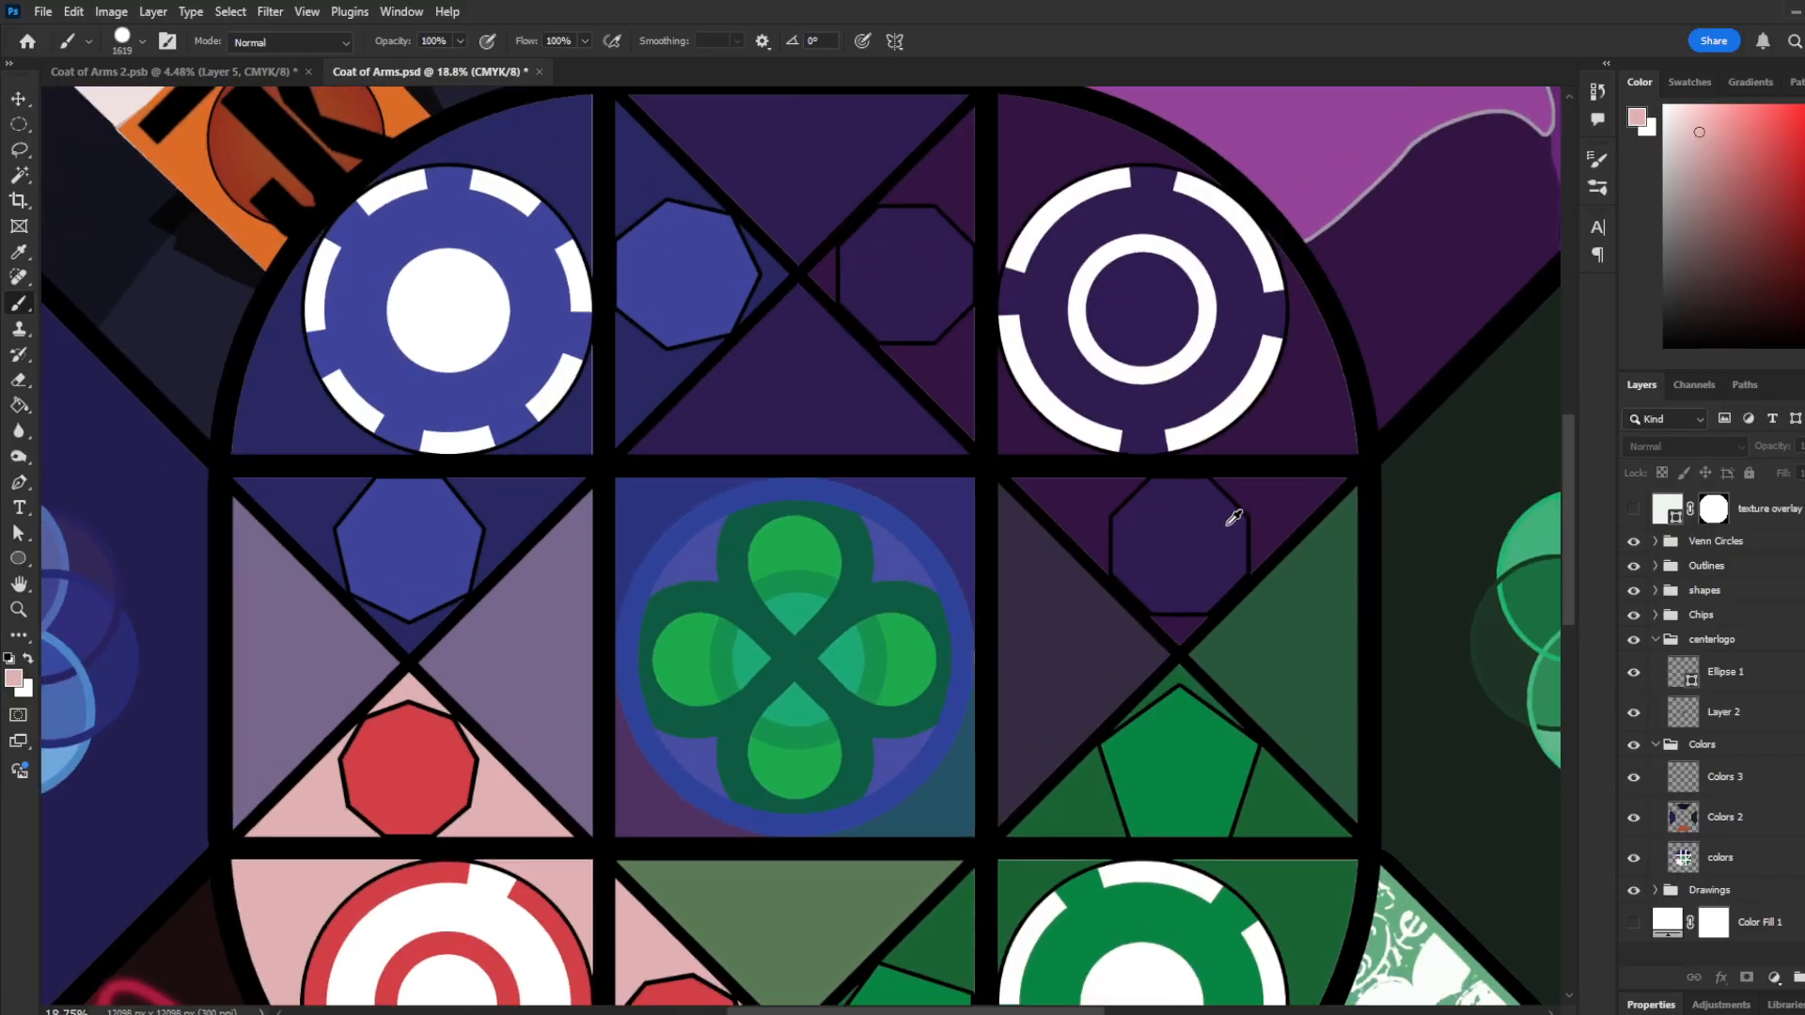
pyautogui.scroll(-1, 1010, 305)
pyautogui.scroll(1, 1116, 327)
pyautogui.scroll(-1, 1095, 315)
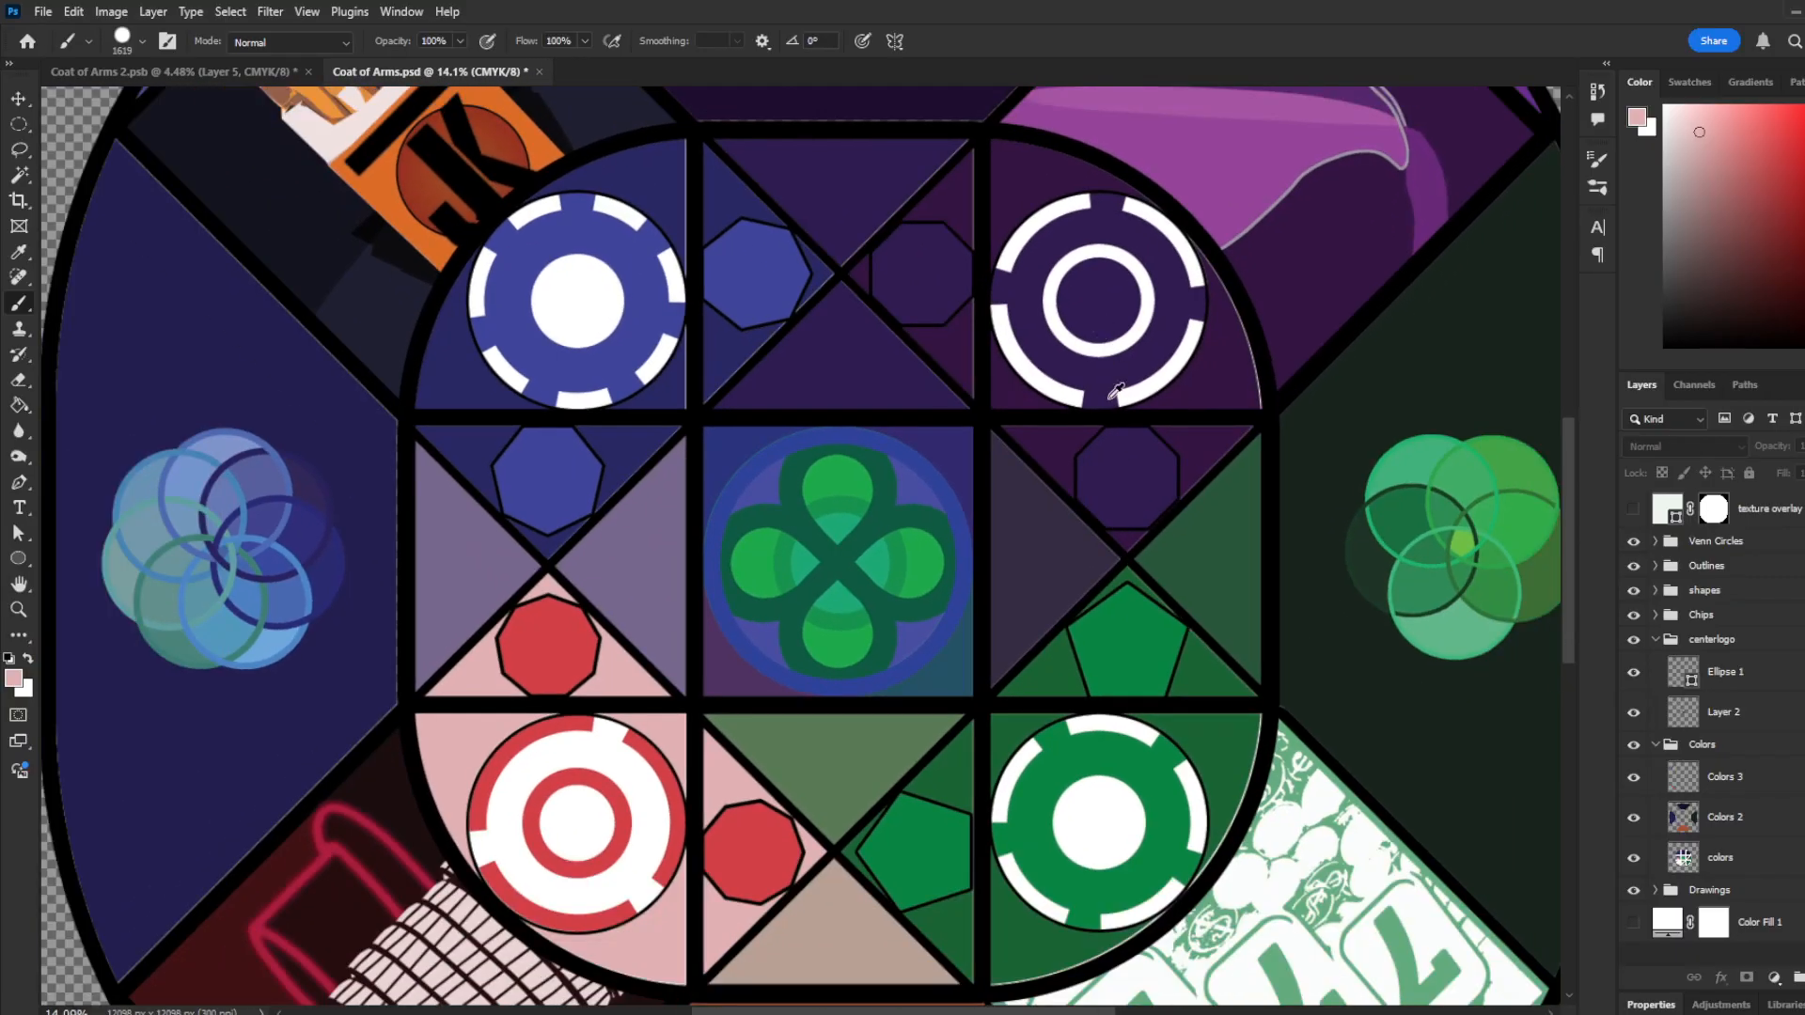
pyautogui.scroll(1, 1123, 464)
pyautogui.scroll(-1, 1105, 282)
pyautogui.scroll(1, 1076, 720)
pyautogui.scroll(1, 1076, 720)
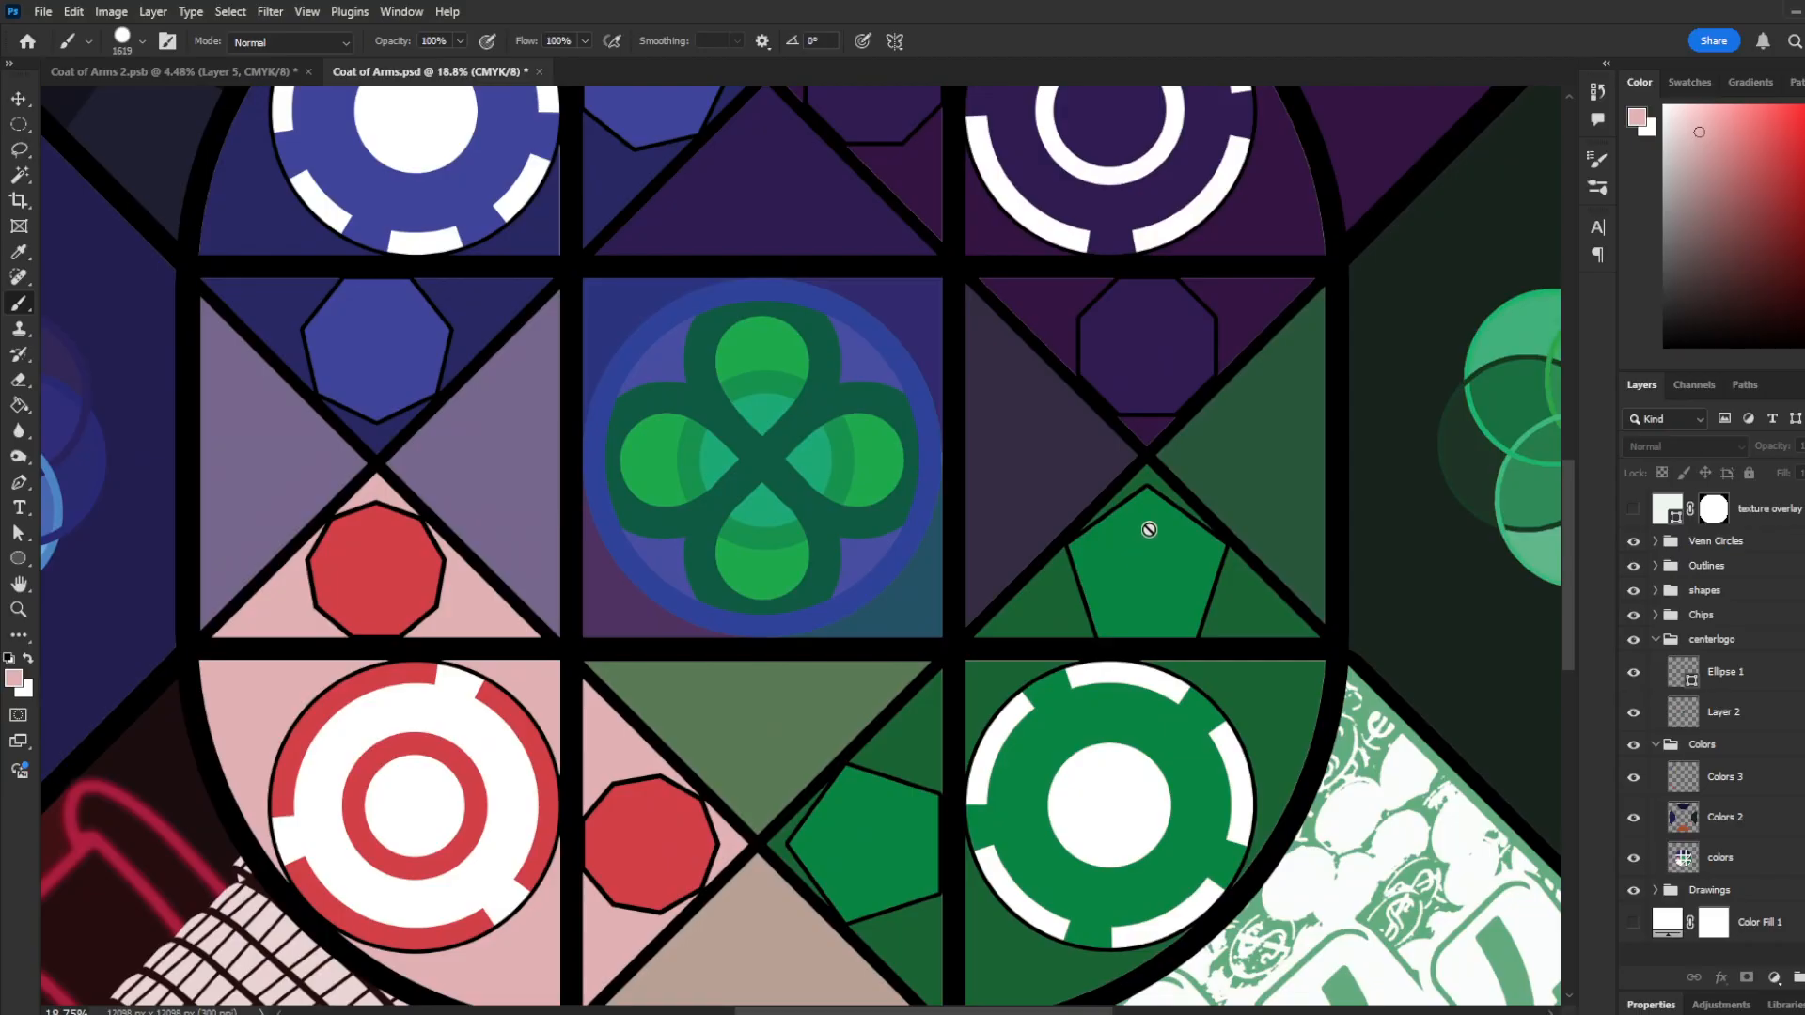
pyautogui.scroll(-1, 1034, 526)
pyautogui.scroll(1, 893, 555)
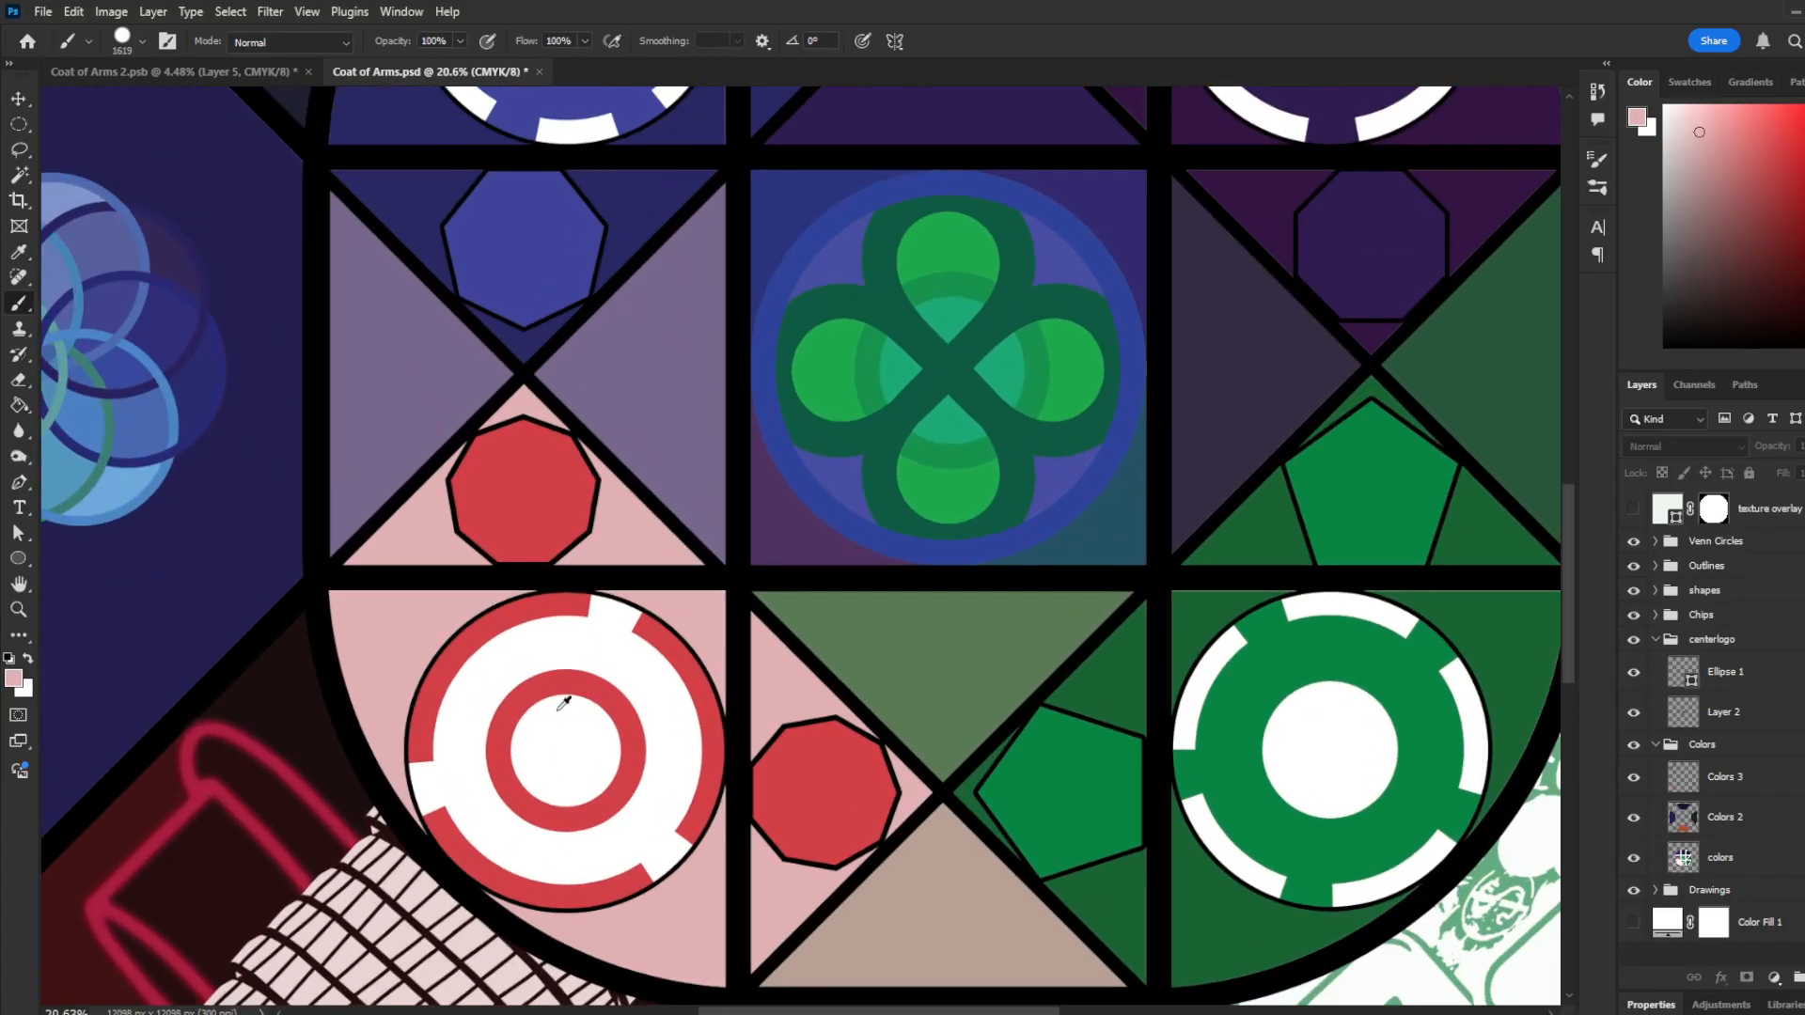
pyautogui.scroll(-1, 799, 564)
pyautogui.scroll(1, 691, 583)
pyautogui.scroll(-1, 689, 582)
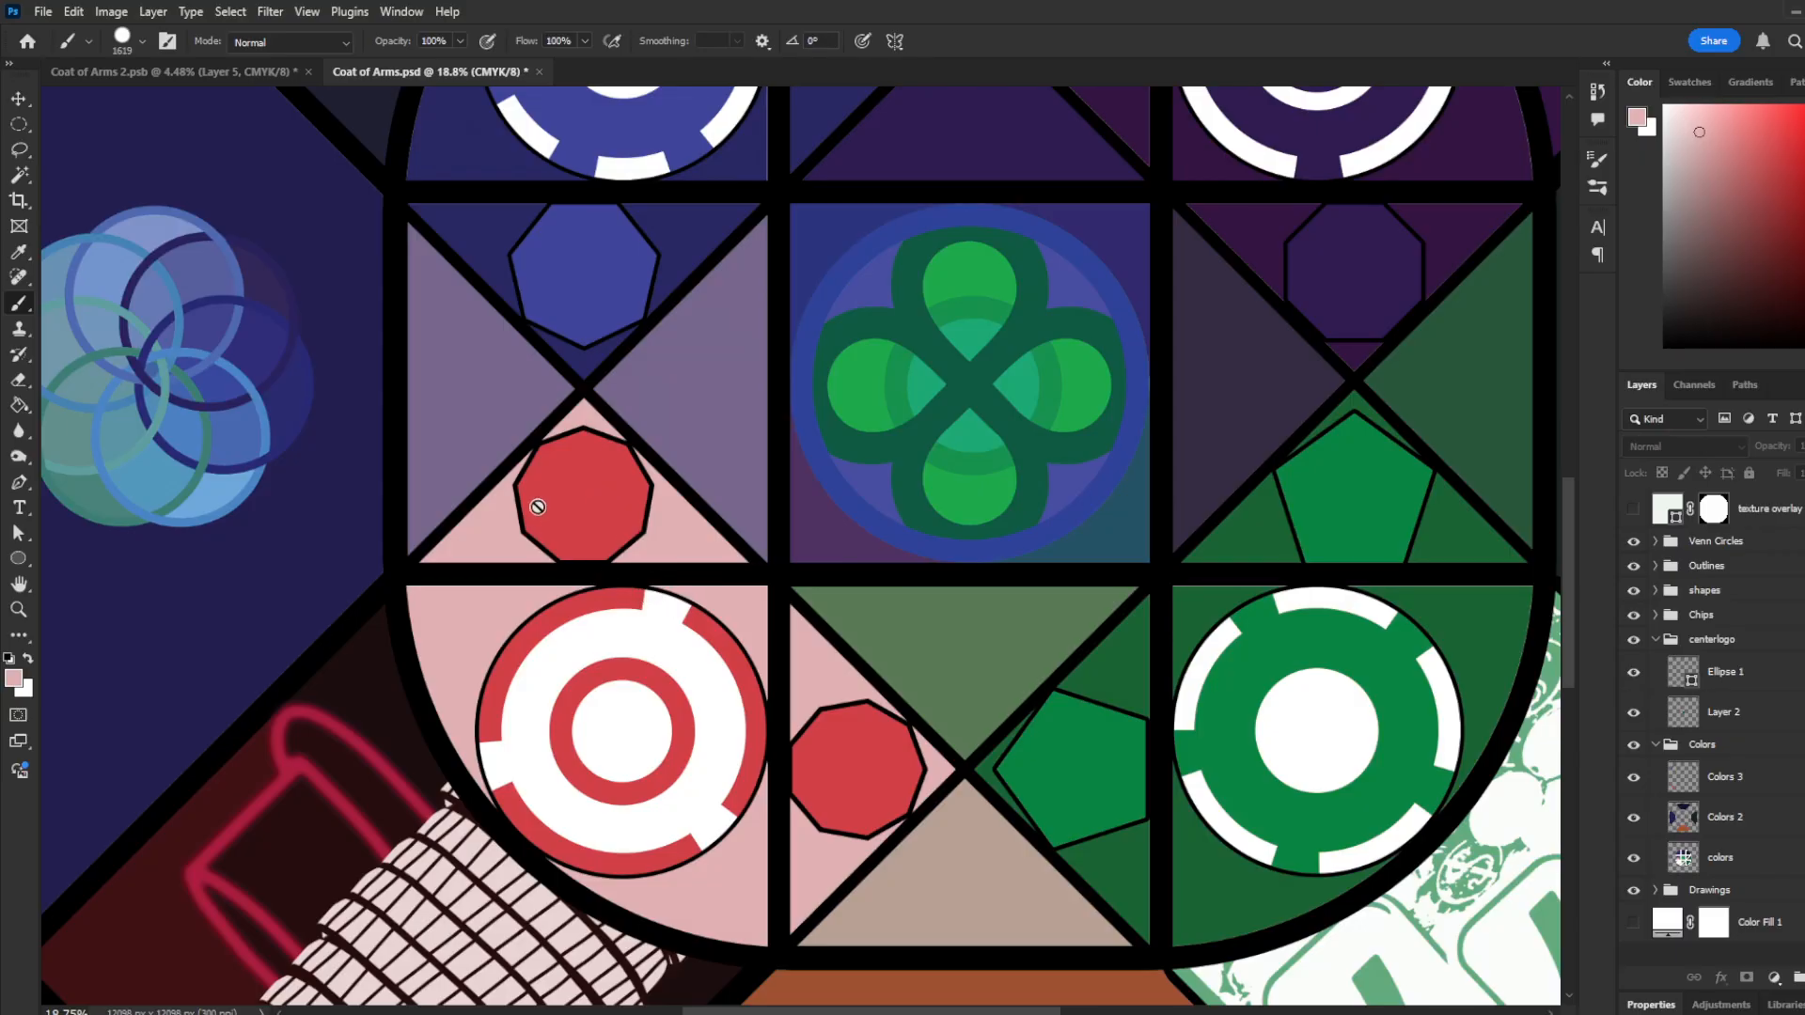
pyautogui.scroll(-2, 746, 615)
pyautogui.scroll(2, 657, 495)
pyautogui.scroll(-2, 659, 310)
pyautogui.scroll(1, 659, 294)
pyautogui.scroll(-2, 652, 367)
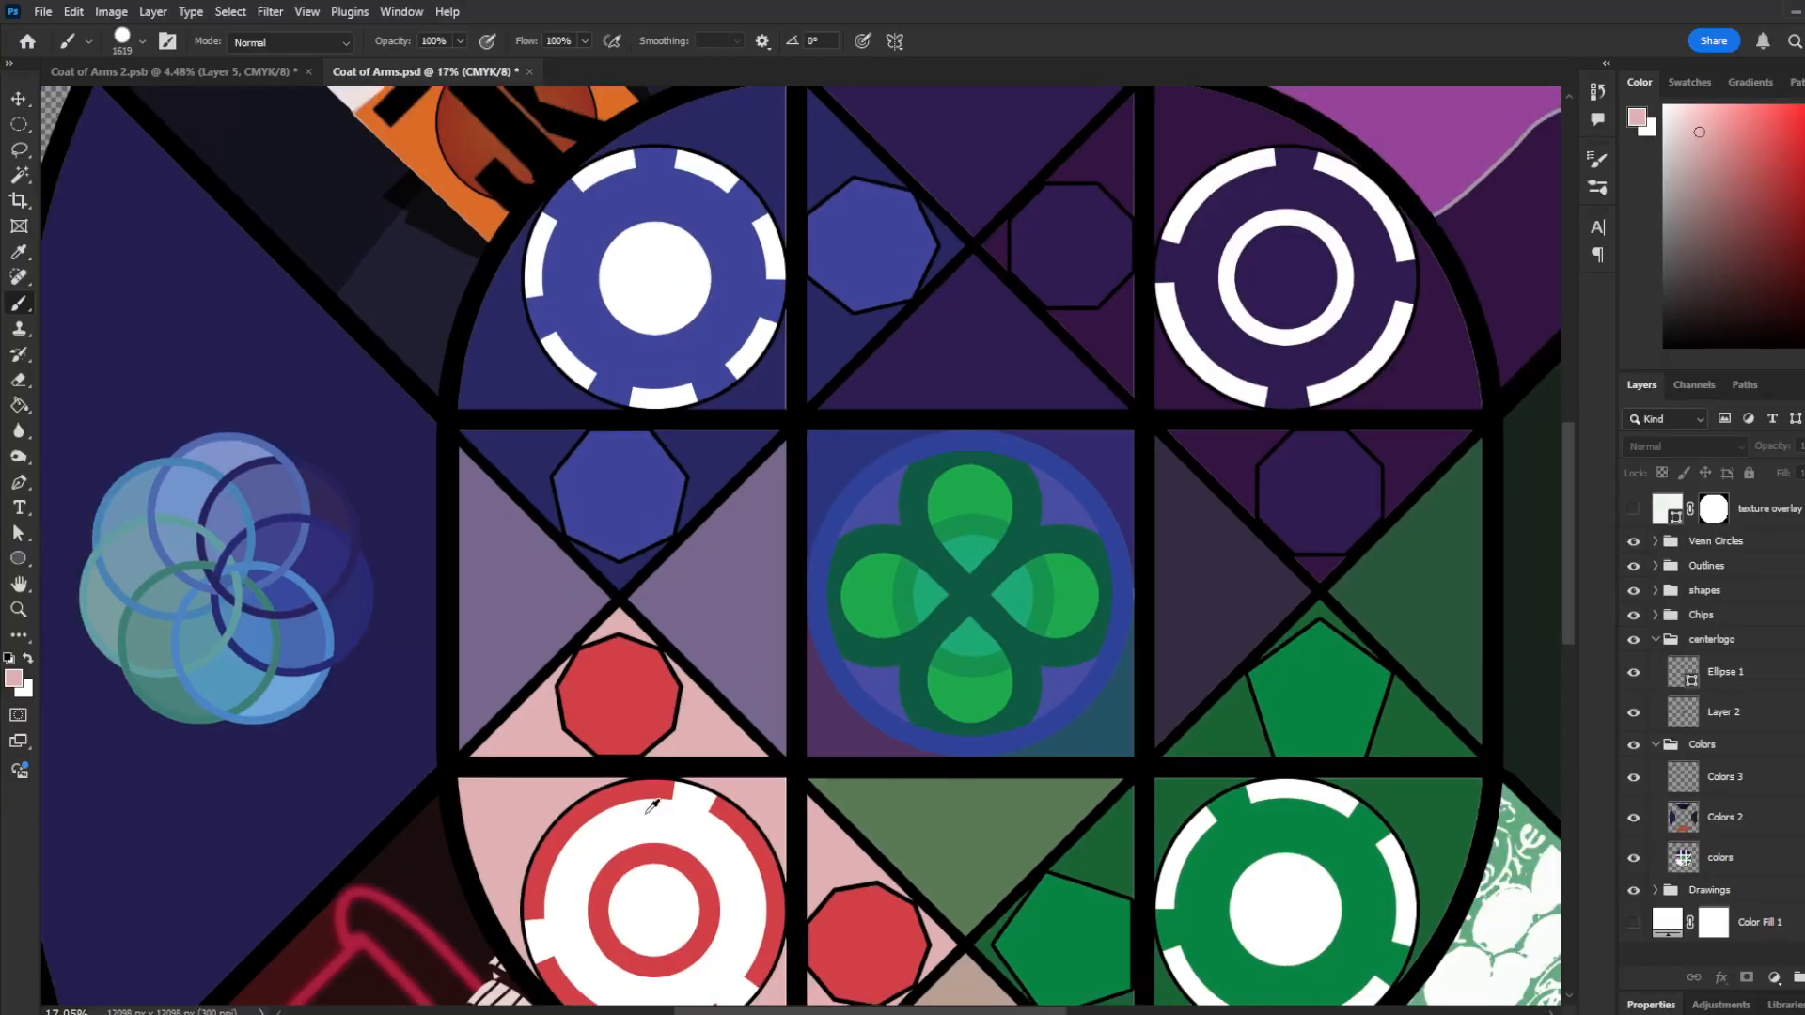
pyautogui.scroll(-3, 854, 303)
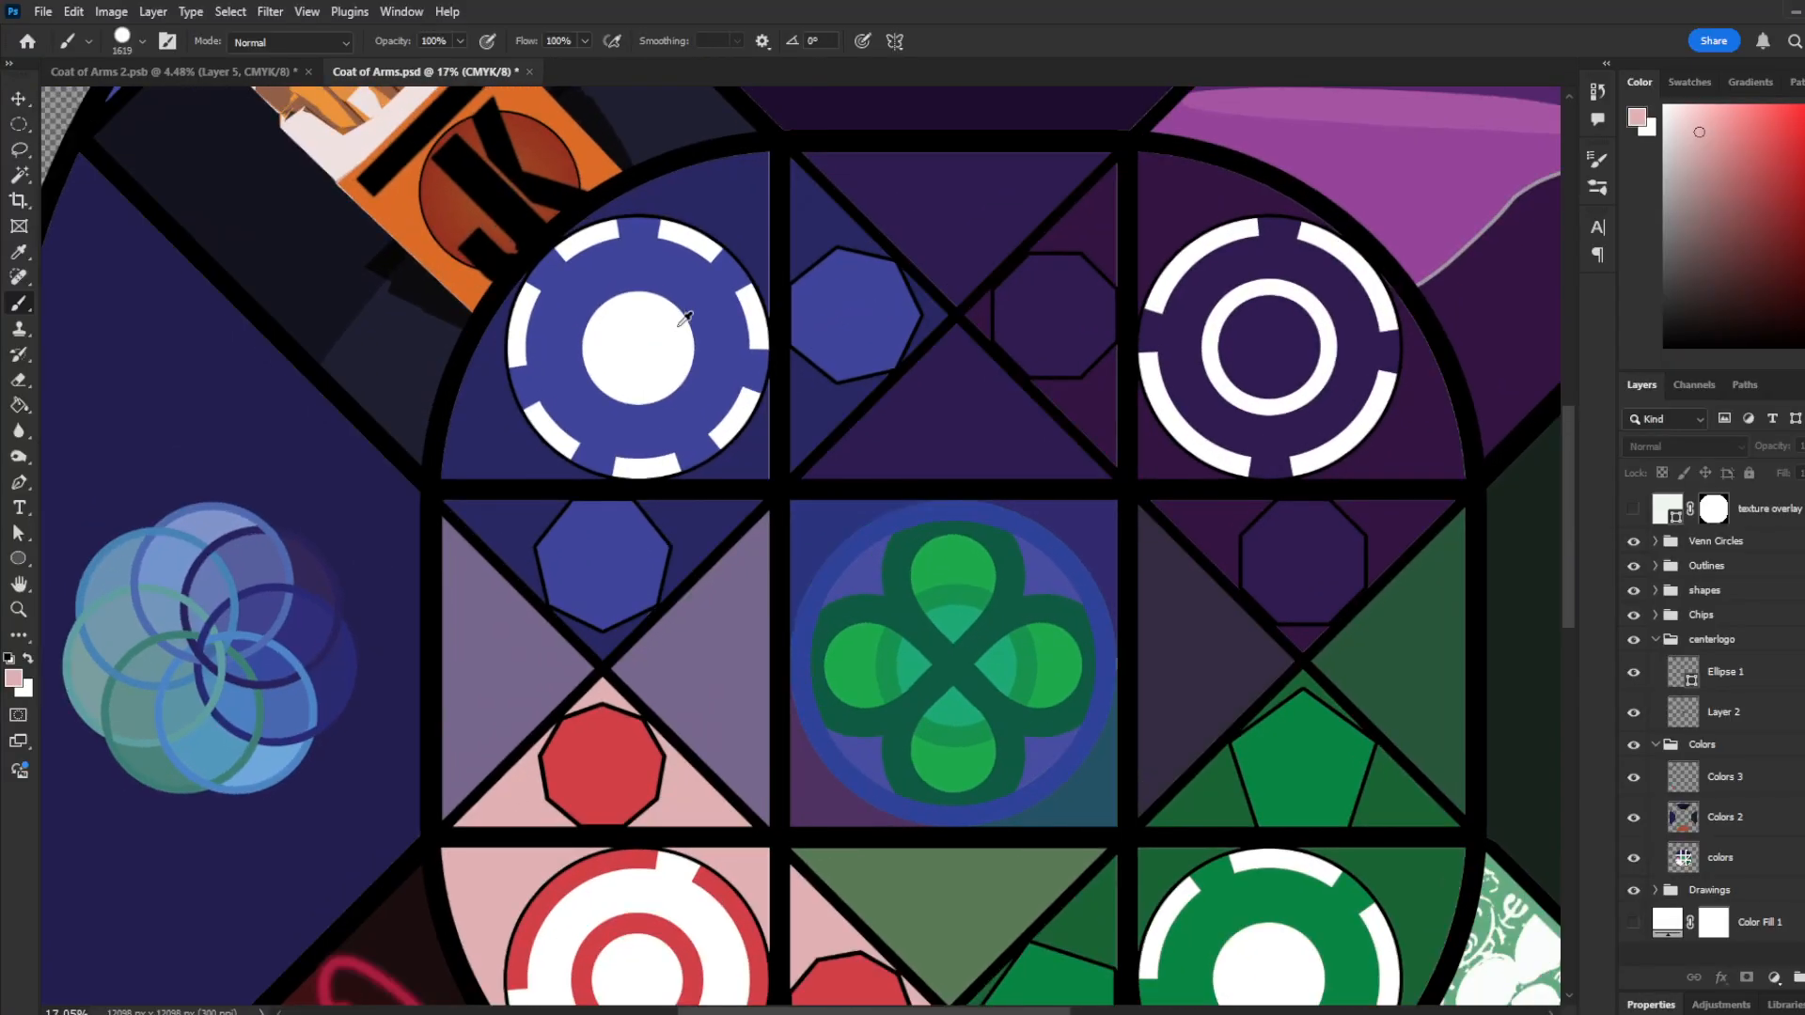
pyautogui.scroll(1, 921, 272)
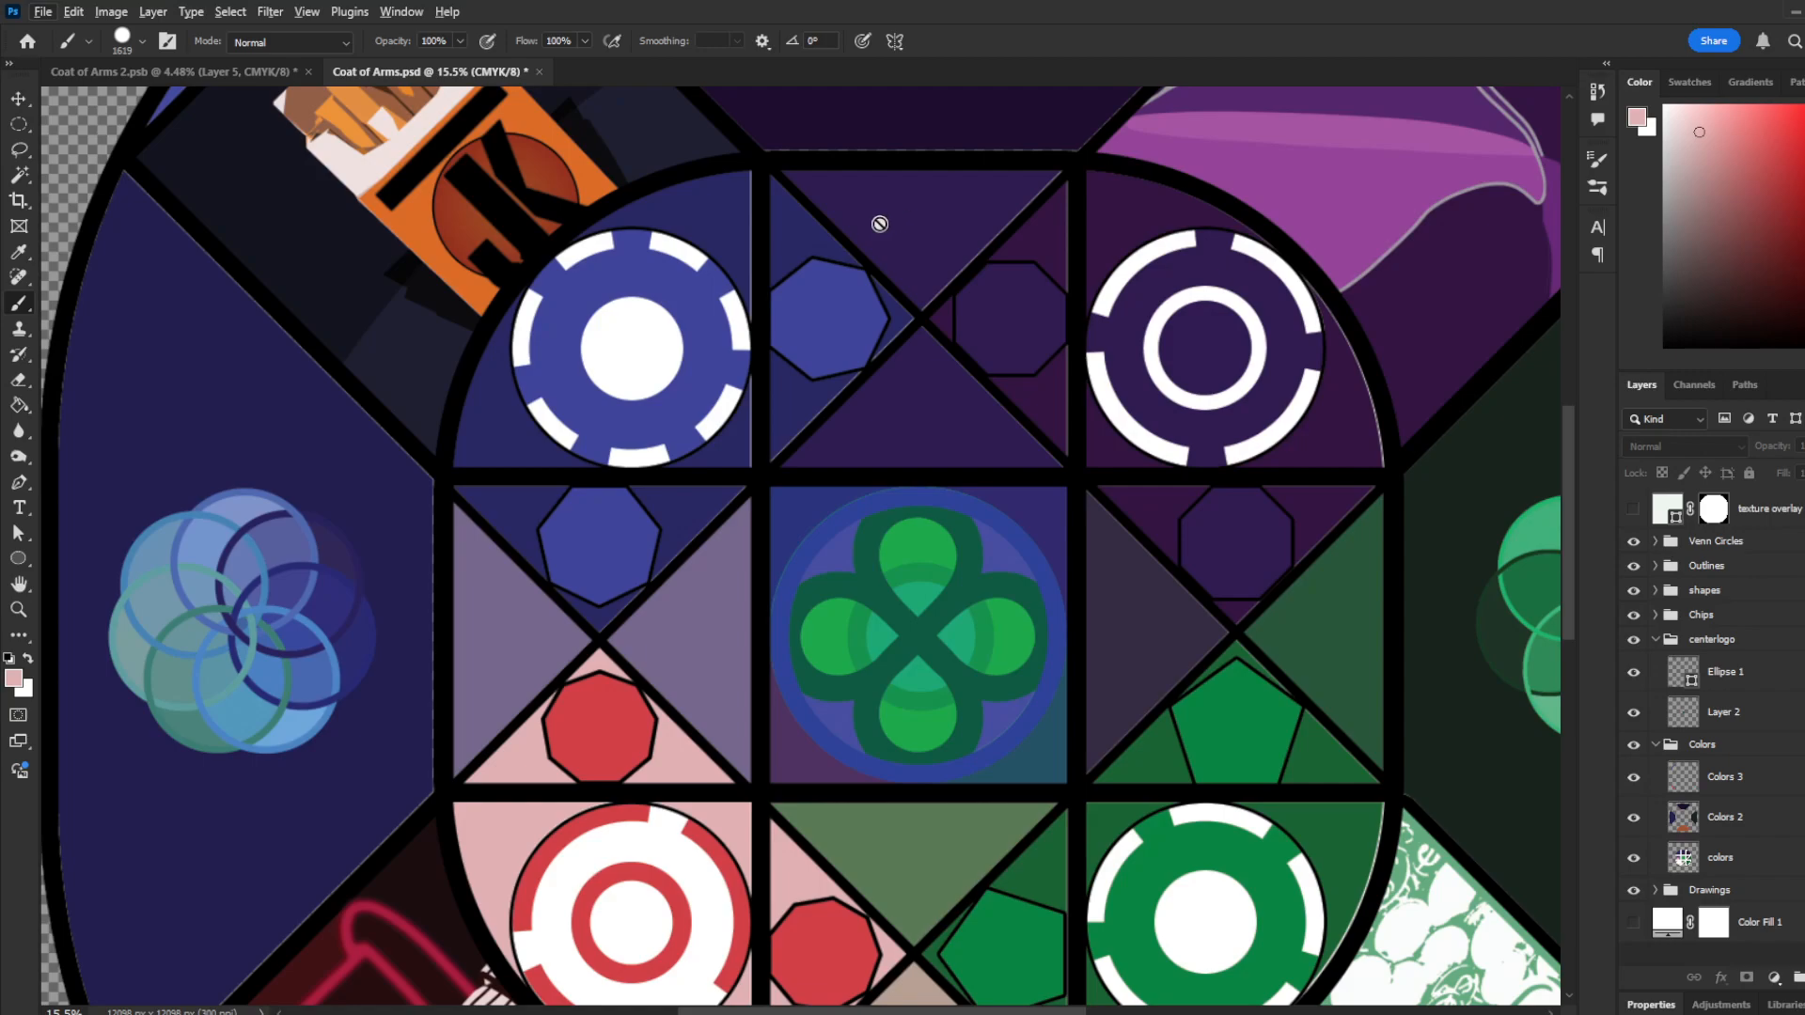
# Step: Sample the blue and plum side triangles and the upper and lower purple triangles in the square above the clover
pyautogui.keyDown('alt'); pyautogui.click(798, 224); pyautogui.keyUp('alt')
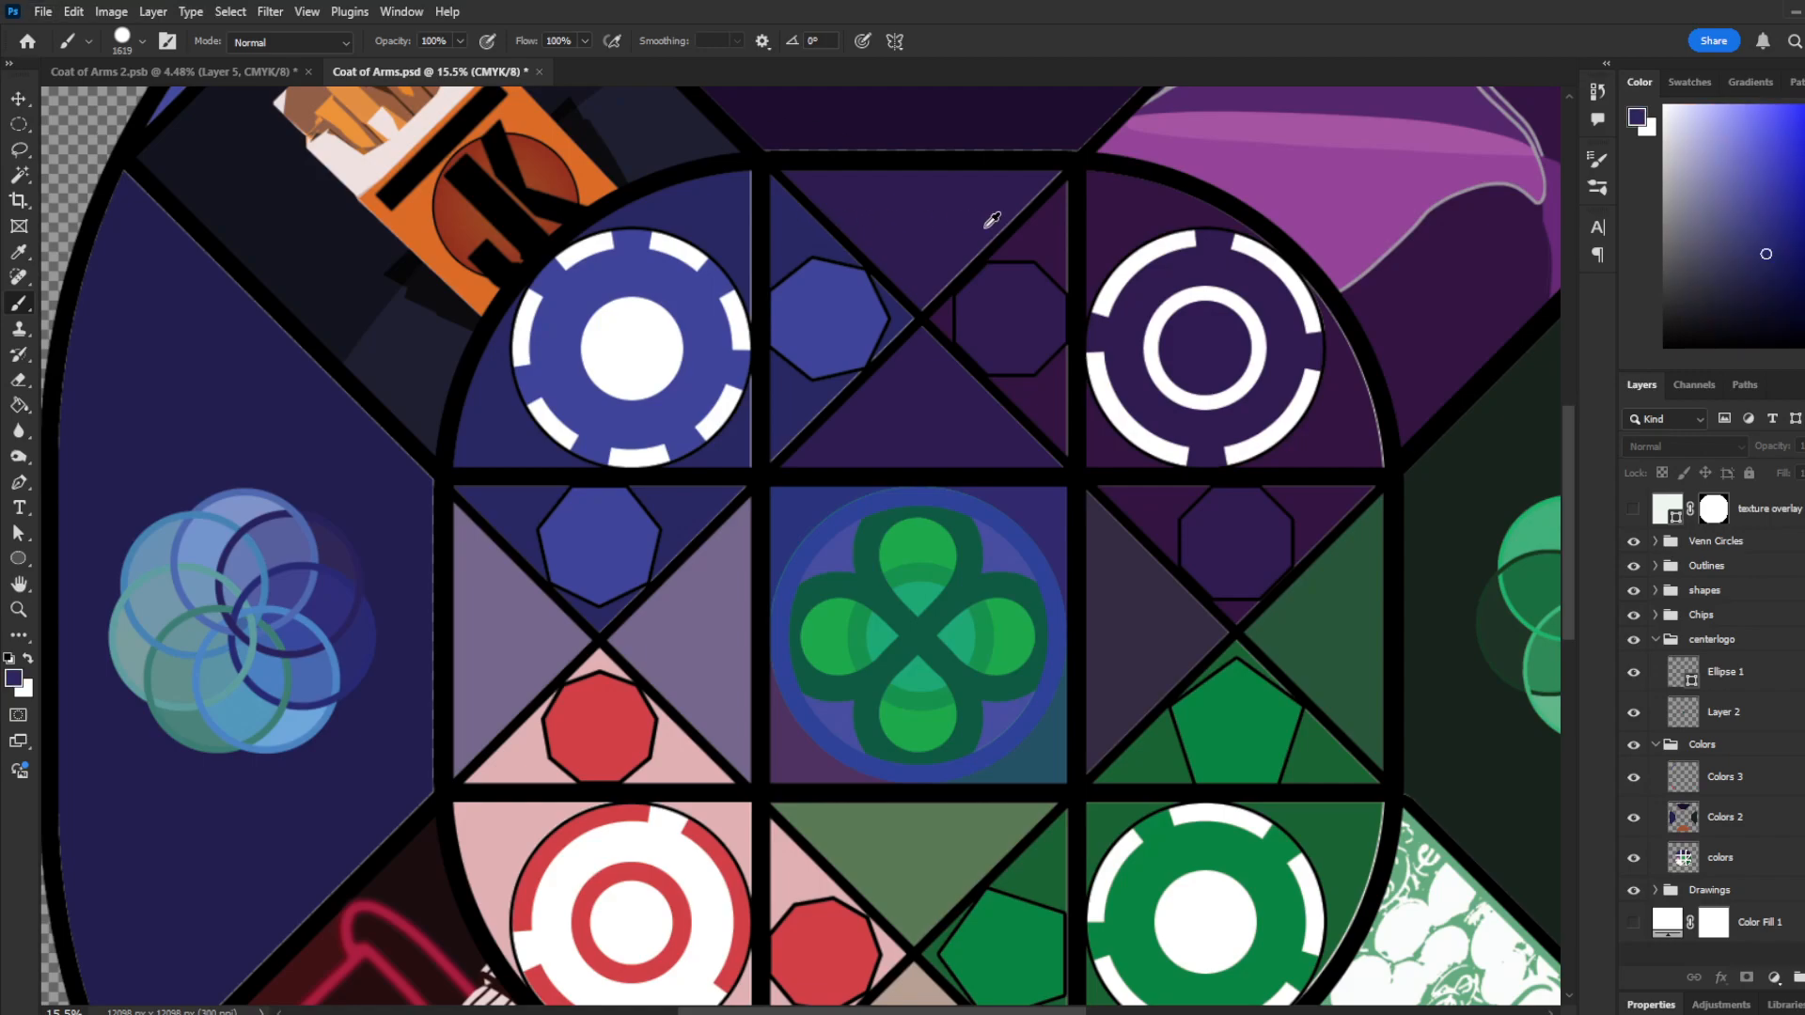
pyautogui.keyDown('alt'); pyautogui.click(1043, 222); pyautogui.keyUp('alt')
pyautogui.keyDown('alt'); pyautogui.click(910, 206); pyautogui.keyUp('alt')
pyautogui.scroll(-3, 907, 225)
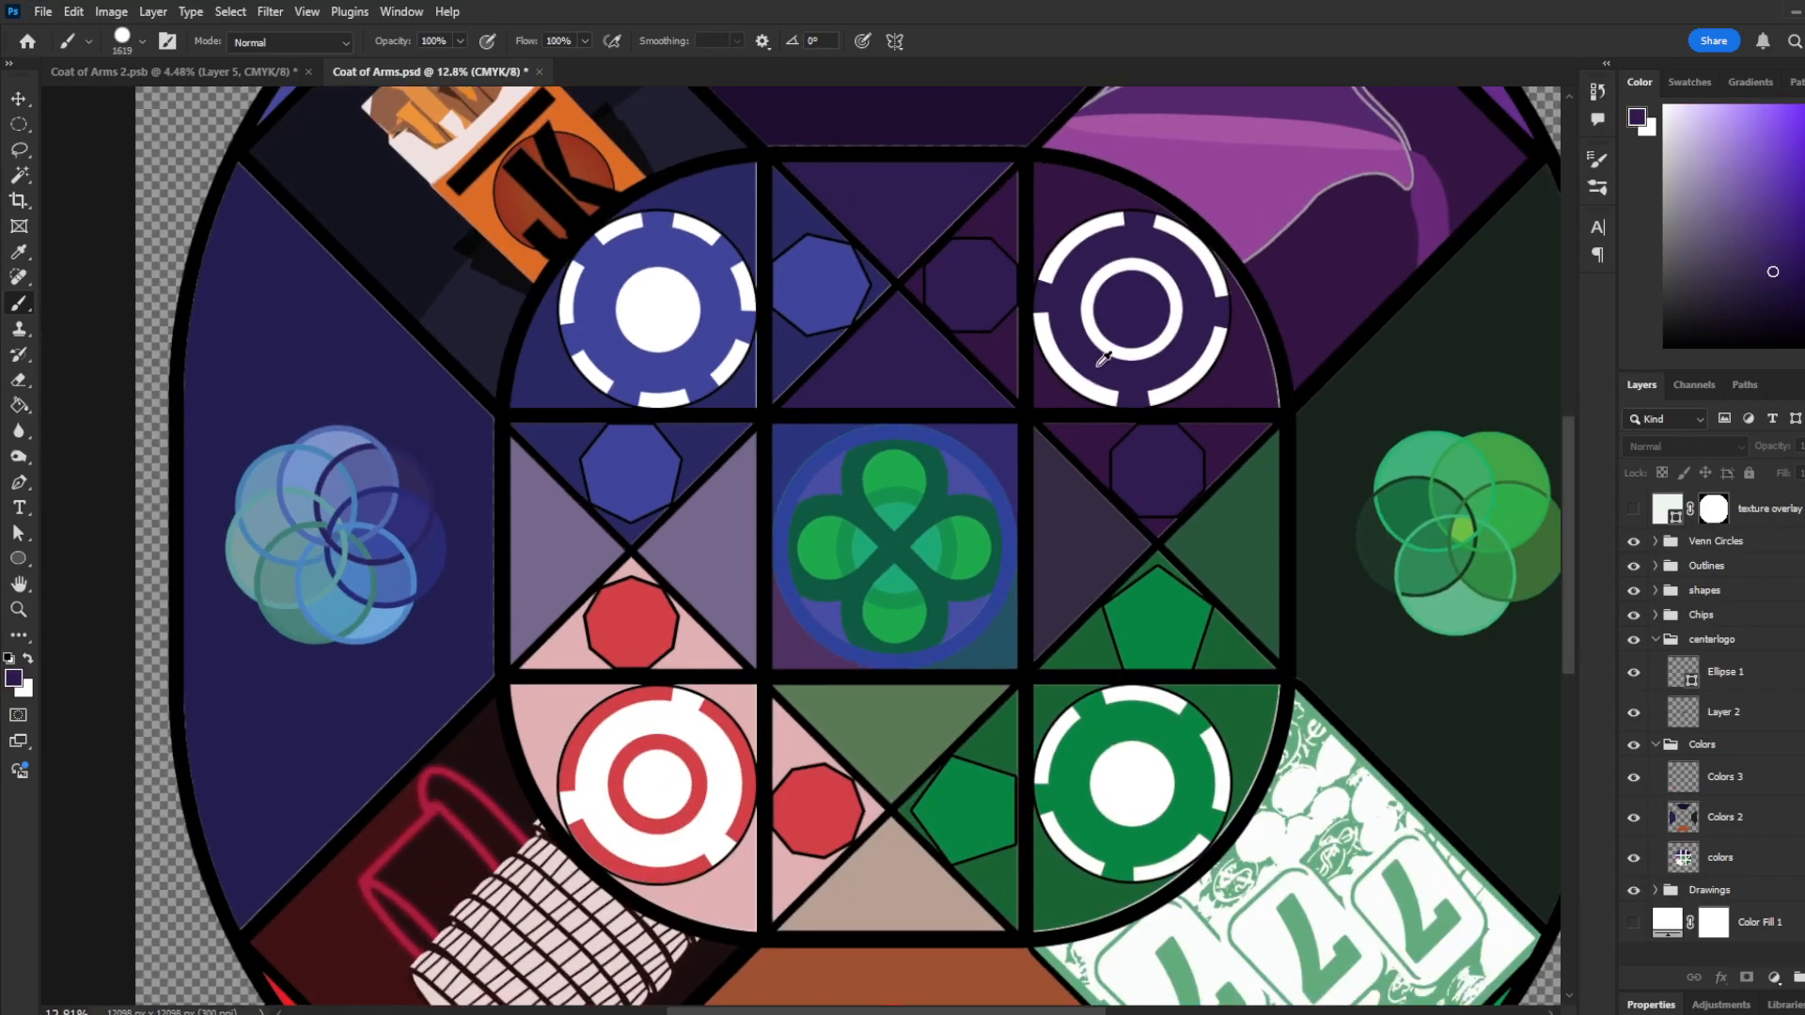
pyautogui.scroll(1, 729, 315)
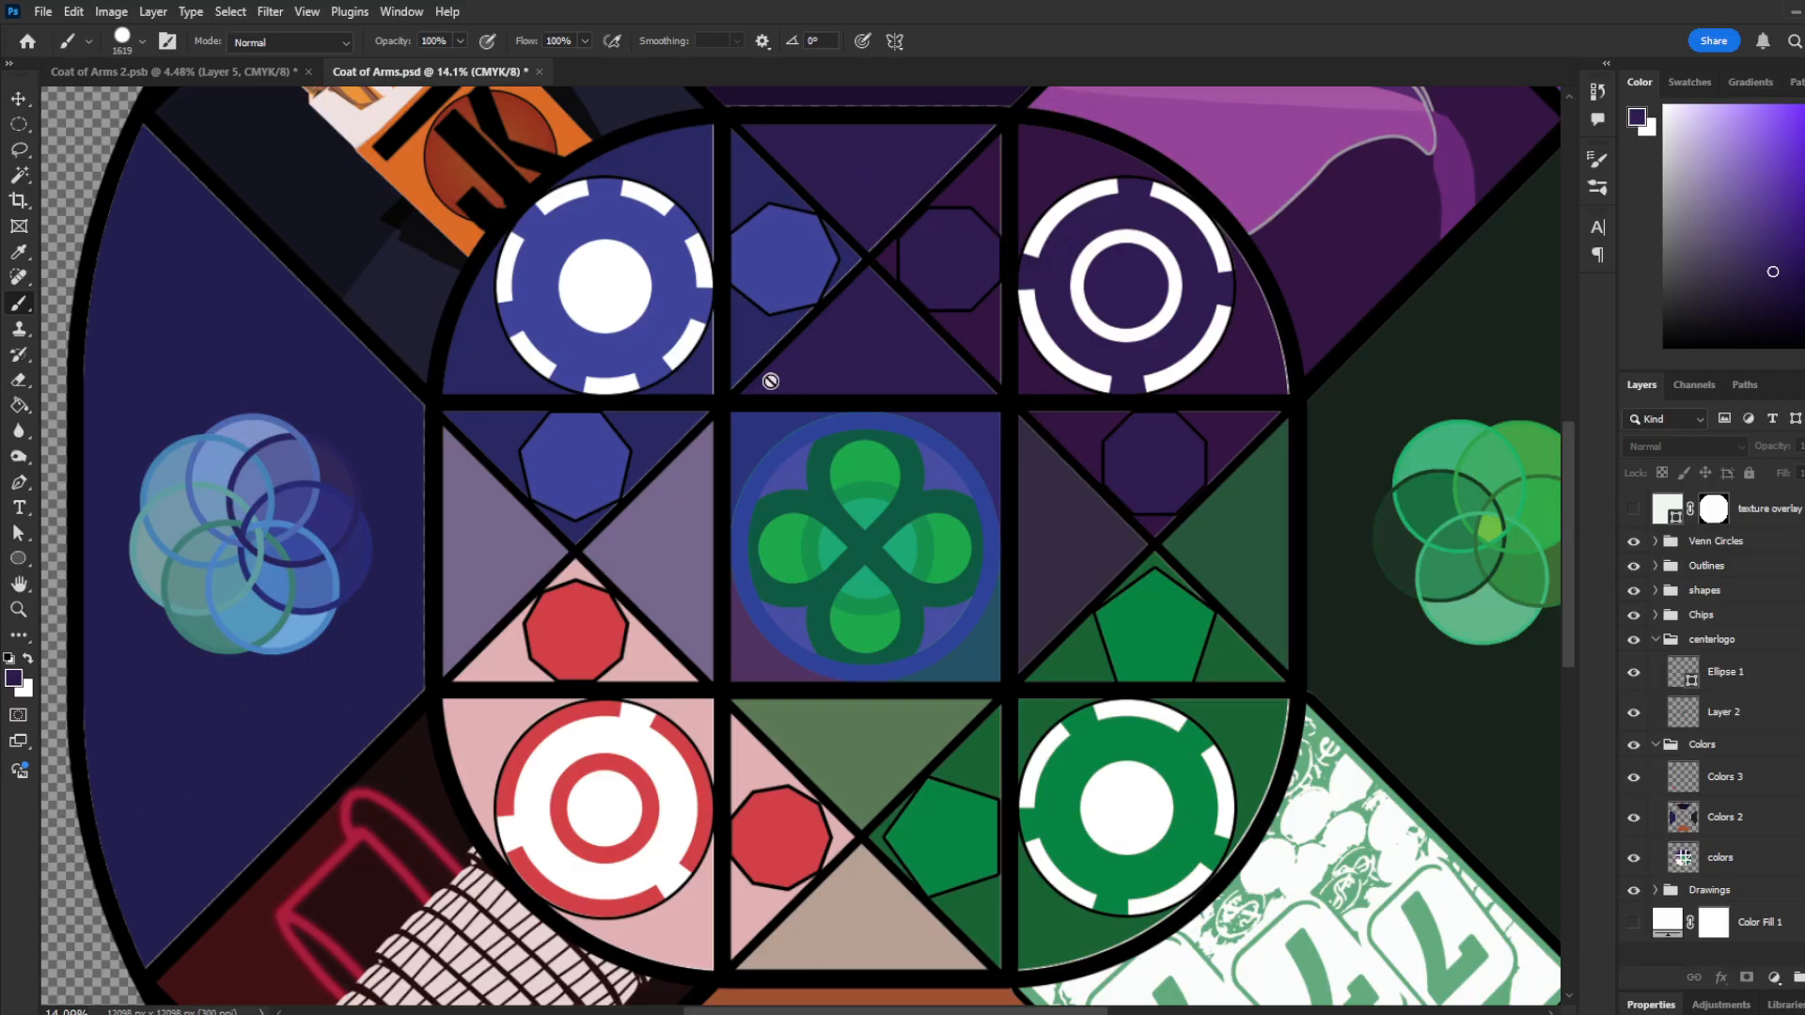
pyautogui.keyDown('alt'); pyautogui.click(849, 332); pyautogui.keyUp('alt')
# Step: Sample the blue, pink and mauve triangles in the square left of the clover to compare the blended colour
pyautogui.keyDown('alt'); pyautogui.click(647, 435); pyautogui.keyUp('alt')
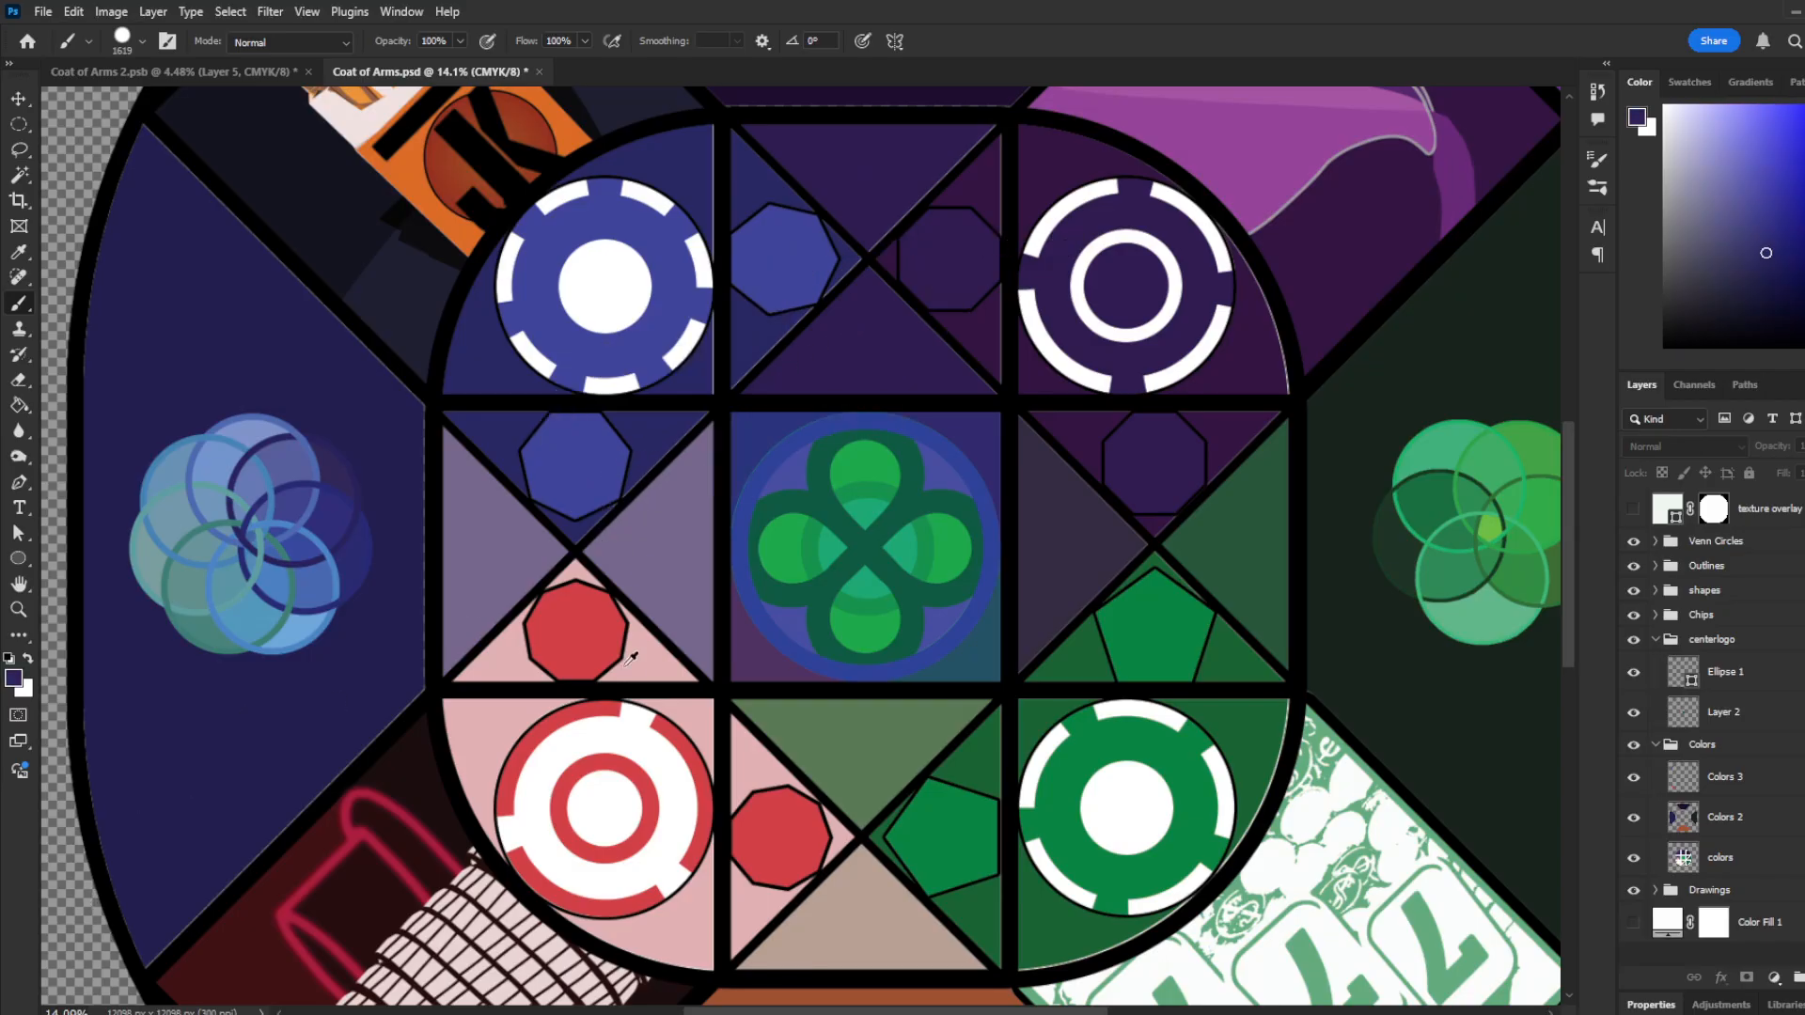
pyautogui.keyDown('alt'); pyautogui.click(643, 669); pyautogui.keyUp('alt')
pyautogui.keyDown('alt'); pyautogui.click(665, 549); pyautogui.keyUp('alt')
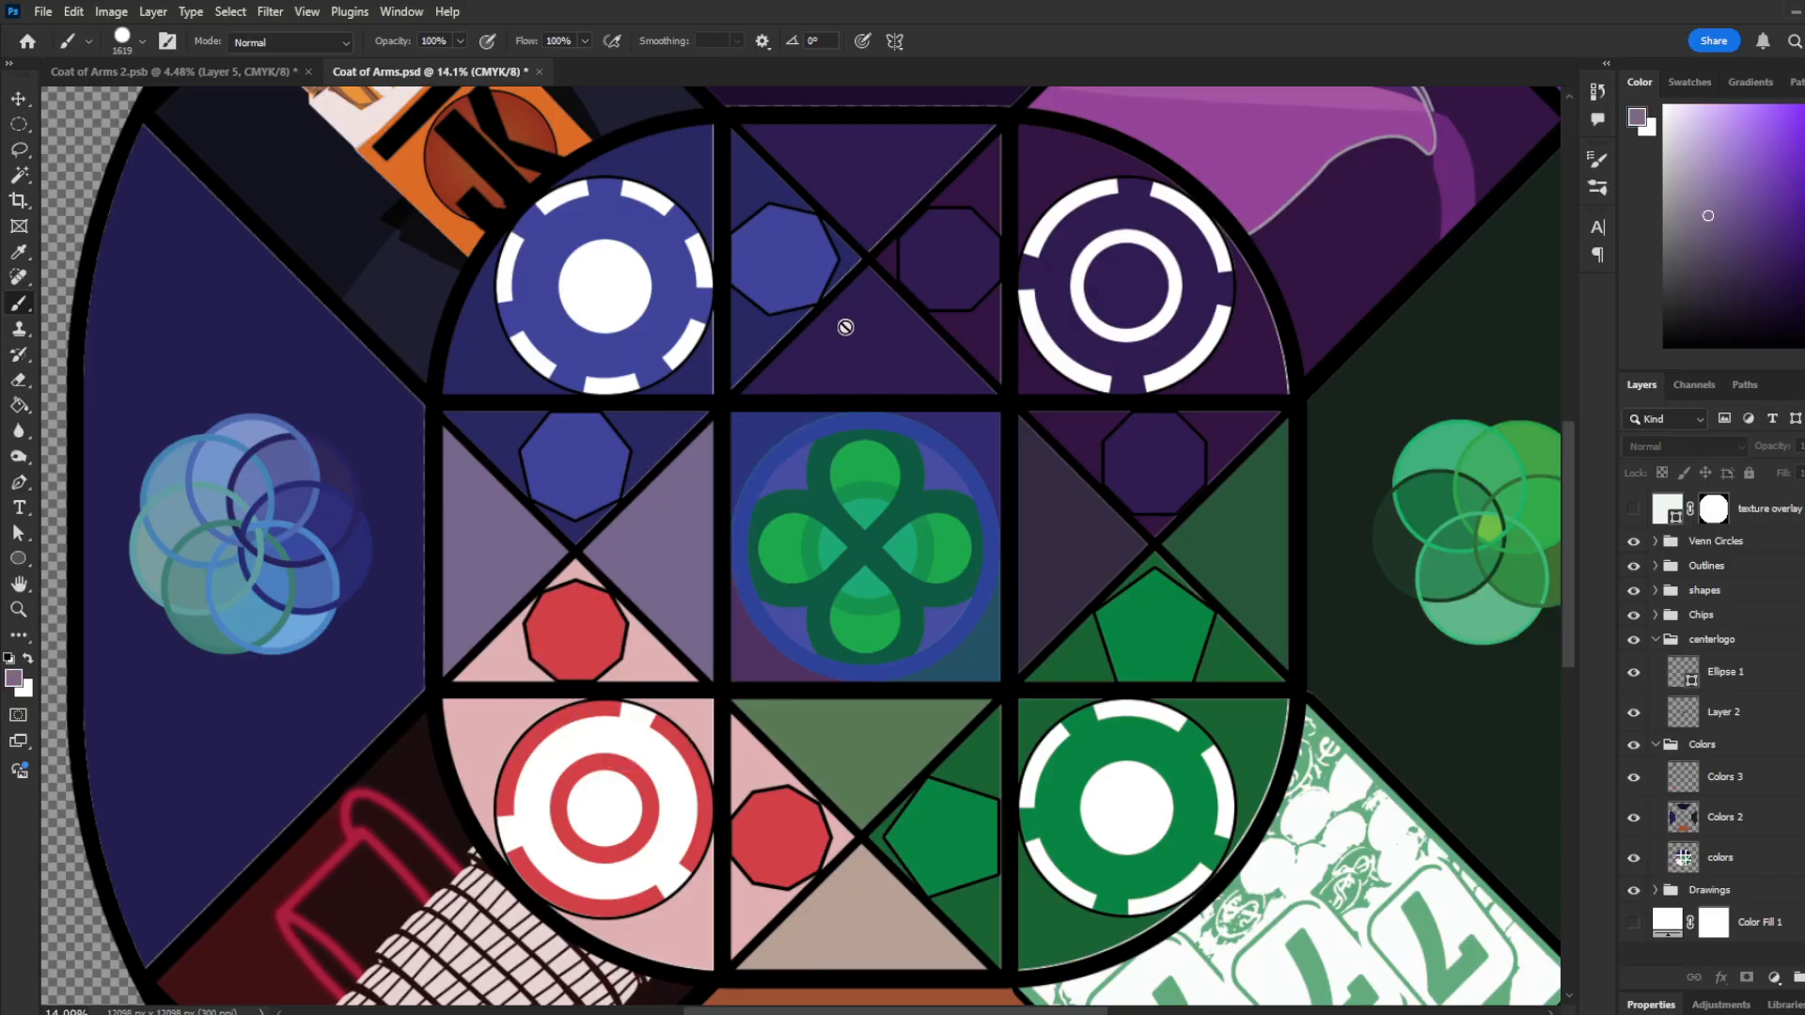
# Step: Sample the dark grey-purple and muted green triangles in the square right of the clover
pyautogui.scroll(-3, 755, 364)
pyautogui.scroll(3, 1063, 508)
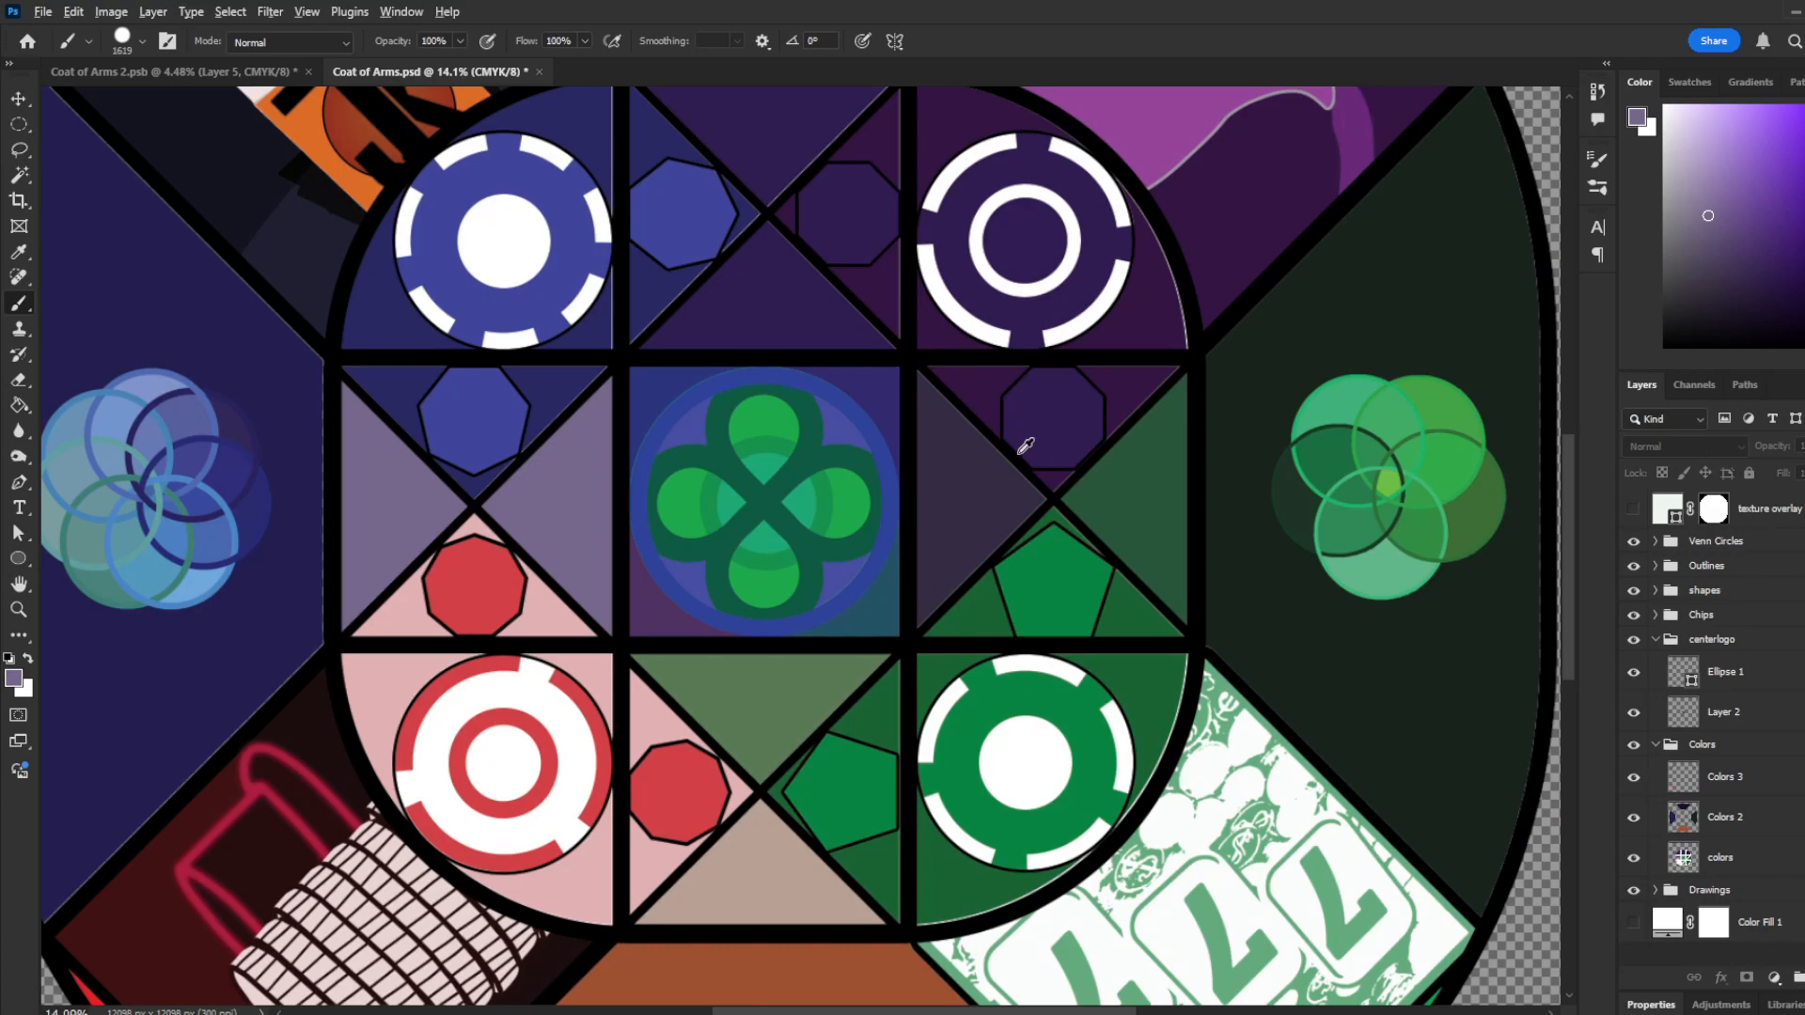
pyautogui.keyDown('alt'); pyautogui.click(968, 489); pyautogui.keyUp('alt')
pyautogui.keyDown('alt'); pyautogui.click(1138, 484); pyautogui.keyUp('alt')
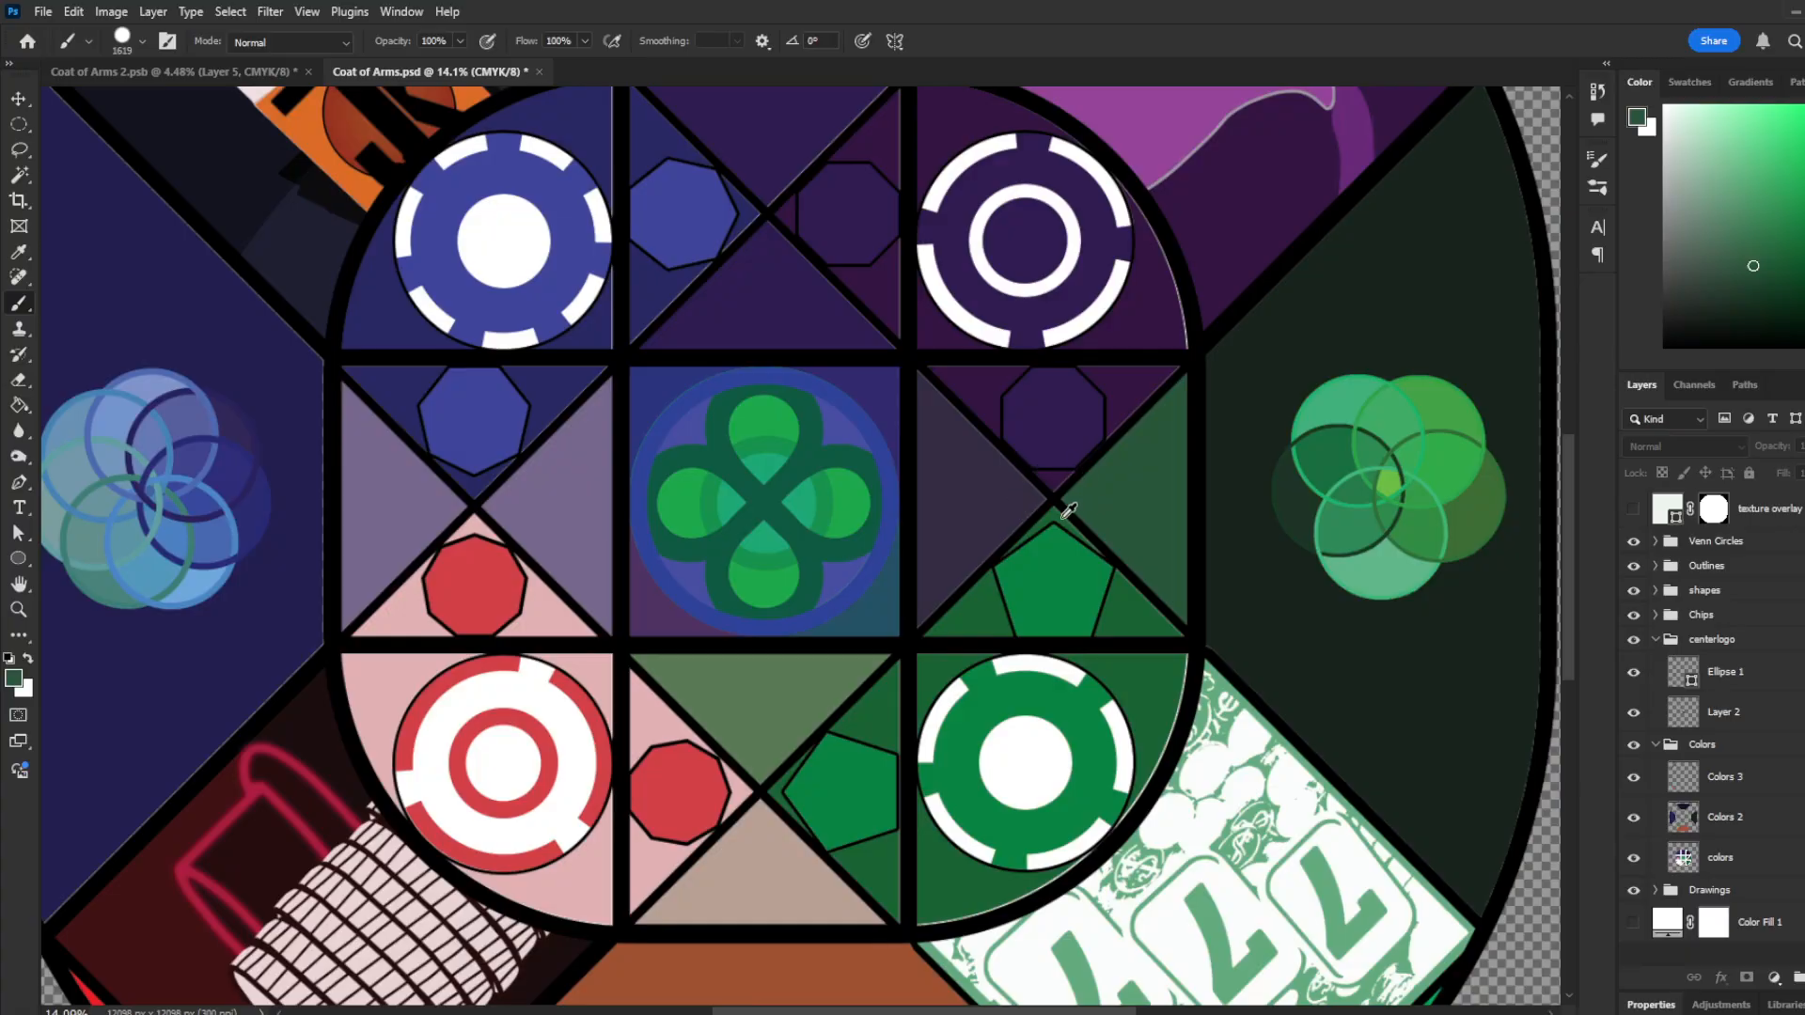
# Step: Compare the olive-green triangle below the clover with the green one to its right by sampling both, and sample the beige triangle
pyautogui.scroll(-4, 1085, 484)
pyautogui.scroll(5, 887, 603)
pyautogui.keyDown('alt'); pyautogui.click(865, 547); pyautogui.keyUp('alt')
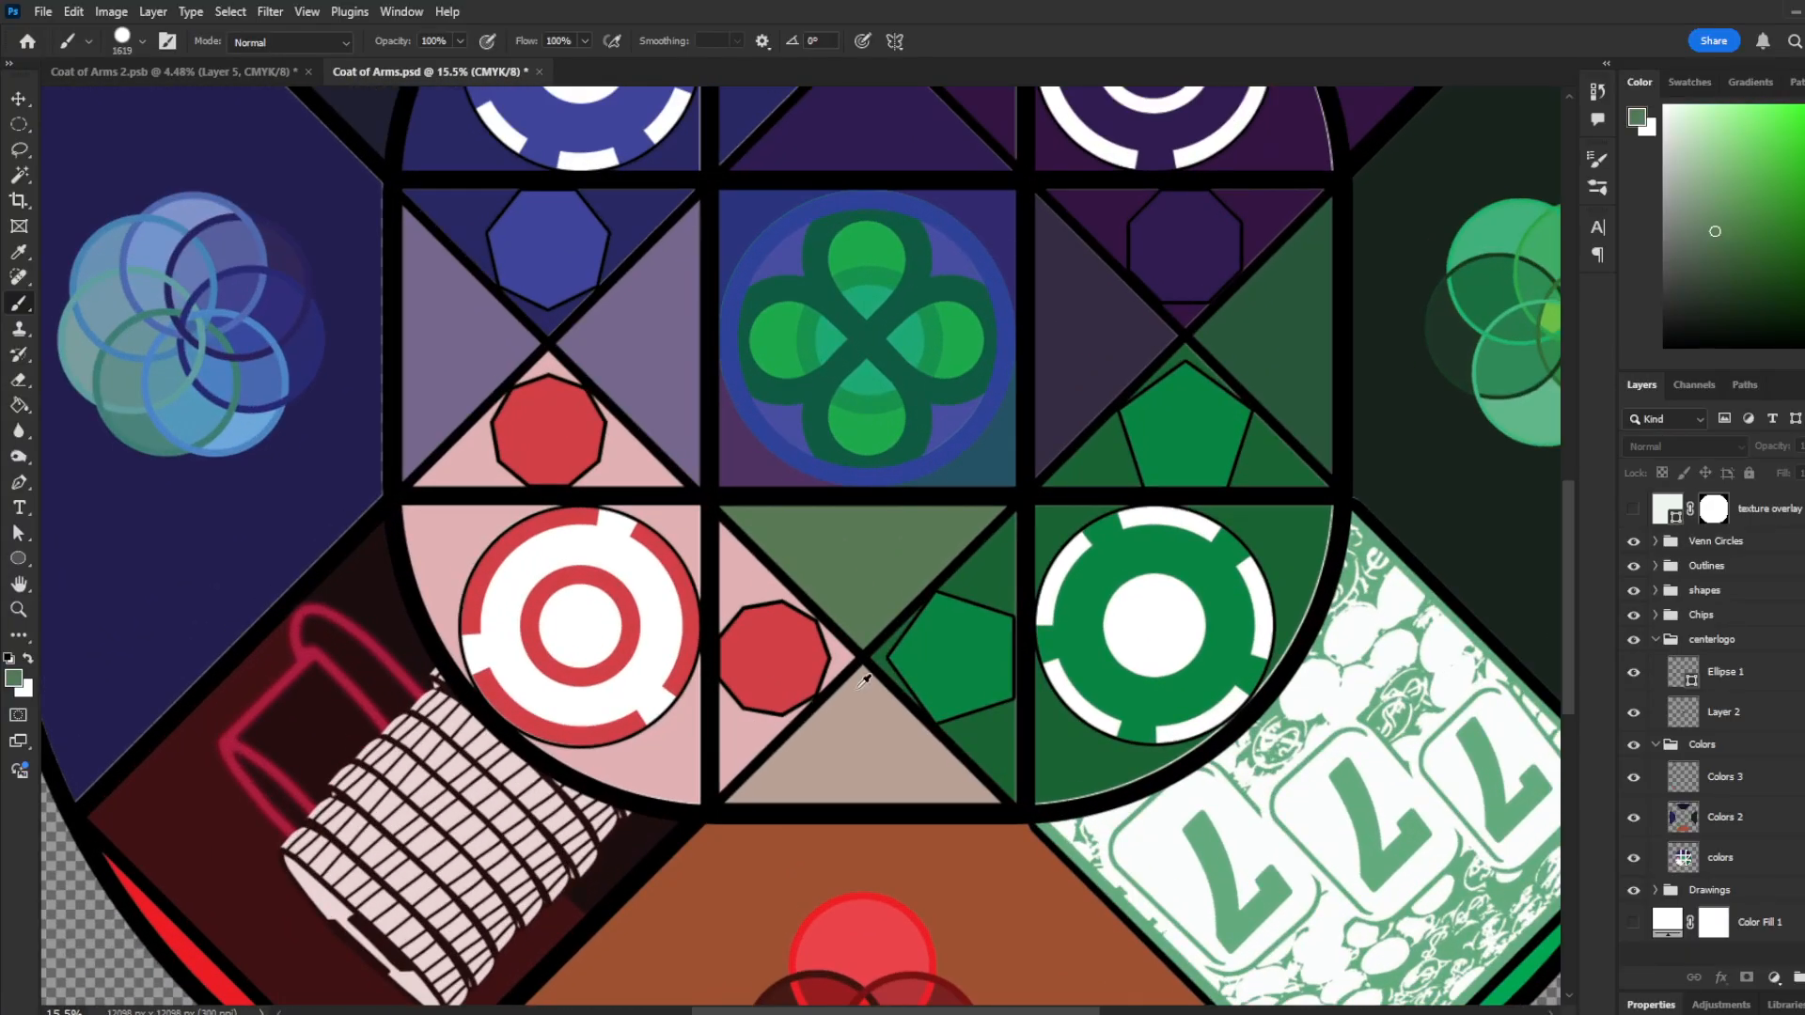
pyautogui.keyDown('alt'); pyautogui.click(1289, 332); pyautogui.keyUp('alt')
pyautogui.keyDown('alt'); pyautogui.click(850, 535); pyautogui.keyUp('alt')
pyautogui.keyDown('alt'); pyautogui.click(1294, 358); pyautogui.keyUp('alt')
pyautogui.keyDown('alt'); pyautogui.click(851, 592); pyautogui.keyUp('alt')
pyautogui.keyDown('alt'); pyautogui.click(863, 737); pyautogui.keyUp('alt')
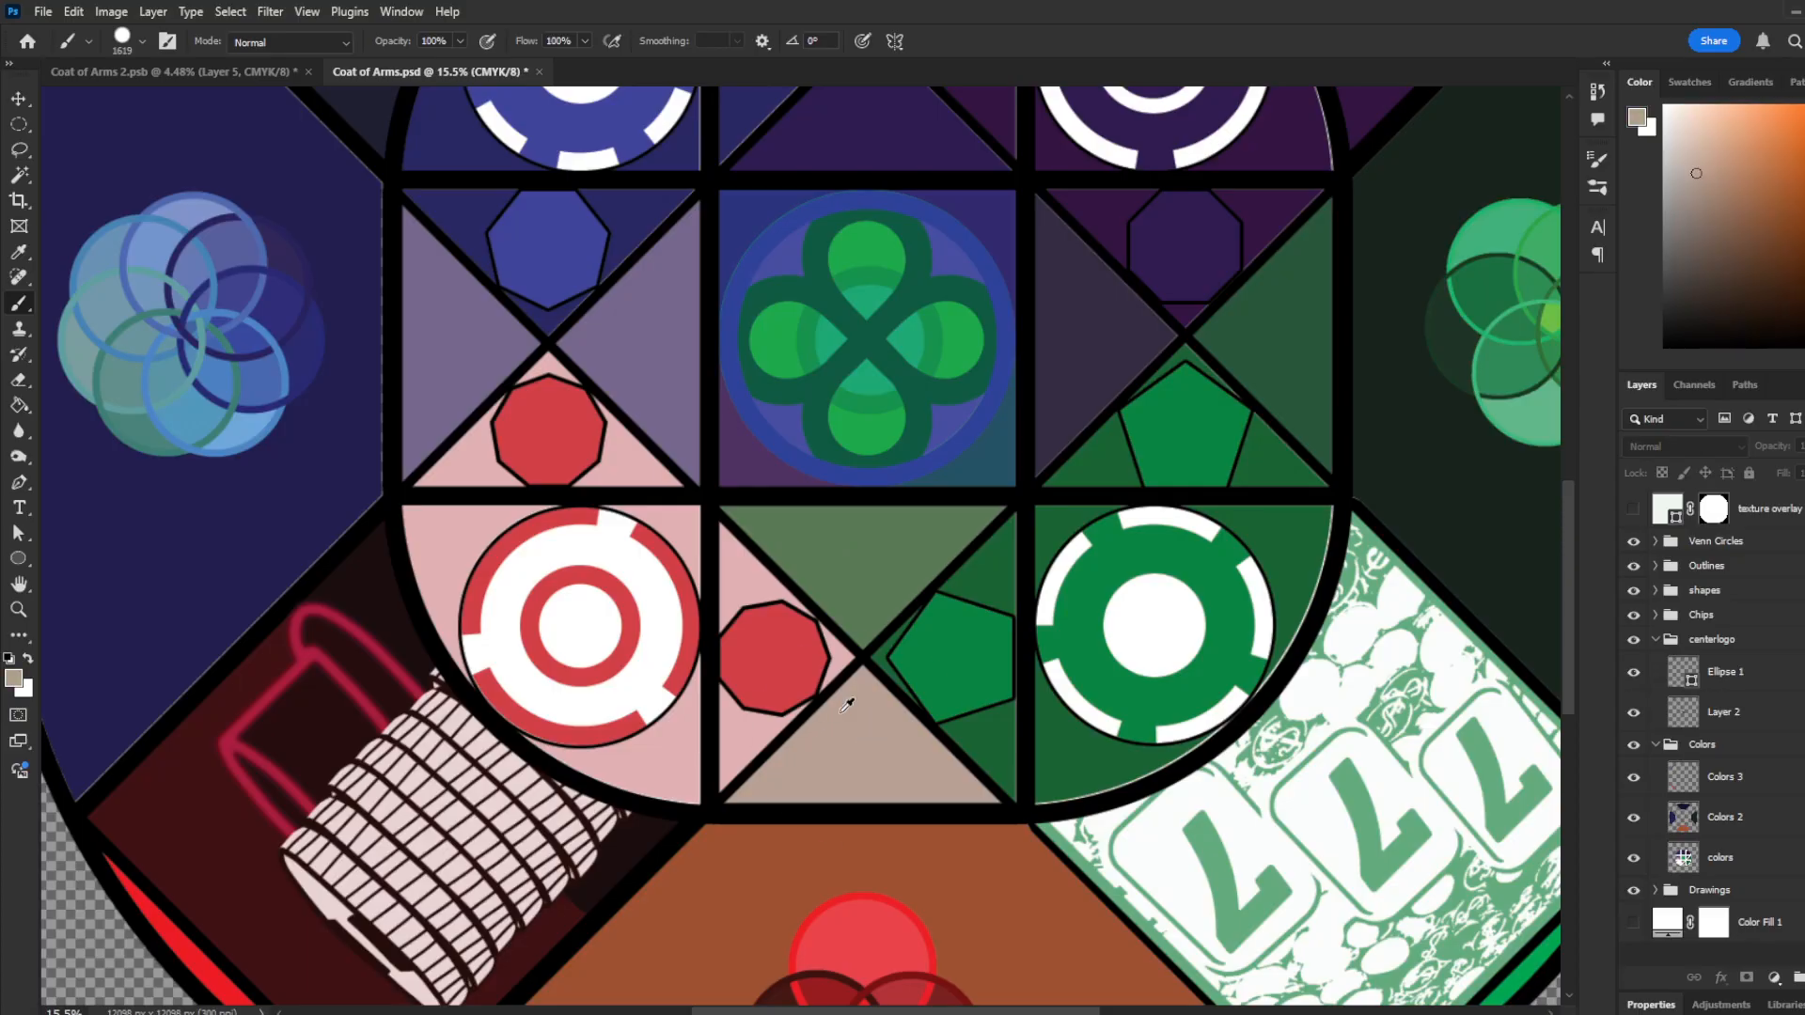
# Step: Examine the beige and green triangles below the clover and the colour layout across the whole coat of arms
pyautogui.scroll(-1, 857, 745)
pyautogui.scroll(5, 874, 696)
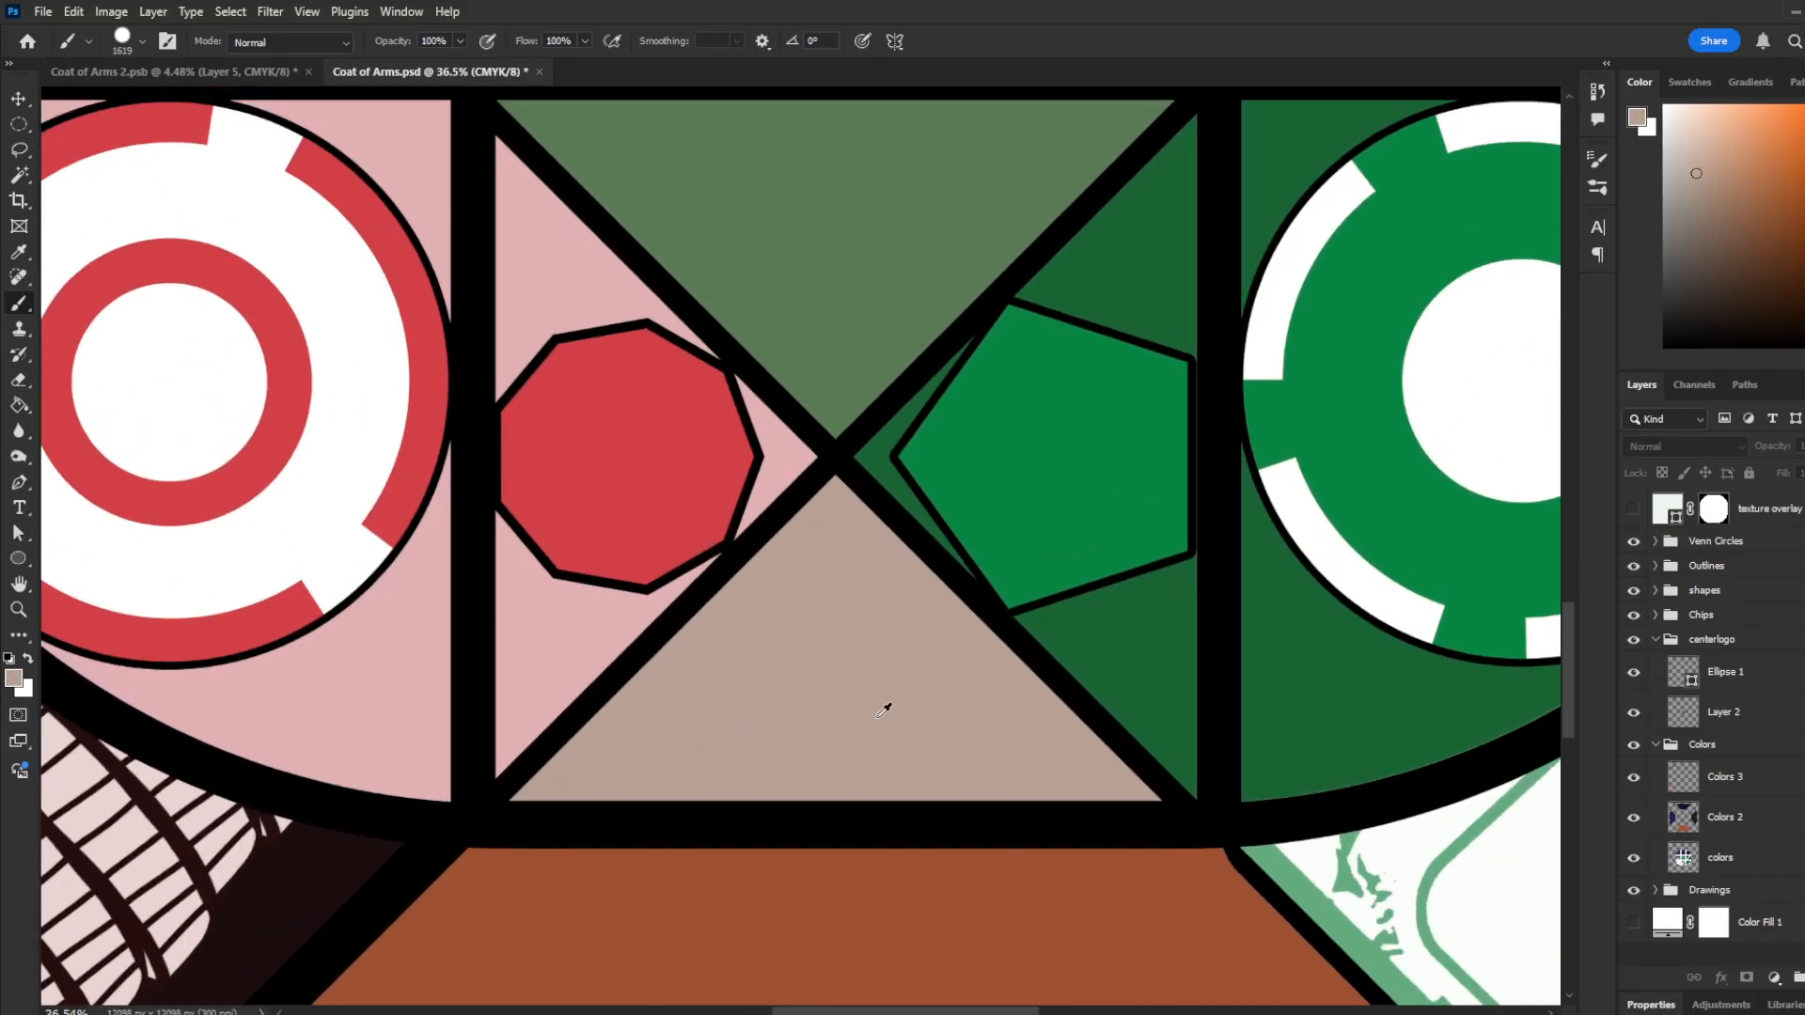
pyautogui.scroll(-3, 896, 669)
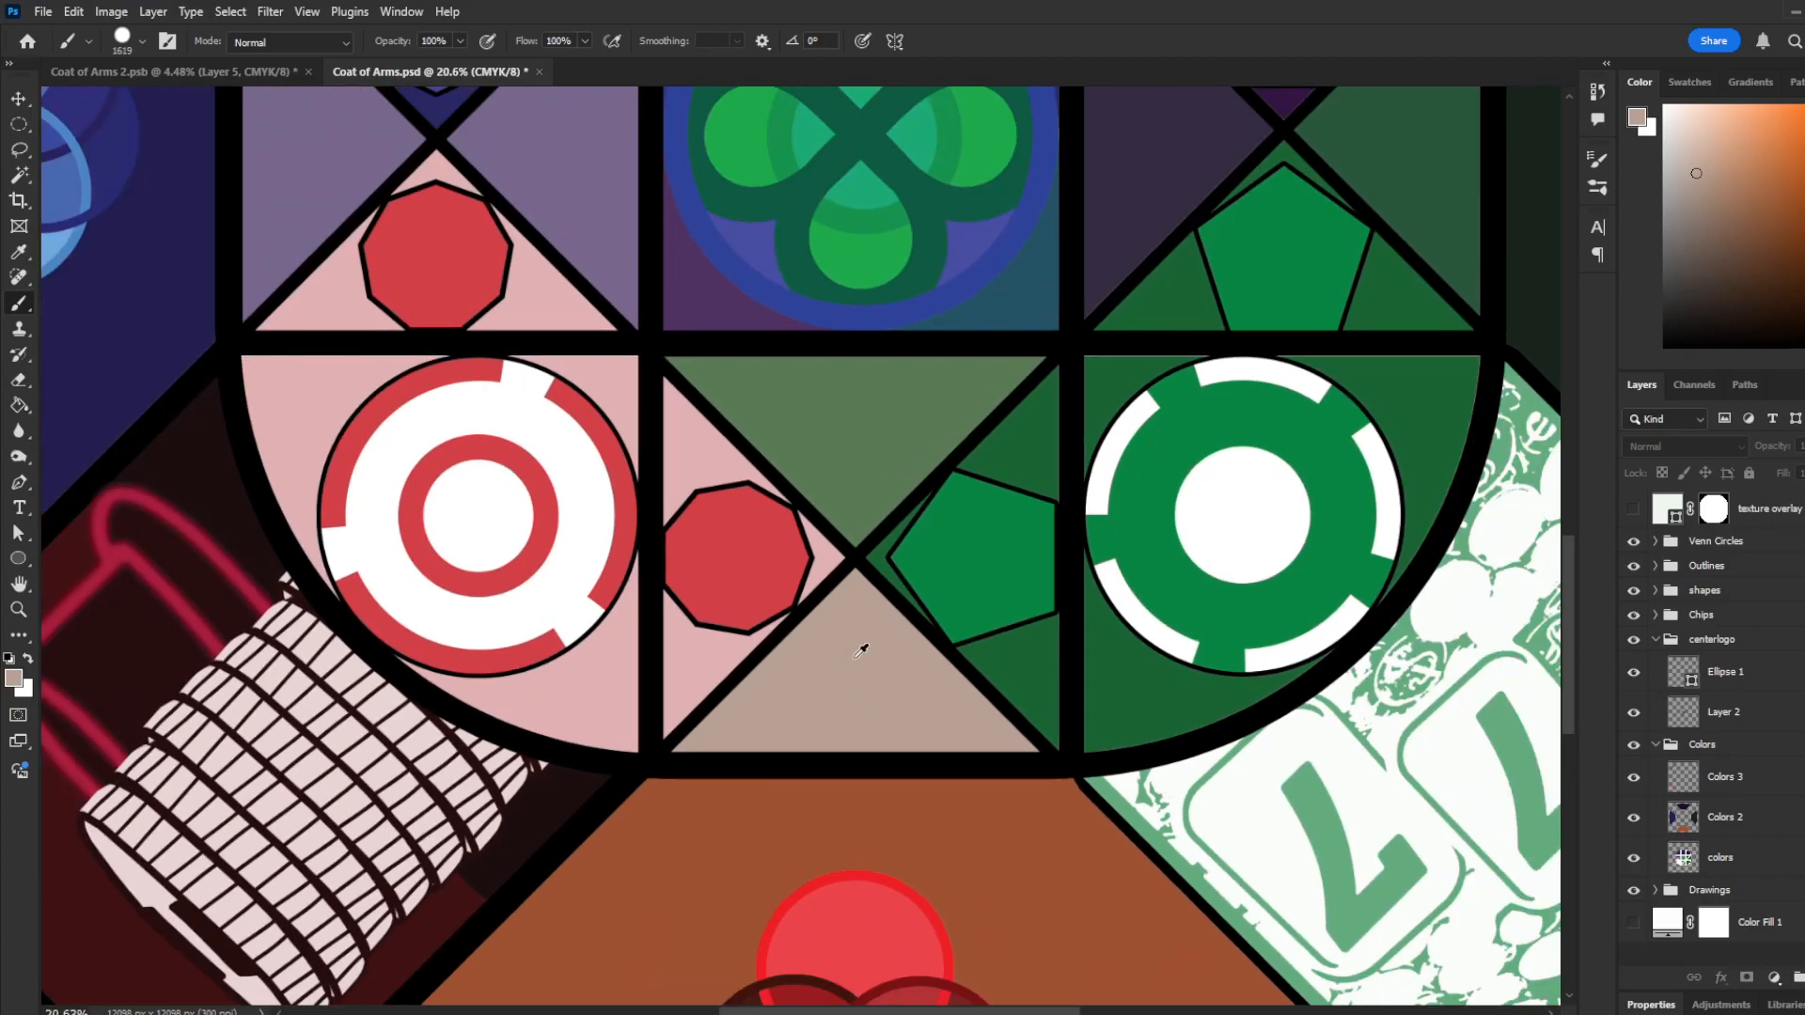
pyautogui.scroll(-2, 801, 642)
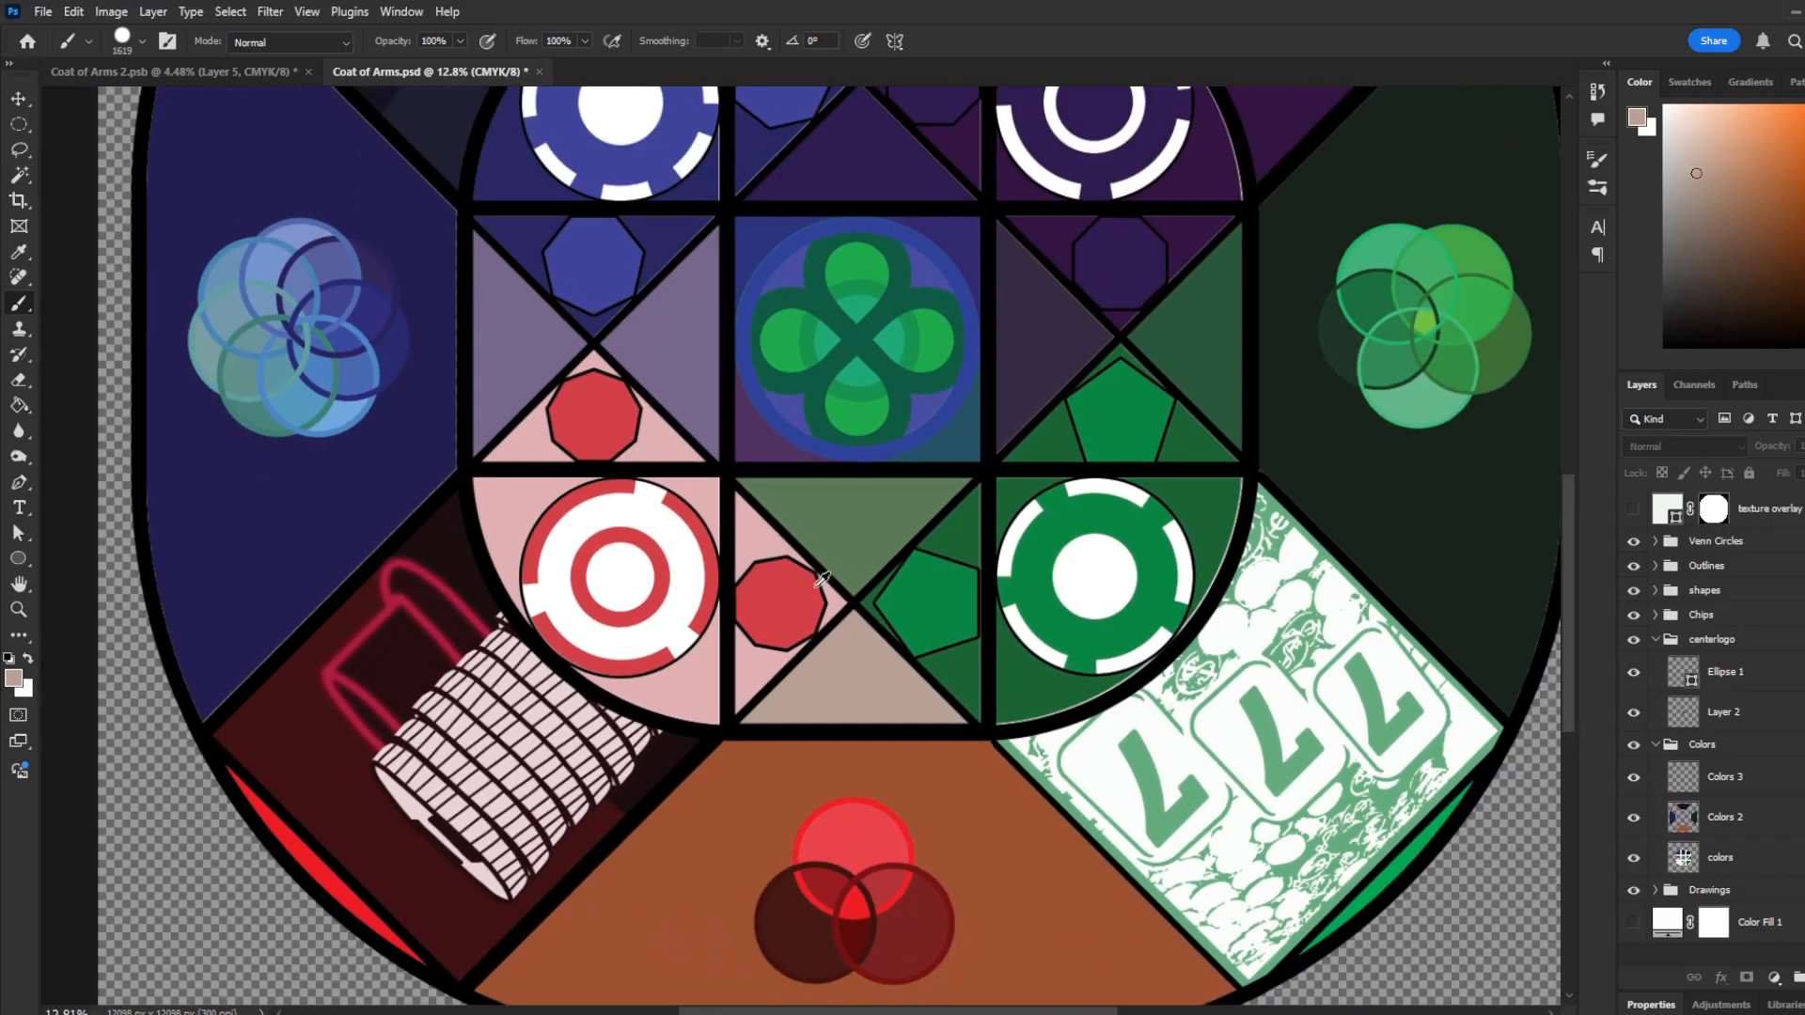
pyautogui.scroll(2, 826, 582)
pyautogui.scroll(-1, 836, 545)
pyautogui.scroll(-1, 836, 723)
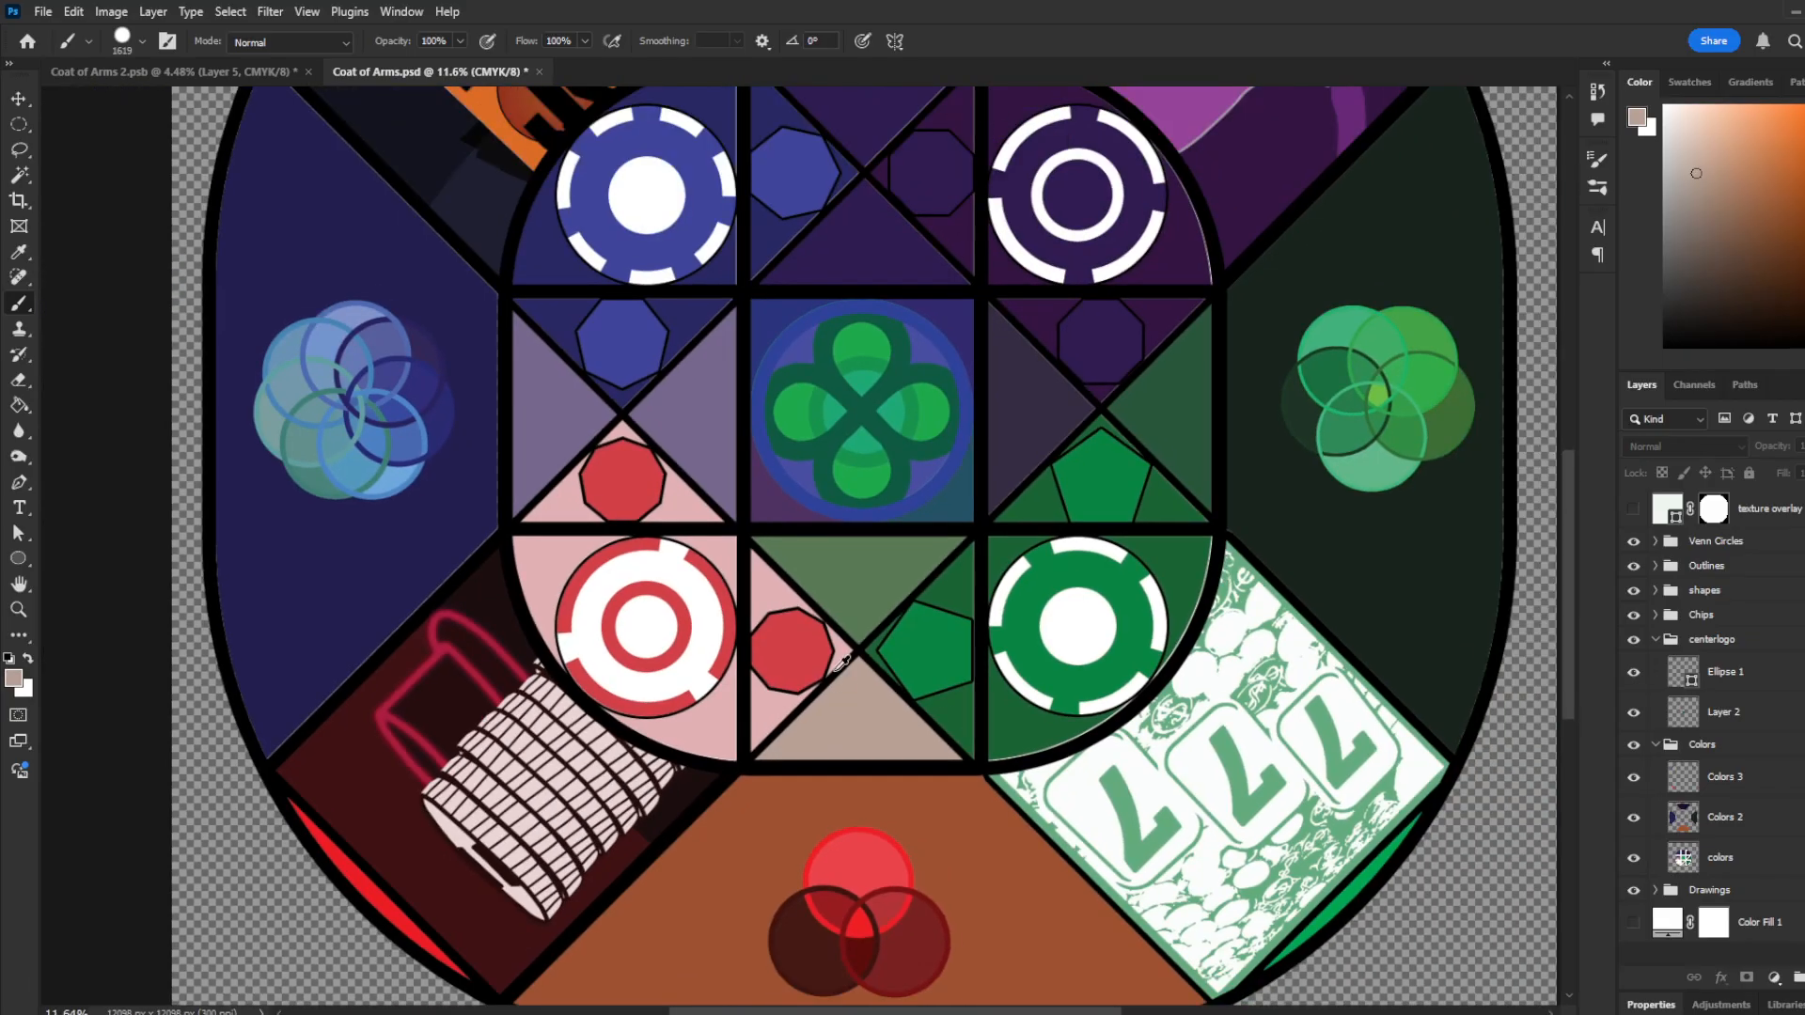
pyautogui.scroll(-2, 845, 663)
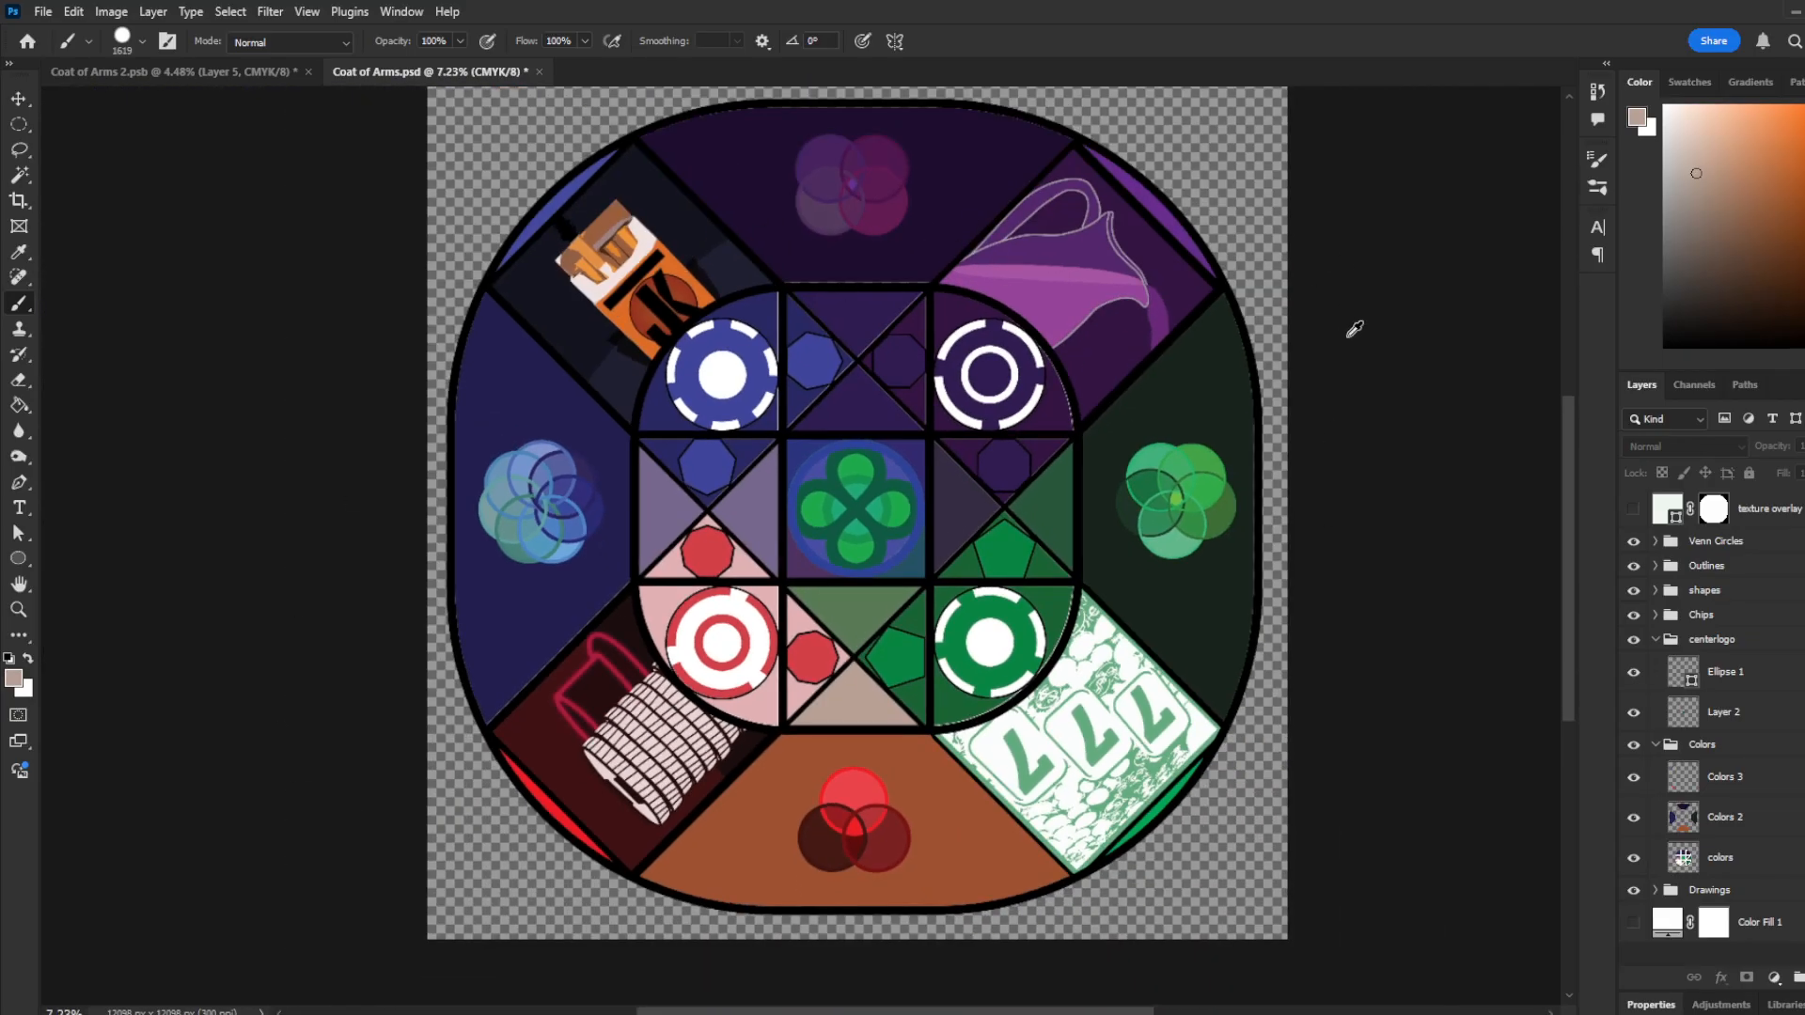
pyautogui.scroll(1, 996, 569)
pyautogui.scroll(-1, 794, 609)
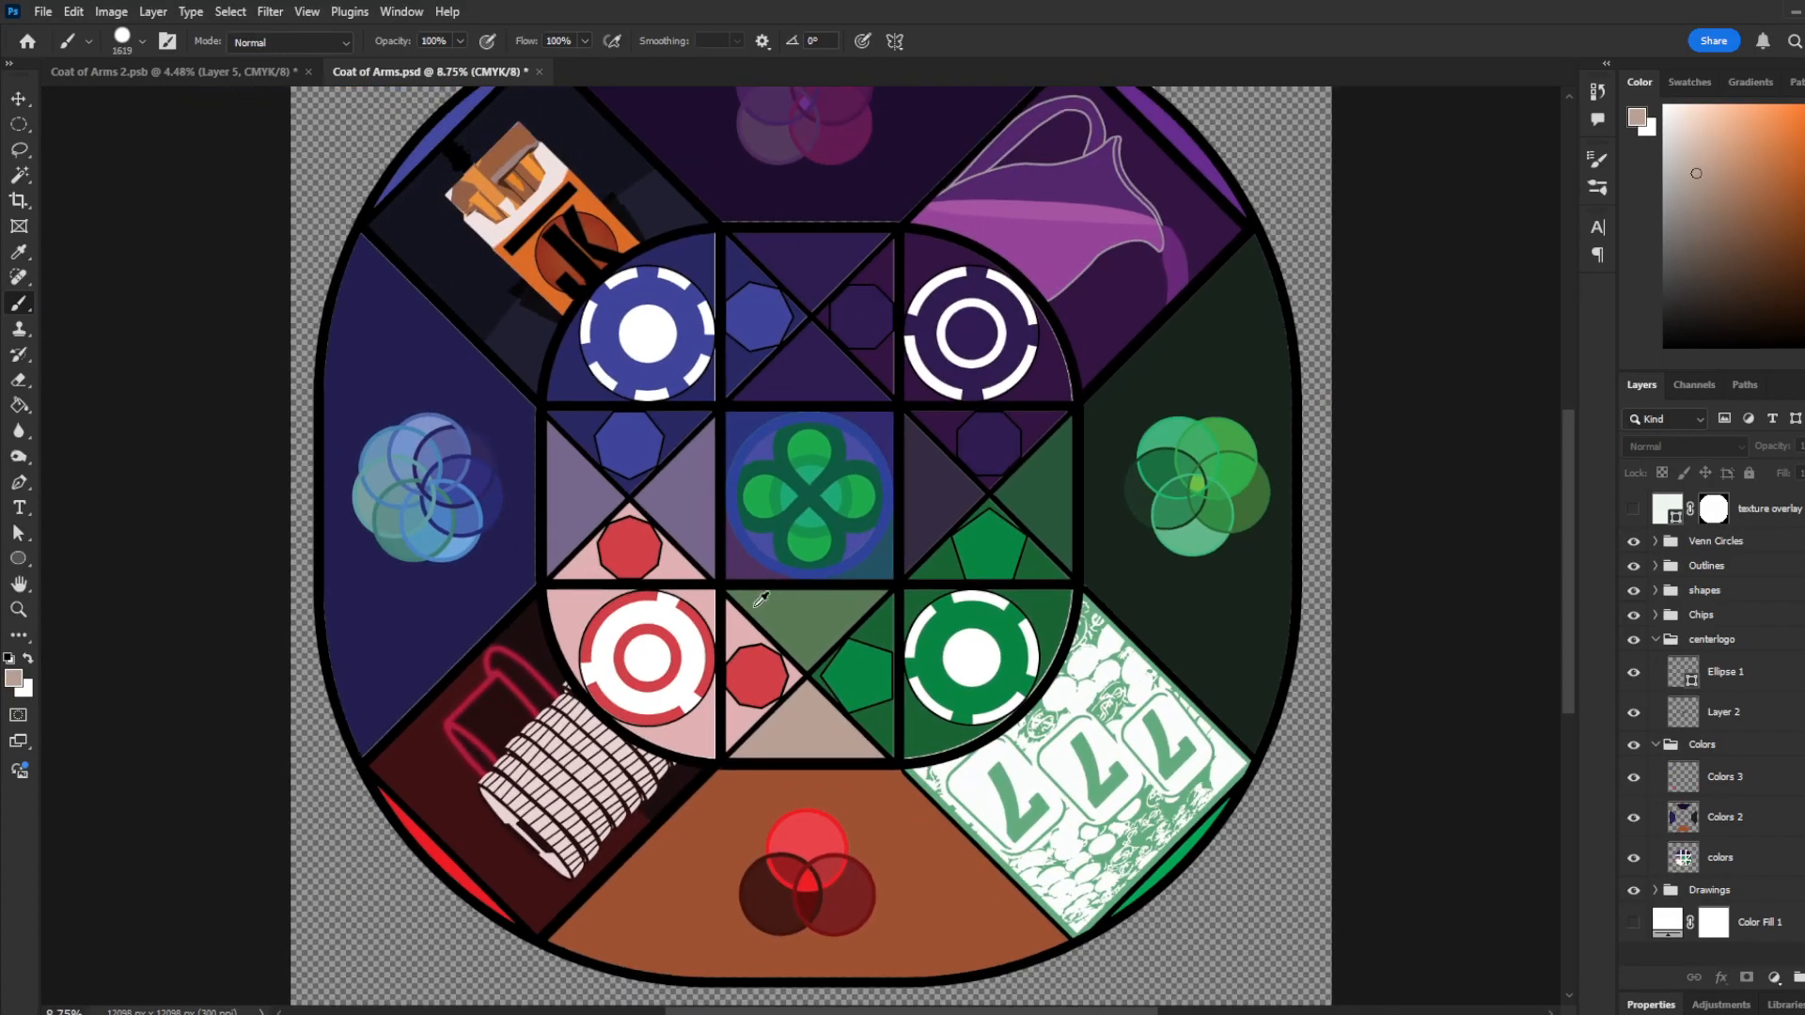
pyautogui.scroll(1, 721, 573)
pyautogui.scroll(-1, 769, 628)
pyautogui.scroll(1, 649, 494)
pyautogui.scroll(-1, 724, 498)
pyautogui.scroll(1, 754, 344)
pyautogui.scroll(1, 712, 310)
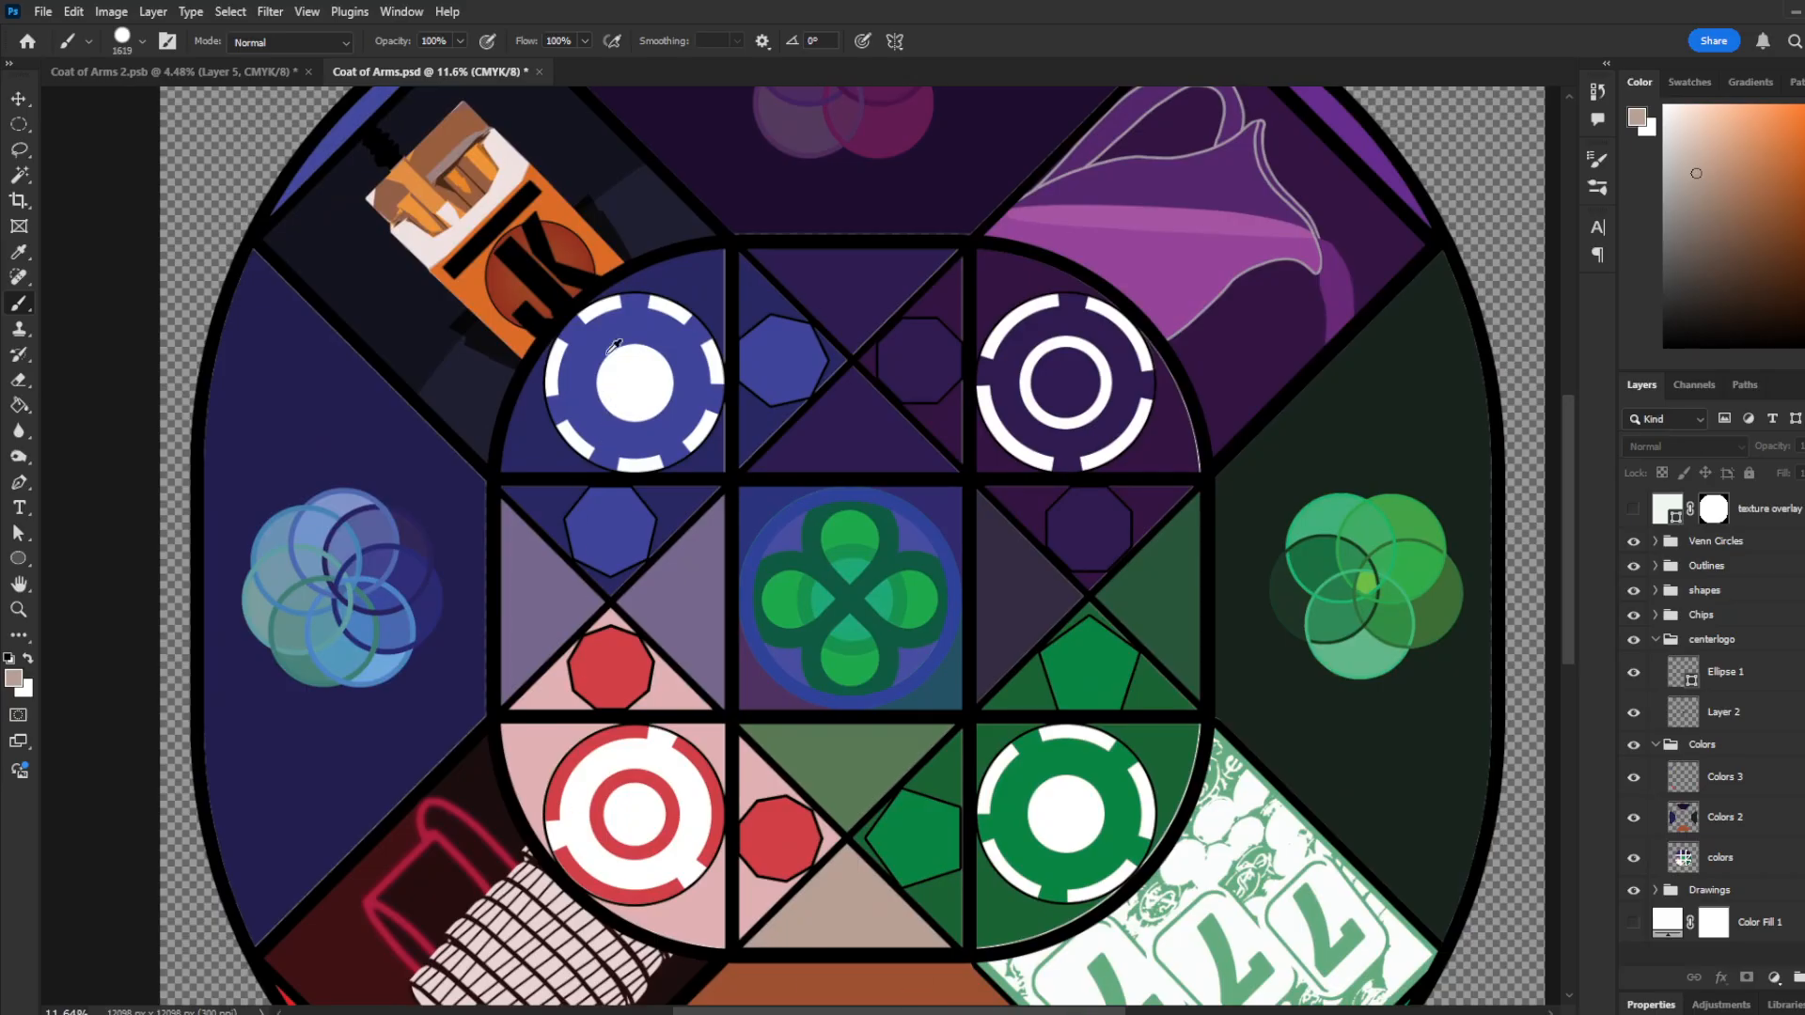
pyautogui.scroll(-1, 655, 902)
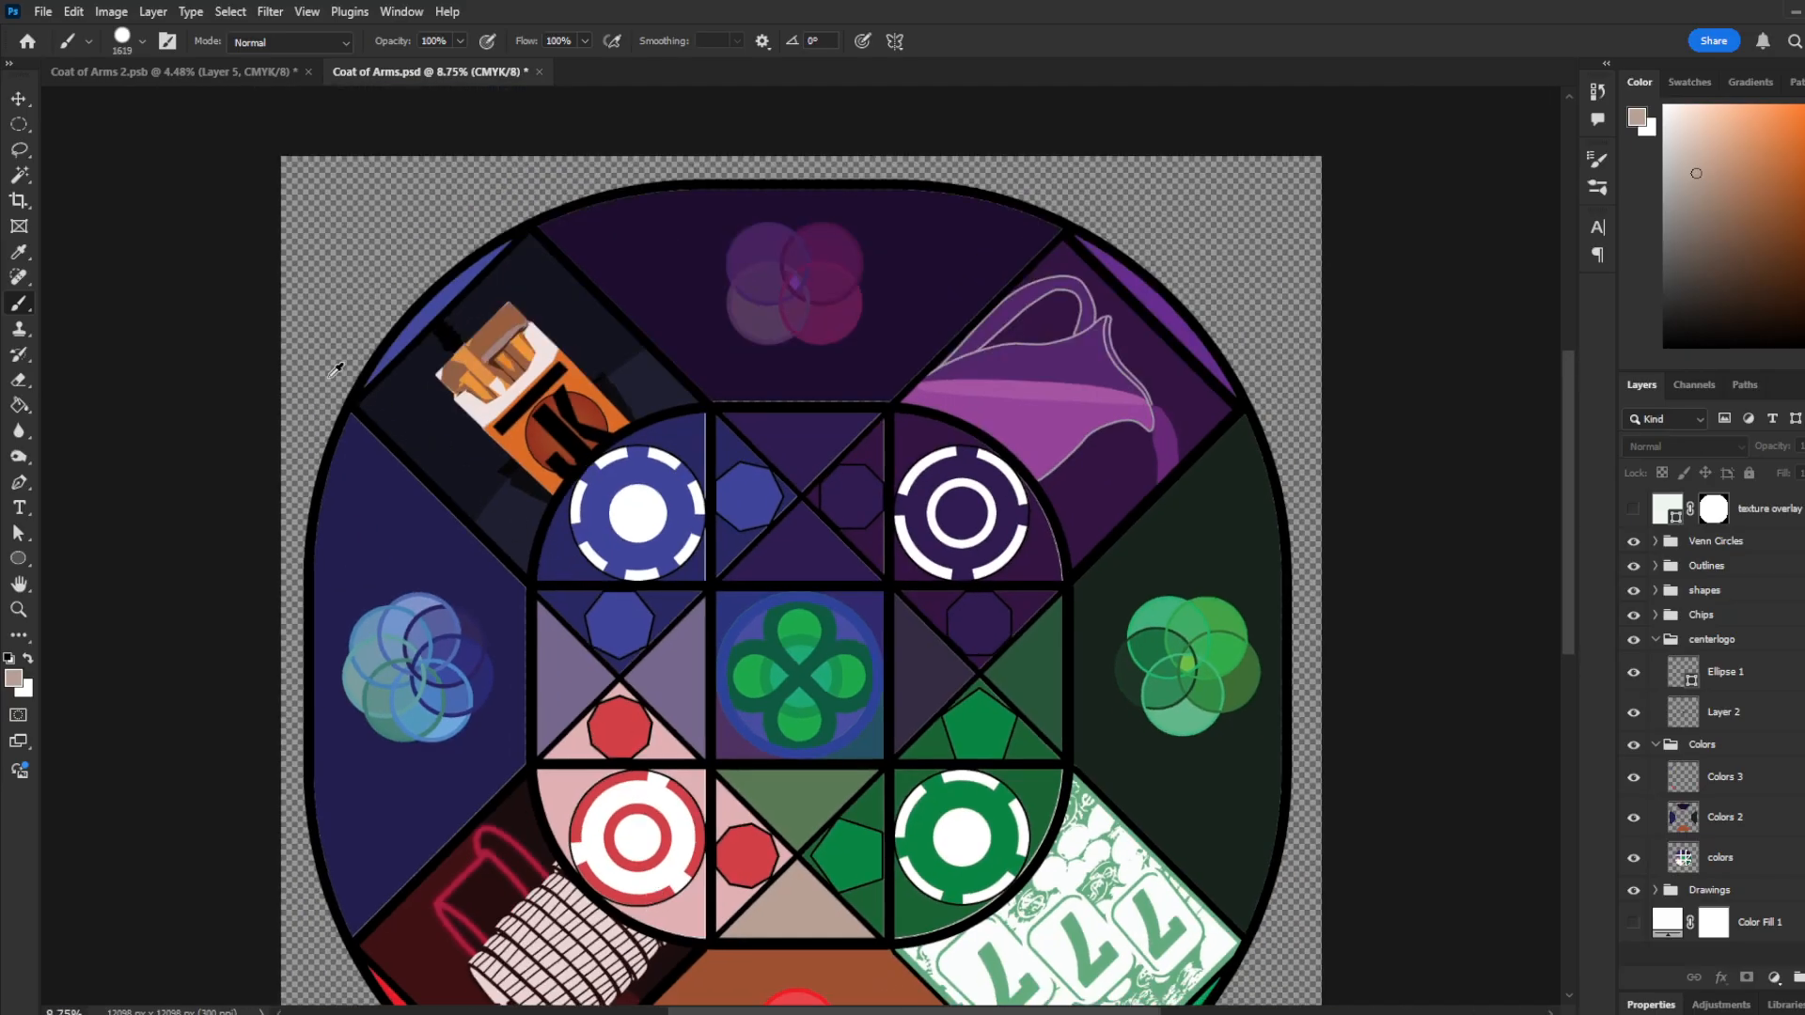
# Step: Examine the cigarette pack and purple pitcher drawings in the upper corner panels, comparing them with the other corner drawings
pyautogui.scroll(2, 499, 367)
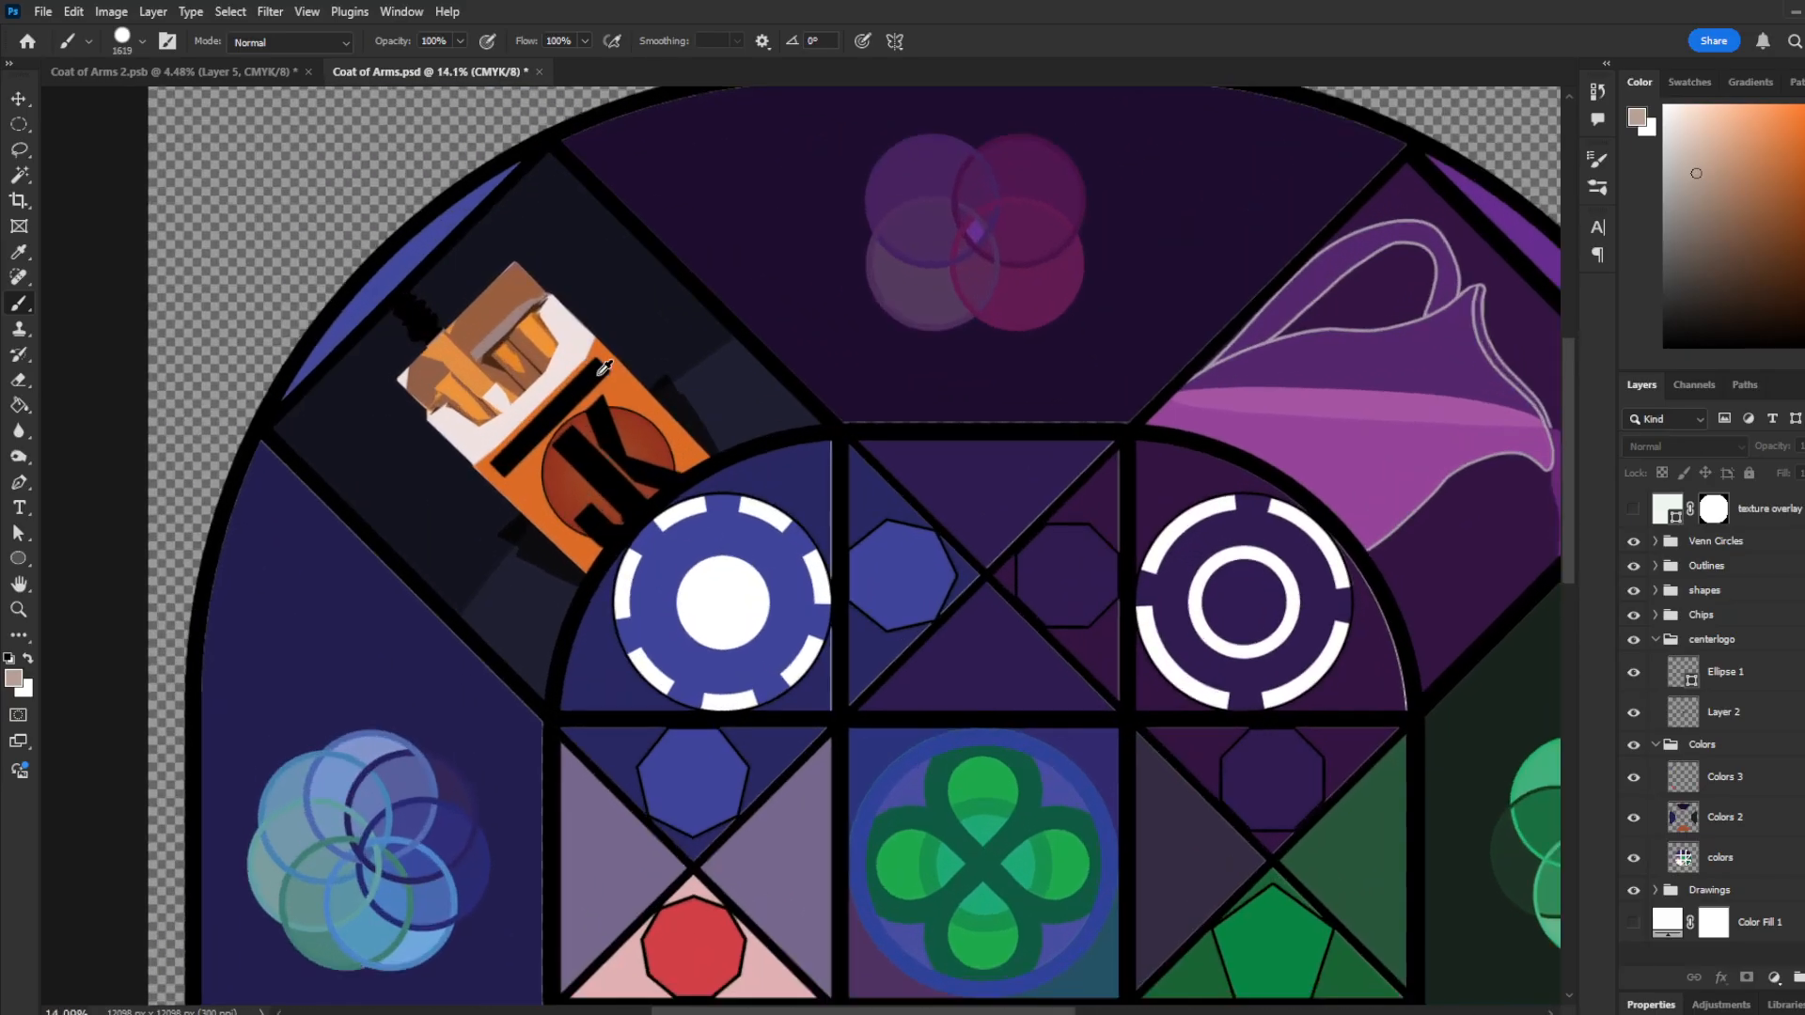
pyautogui.scroll(-2, 633, 385)
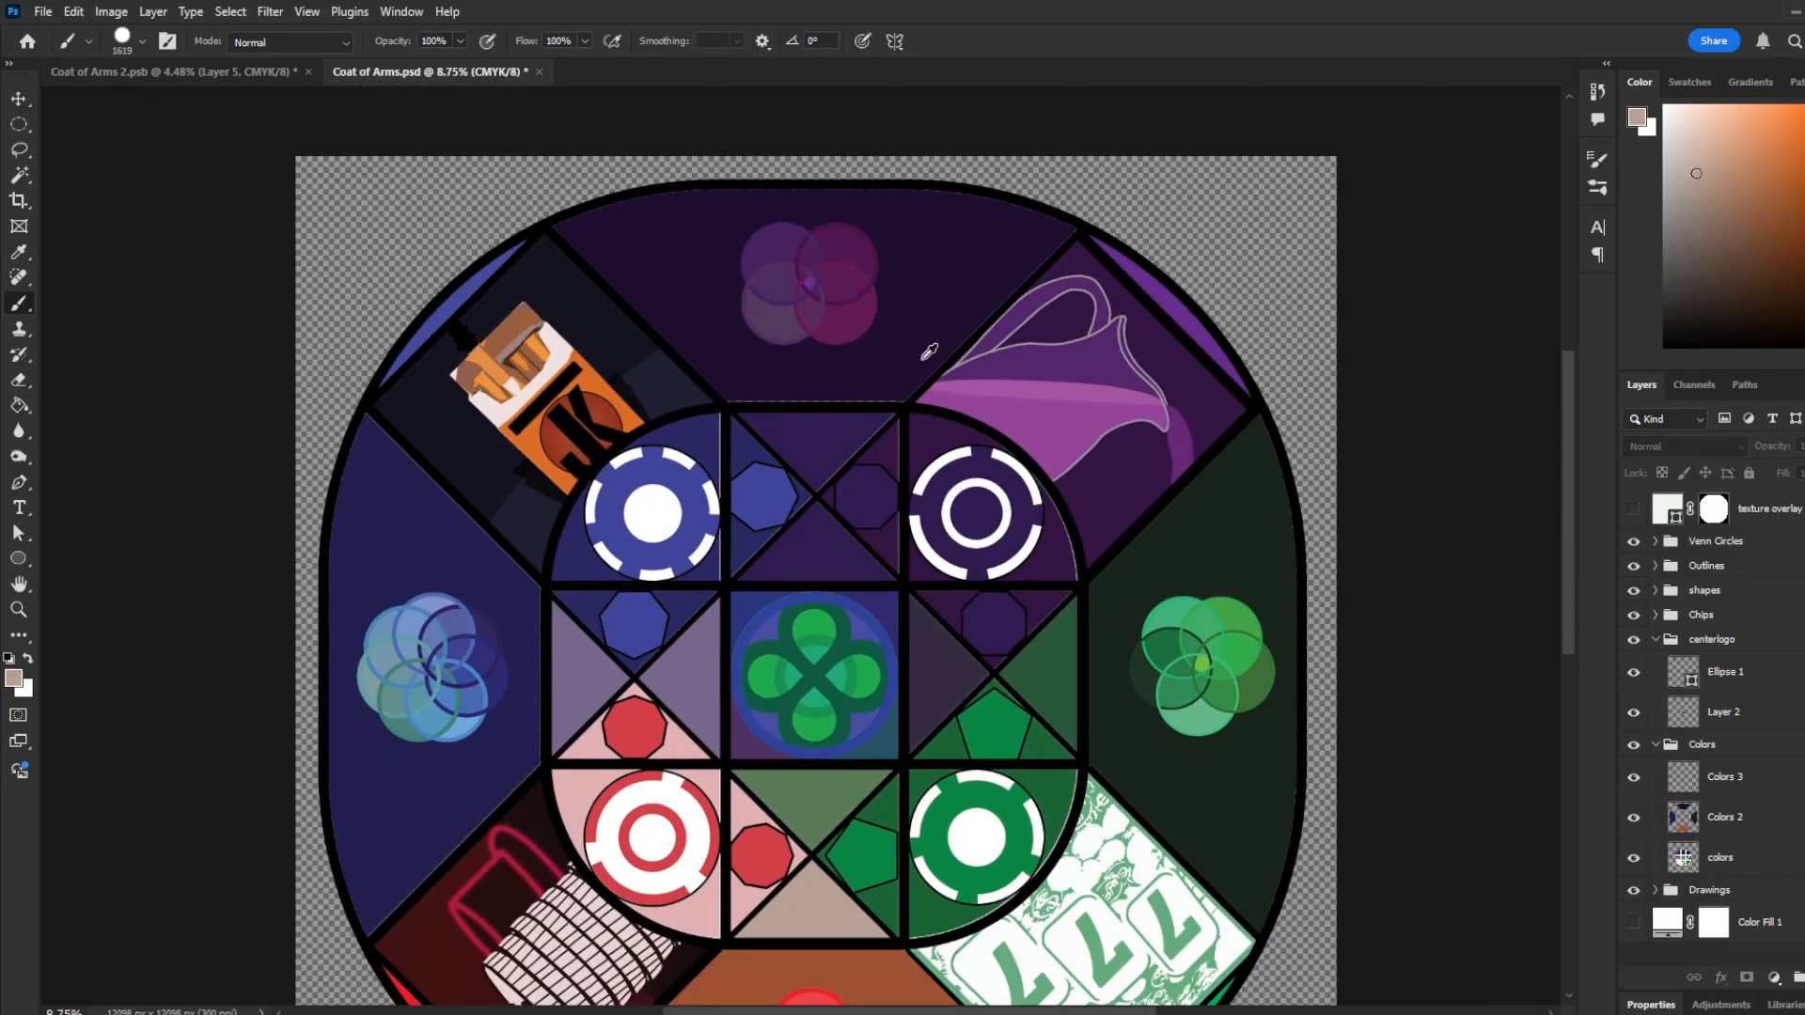
pyautogui.scroll(2, 894, 347)
pyautogui.scroll(-1, 969, 245)
pyautogui.scroll(-1, 969, 244)
pyautogui.scroll(2, 1045, 564)
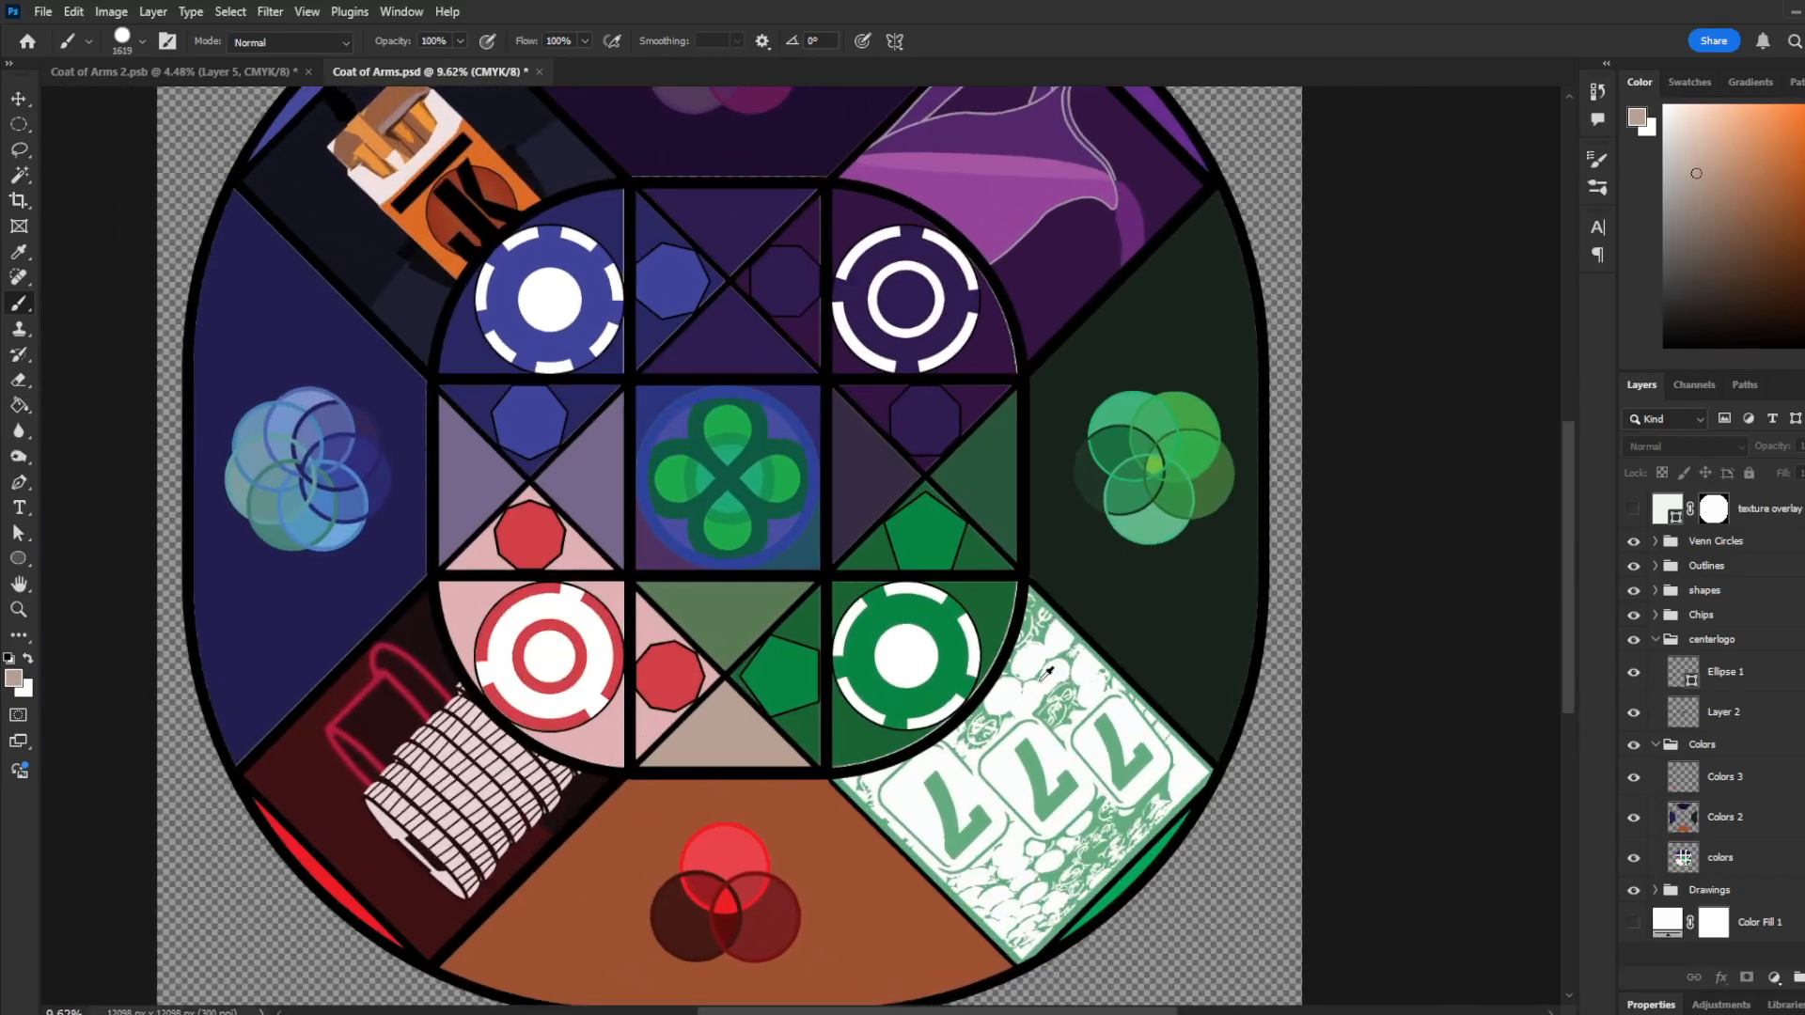
pyautogui.scroll(-1, 1055, 665)
pyautogui.scroll(3, 512, 202)
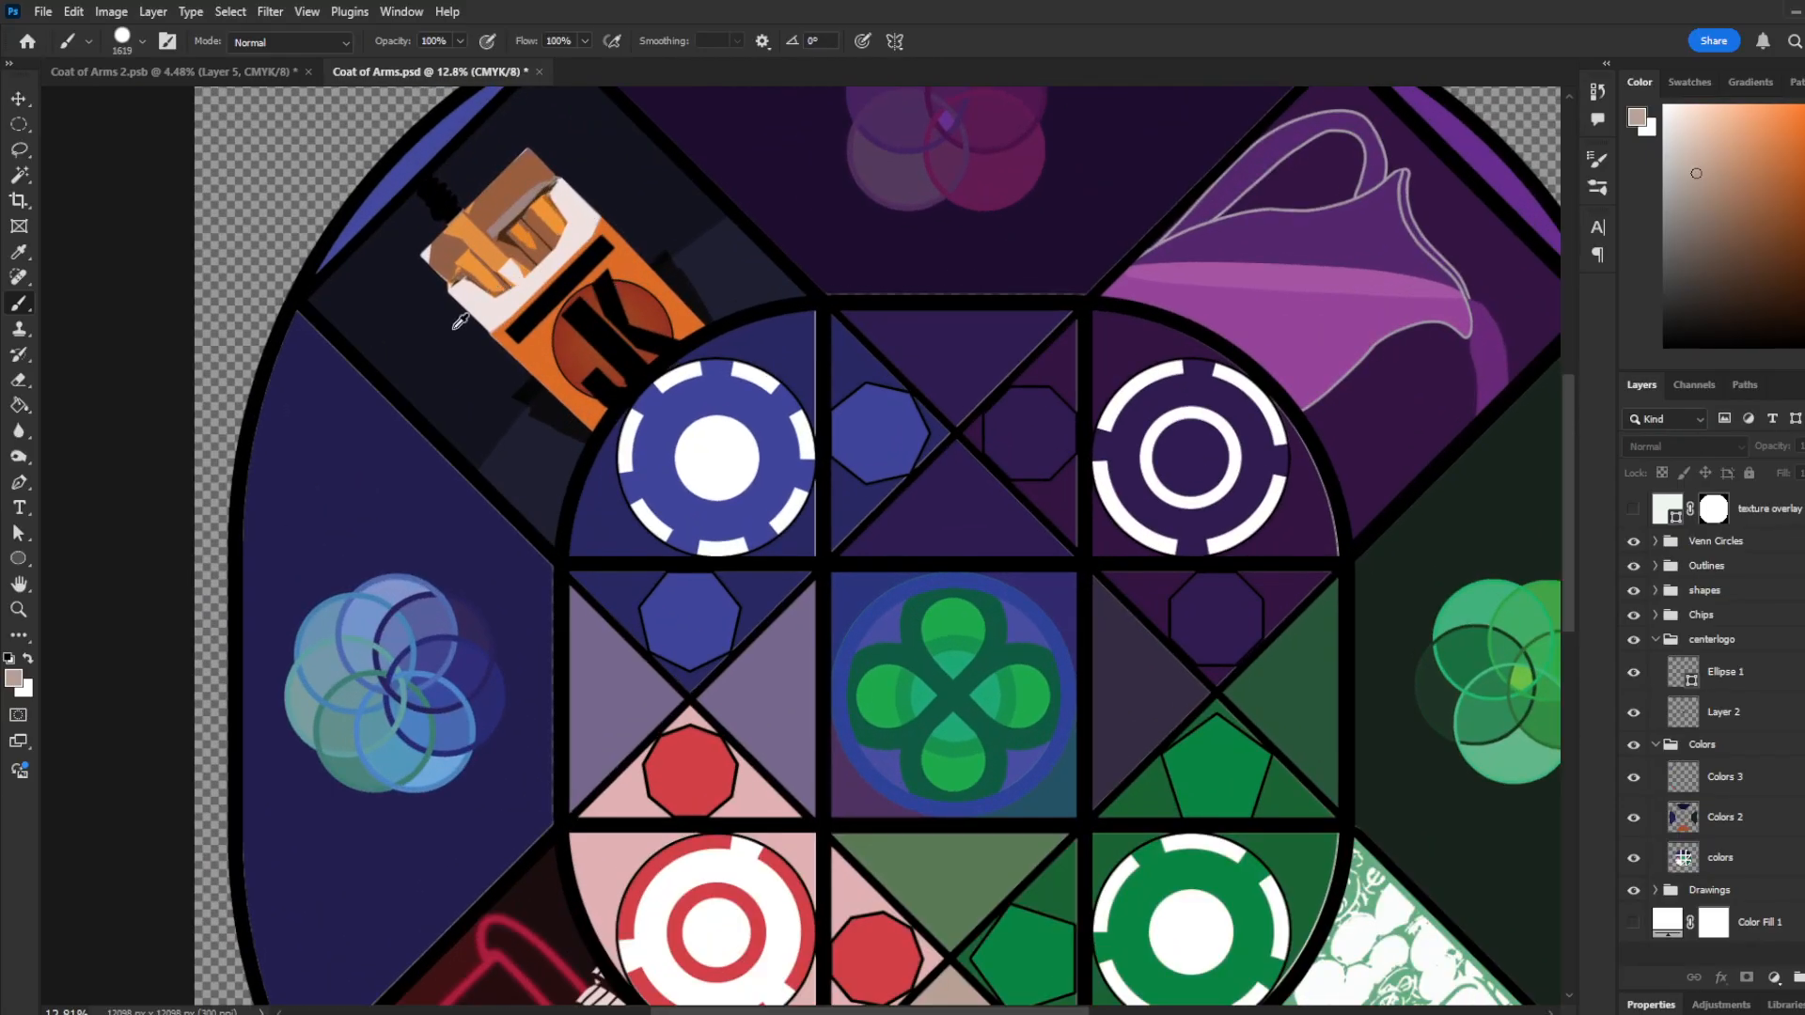
pyautogui.scroll(-1, 463, 307)
pyautogui.scroll(2, 1175, 282)
pyautogui.scroll(-1, 1105, 201)
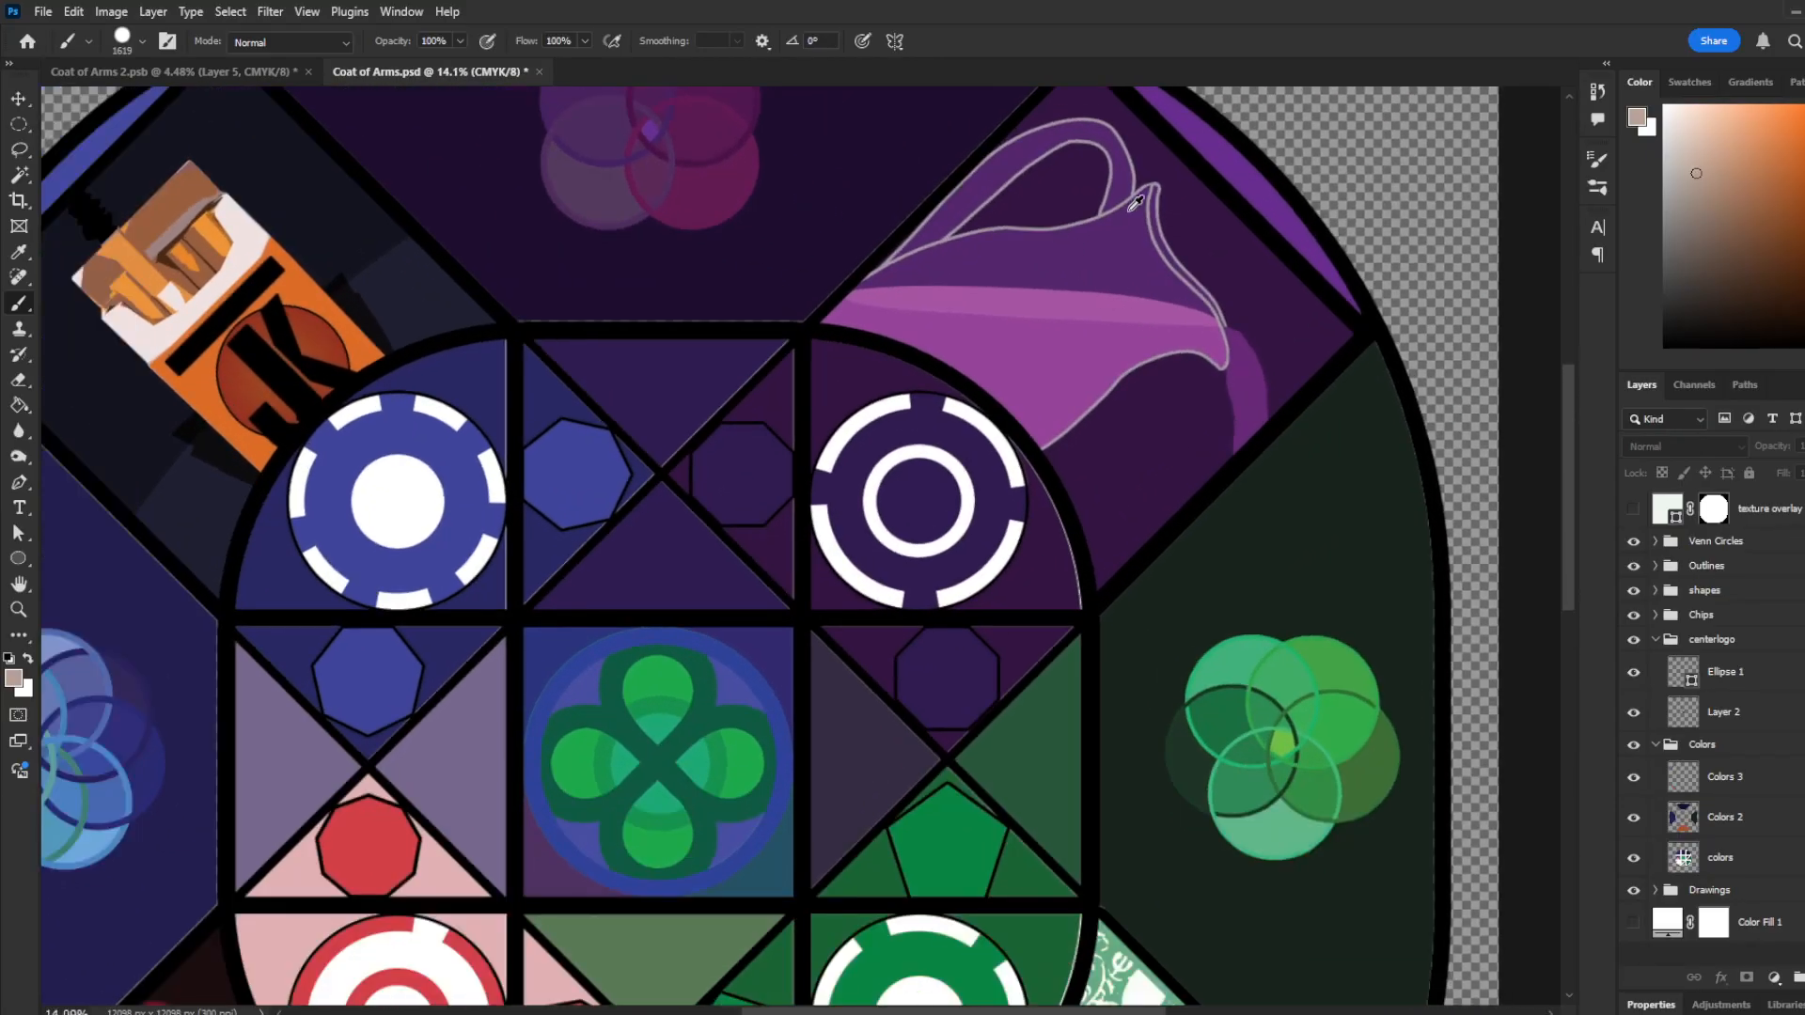
# Step: Examine the green 777 drawing and the dark red panel's drawing in the lower corners of the coat of arms
pyautogui.scroll(-1, 1135, 202)
pyautogui.scroll(-1, 1052, 300)
pyautogui.scroll(1, 1128, 689)
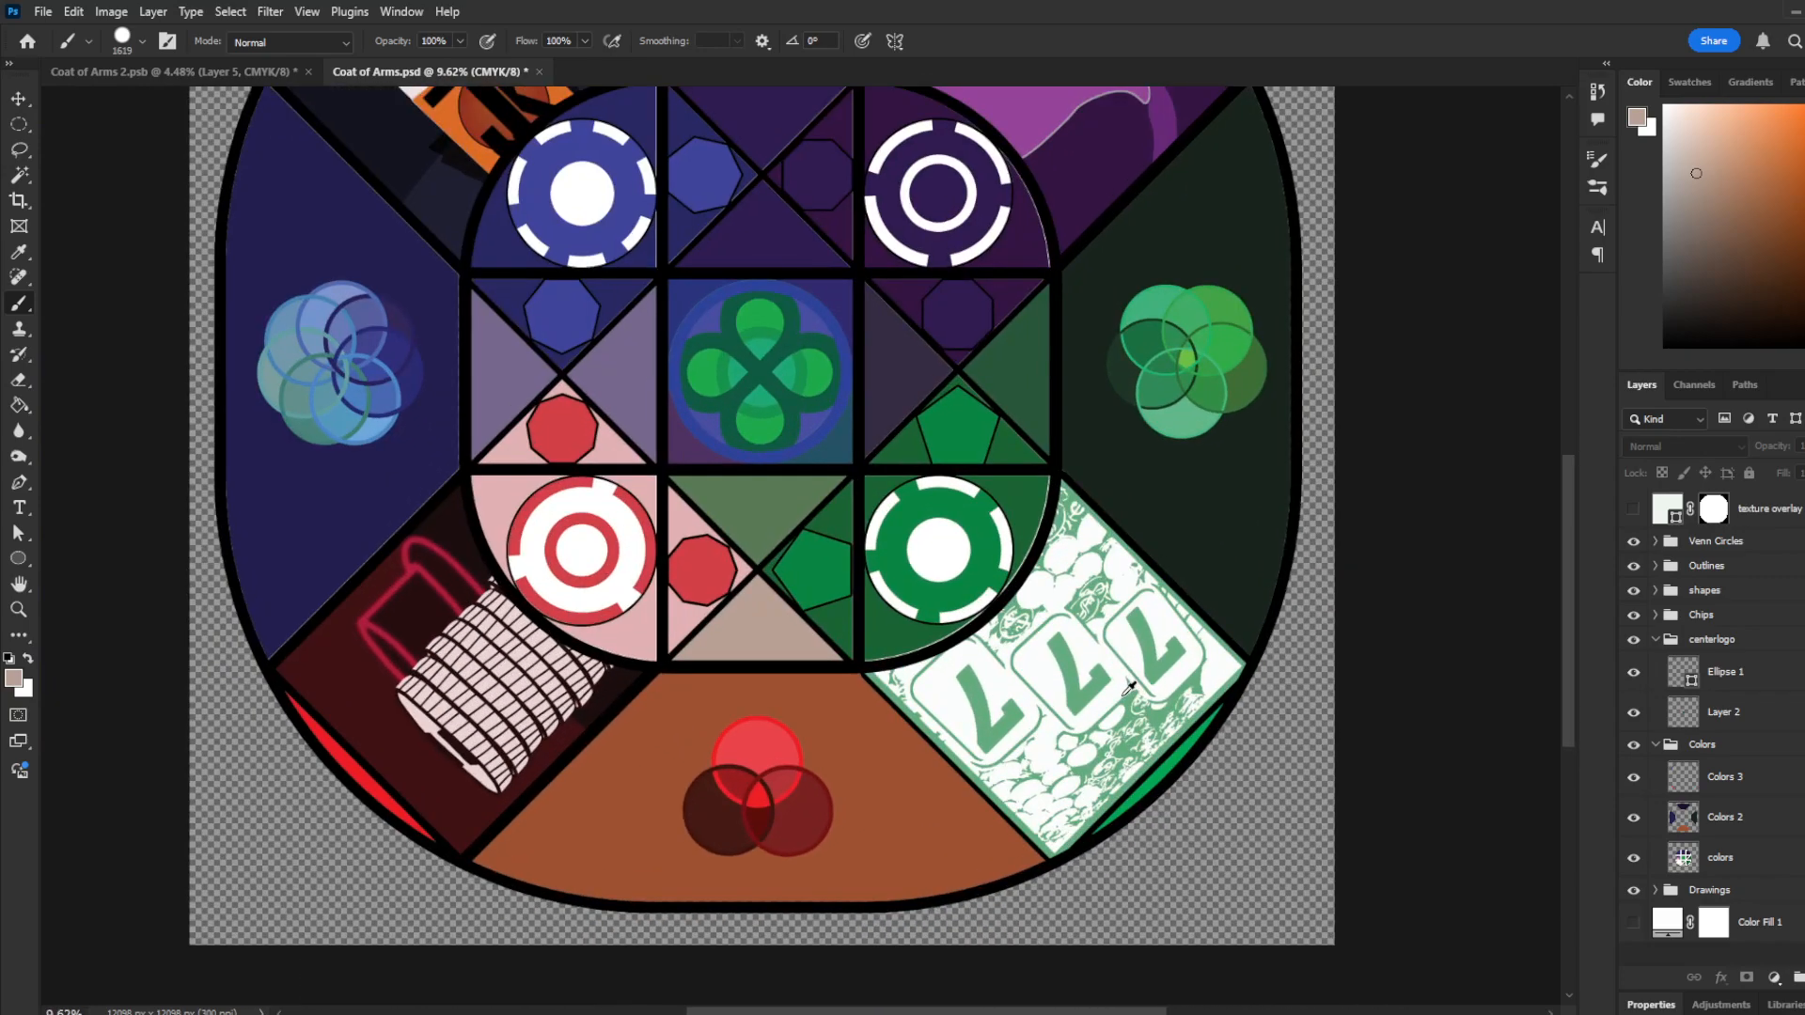
pyautogui.scroll(1, 1127, 689)
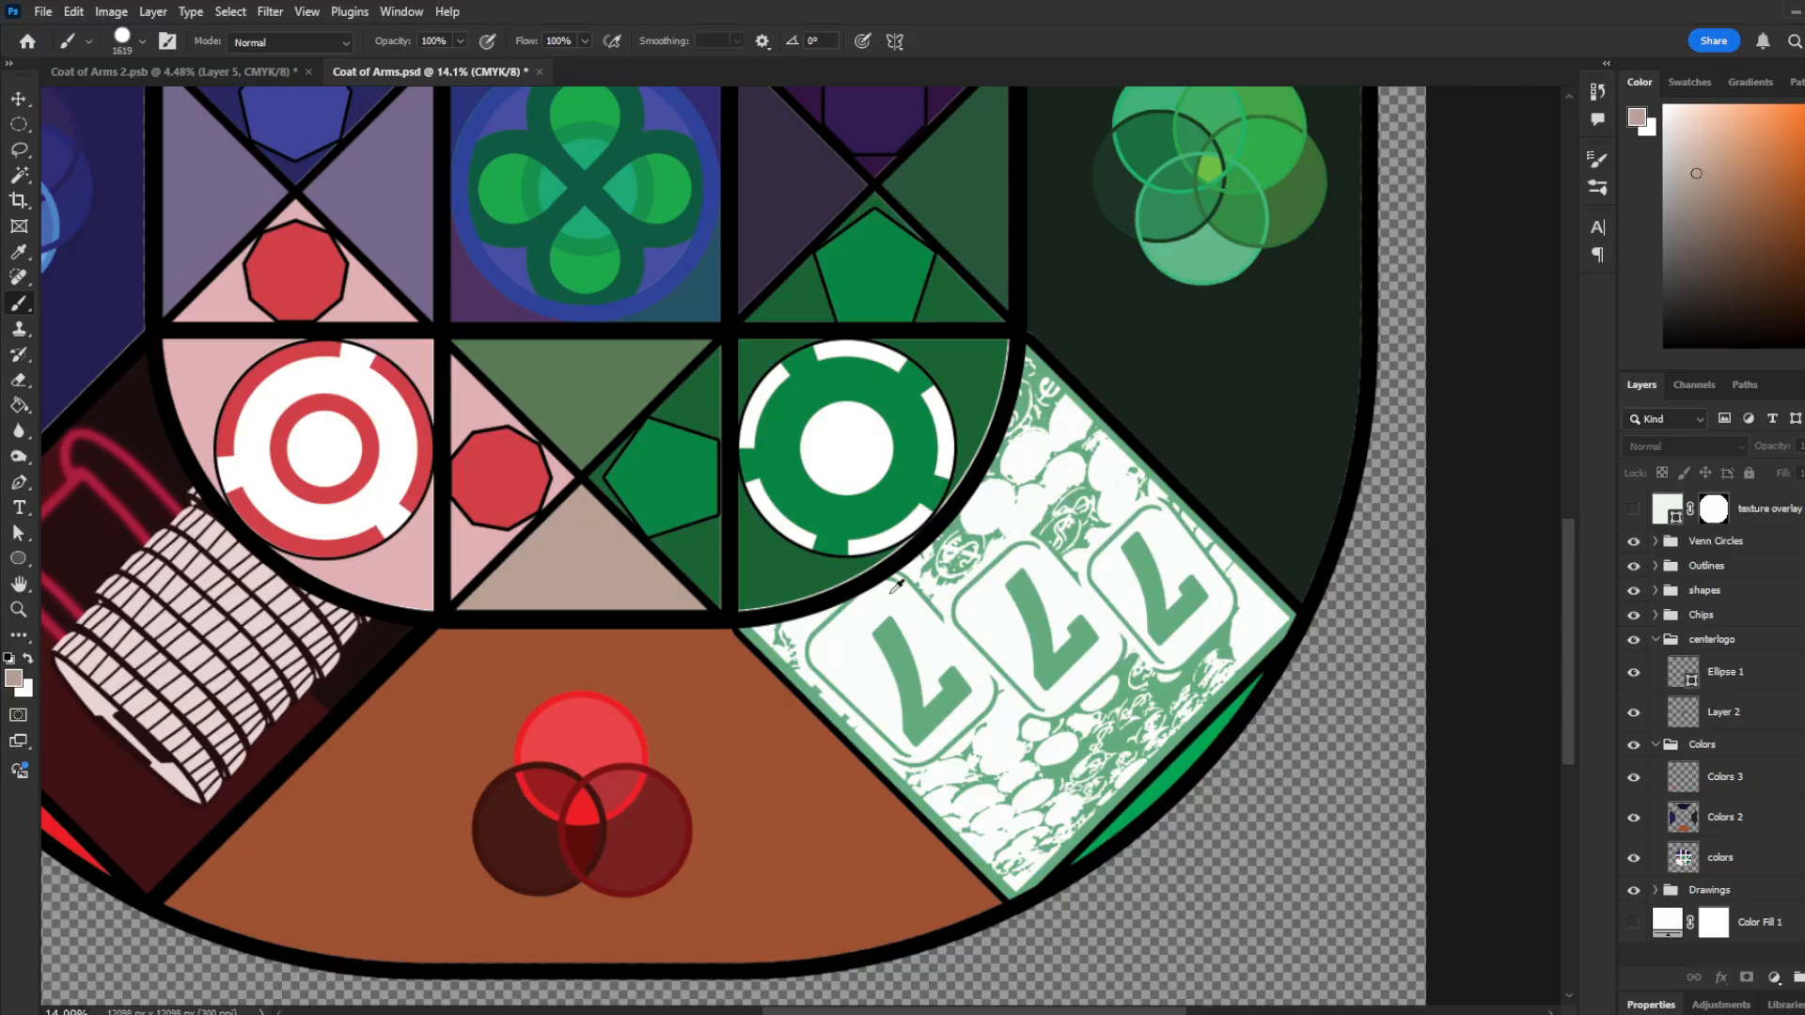
pyautogui.scroll(-1, 1147, 700)
pyautogui.scroll(1, 1101, 646)
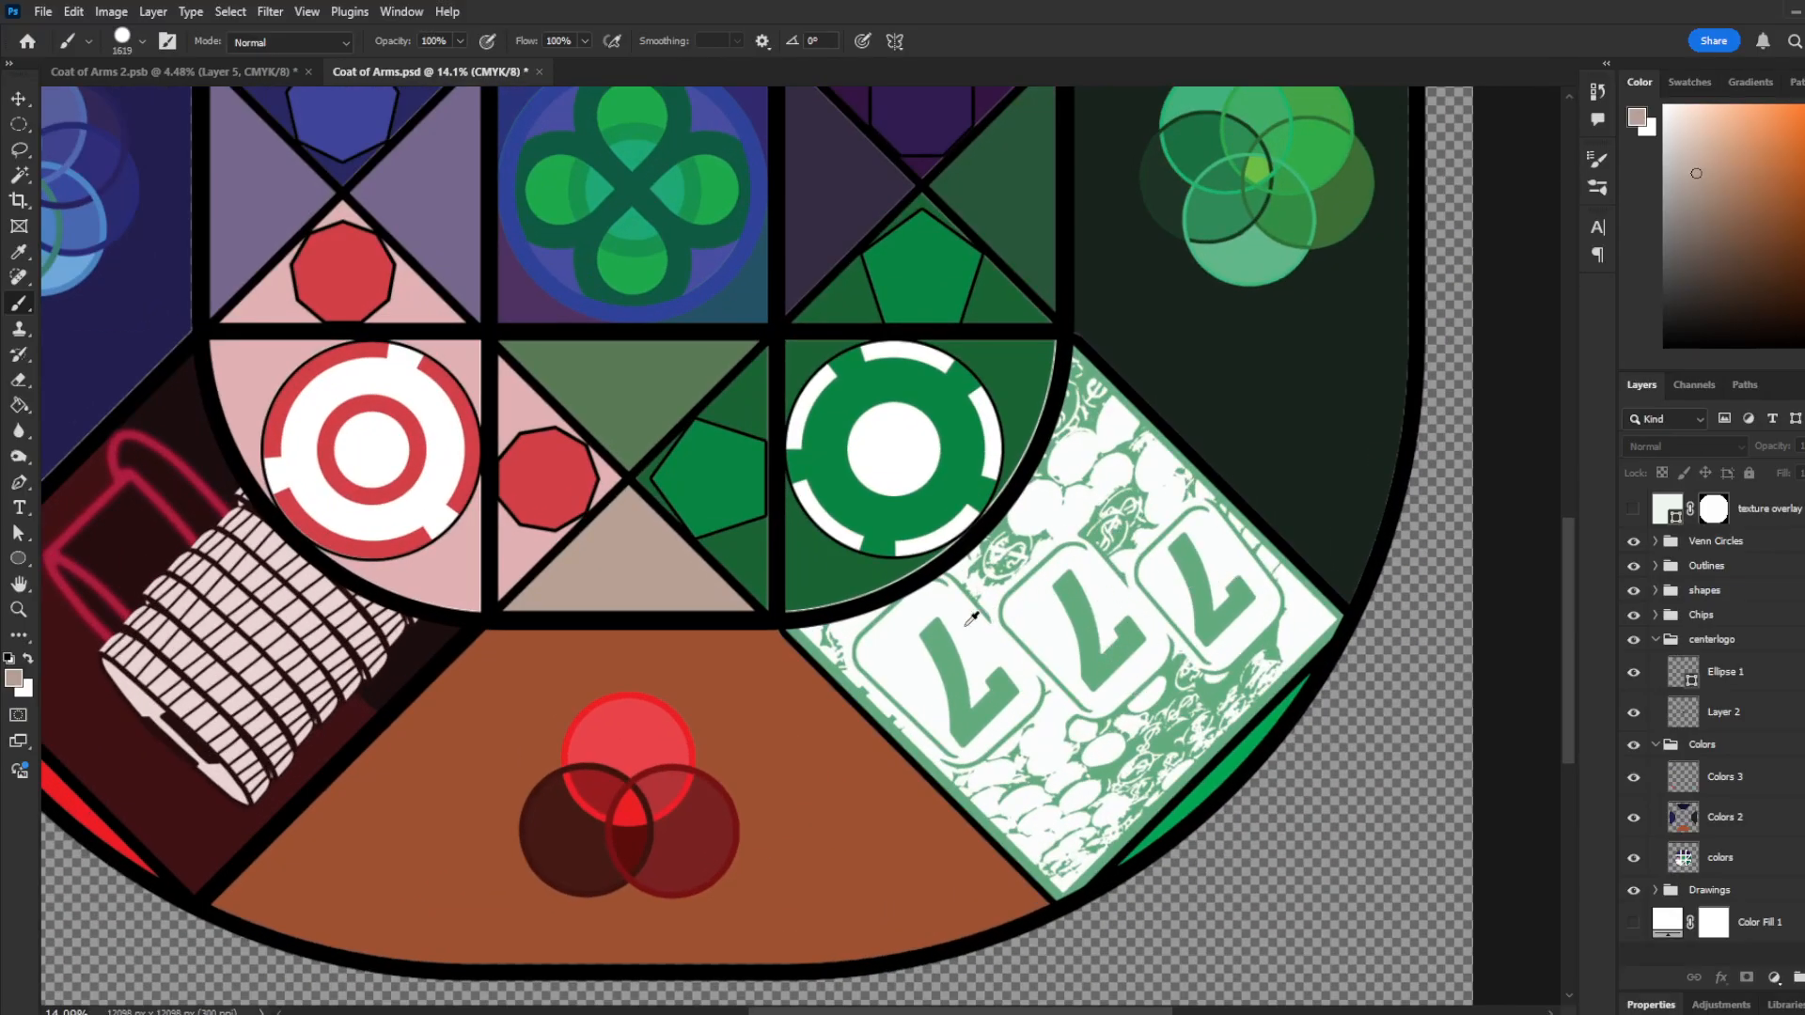
pyautogui.scroll(-2, 1234, 640)
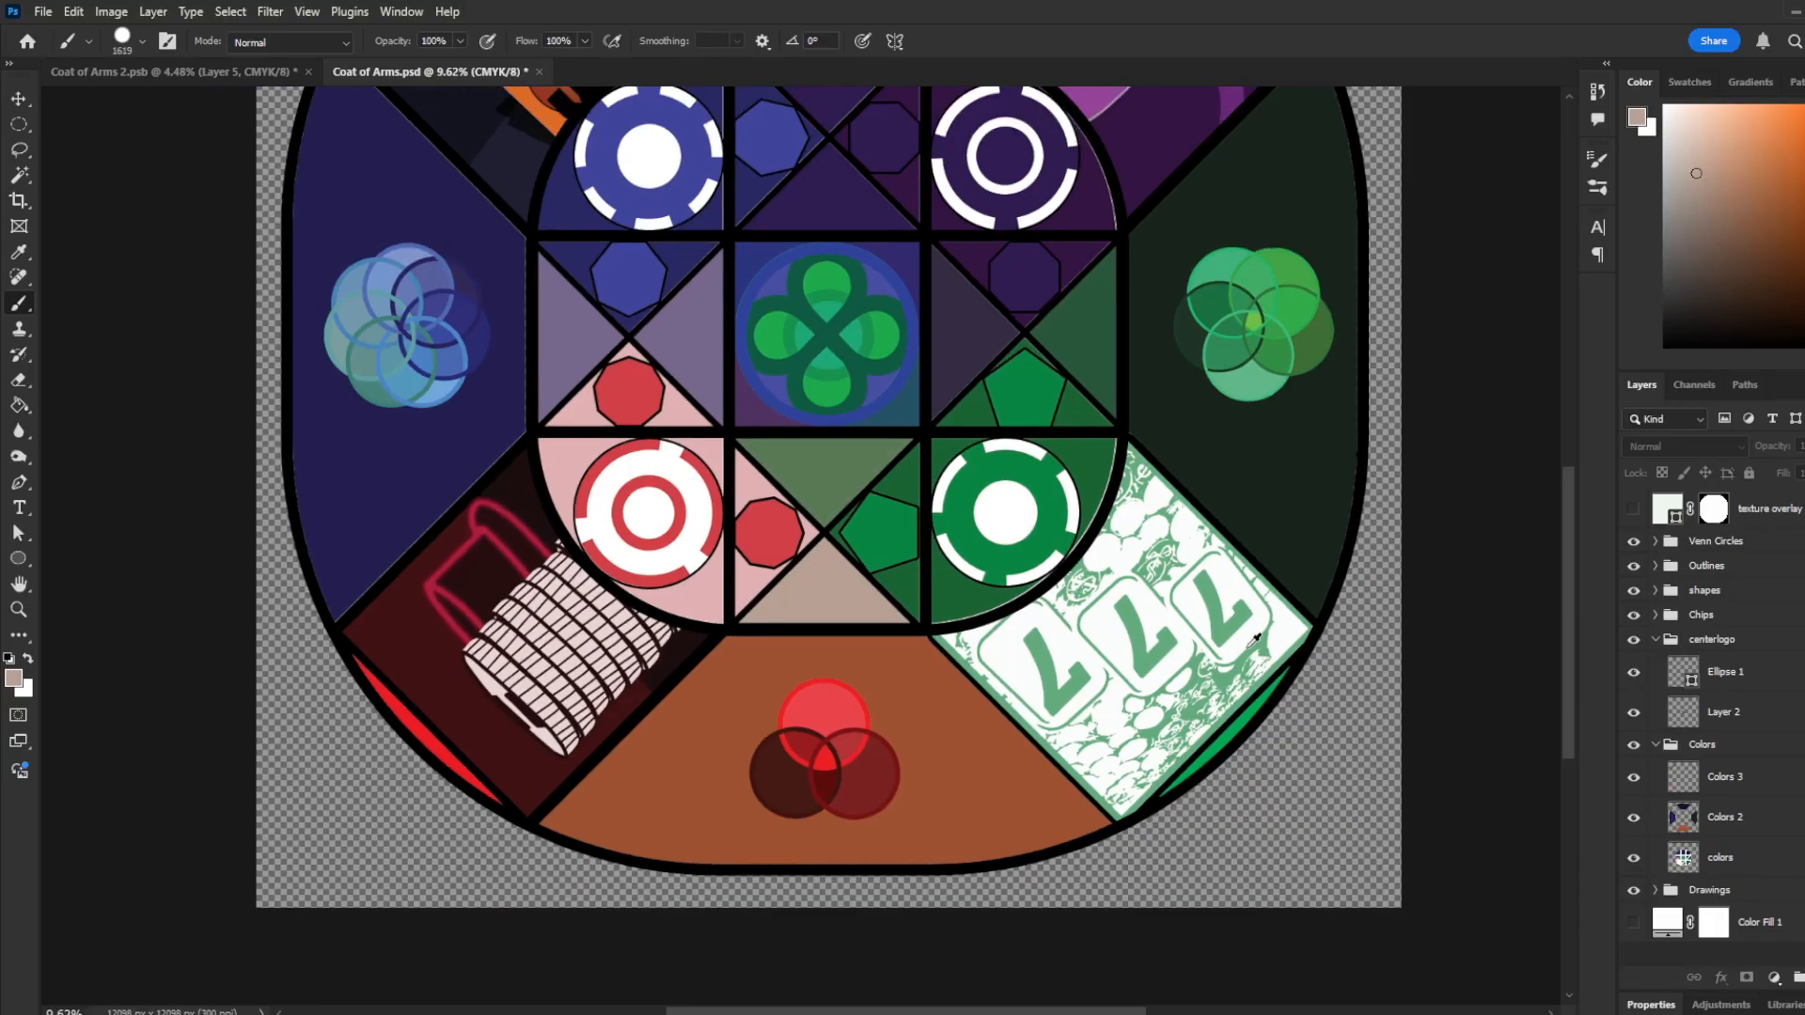
pyautogui.scroll(3, 622, 587)
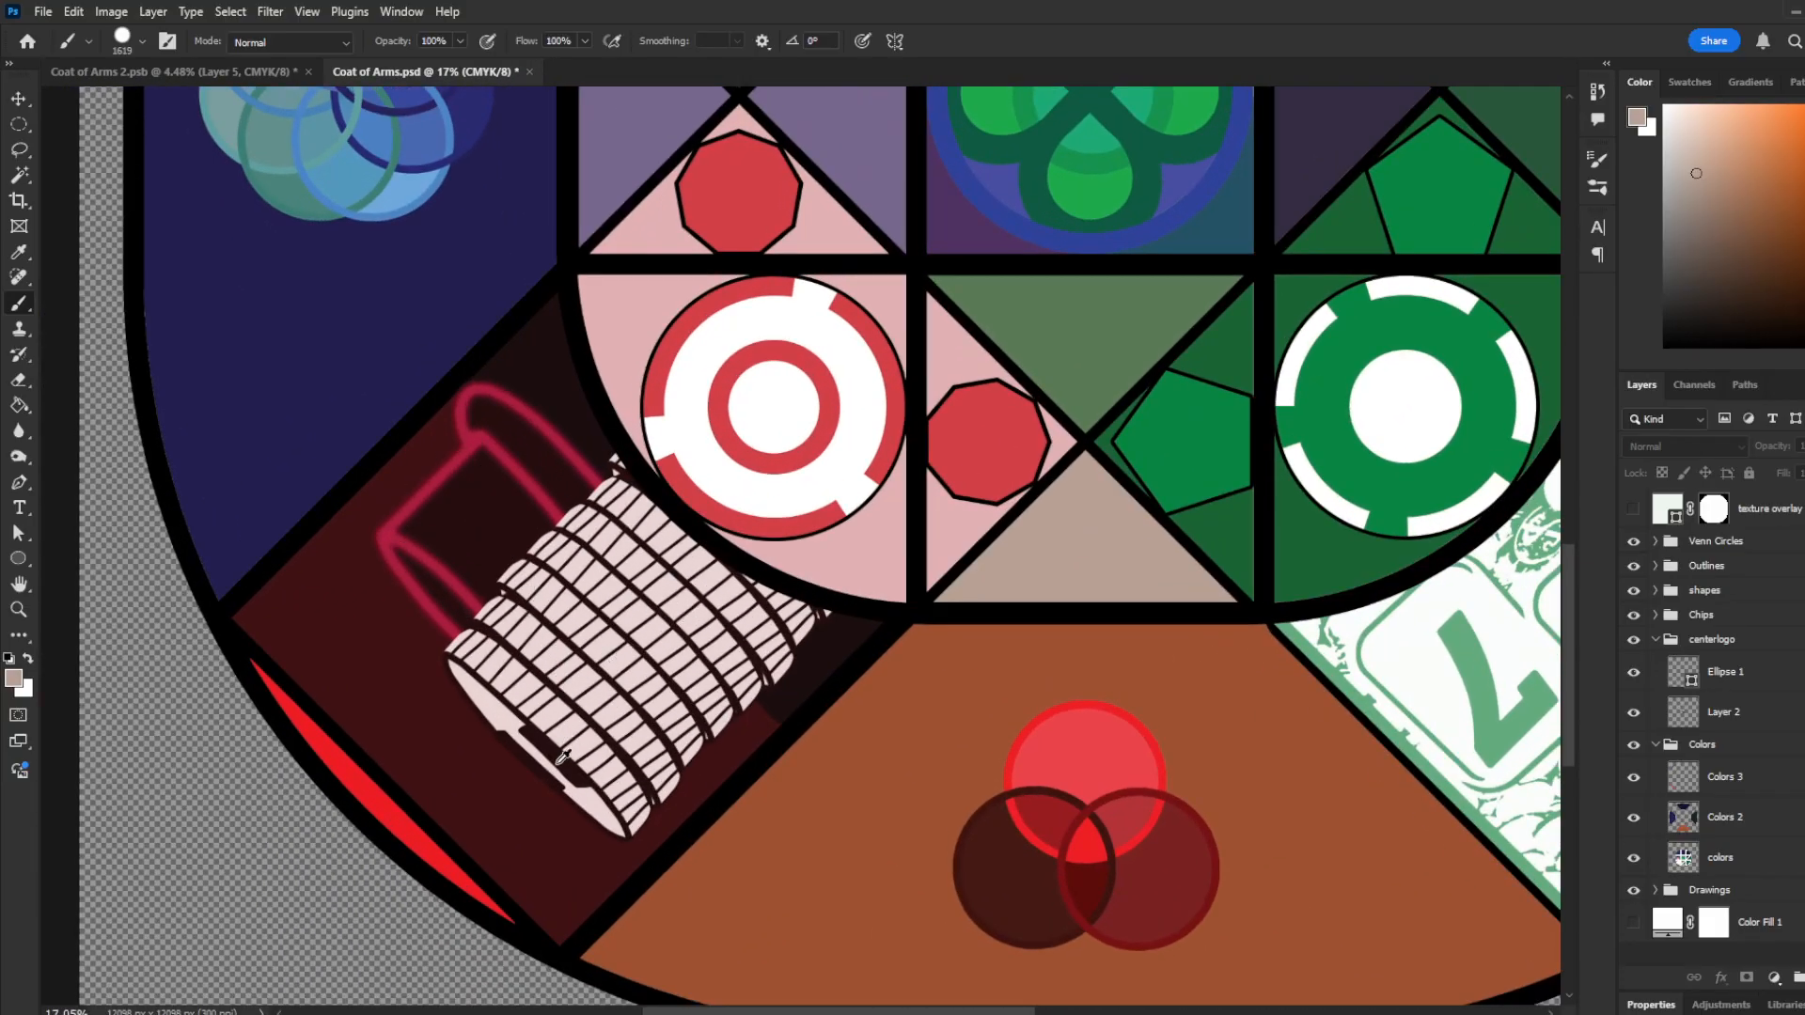
pyautogui.scroll(-4, 607, 652)
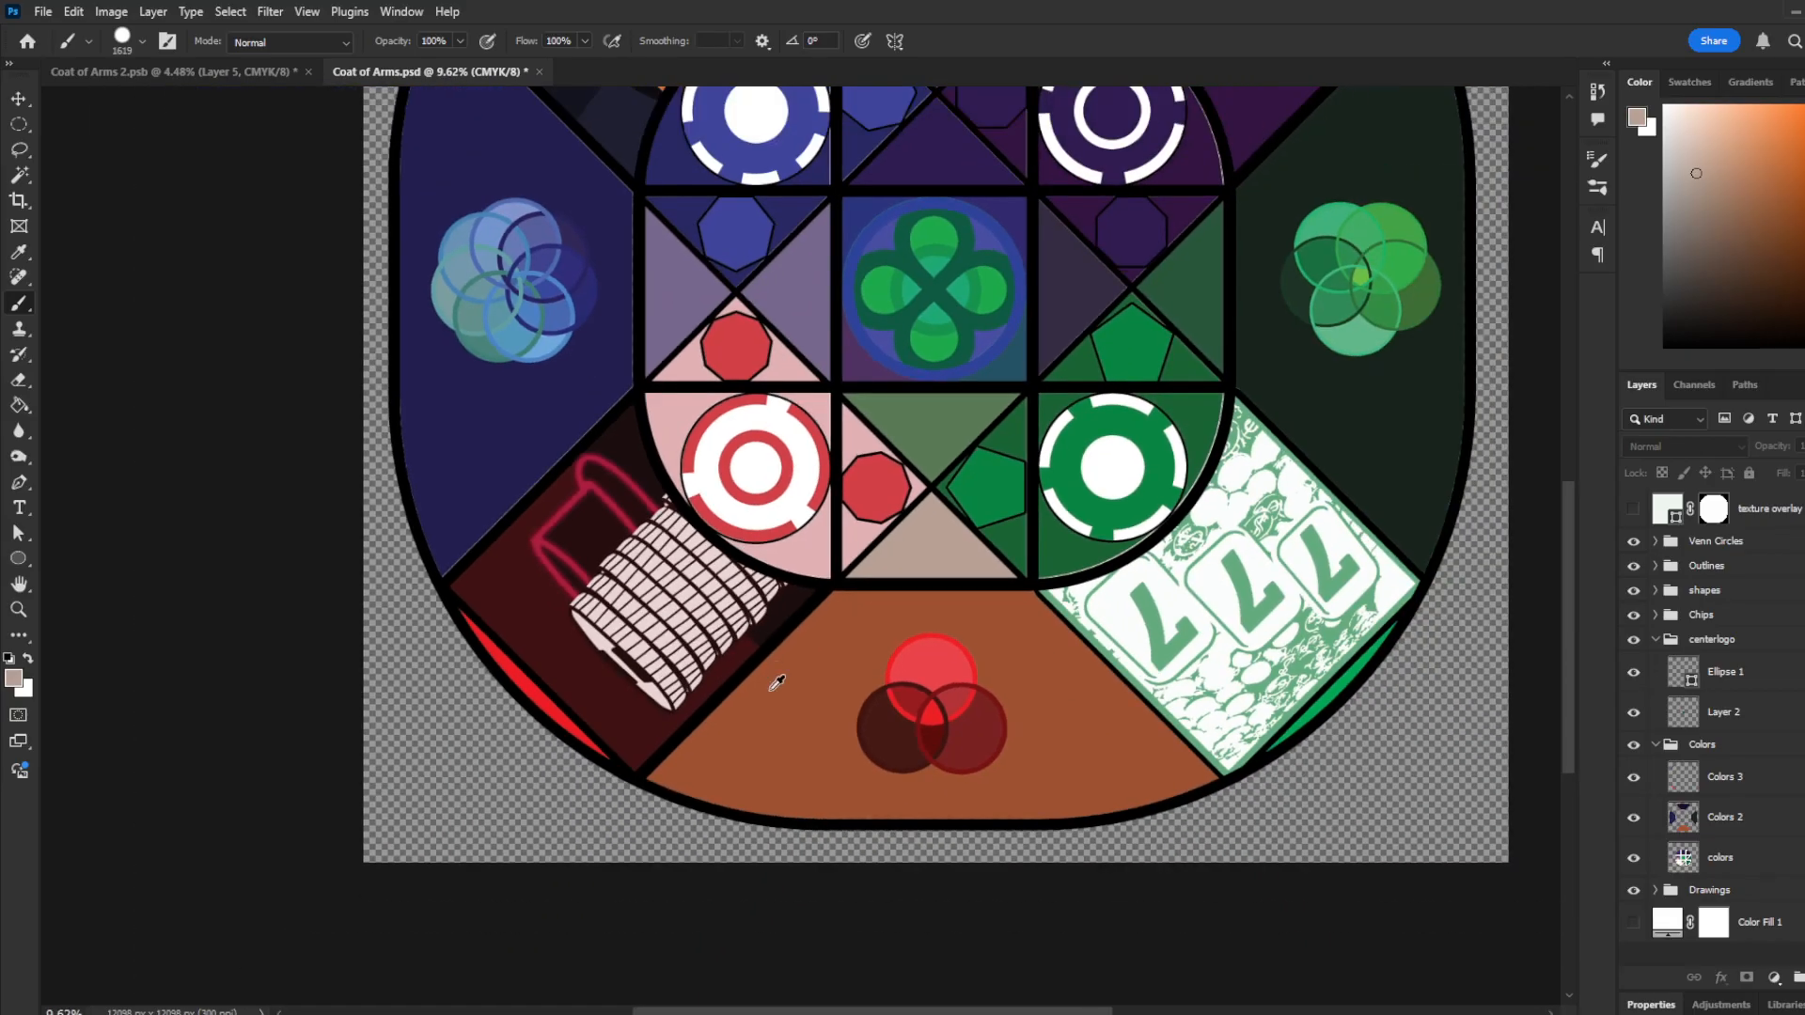
# Step: Examine the layout of the whole coat of arms, from the corner drawings to the central grid and outer circle clusters
pyautogui.scroll(1, 866, 372)
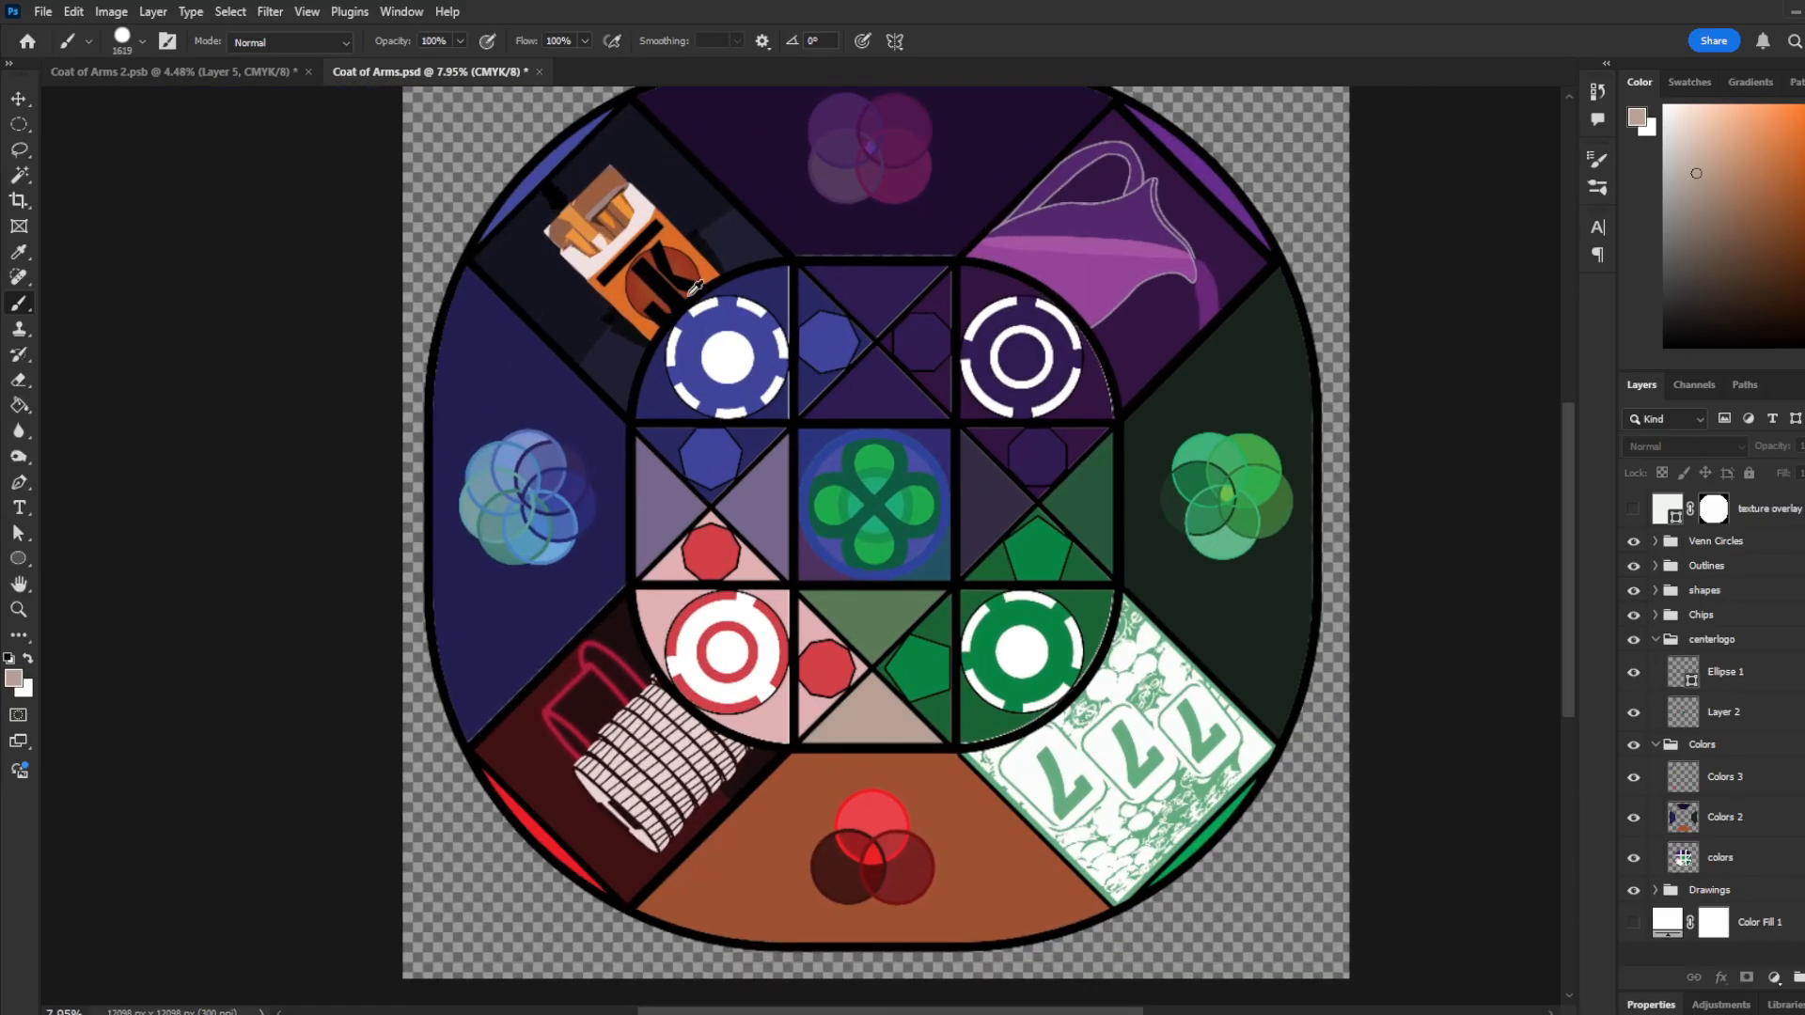
pyautogui.scroll(-1, 635, 602)
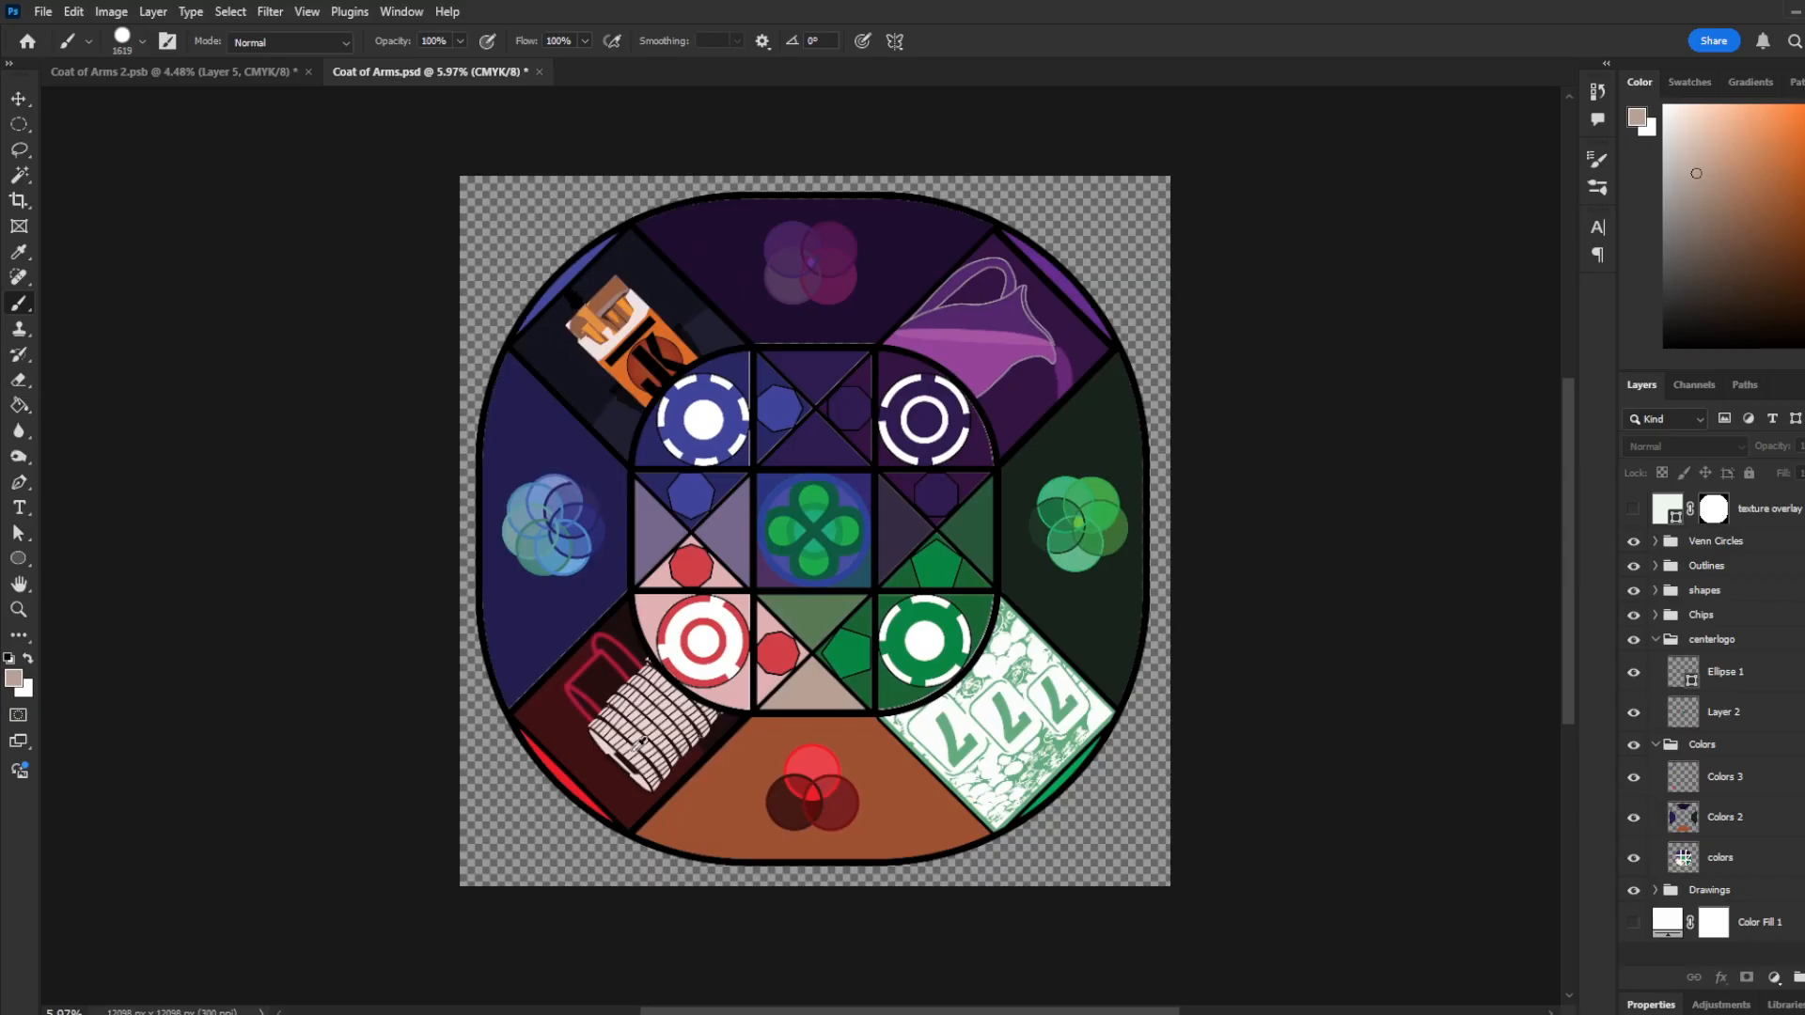
pyautogui.scroll(1, 912, 438)
pyautogui.scroll(-1, 929, 500)
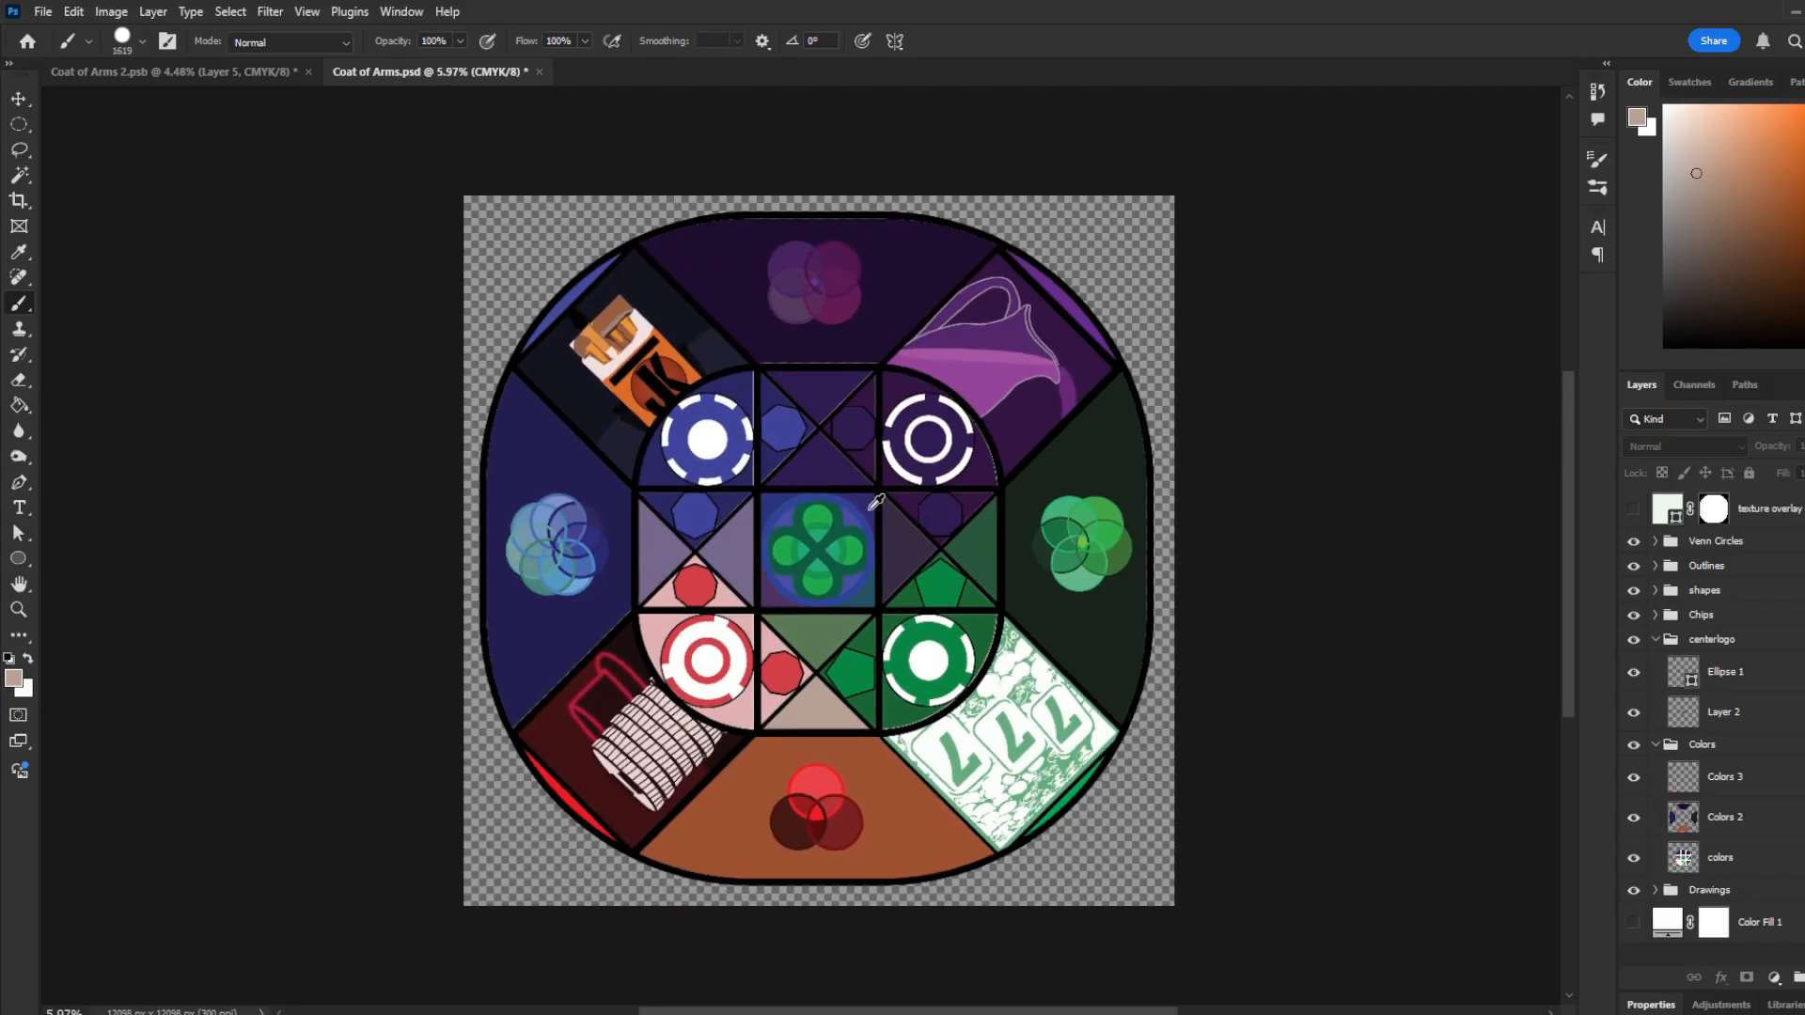
pyautogui.scroll(1, 680, 404)
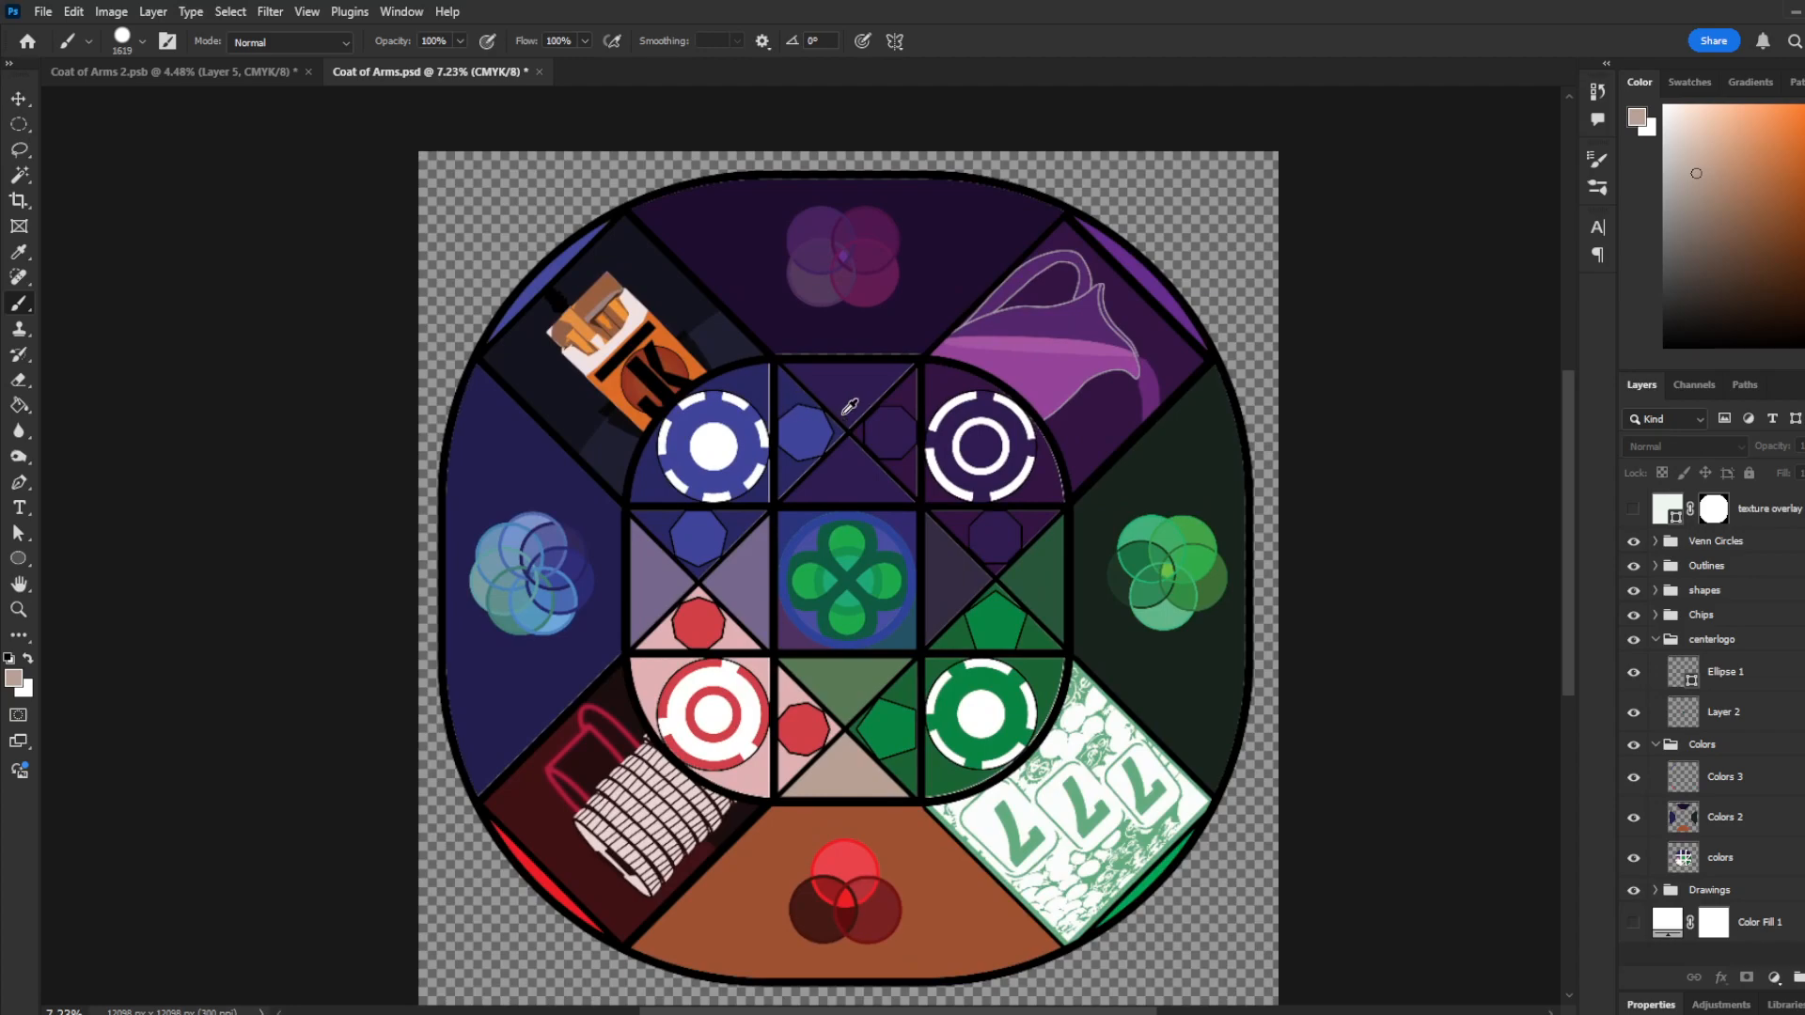
pyautogui.scroll(-1, 780, 376)
pyautogui.scroll(1, 609, 423)
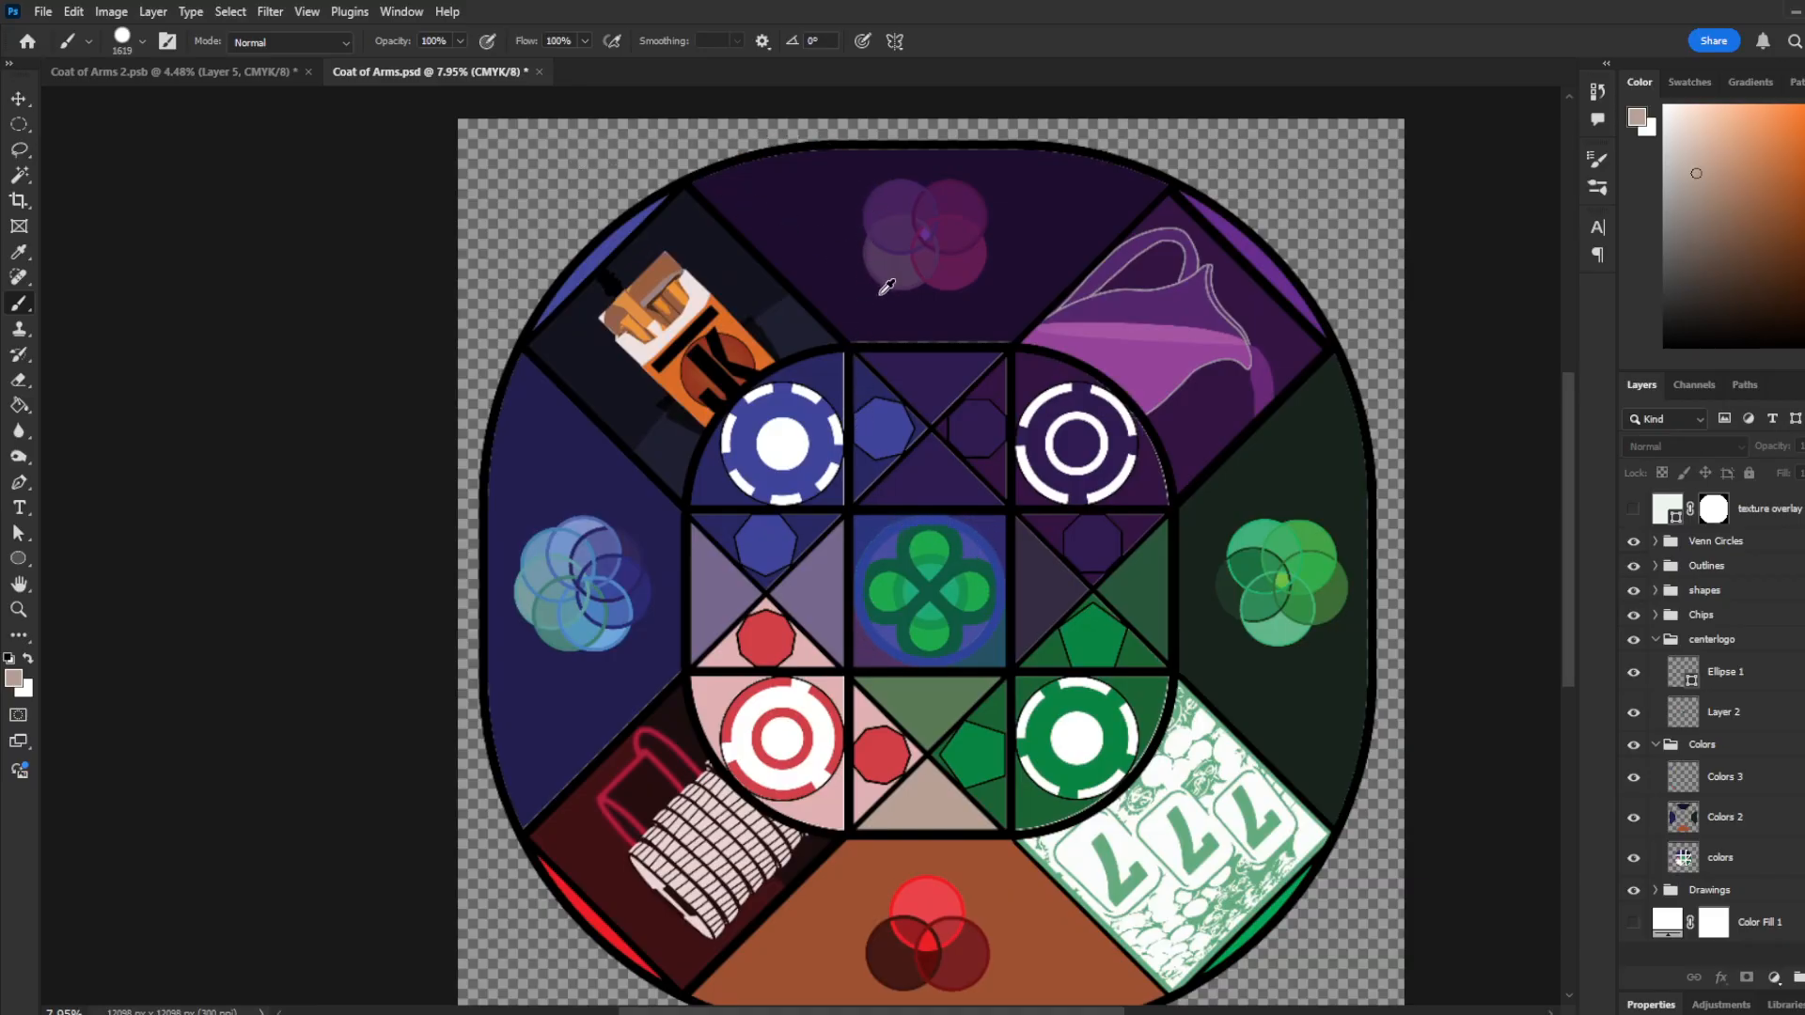
pyautogui.scroll(-2, 879, 291)
# Step: Inspect the cluster of overlapping blue and teal circles in the navy panel up close
pyautogui.scroll(8, 771, 414)
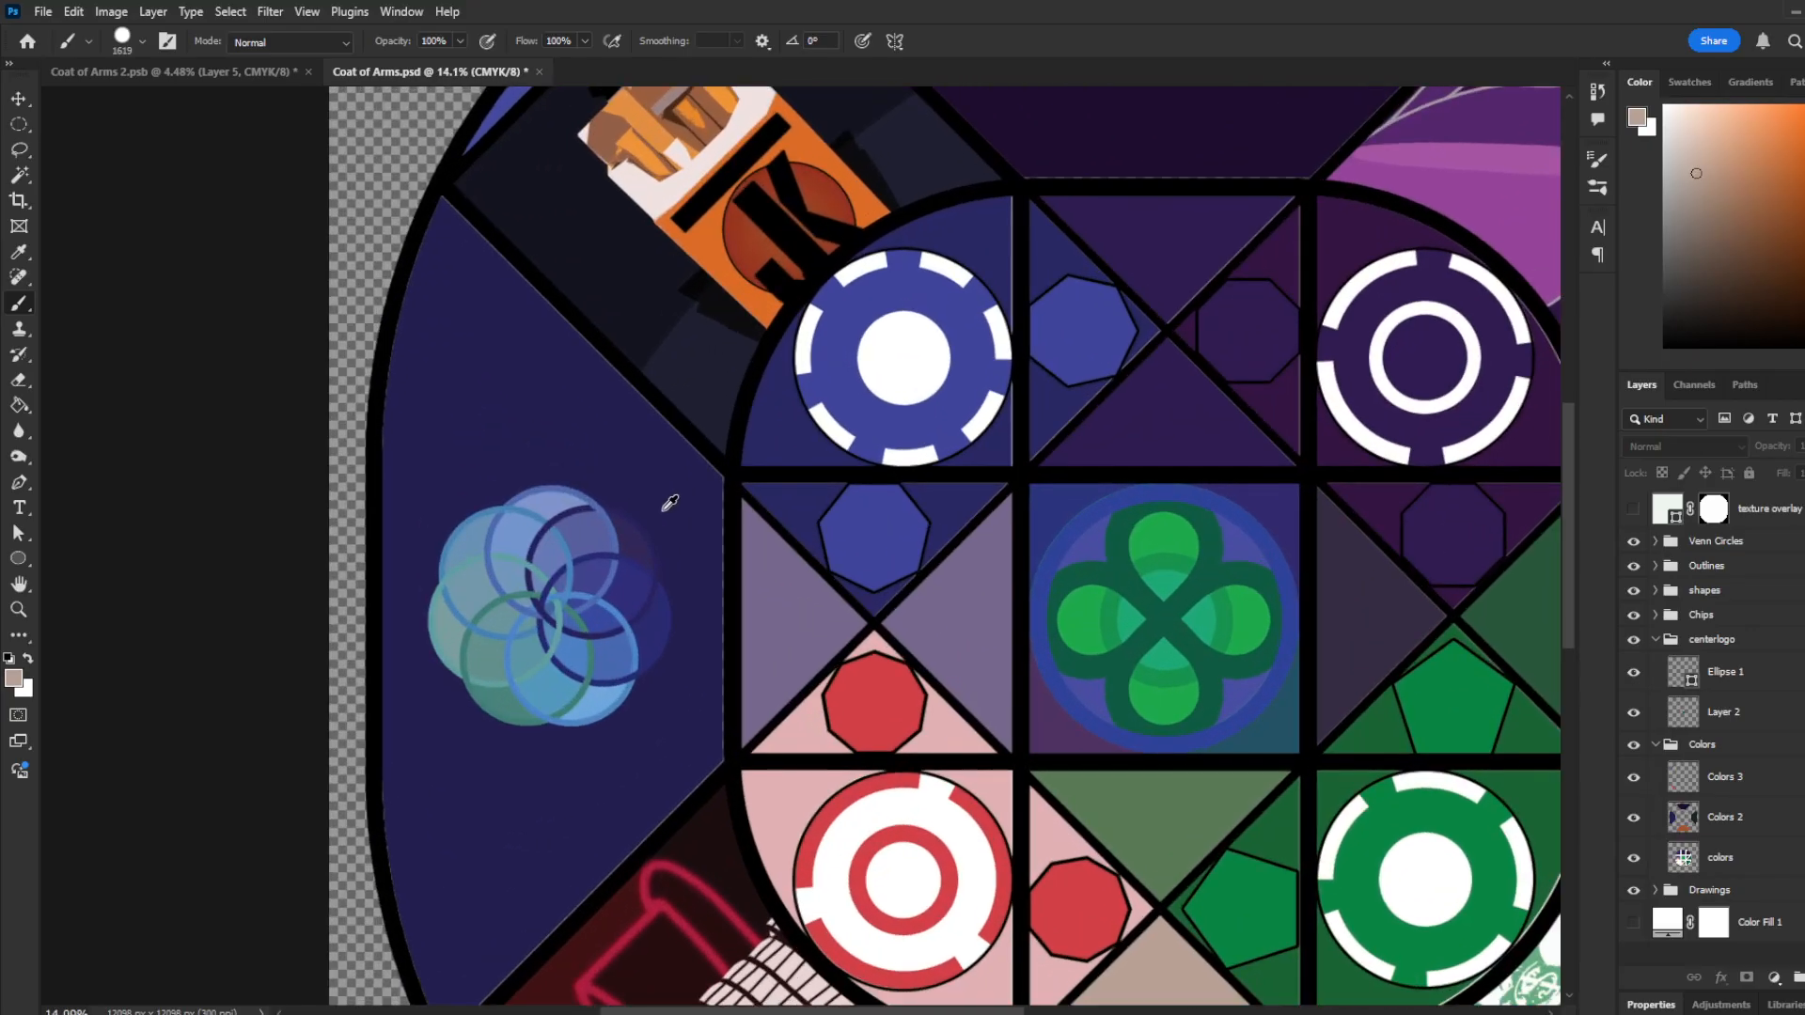
pyautogui.scroll(-5, 910, 382)
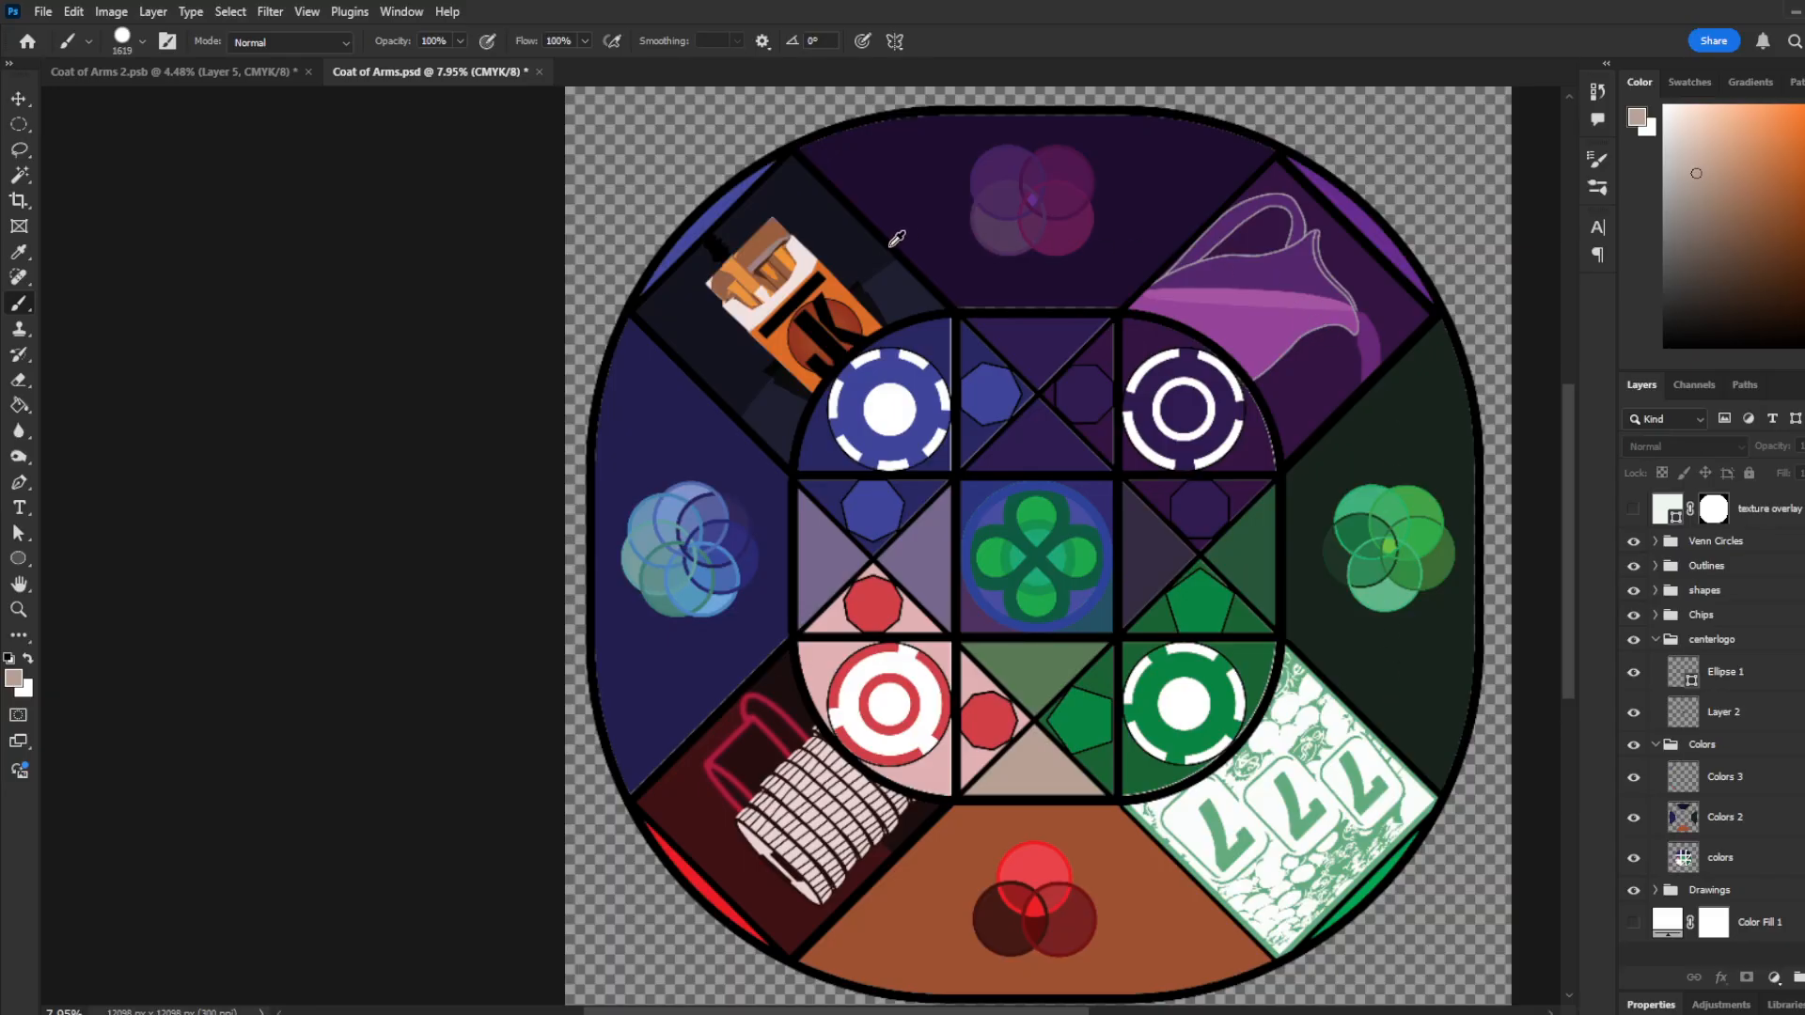
pyautogui.scroll(8, 701, 516)
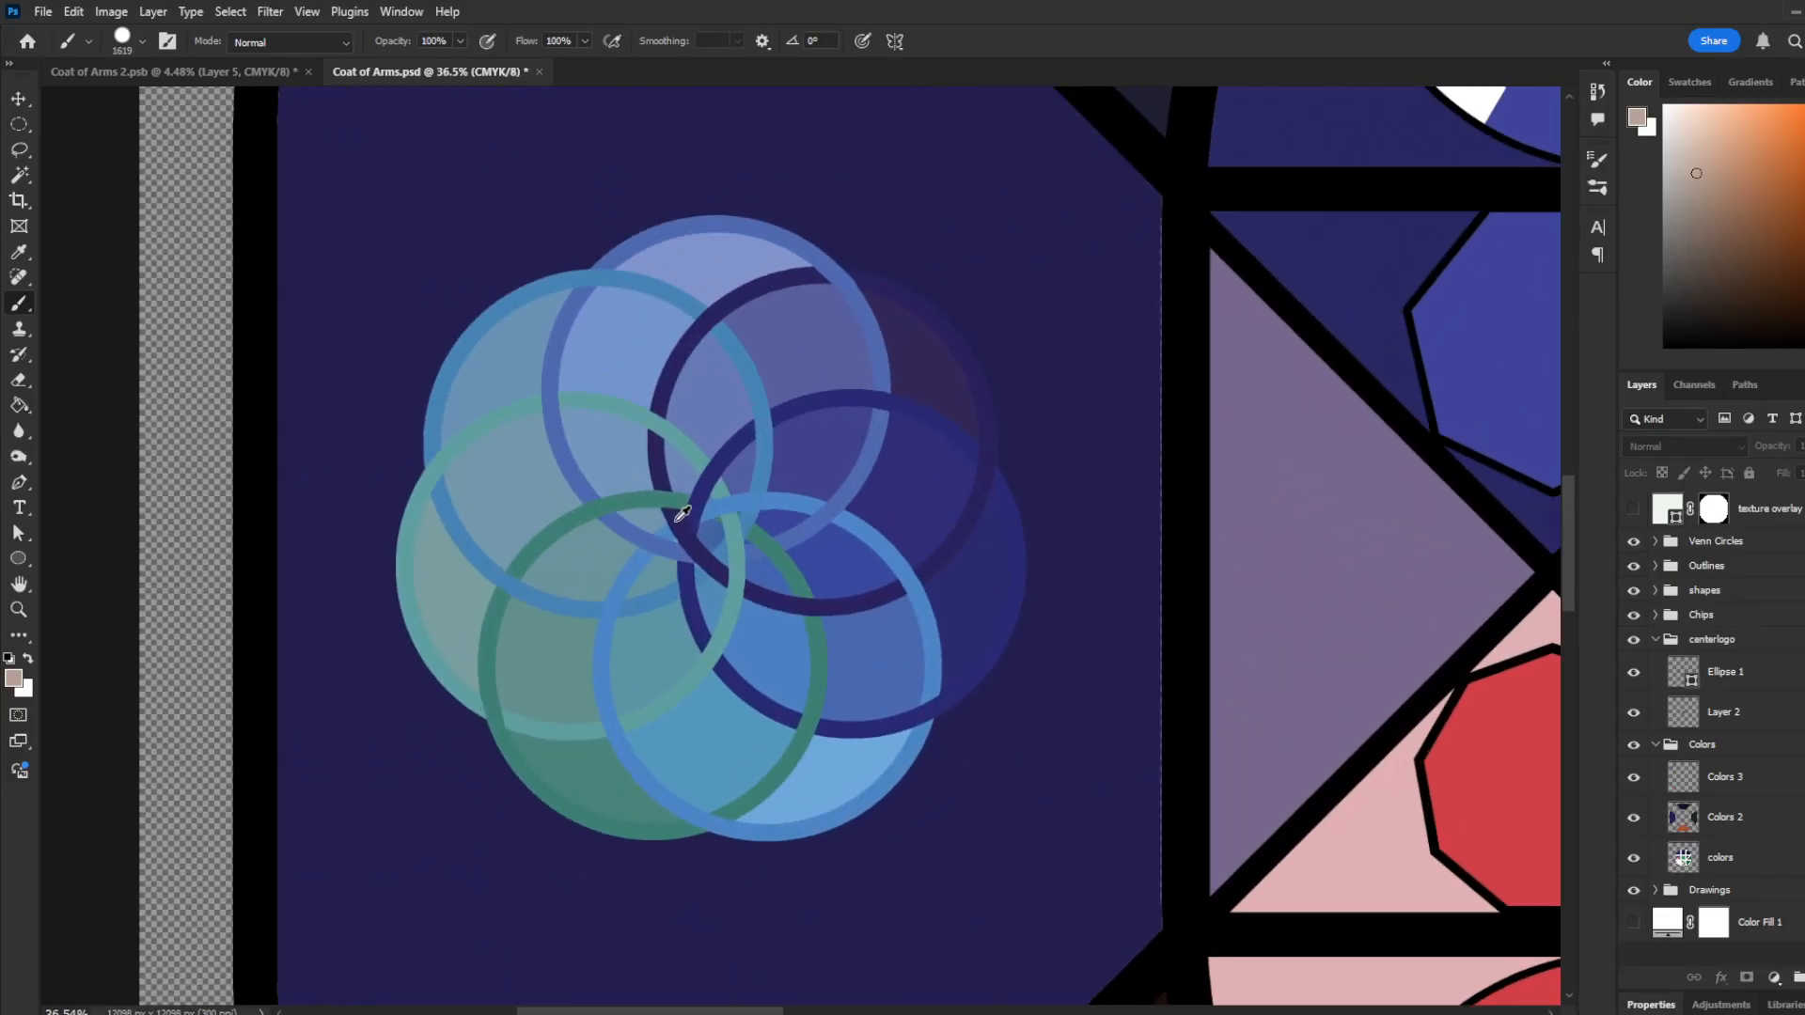
pyautogui.scroll(1, 765, 462)
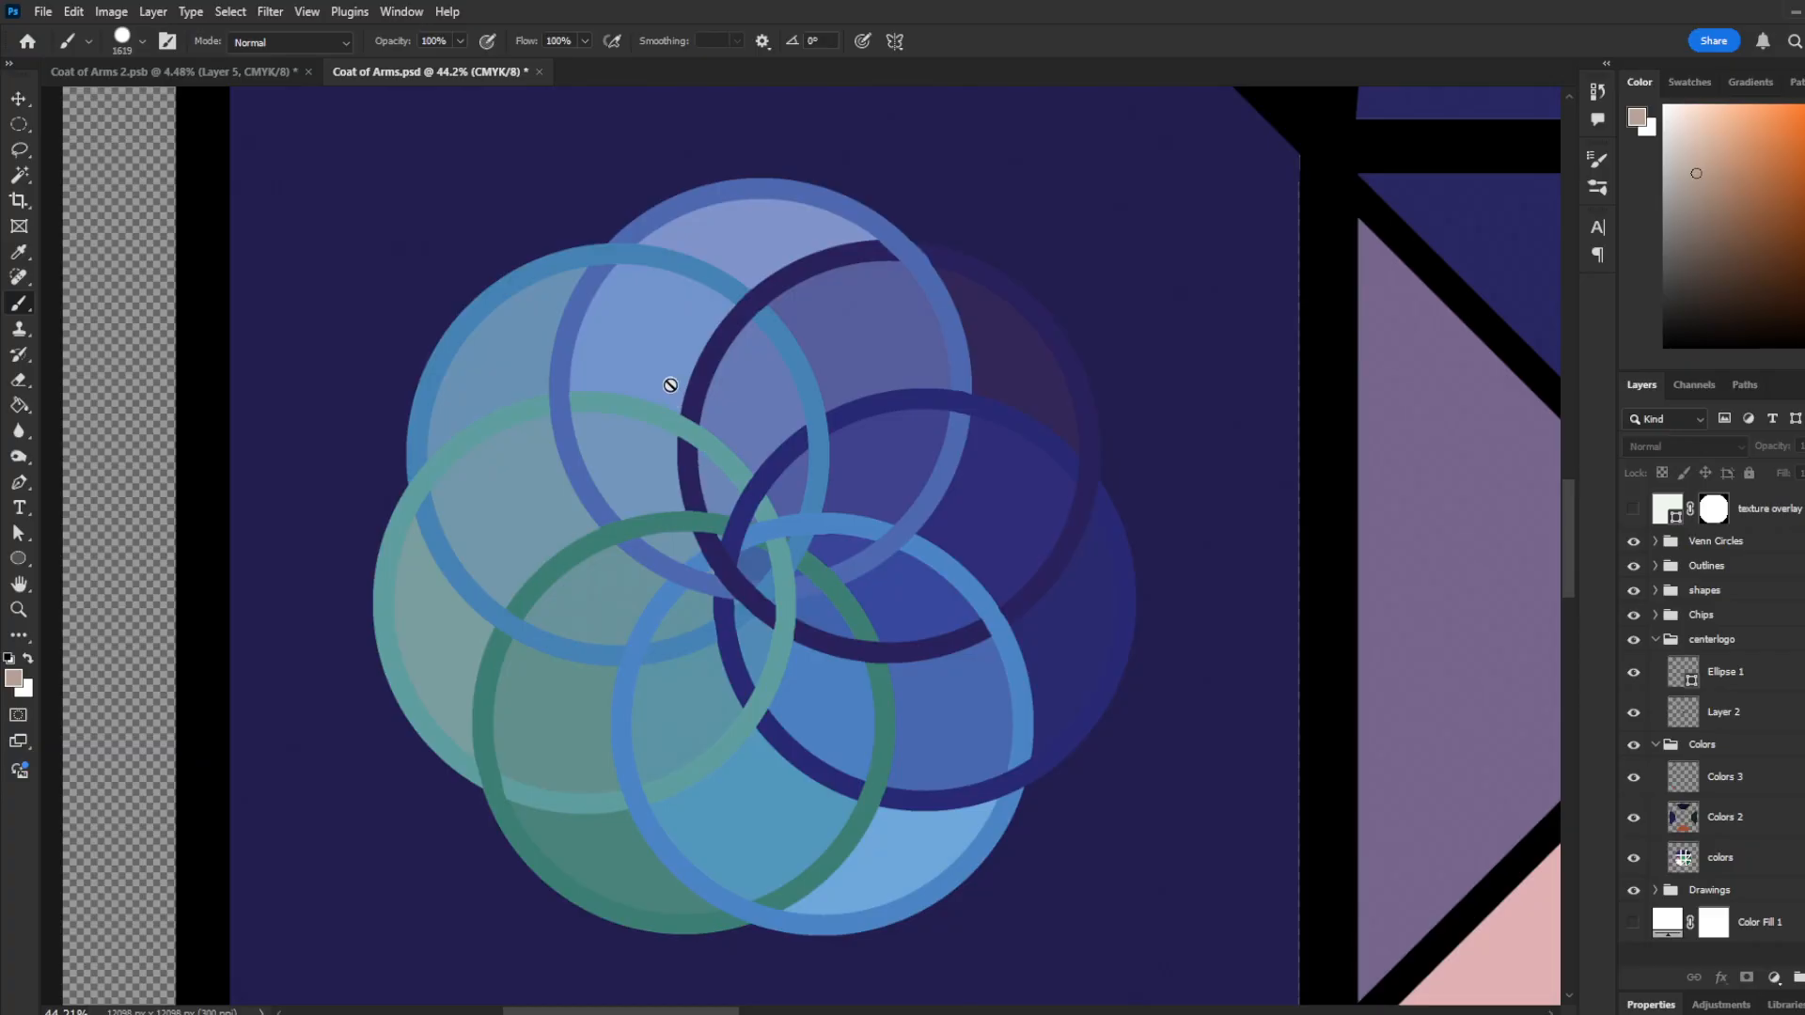
pyautogui.scroll(-5, 627, 431)
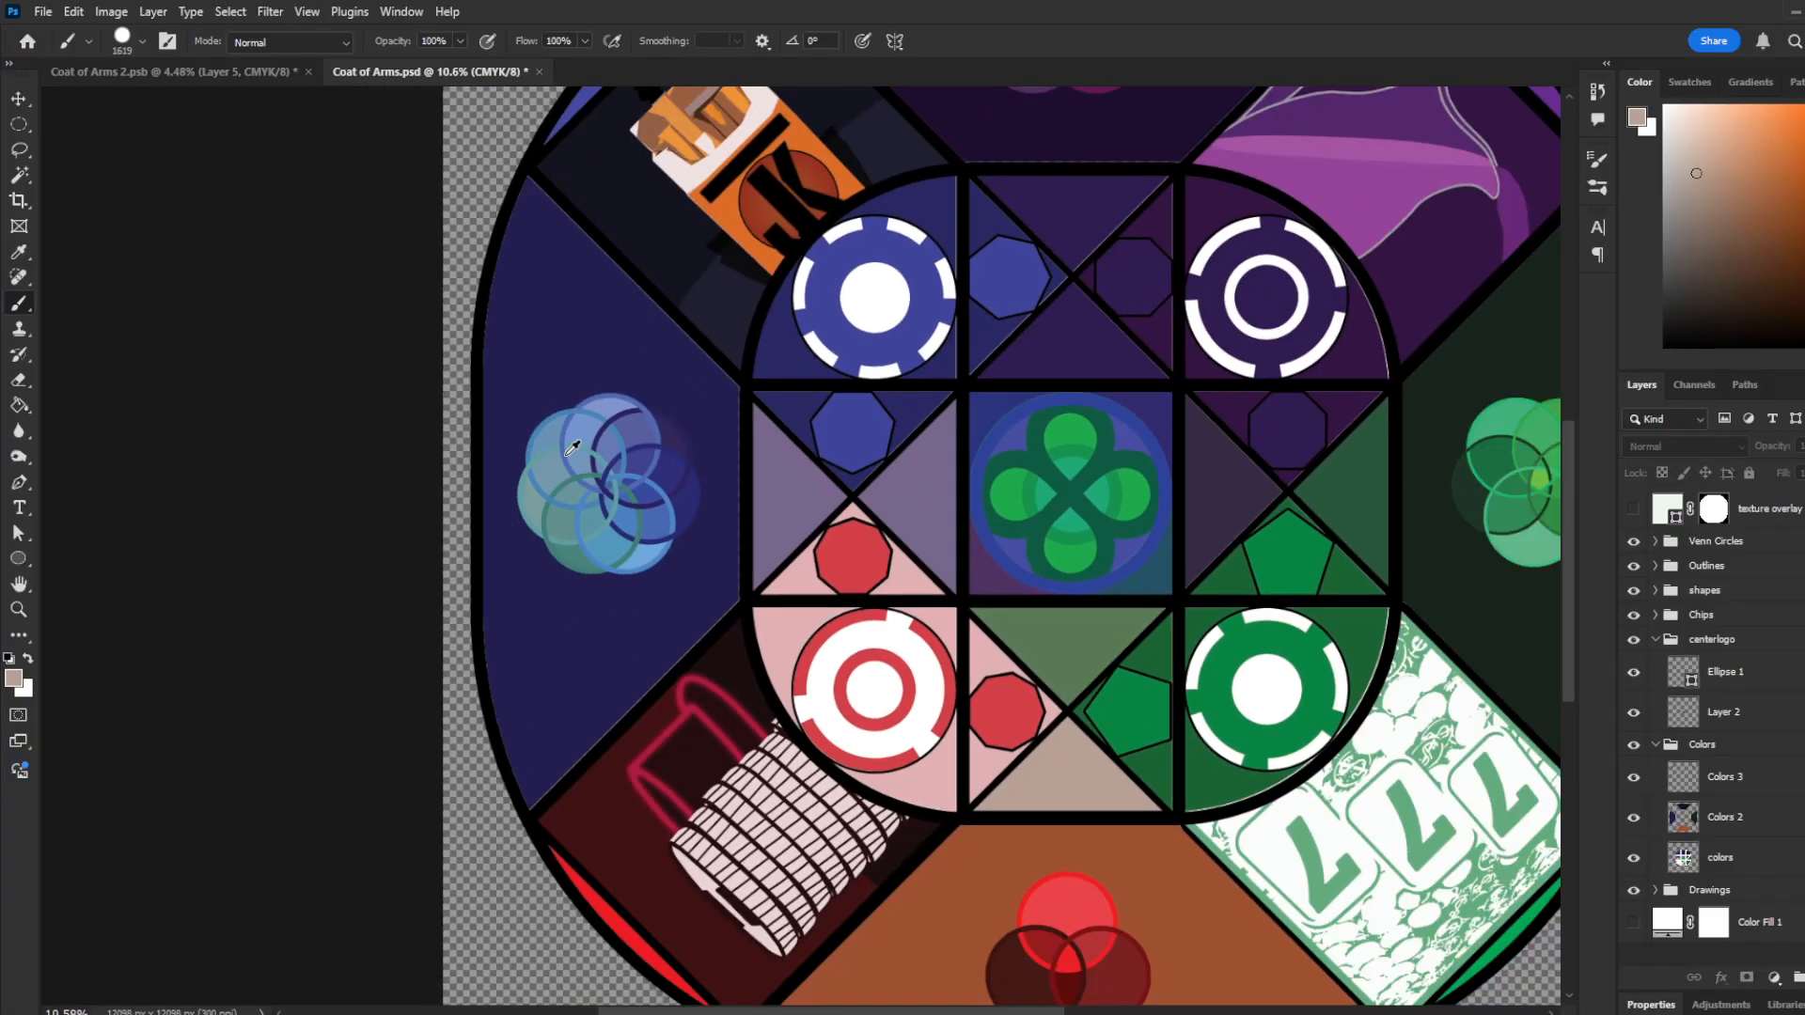
# Step: Compare the overlapping circle clusters in the purple, dark green and navy outer panels
pyautogui.scroll(-2, 570, 448)
pyautogui.scroll(4, 902, 244)
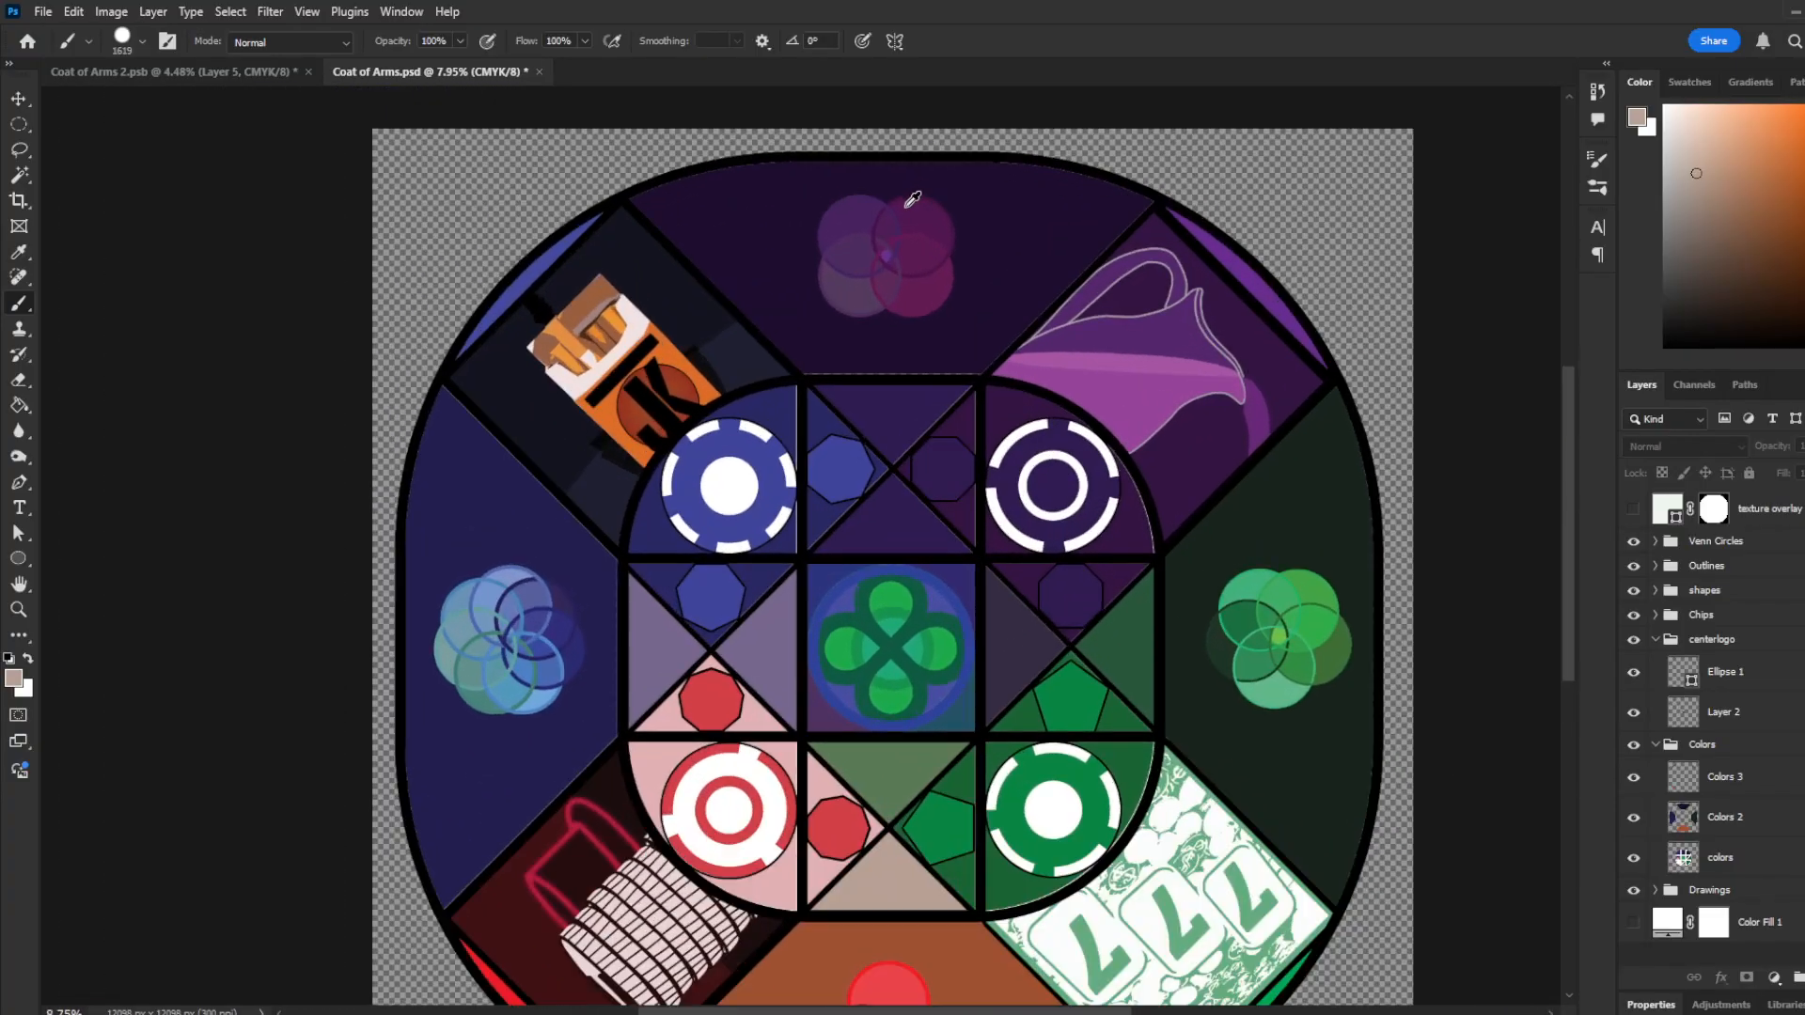
pyautogui.scroll(1, 913, 237)
pyautogui.scroll(-3, 846, 235)
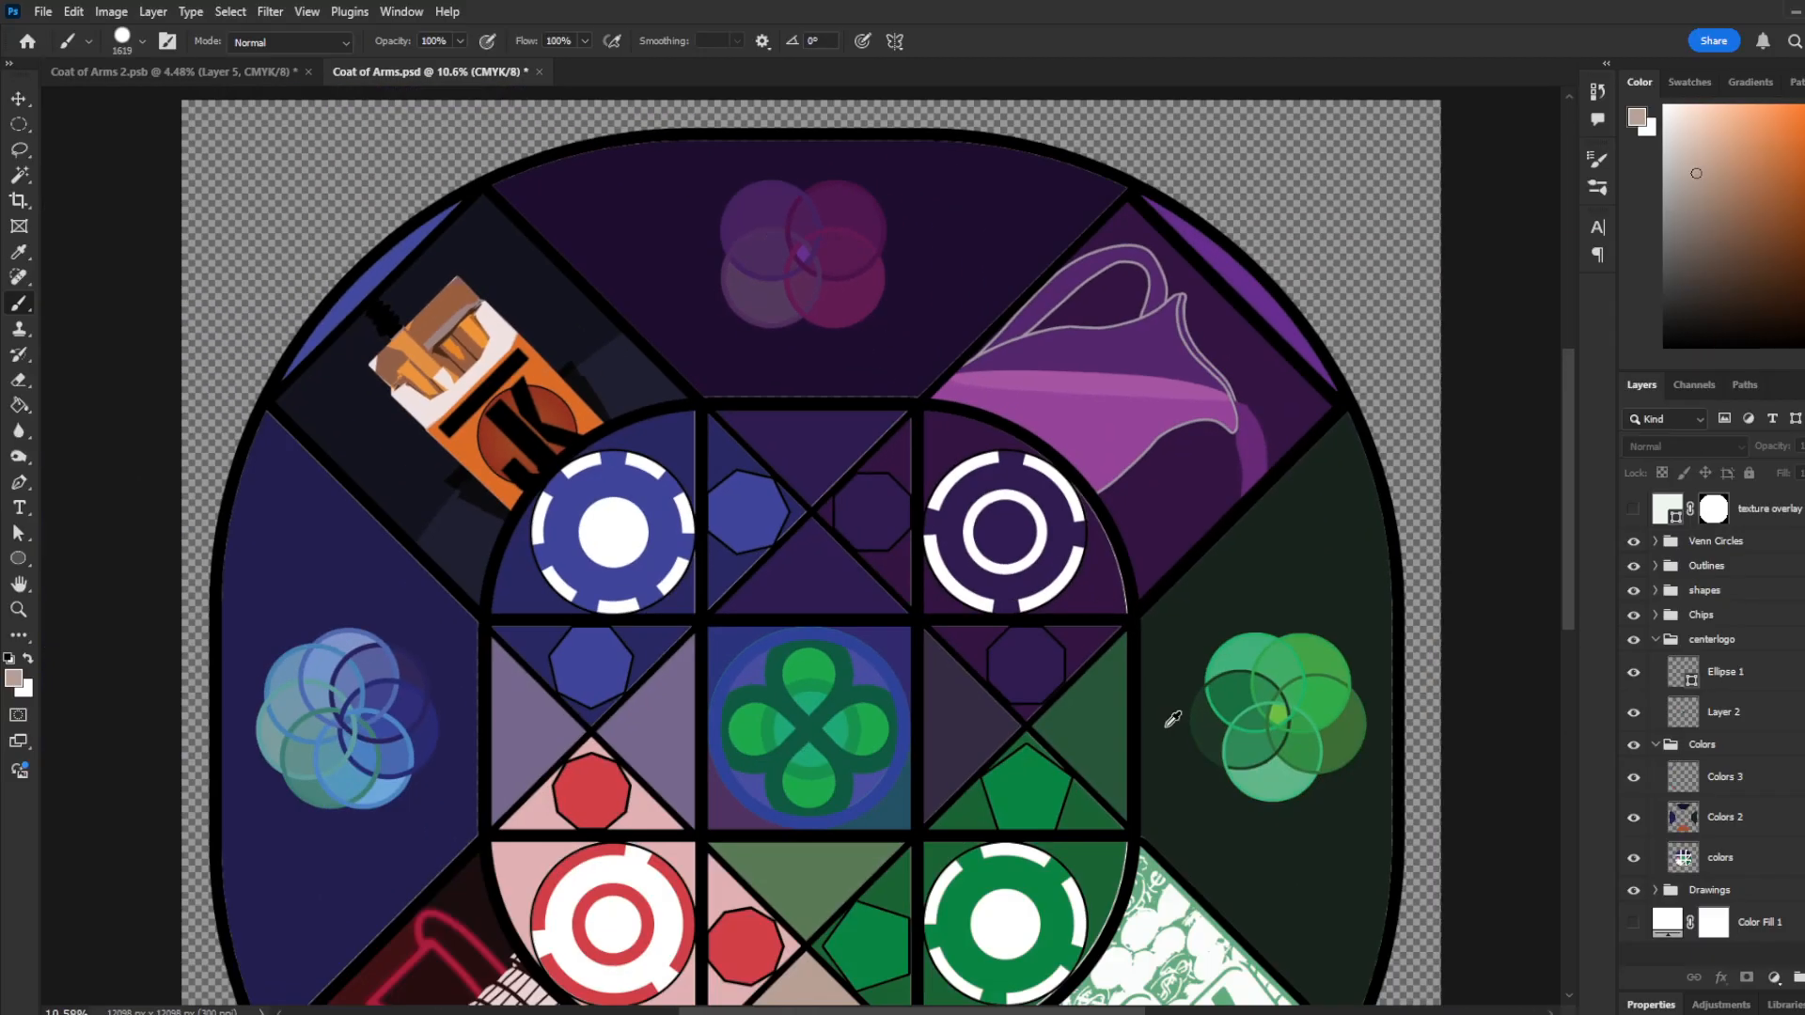
pyautogui.scroll(-2, 373, 582)
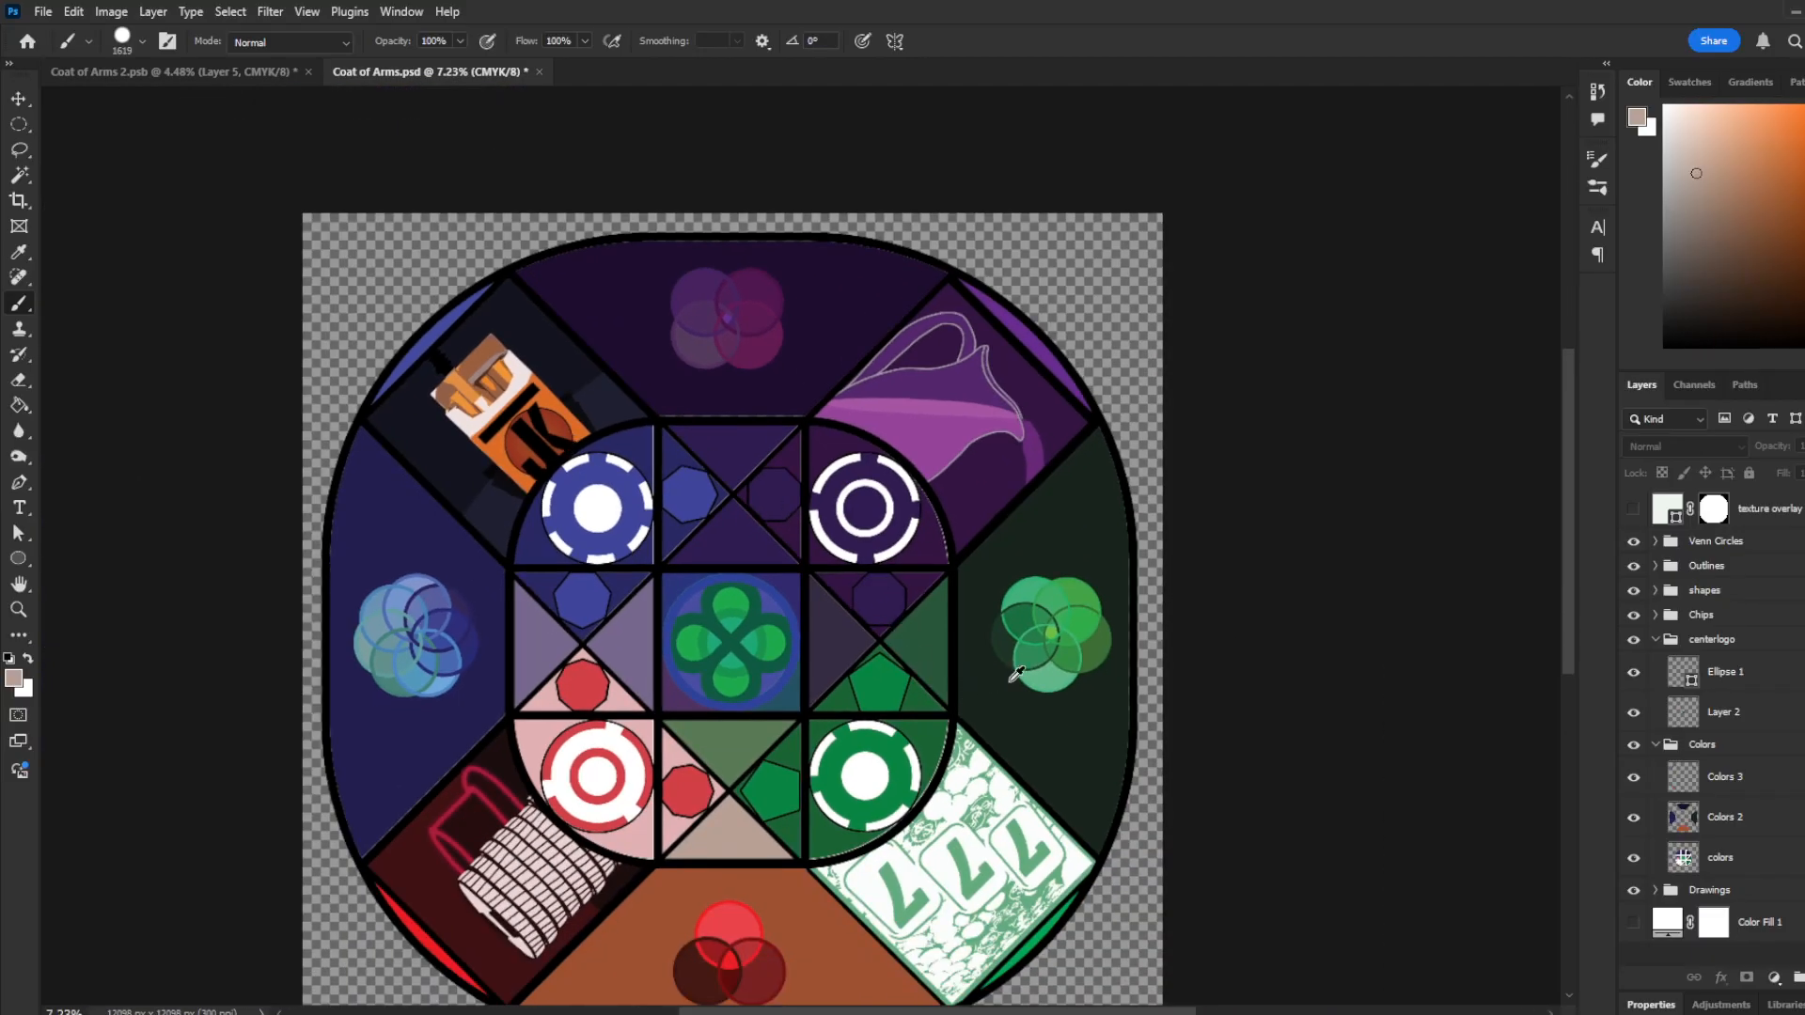
pyautogui.scroll(3, 1002, 680)
pyautogui.scroll(-3, 1004, 670)
# Step: Inspect how the rings and fills overlap at the centre of the navy panel's circle cluster
pyautogui.scroll(5, 415, 508)
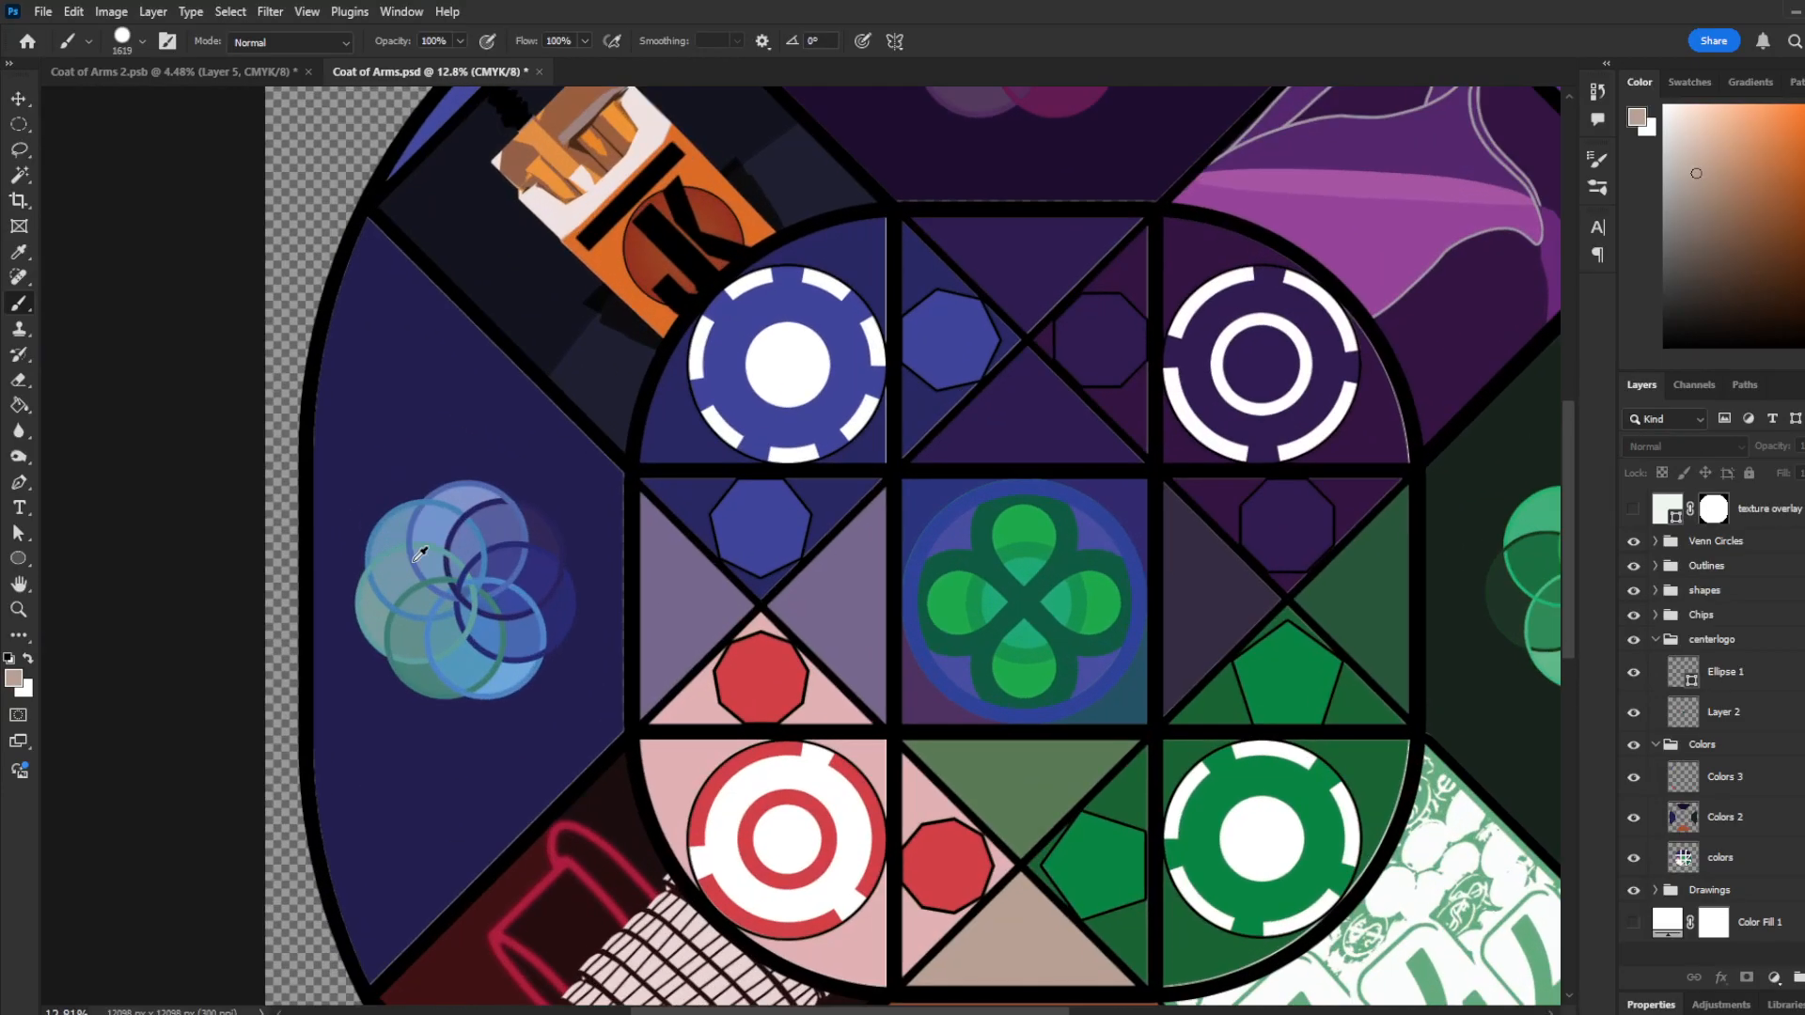
pyautogui.scroll(1, 318, 673)
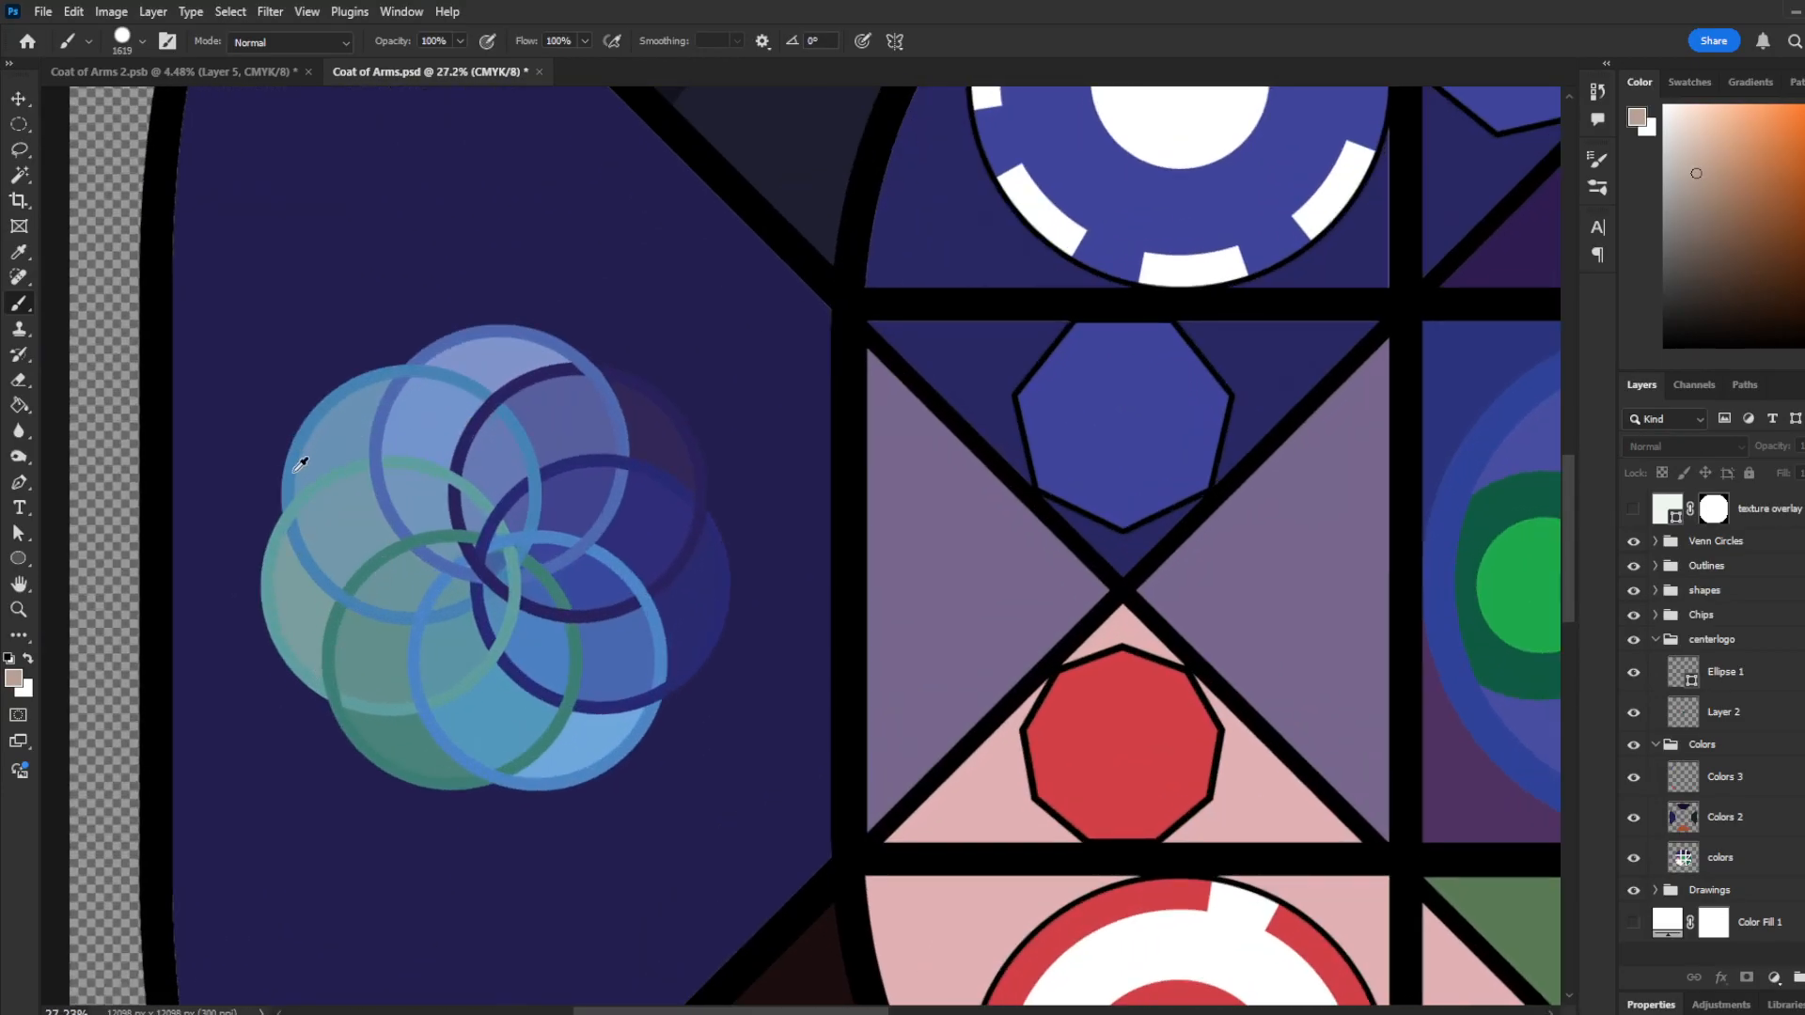
pyautogui.scroll(1, 358, 661)
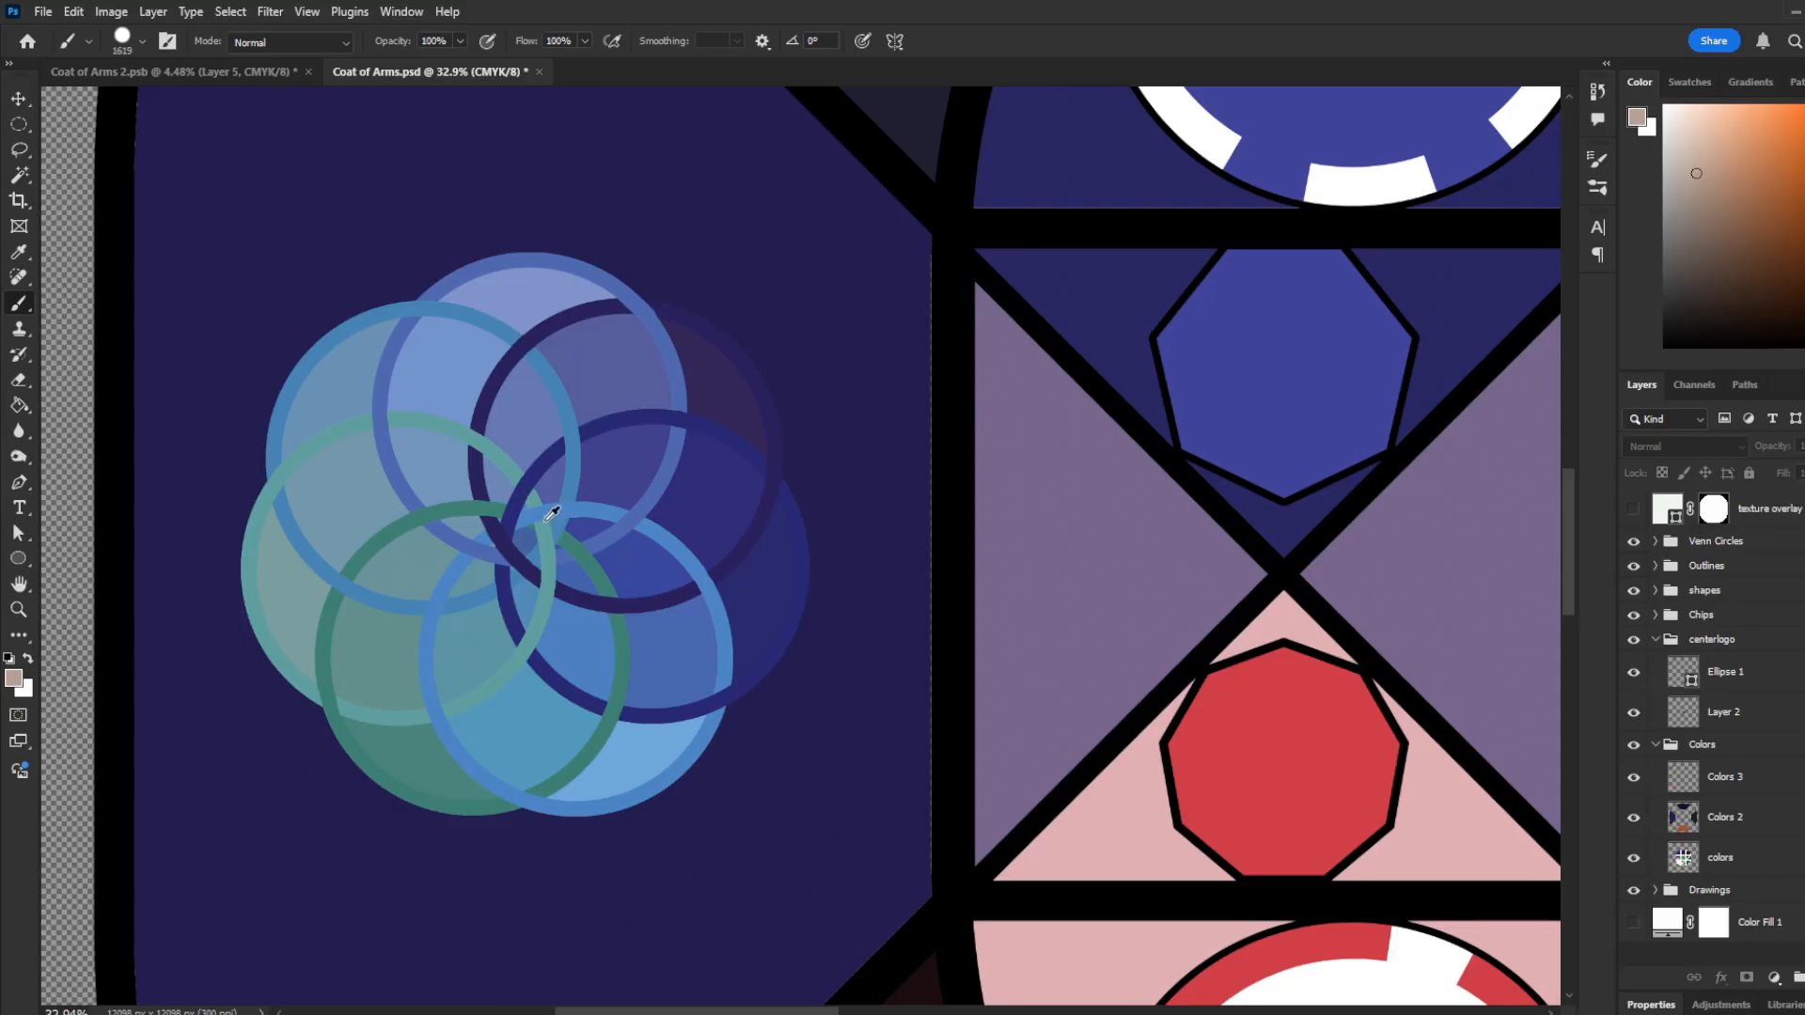
pyautogui.scroll(8, 552, 521)
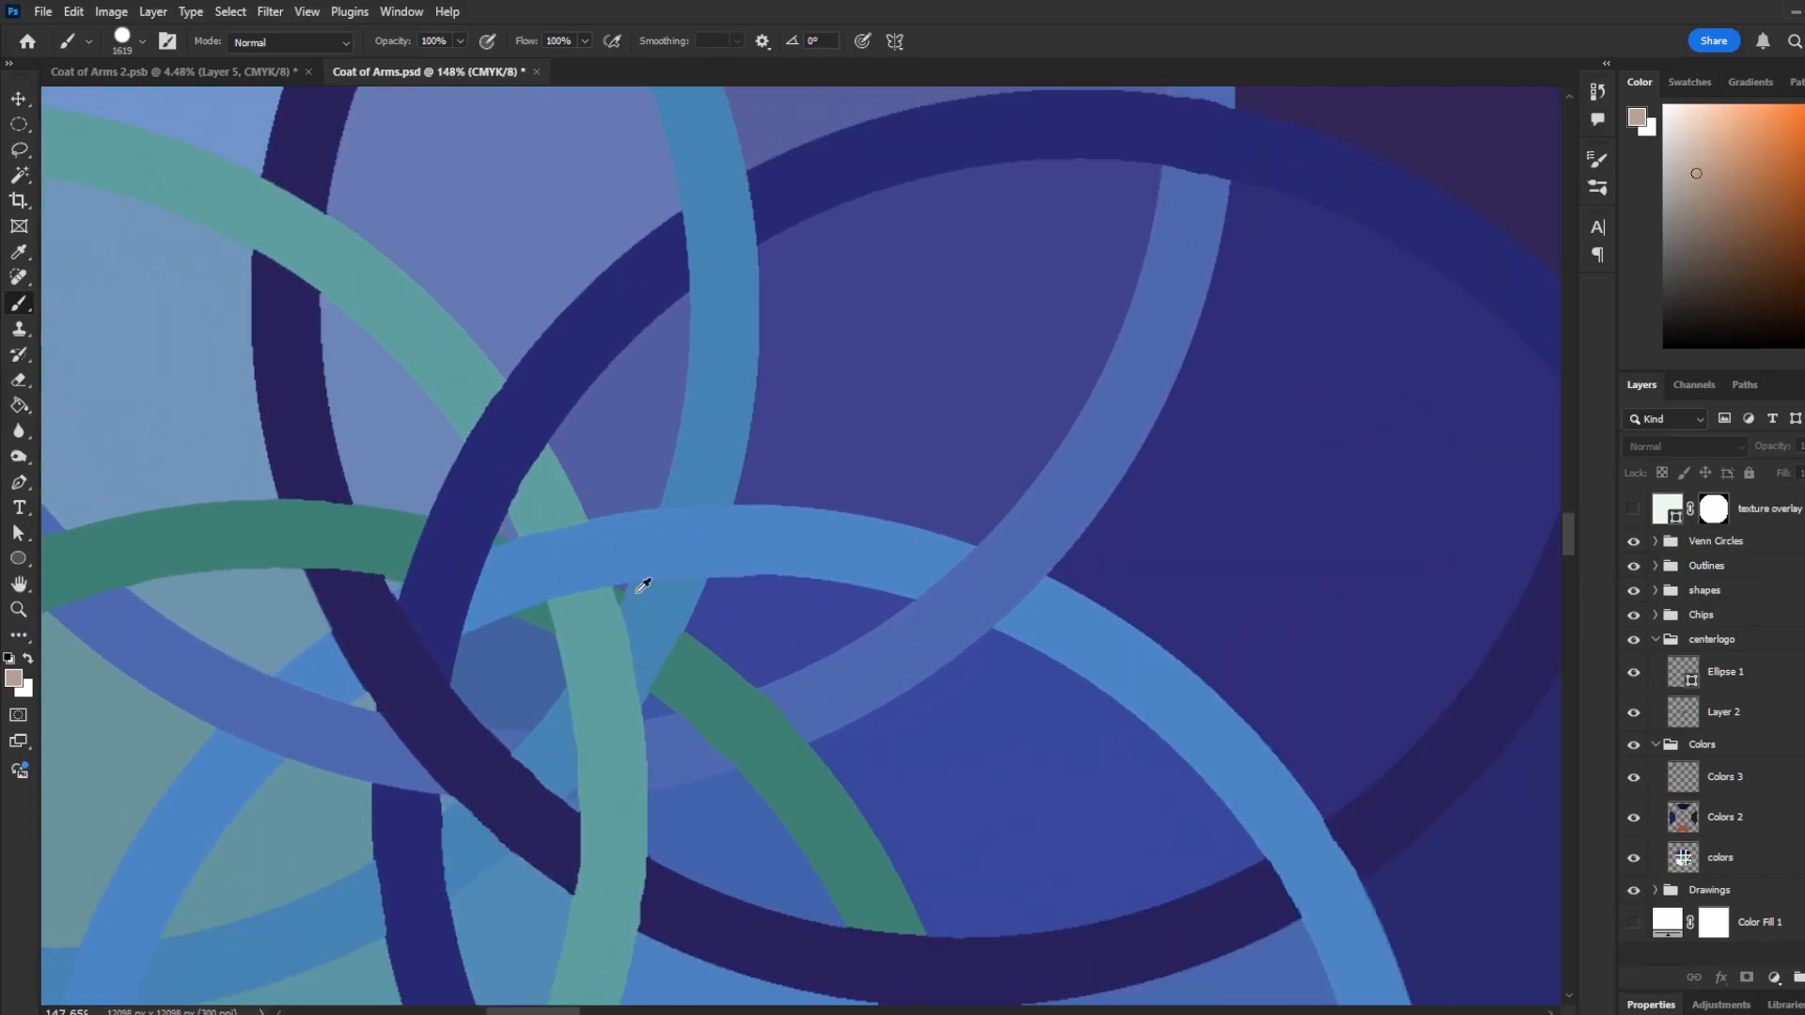
pyautogui.scroll(-6, 649, 561)
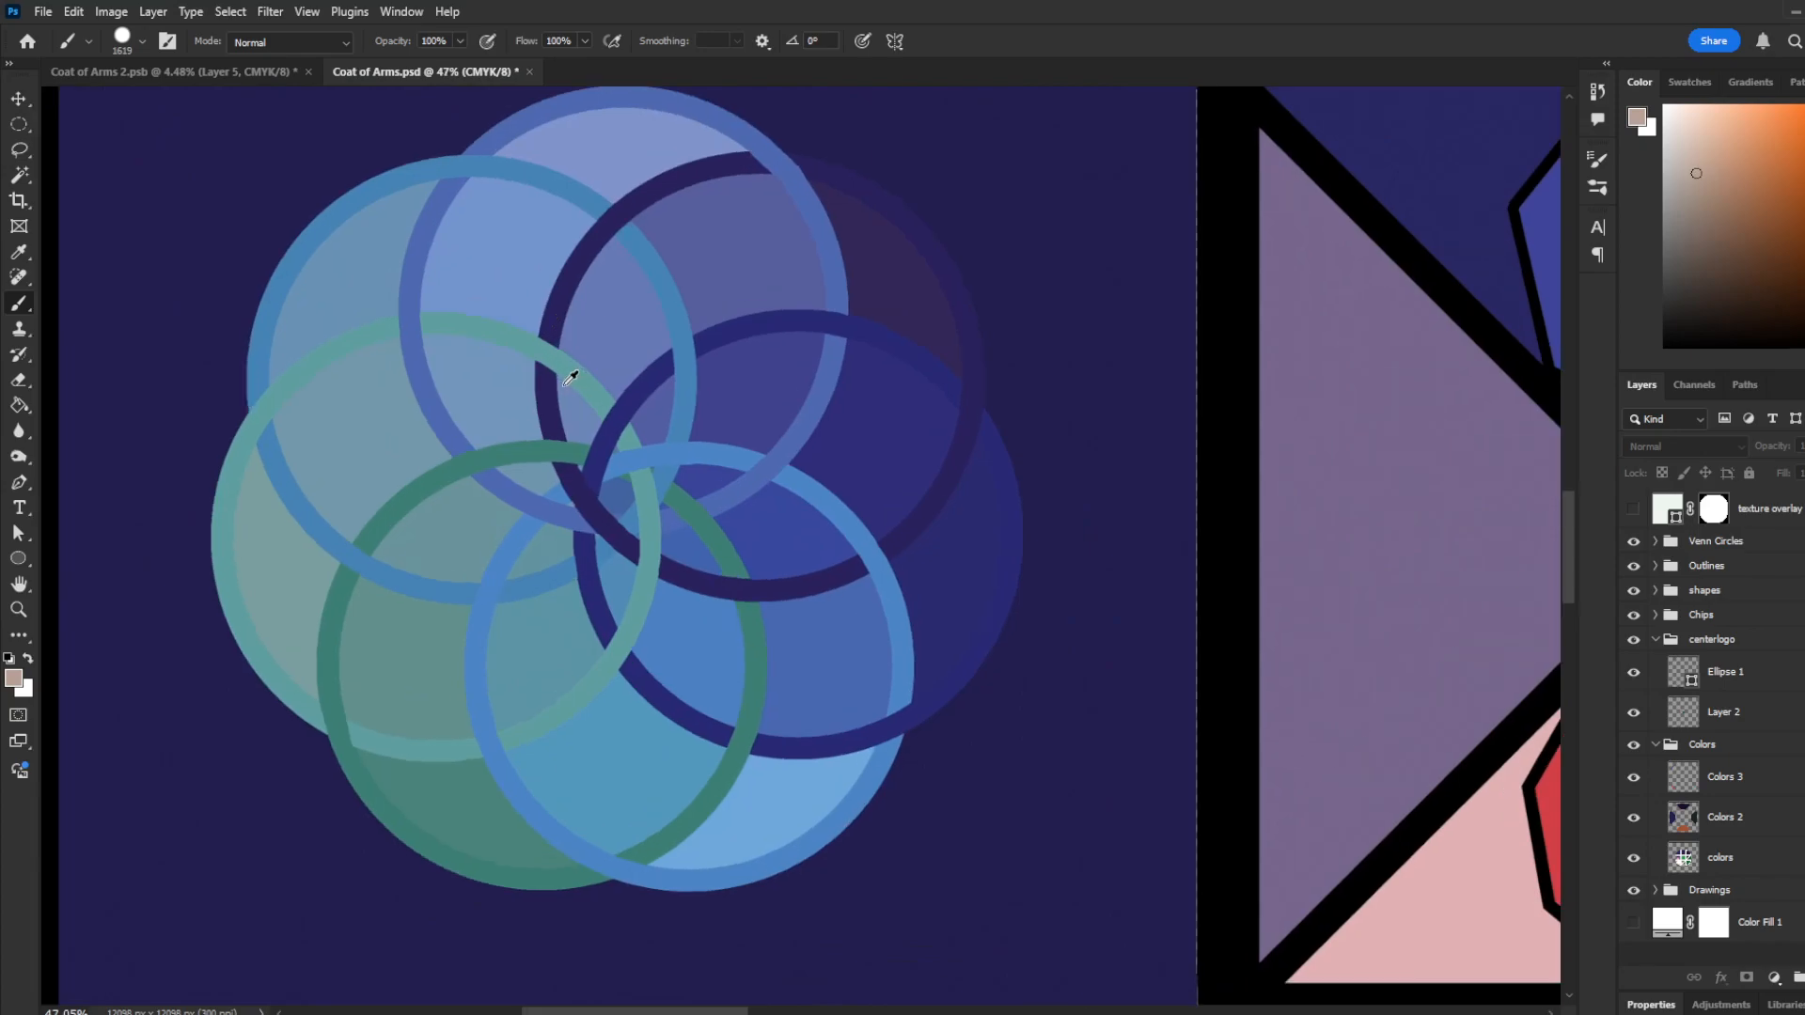
pyautogui.scroll(-3, 765, 644)
pyautogui.scroll(2, 695, 489)
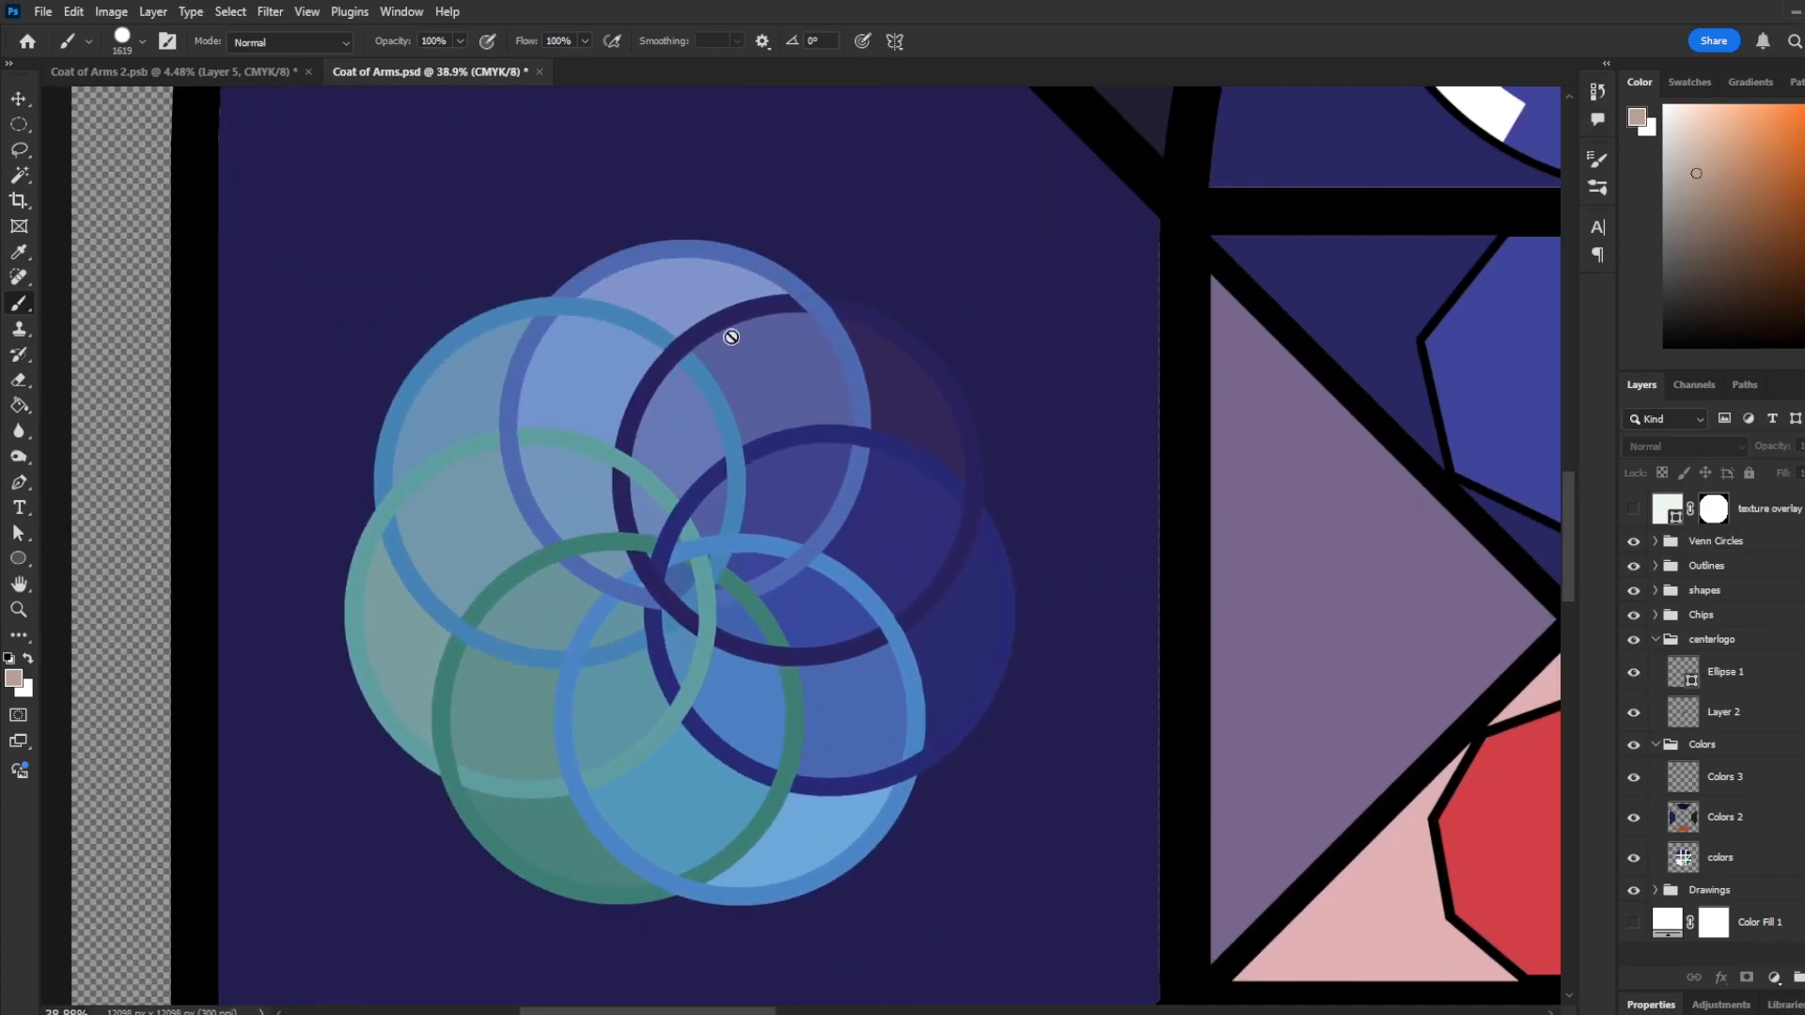
# Step: Sample the light blue, navy, periwinkle, teal and green colours around the navy panel's circle cluster
pyautogui.keyDown('alt'); pyautogui.click(900, 808); pyautogui.keyUp('alt')
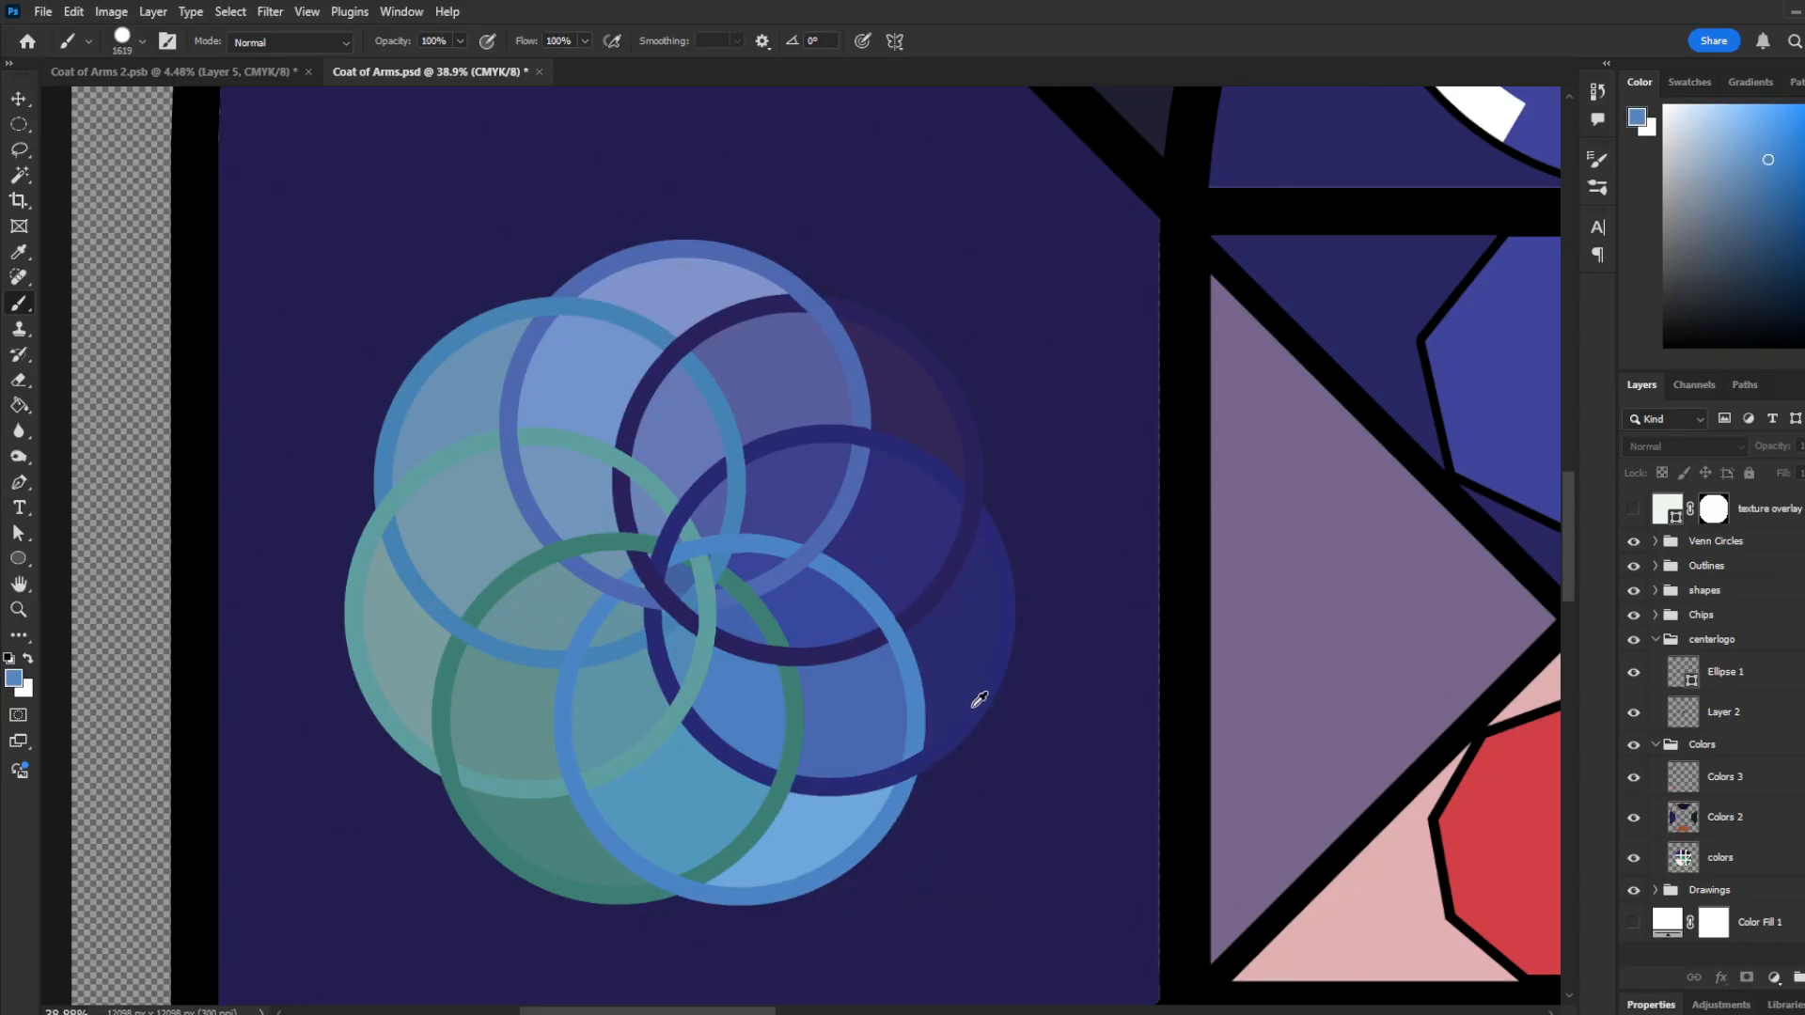
pyautogui.keyDown('alt'); pyautogui.click(1015, 620); pyautogui.keyUp('alt')
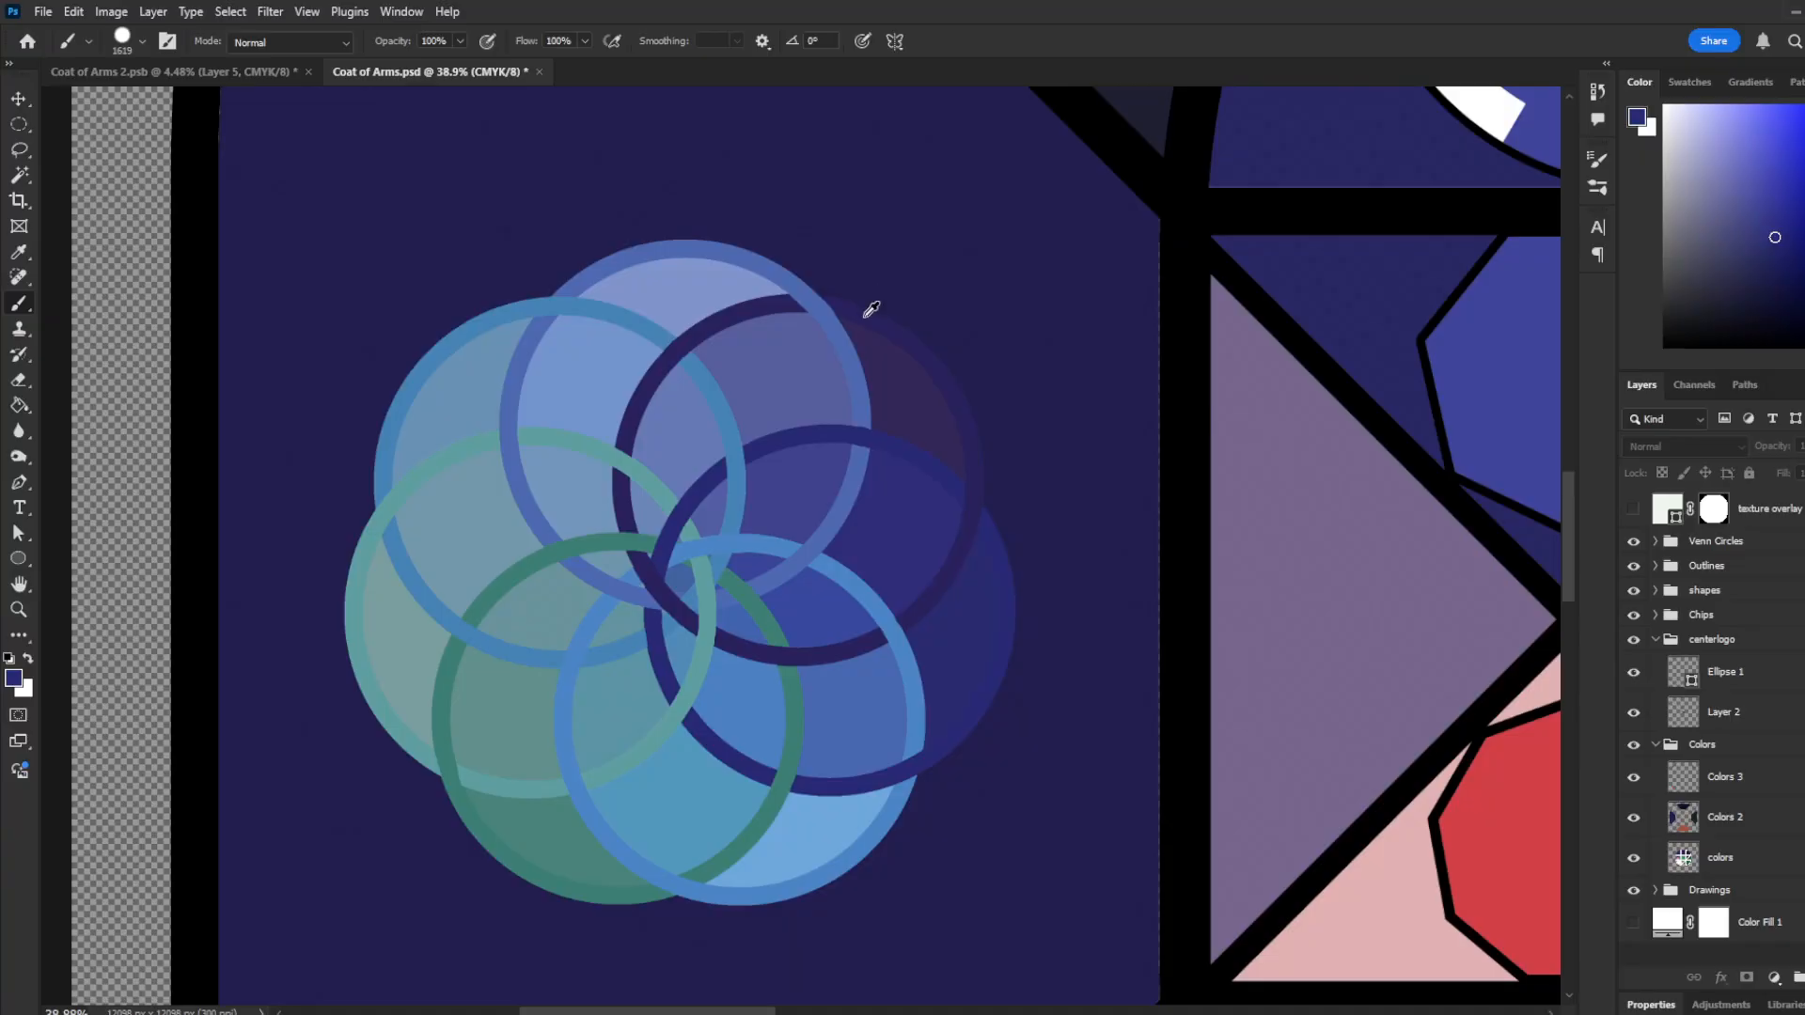
pyautogui.keyDown('alt'); pyautogui.click(588, 280); pyautogui.keyUp('alt')
pyautogui.keyDown('alt'); pyautogui.click(500, 310); pyautogui.keyUp('alt')
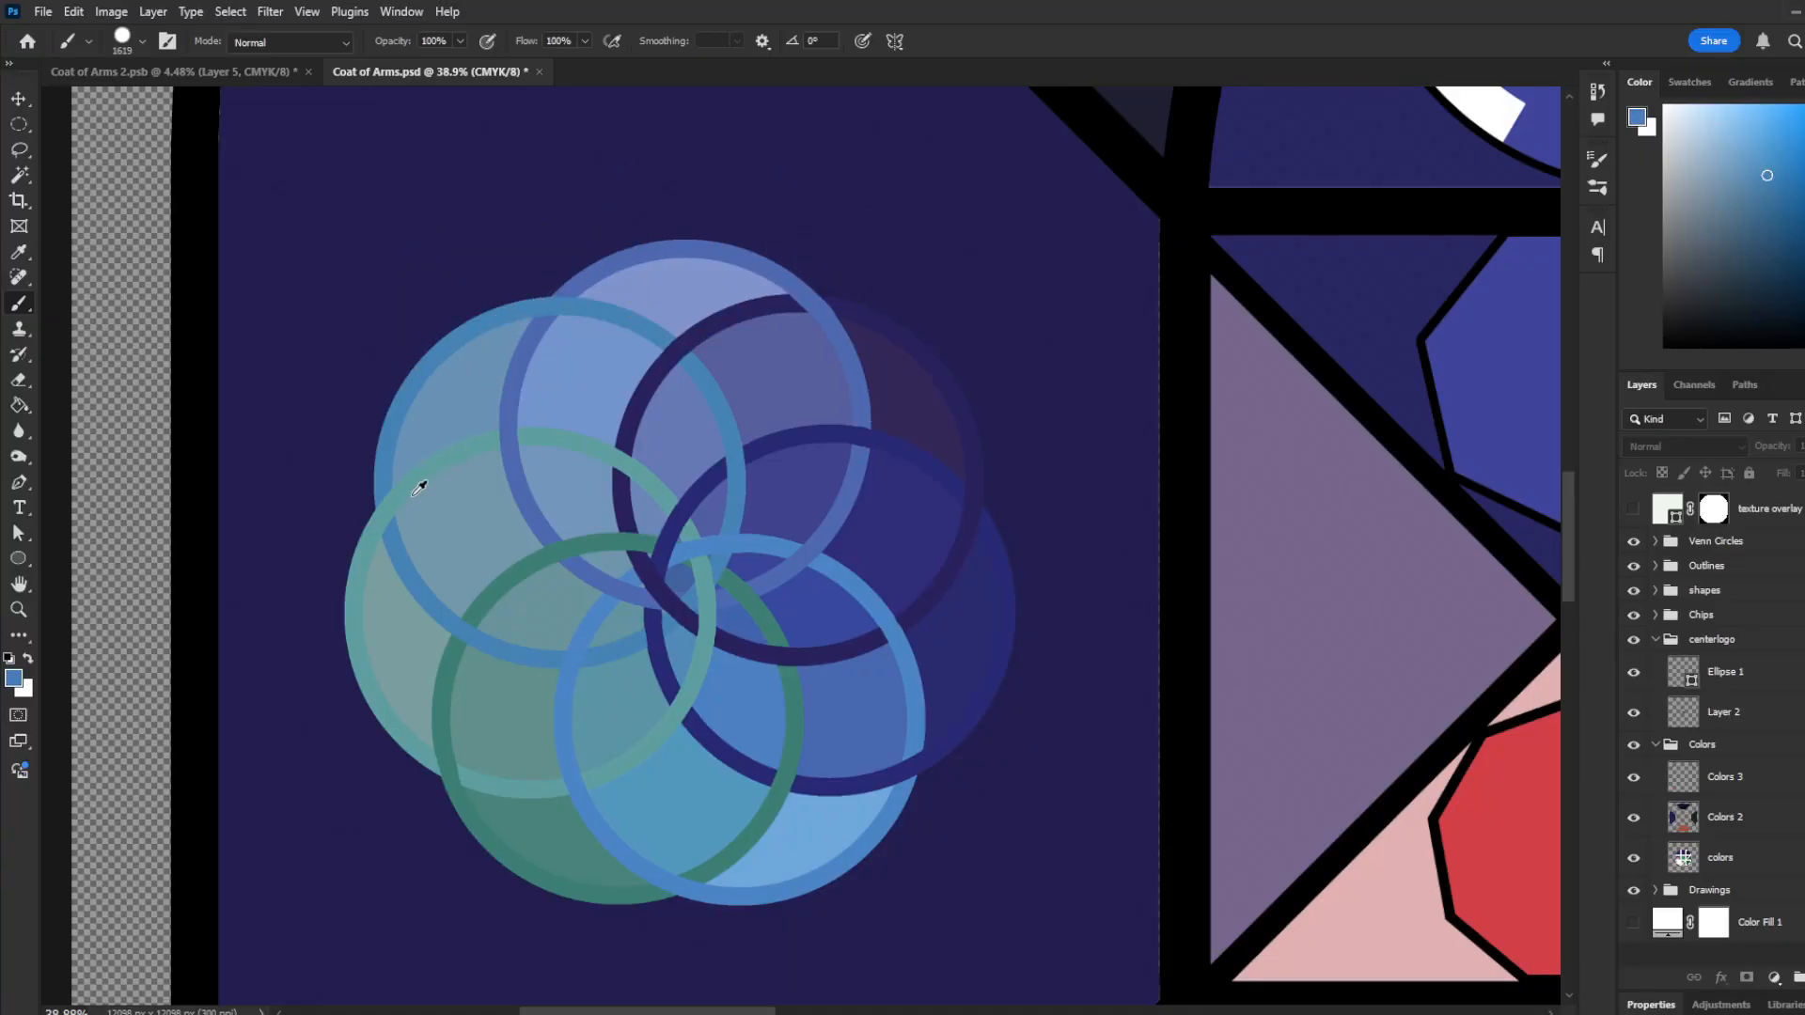
pyautogui.keyDown('alt'); pyautogui.click(404, 485); pyautogui.keyUp('alt')
pyautogui.keyDown('alt'); pyautogui.click(489, 596); pyautogui.keyUp('alt')
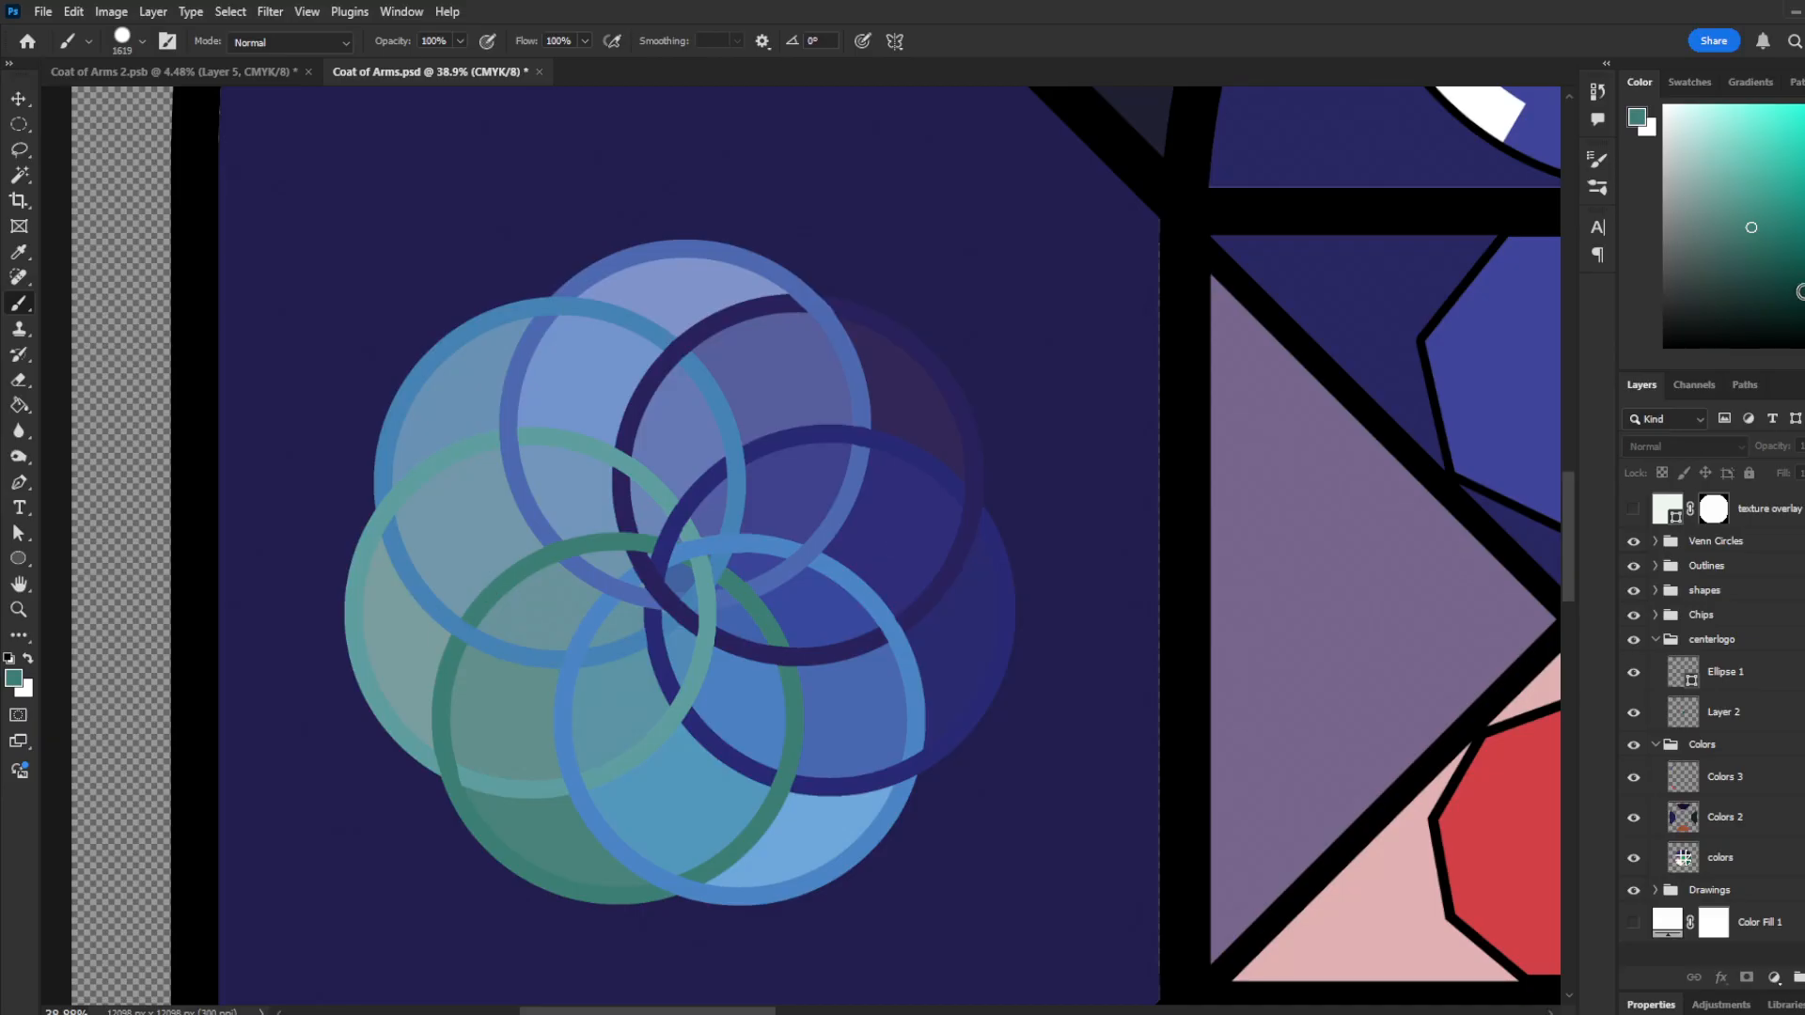
pyautogui.keyDown('alt'); pyautogui.click(562, 826); pyautogui.keyUp('alt')
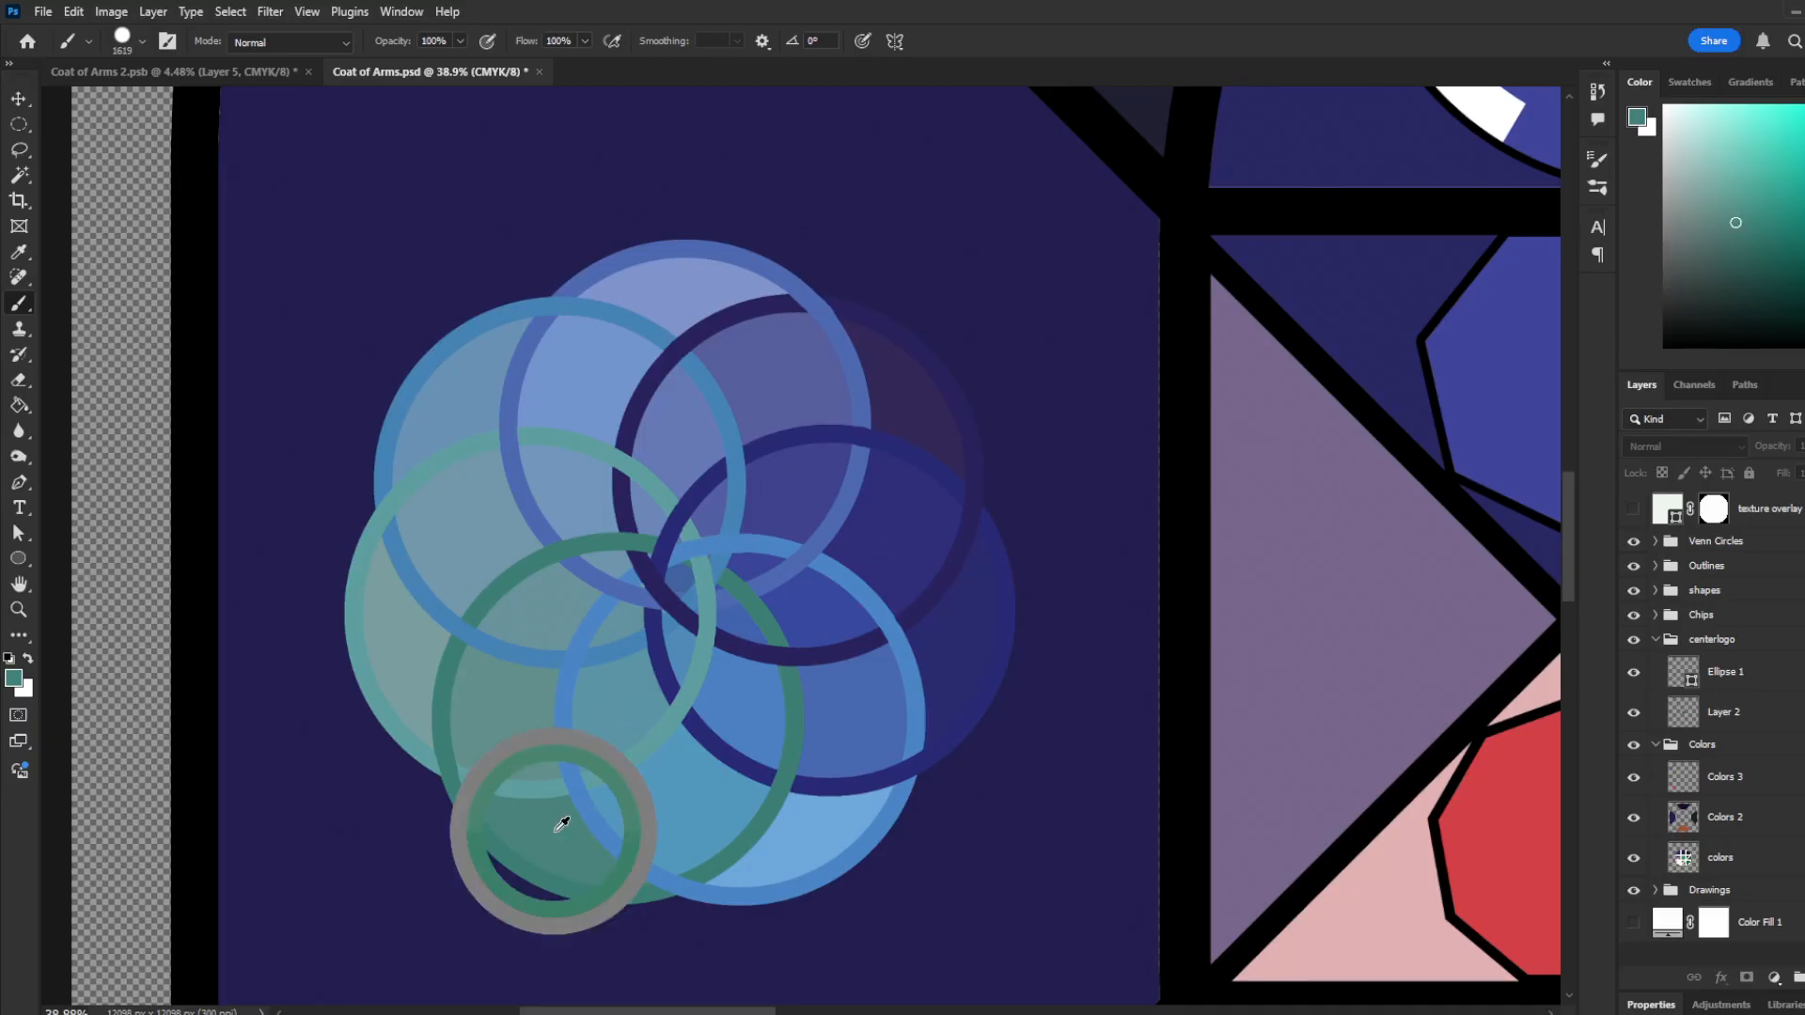
# Step: Sample the green, teal and blue colours where the circles overlap in the navy panel's cluster
pyautogui.keyDown('alt'); pyautogui.click(483, 730); pyautogui.keyUp('alt')
pyautogui.keyDown('alt'); pyautogui.click(422, 657); pyautogui.keyUp('alt')
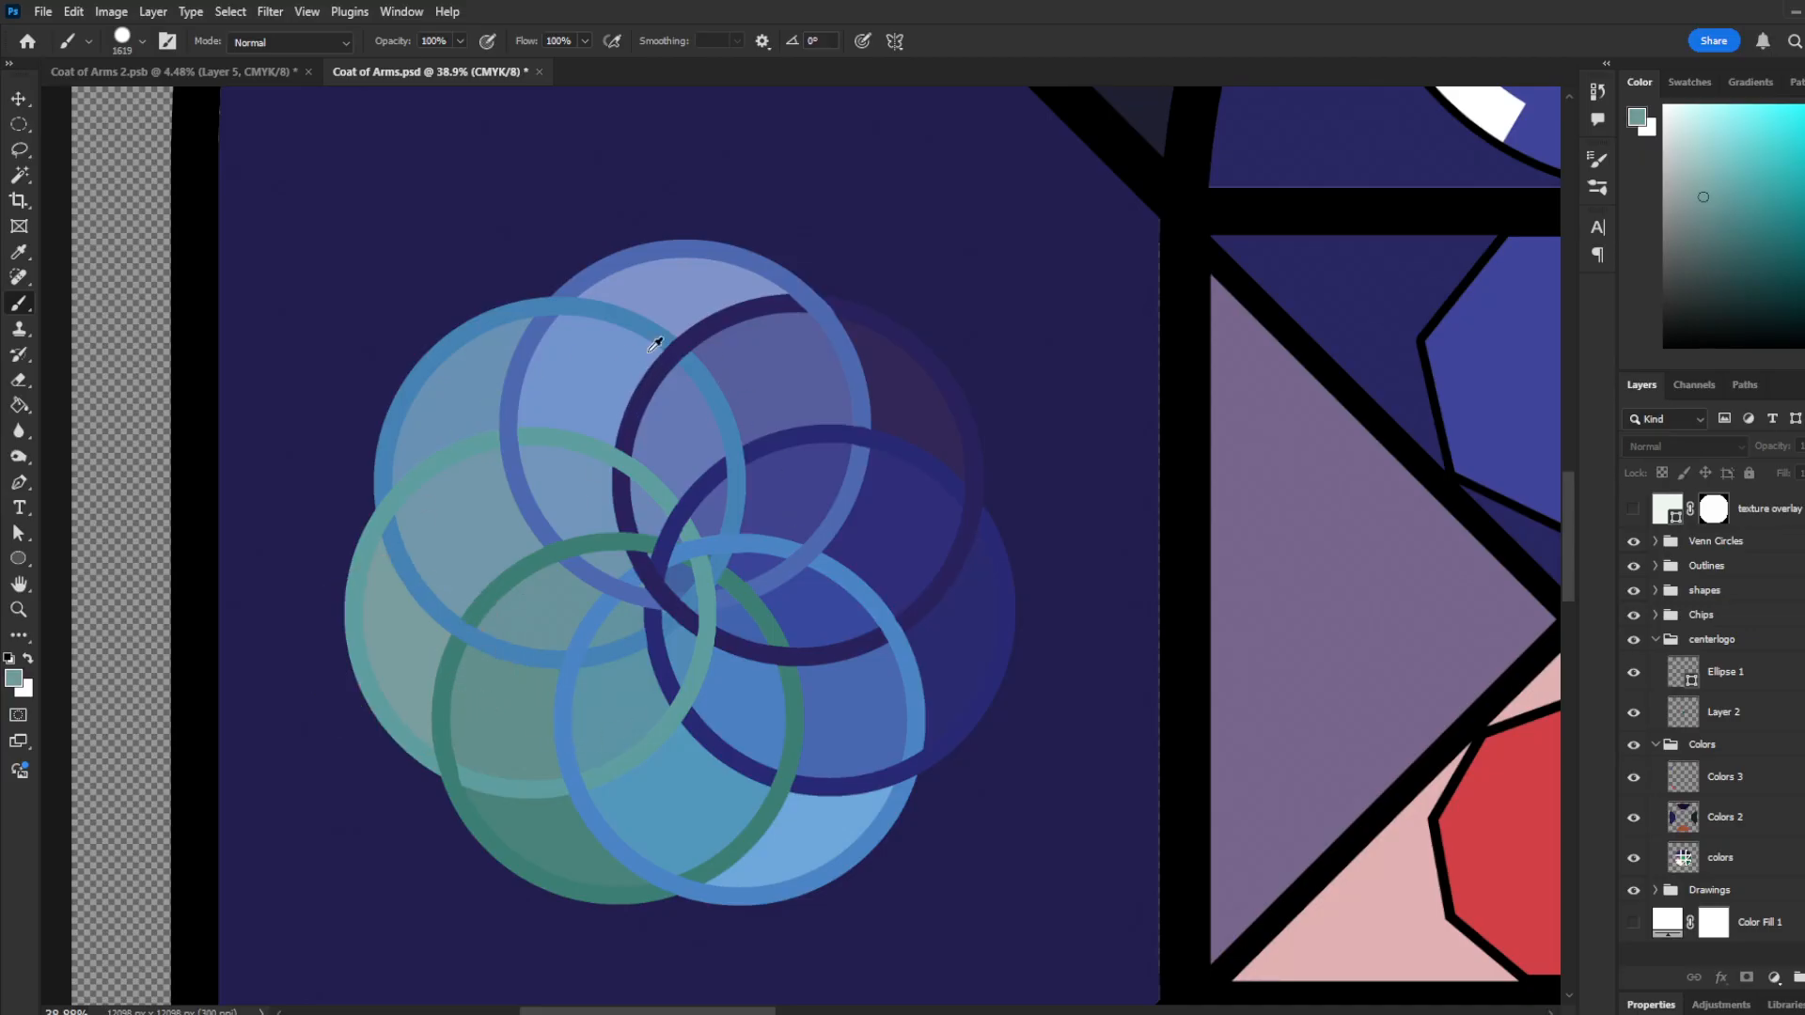
pyautogui.scroll(2, 671, 692)
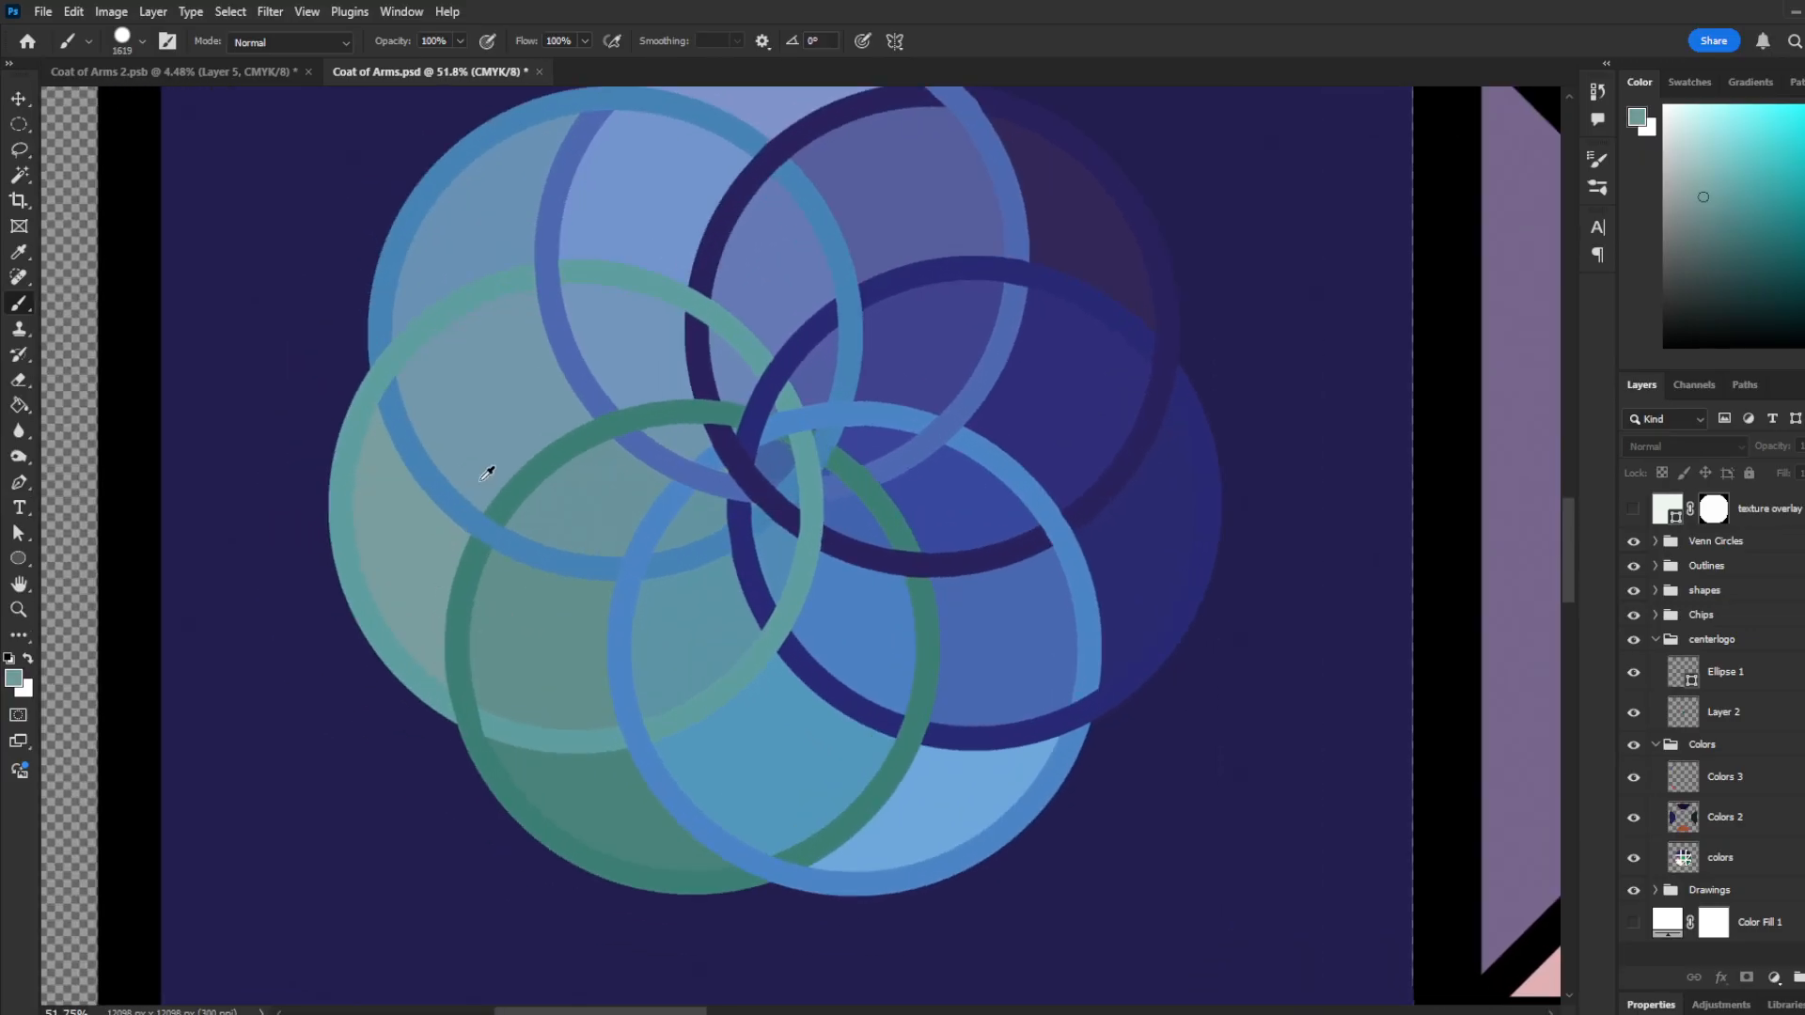
pyautogui.keyDown('alt'); pyautogui.click(612, 812); pyautogui.keyUp('alt')
pyautogui.keyDown('alt'); pyautogui.click(581, 783); pyautogui.keyUp('alt')
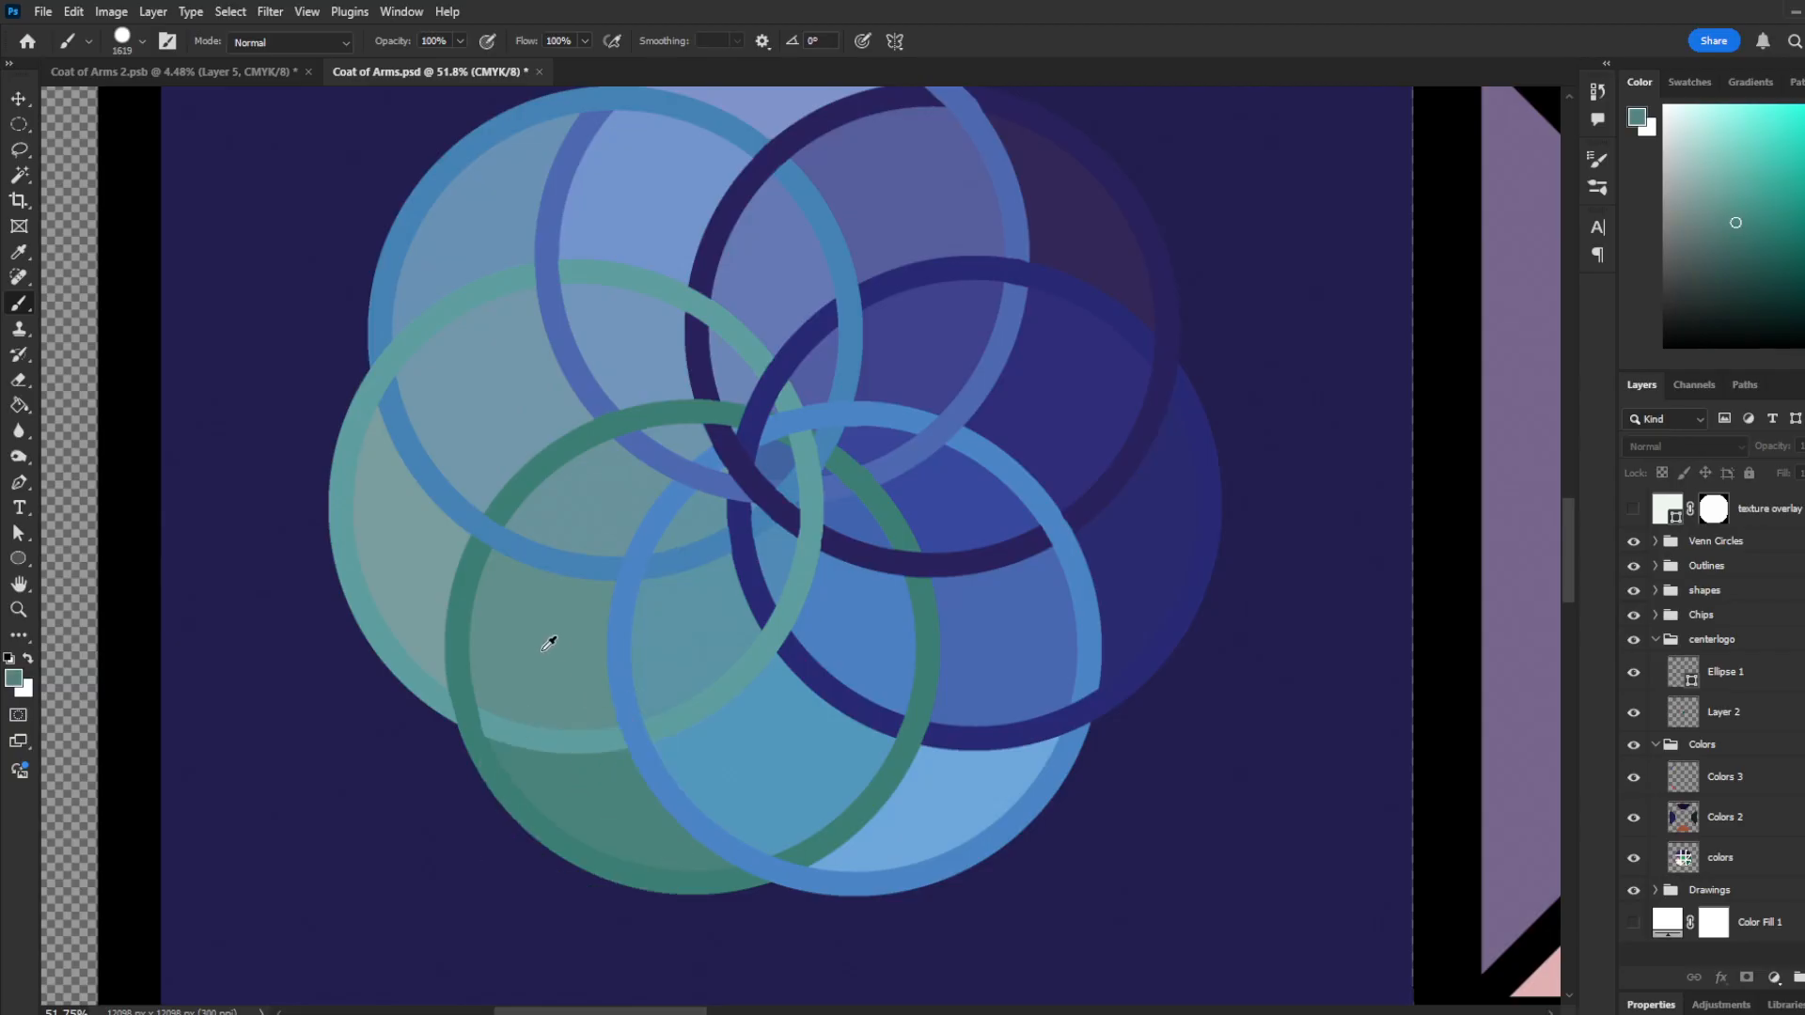
pyautogui.keyDown('alt'); pyautogui.click(570, 488); pyautogui.keyUp('alt')
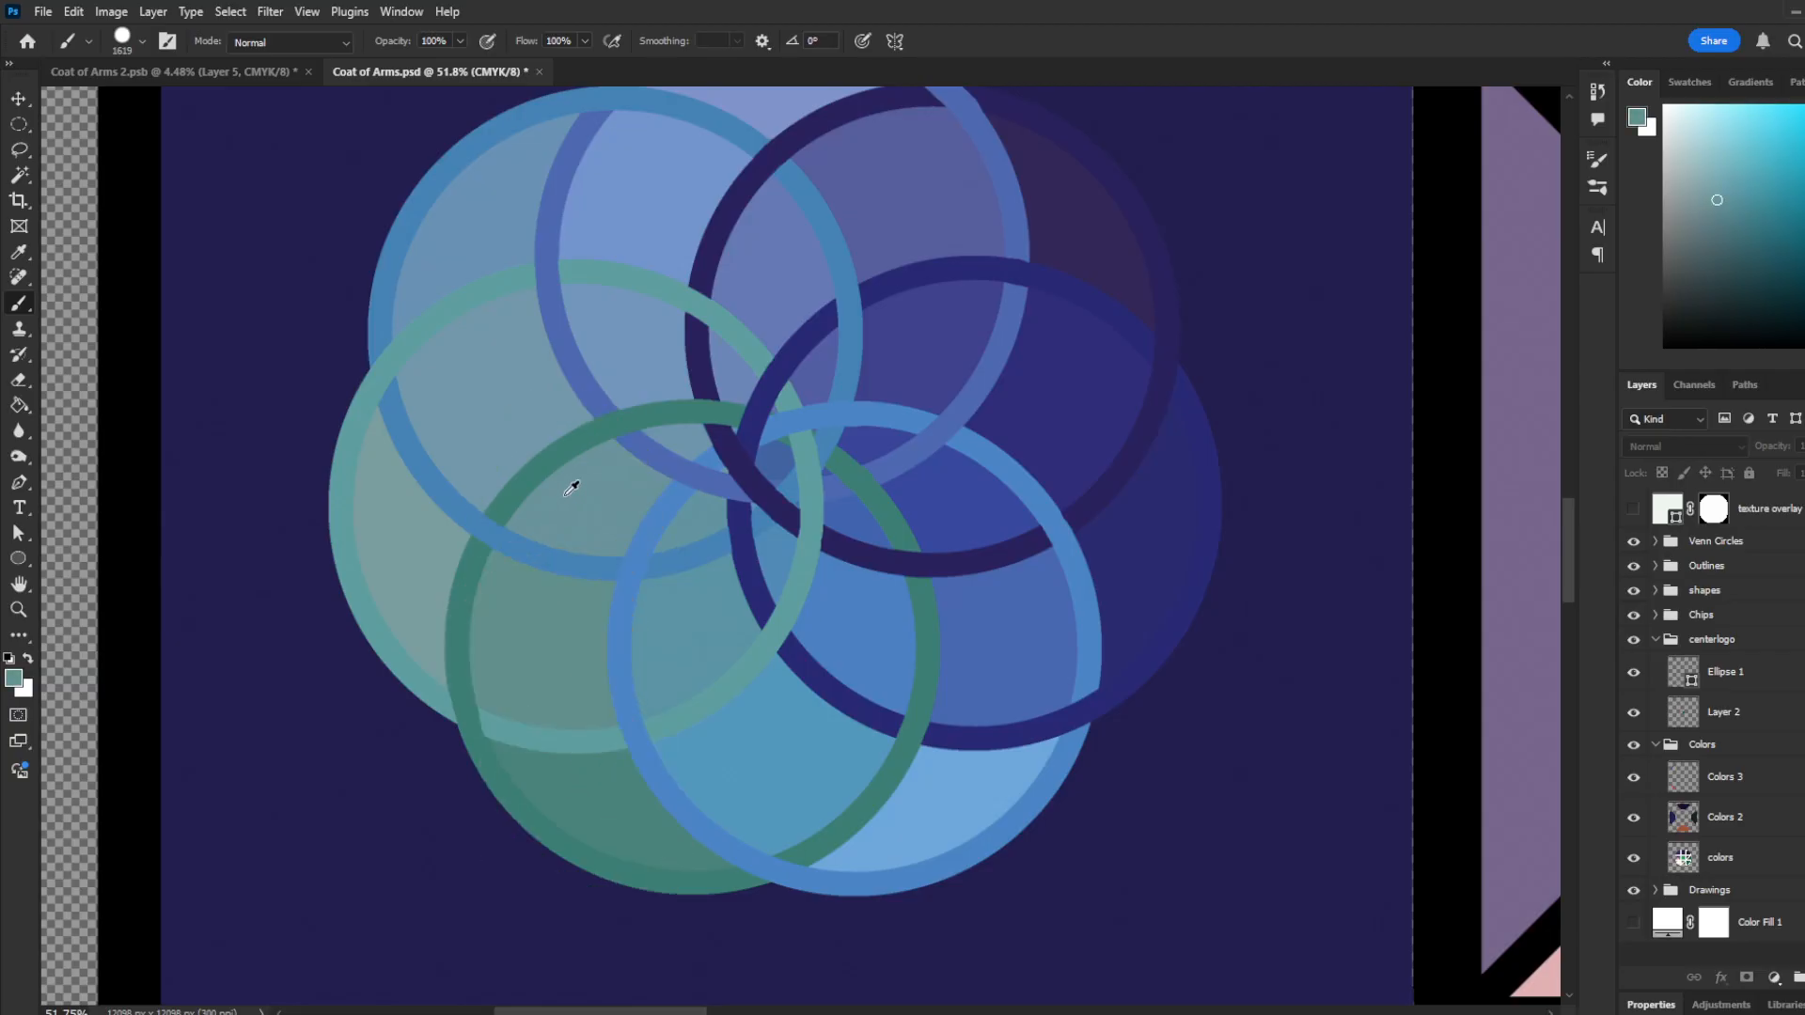
pyautogui.keyDown('alt'); pyautogui.click(695, 433); pyautogui.keyUp('alt')
pyautogui.keyDown('alt'); pyautogui.click(779, 453); pyautogui.keyUp('alt')
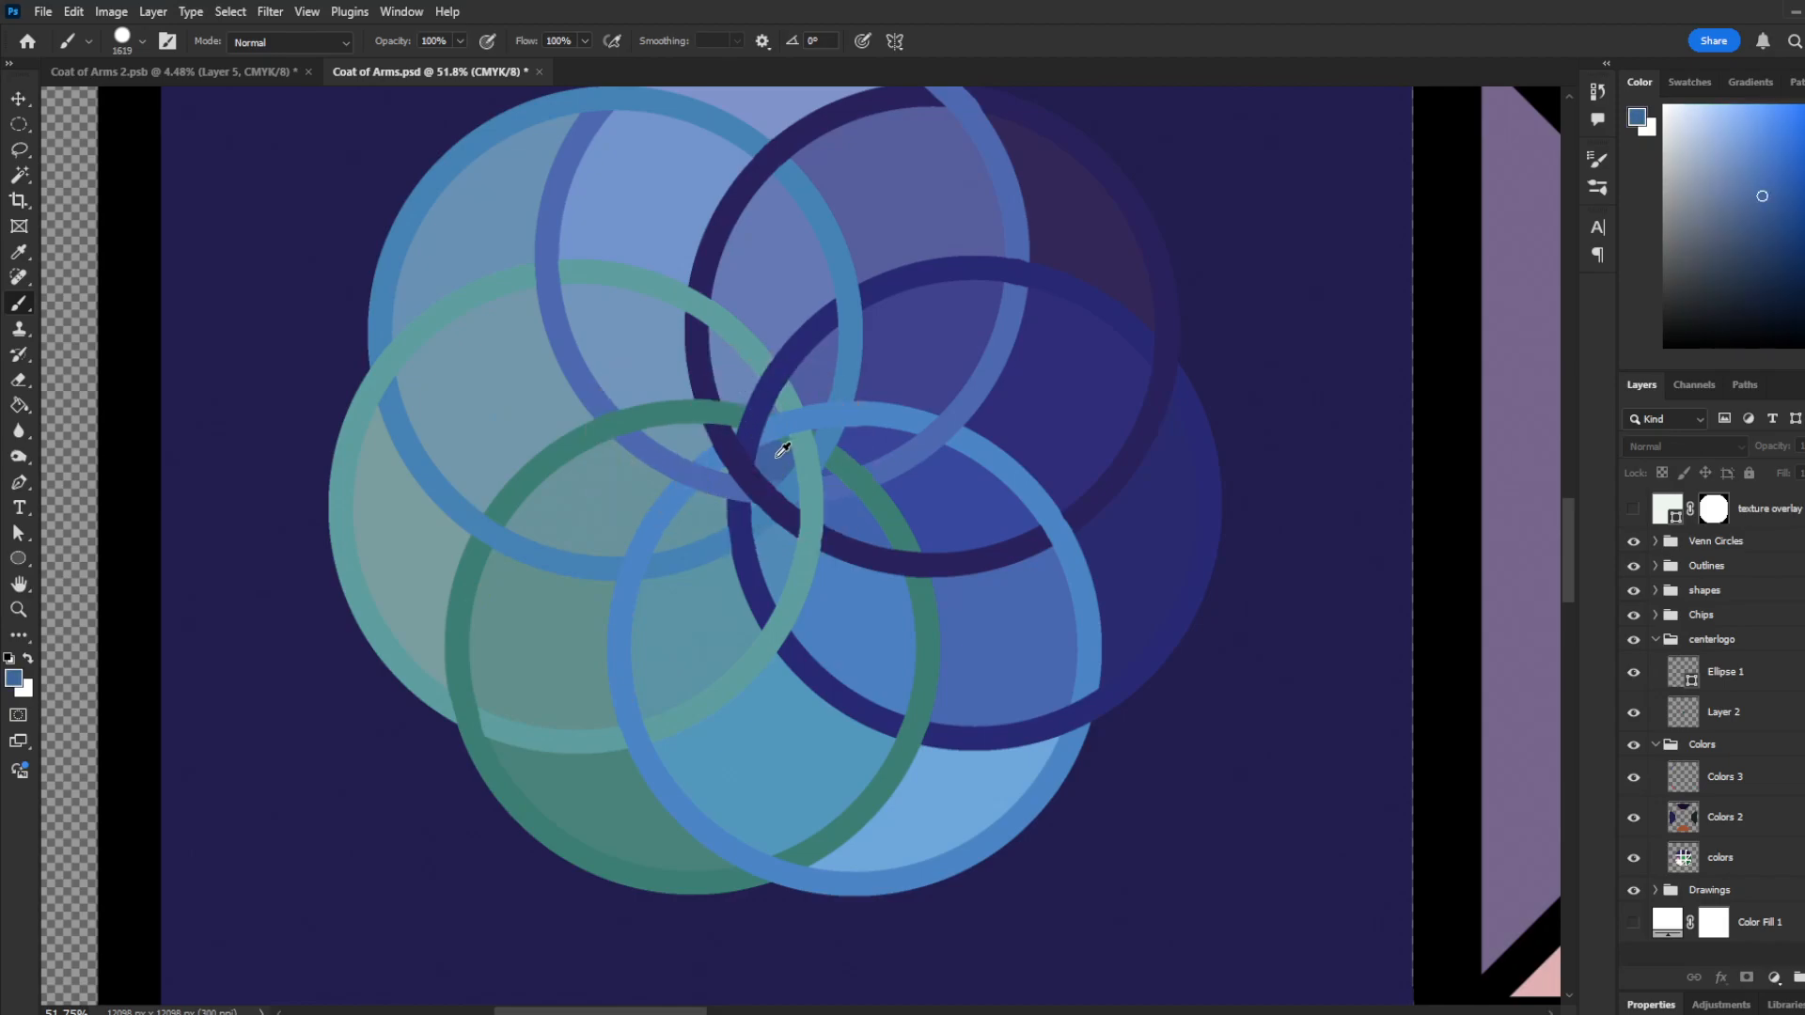
# Step: Examine the small blue area enclosed by the crossing rings at the centre of the navy panel's cluster
pyautogui.scroll(8, 774, 452)
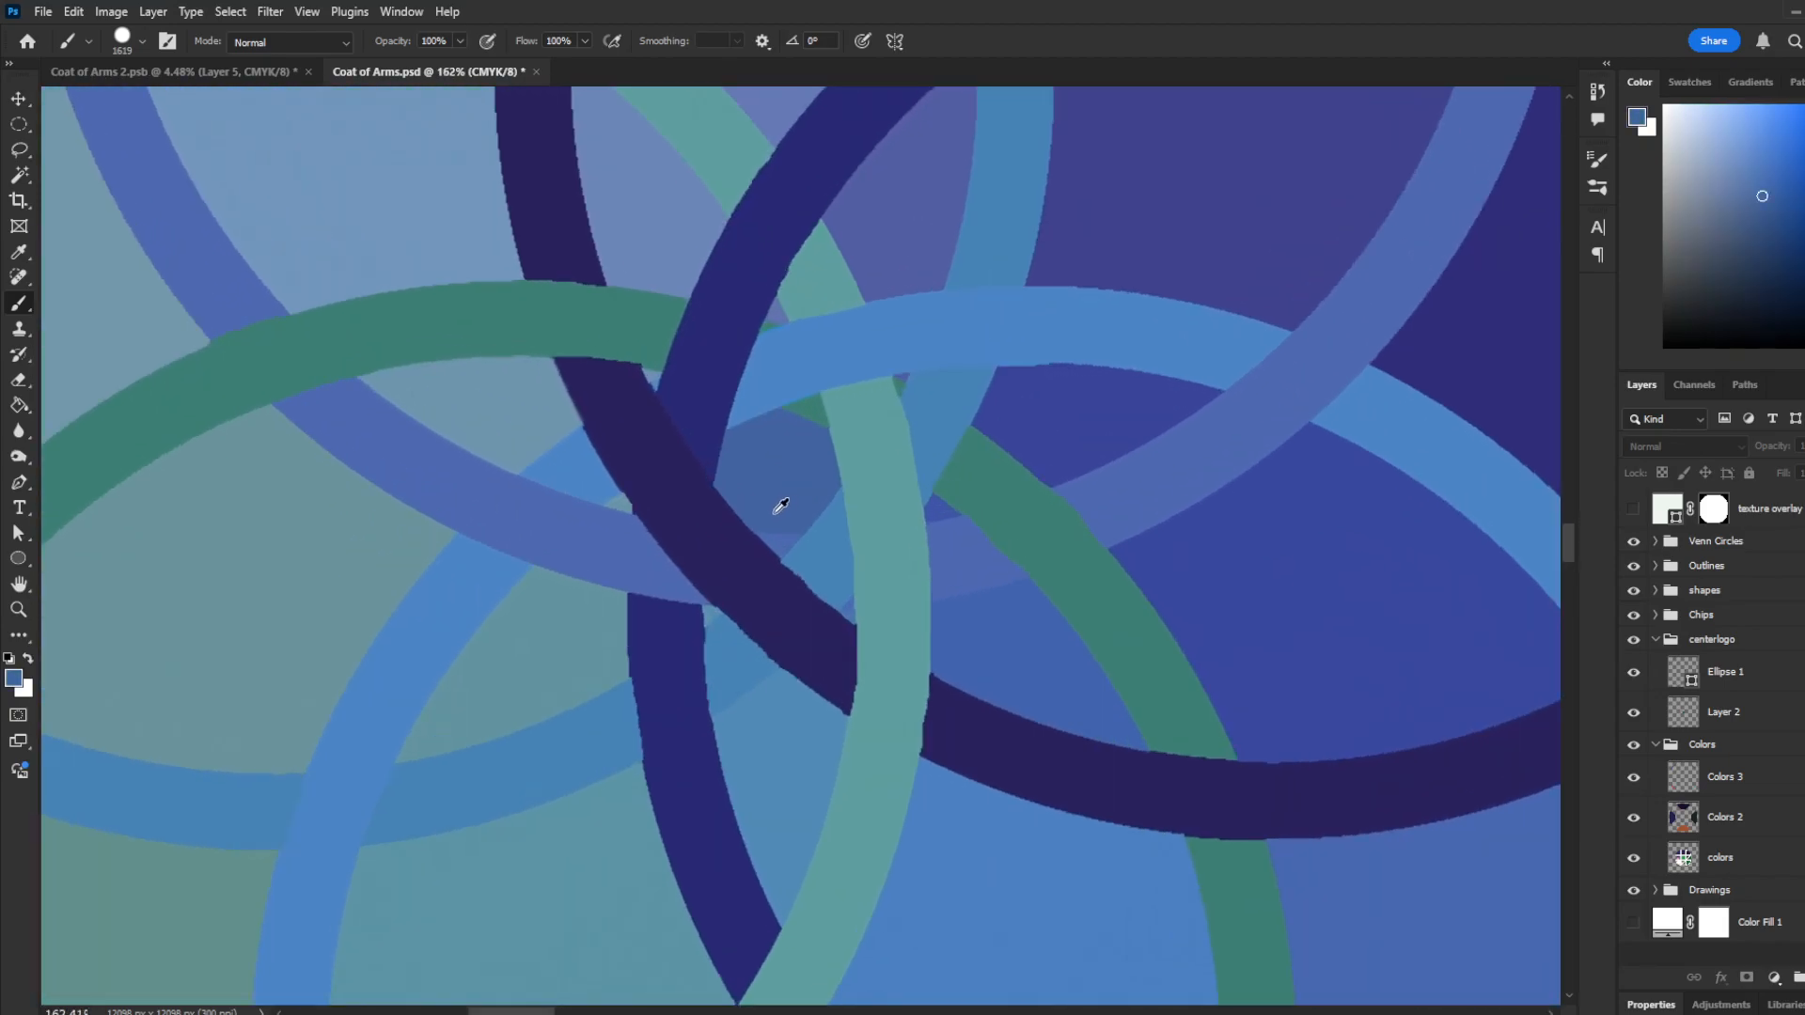
pyautogui.scroll(5, 795, 380)
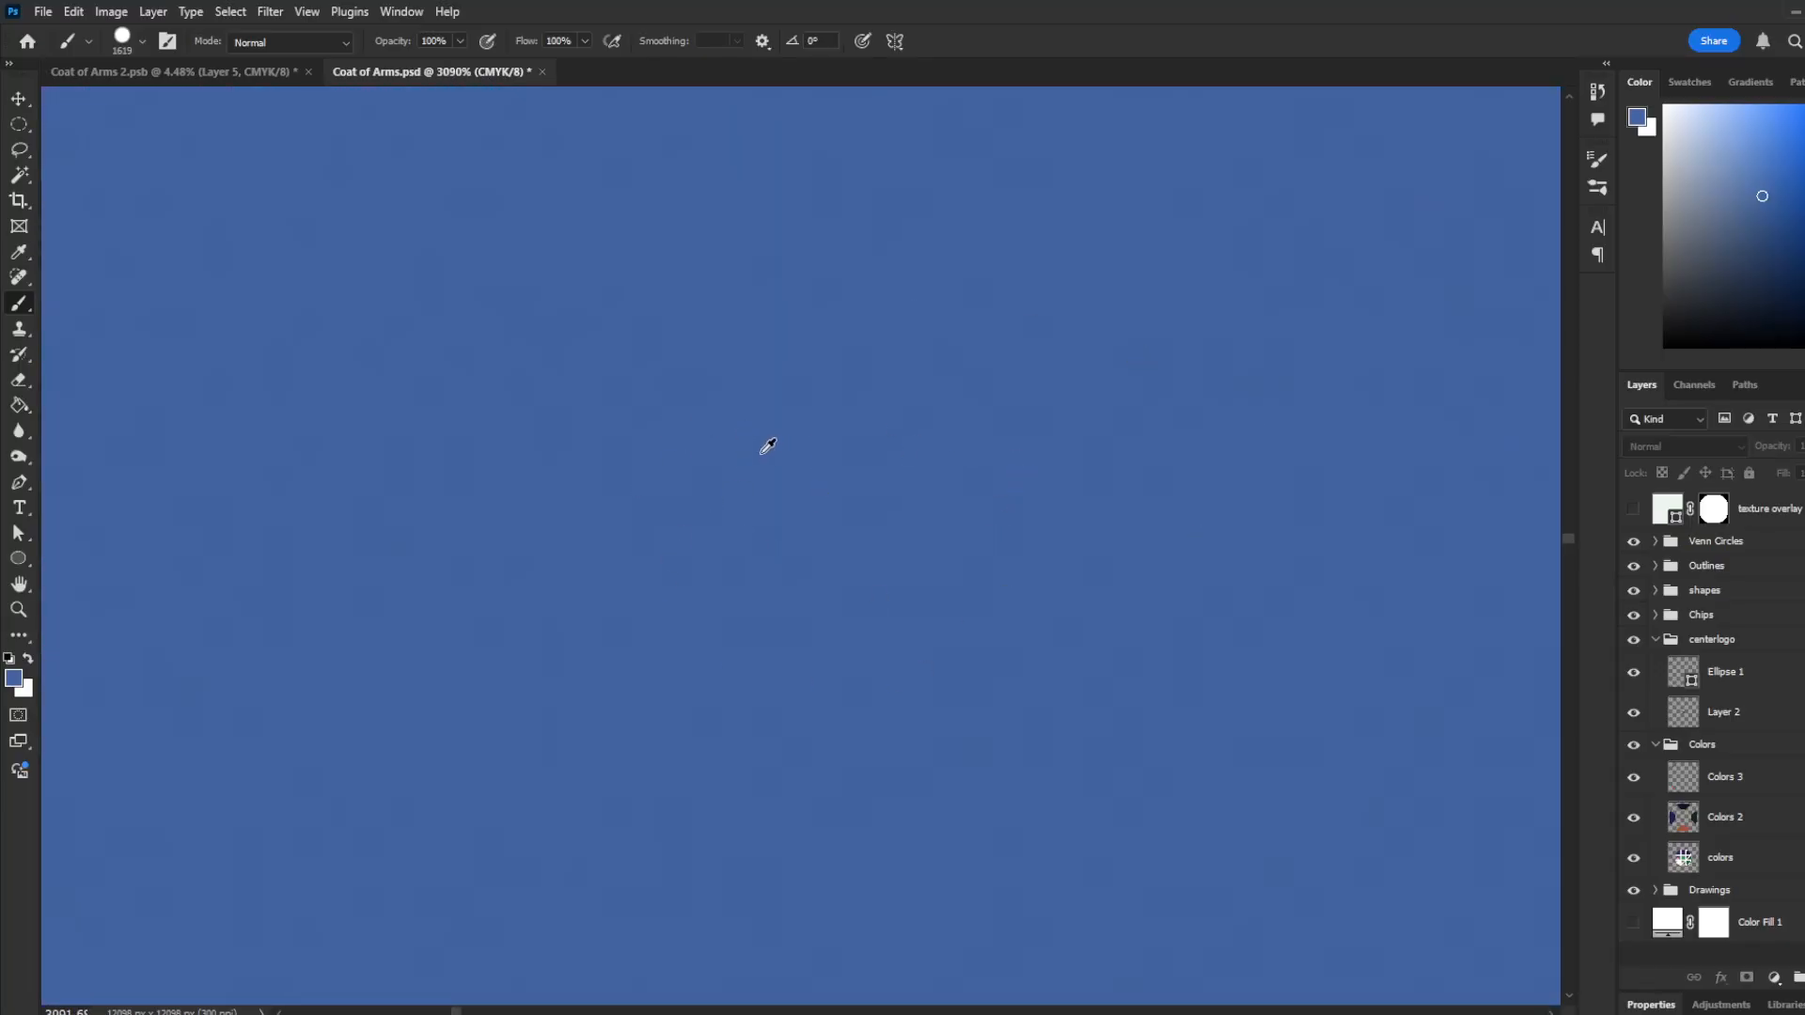
pyautogui.scroll(-8, 767, 447)
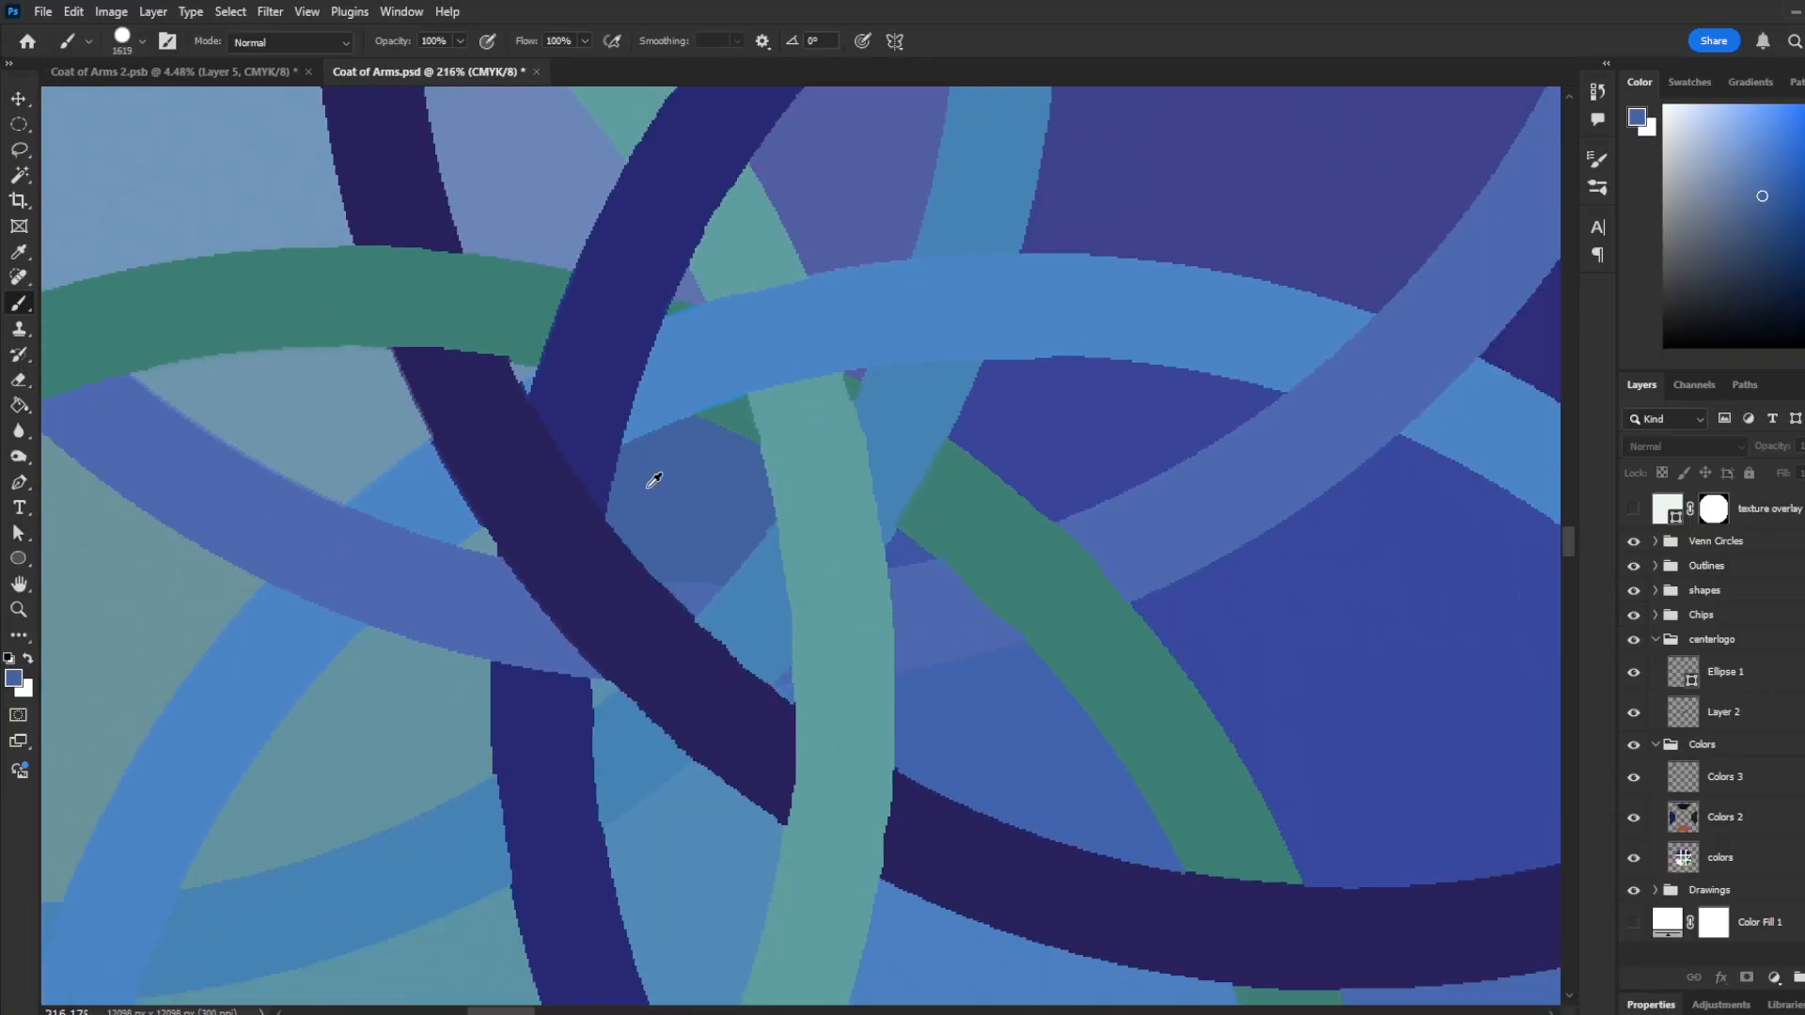
pyautogui.scroll(-10, 654, 480)
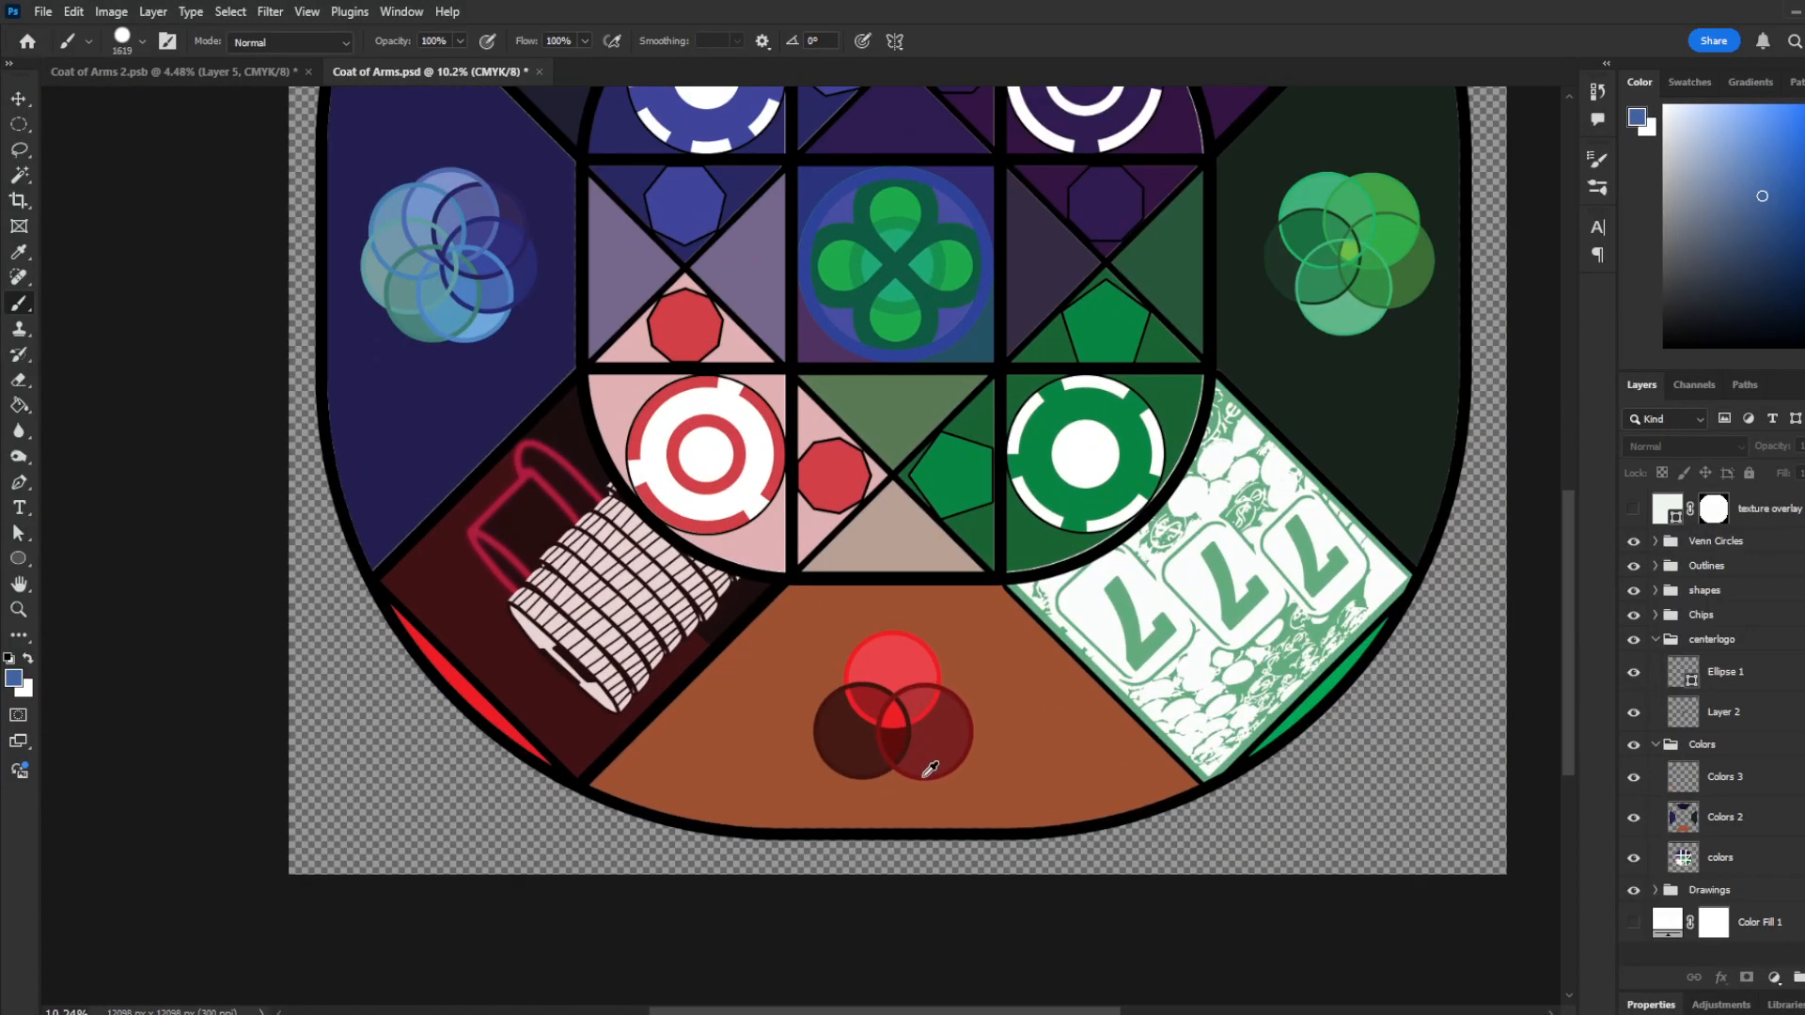
# Step: Sample the fill and overlap colours of the three red circles in the orange-brown panel
pyautogui.scroll(5, 930, 769)
pyautogui.keyDown('alt'); pyautogui.click(593, 589); pyautogui.keyUp('alt')
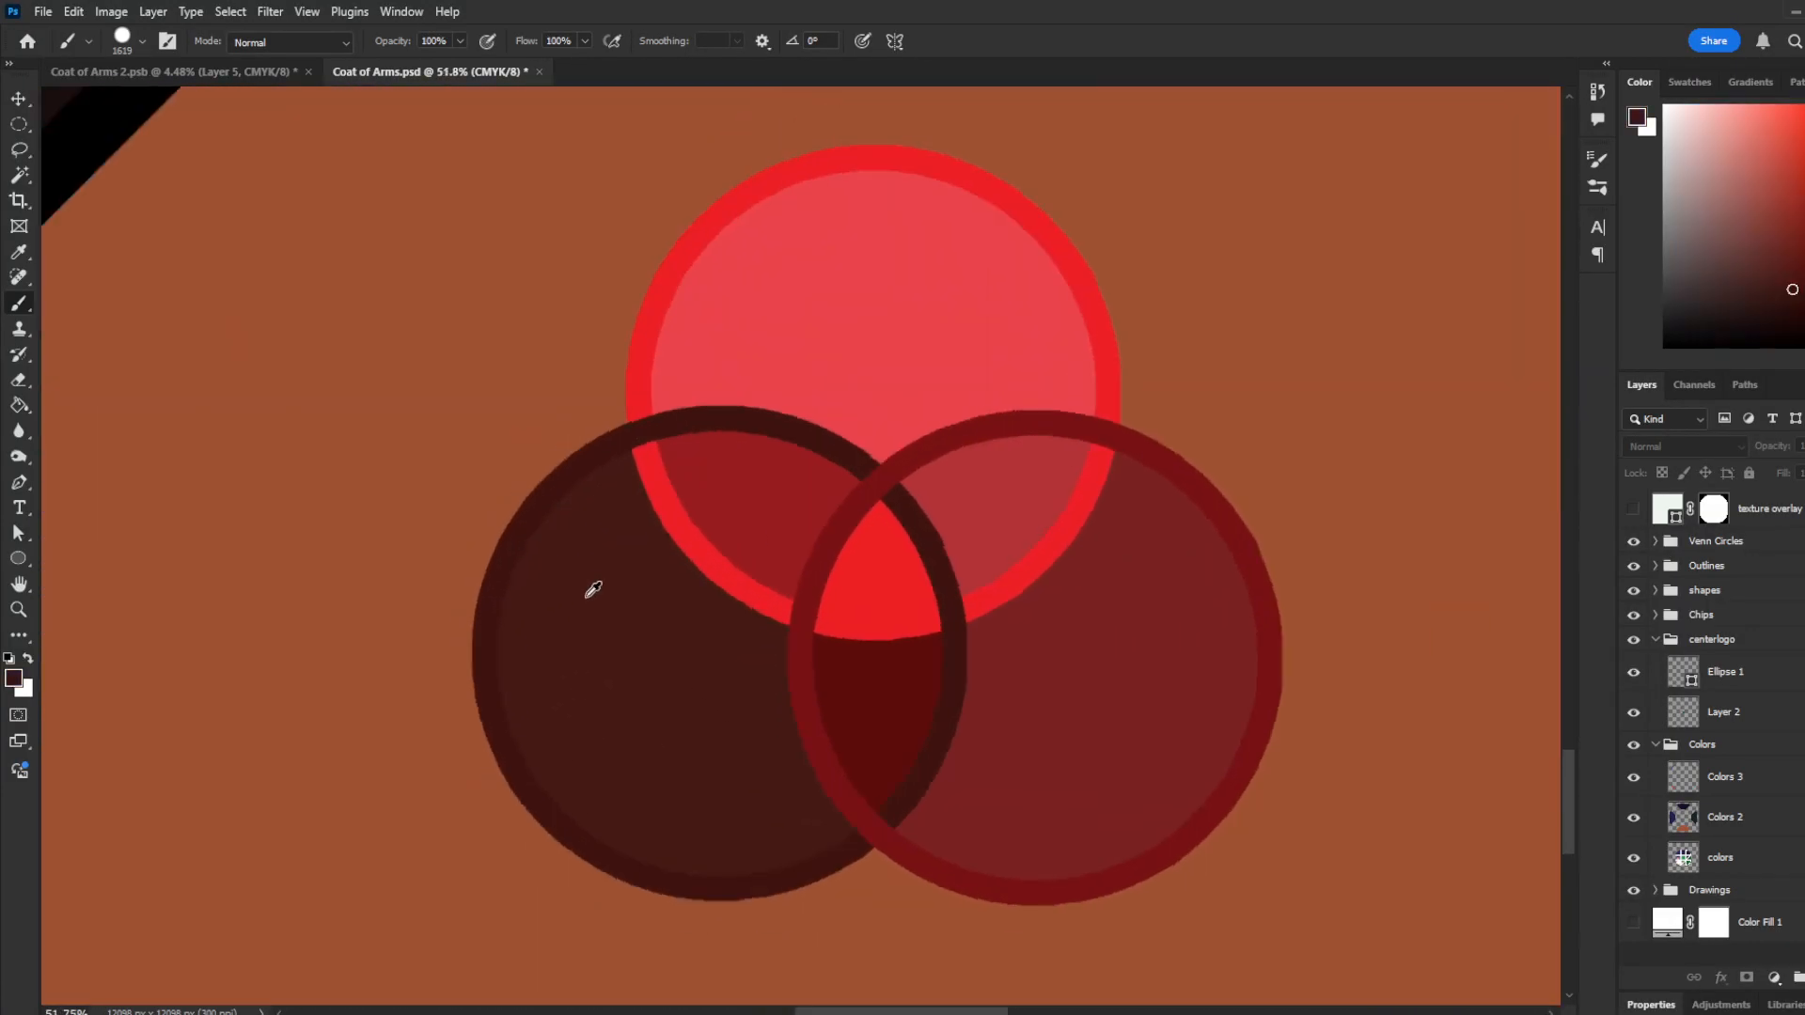
pyautogui.scroll(-1, 593, 589)
pyautogui.scroll(2, 662, 431)
pyautogui.scroll(-2, 512, 517)
pyautogui.scroll(1, 733, 355)
pyautogui.scroll(-1, 530, 476)
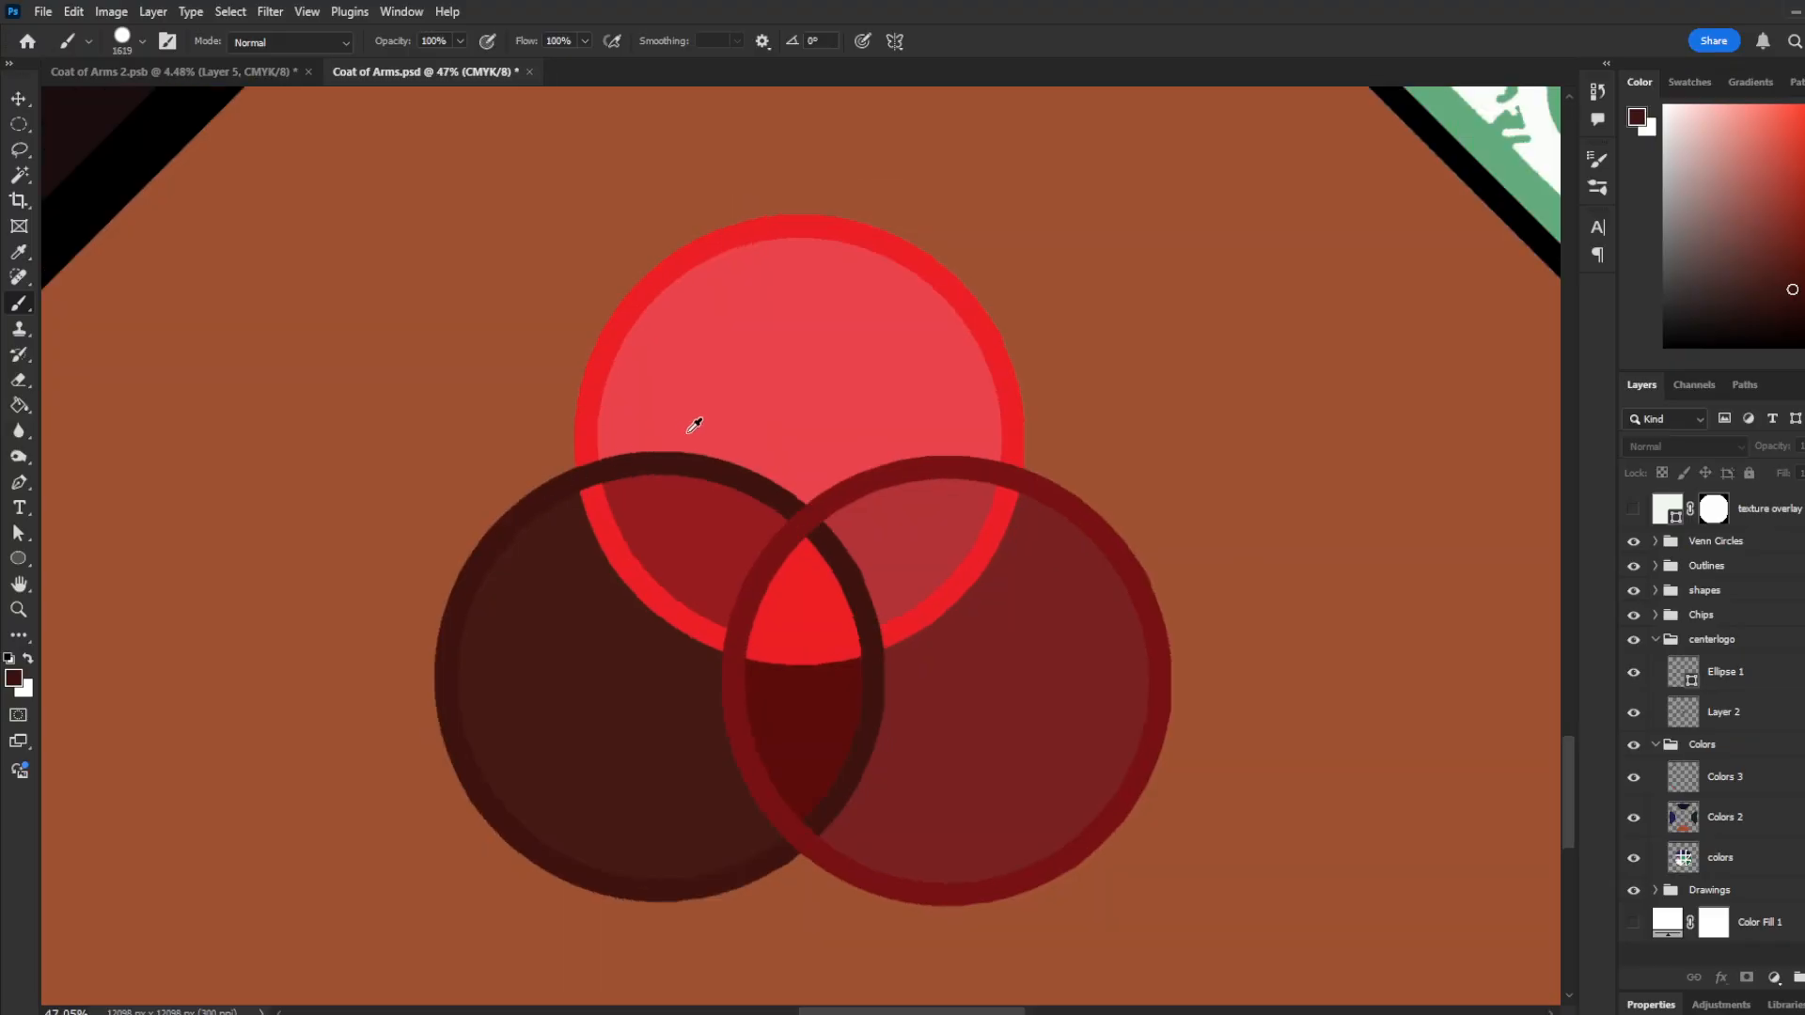
pyautogui.keyDown('alt'); pyautogui.click(787, 220); pyautogui.keyUp('alt')
pyautogui.keyDown('alt'); pyautogui.click(1068, 488); pyautogui.keyUp('alt')
pyautogui.keyDown('alt'); pyautogui.click(915, 534); pyautogui.keyUp('alt')
pyautogui.keyDown('alt'); pyautogui.click(693, 529); pyautogui.keyUp('alt')
pyautogui.keyDown('alt'); pyautogui.click(830, 722); pyautogui.keyUp('alt')
pyautogui.keyDown('alt'); pyautogui.click(804, 572); pyautogui.keyUp('alt')
# Step: Inspect the bright red overlap at the centre of the orange-brown panel's three circles
pyautogui.scroll(5, 804, 573)
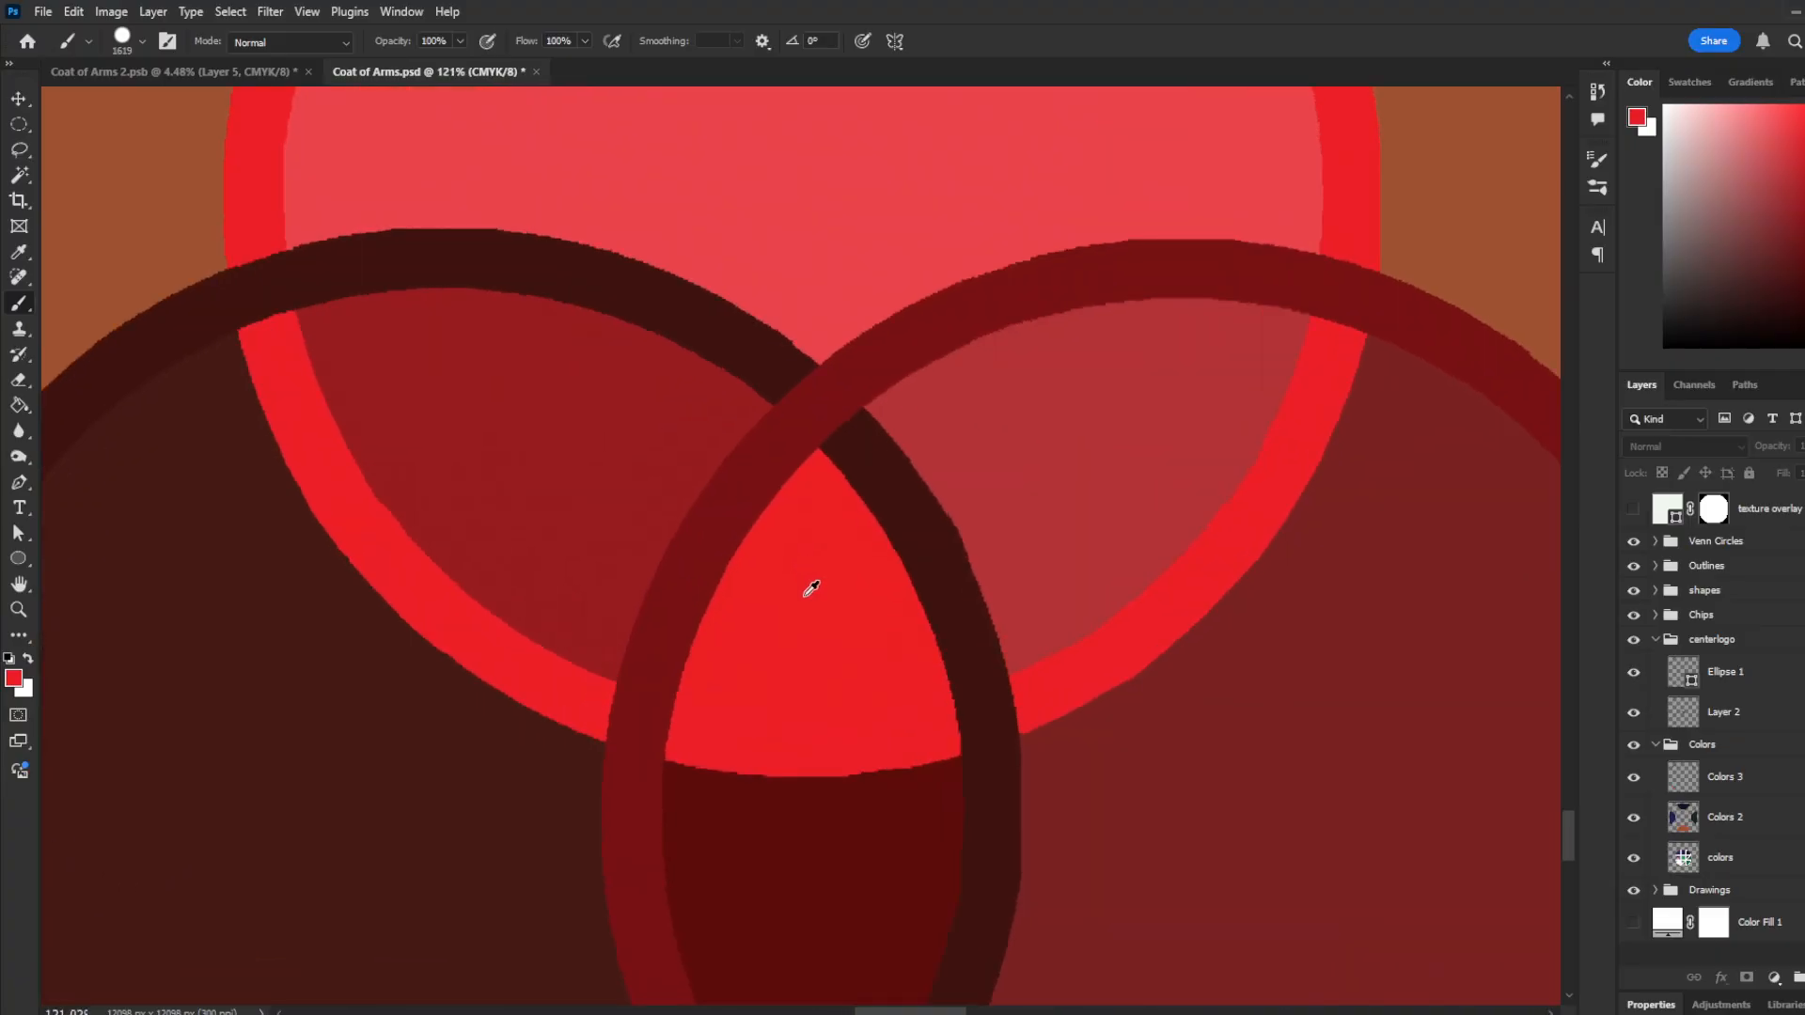
pyautogui.scroll(-2, 786, 611)
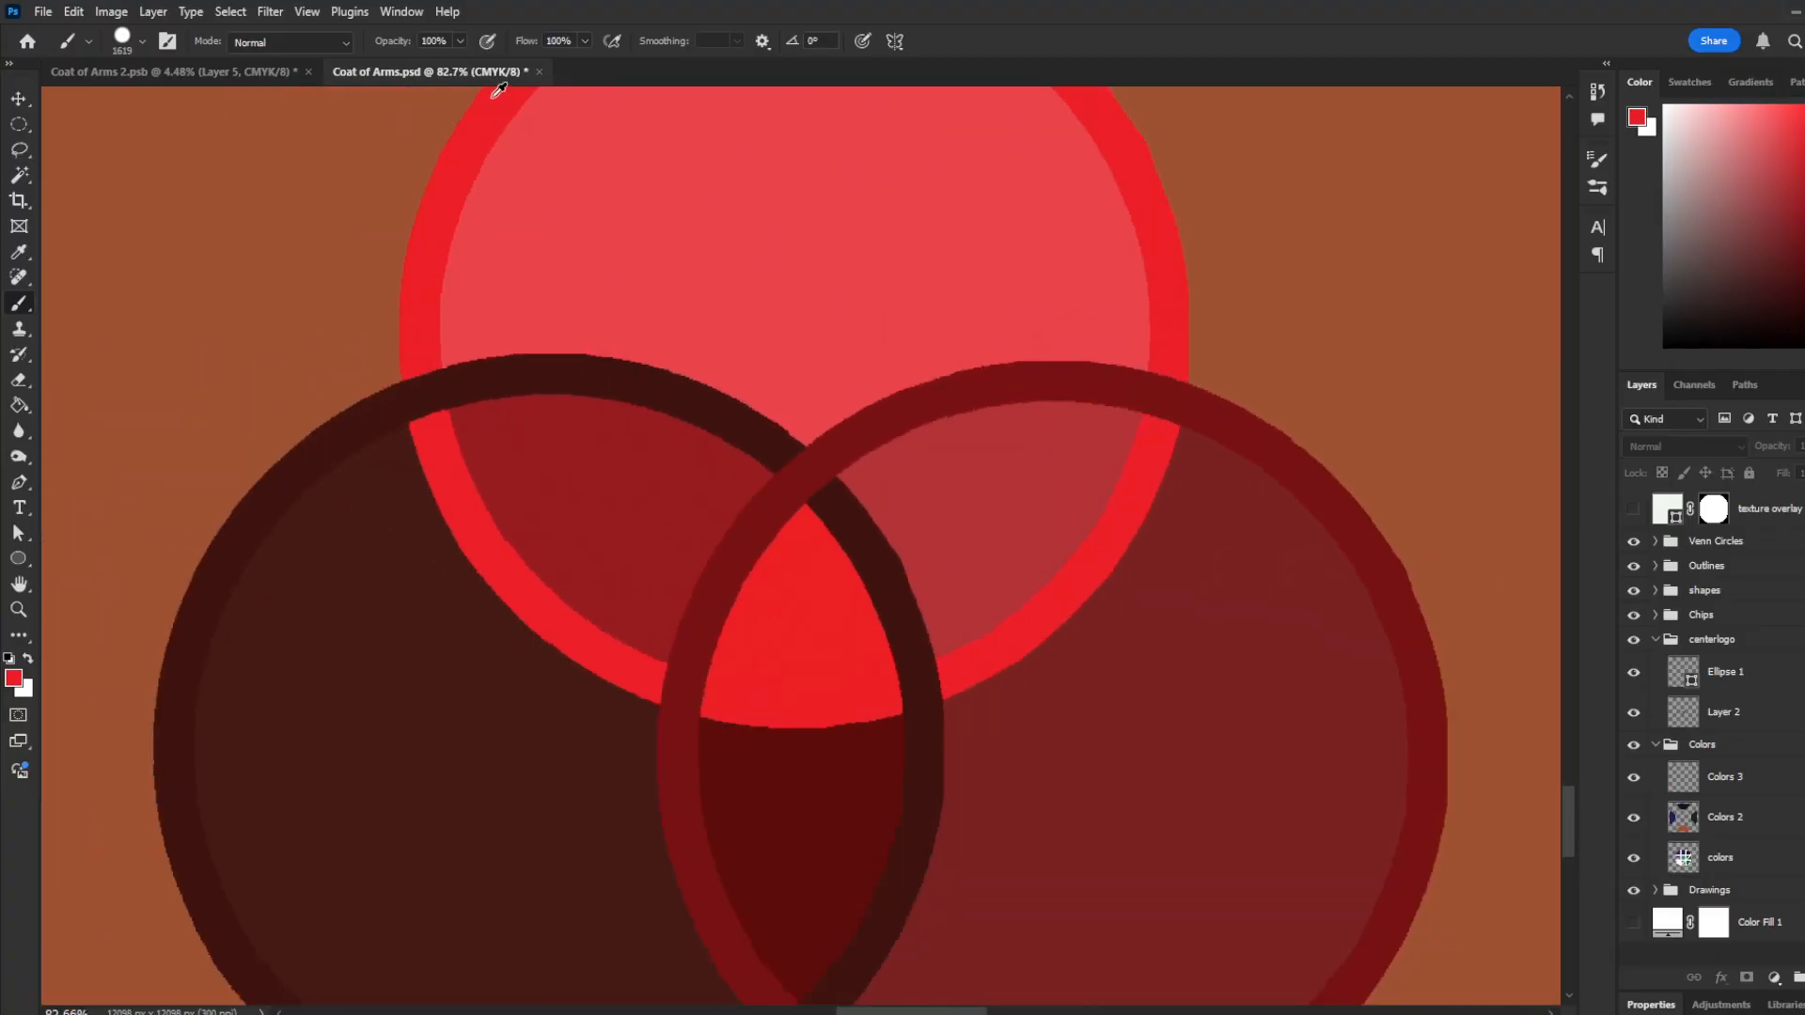
pyautogui.scroll(-6, 611, 592)
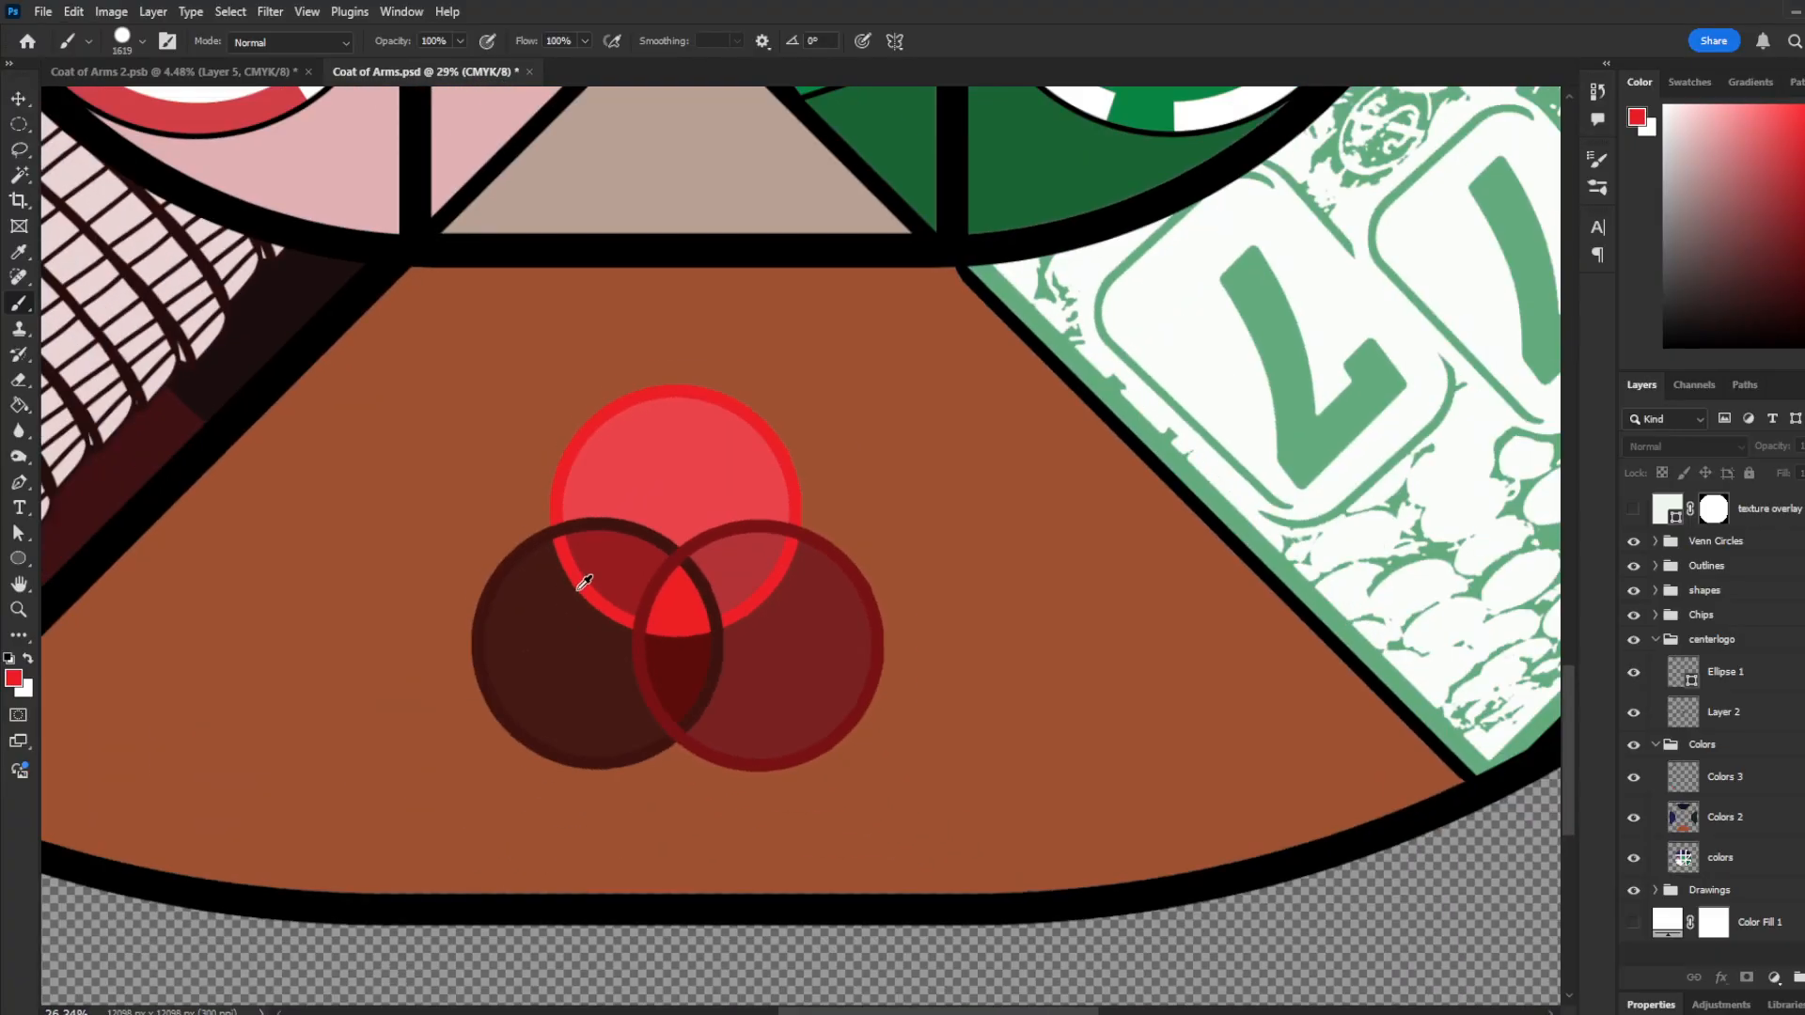
pyautogui.scroll(-3, 564, 580)
# Step: Inspect how the five green circles overlap in the dark green panel
pyautogui.scroll(5, 883, 330)
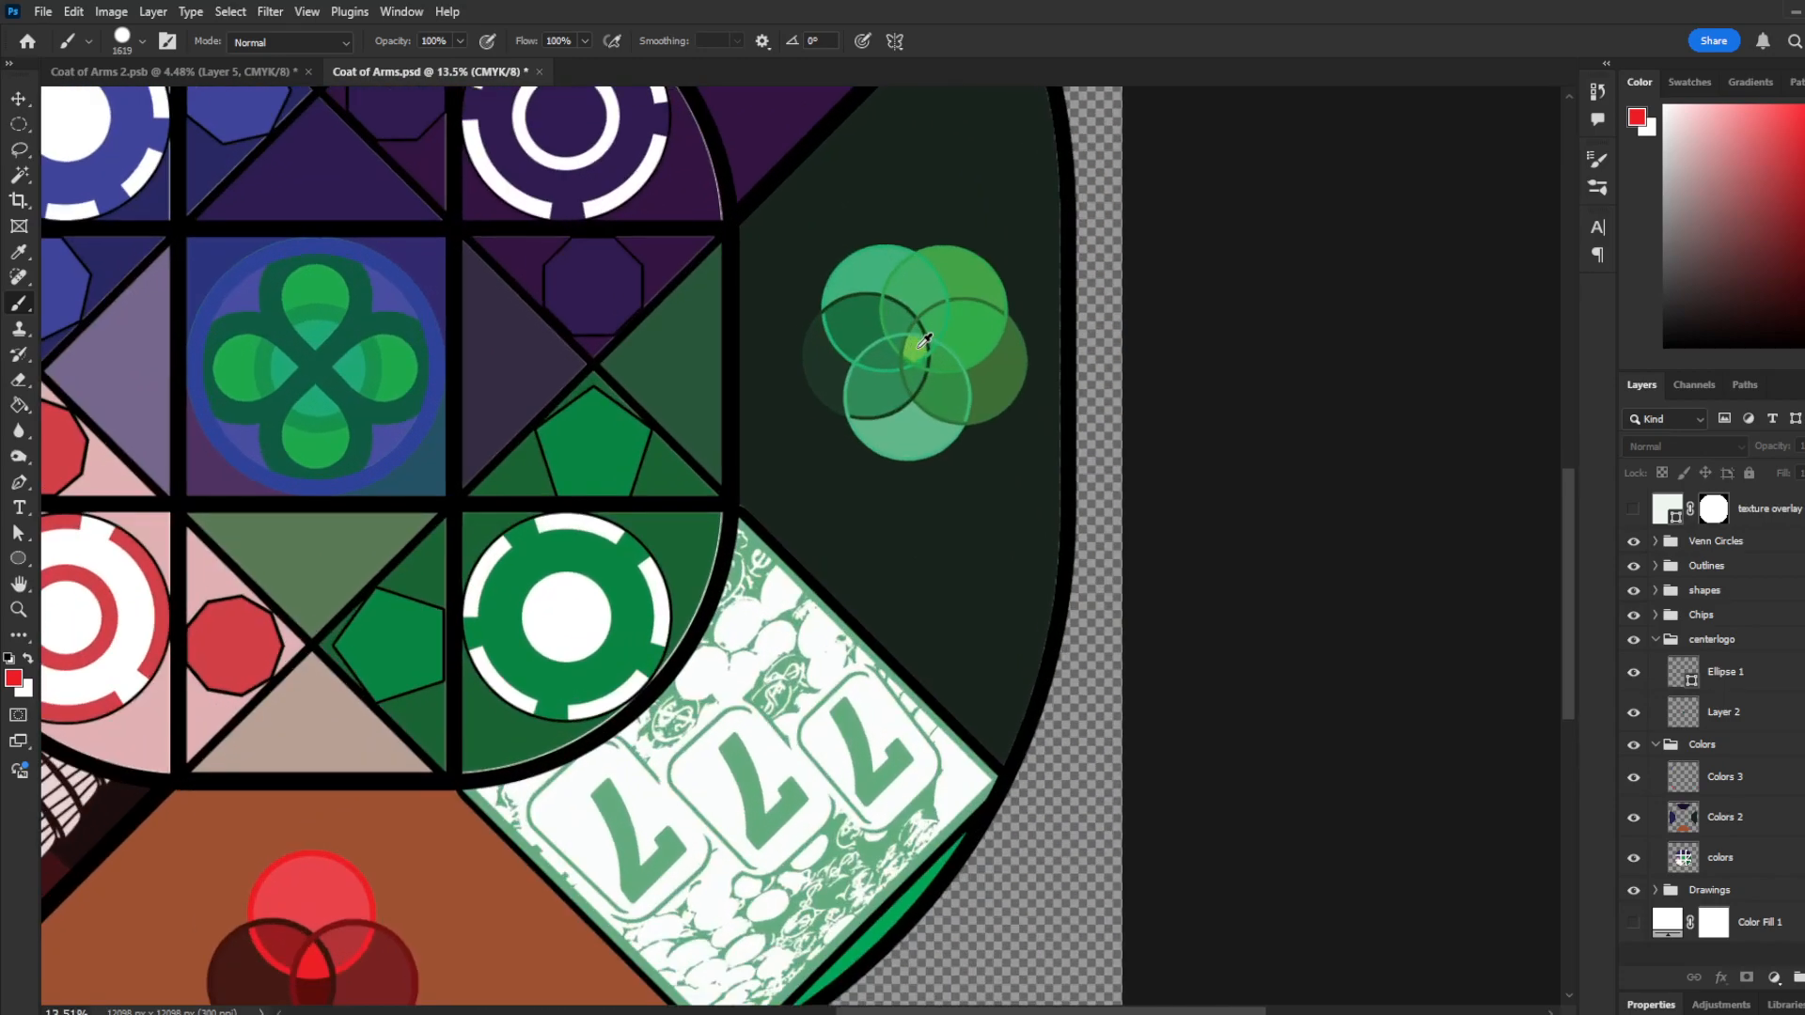
pyautogui.scroll(4, 978, 342)
pyautogui.scroll(-2, 709, 471)
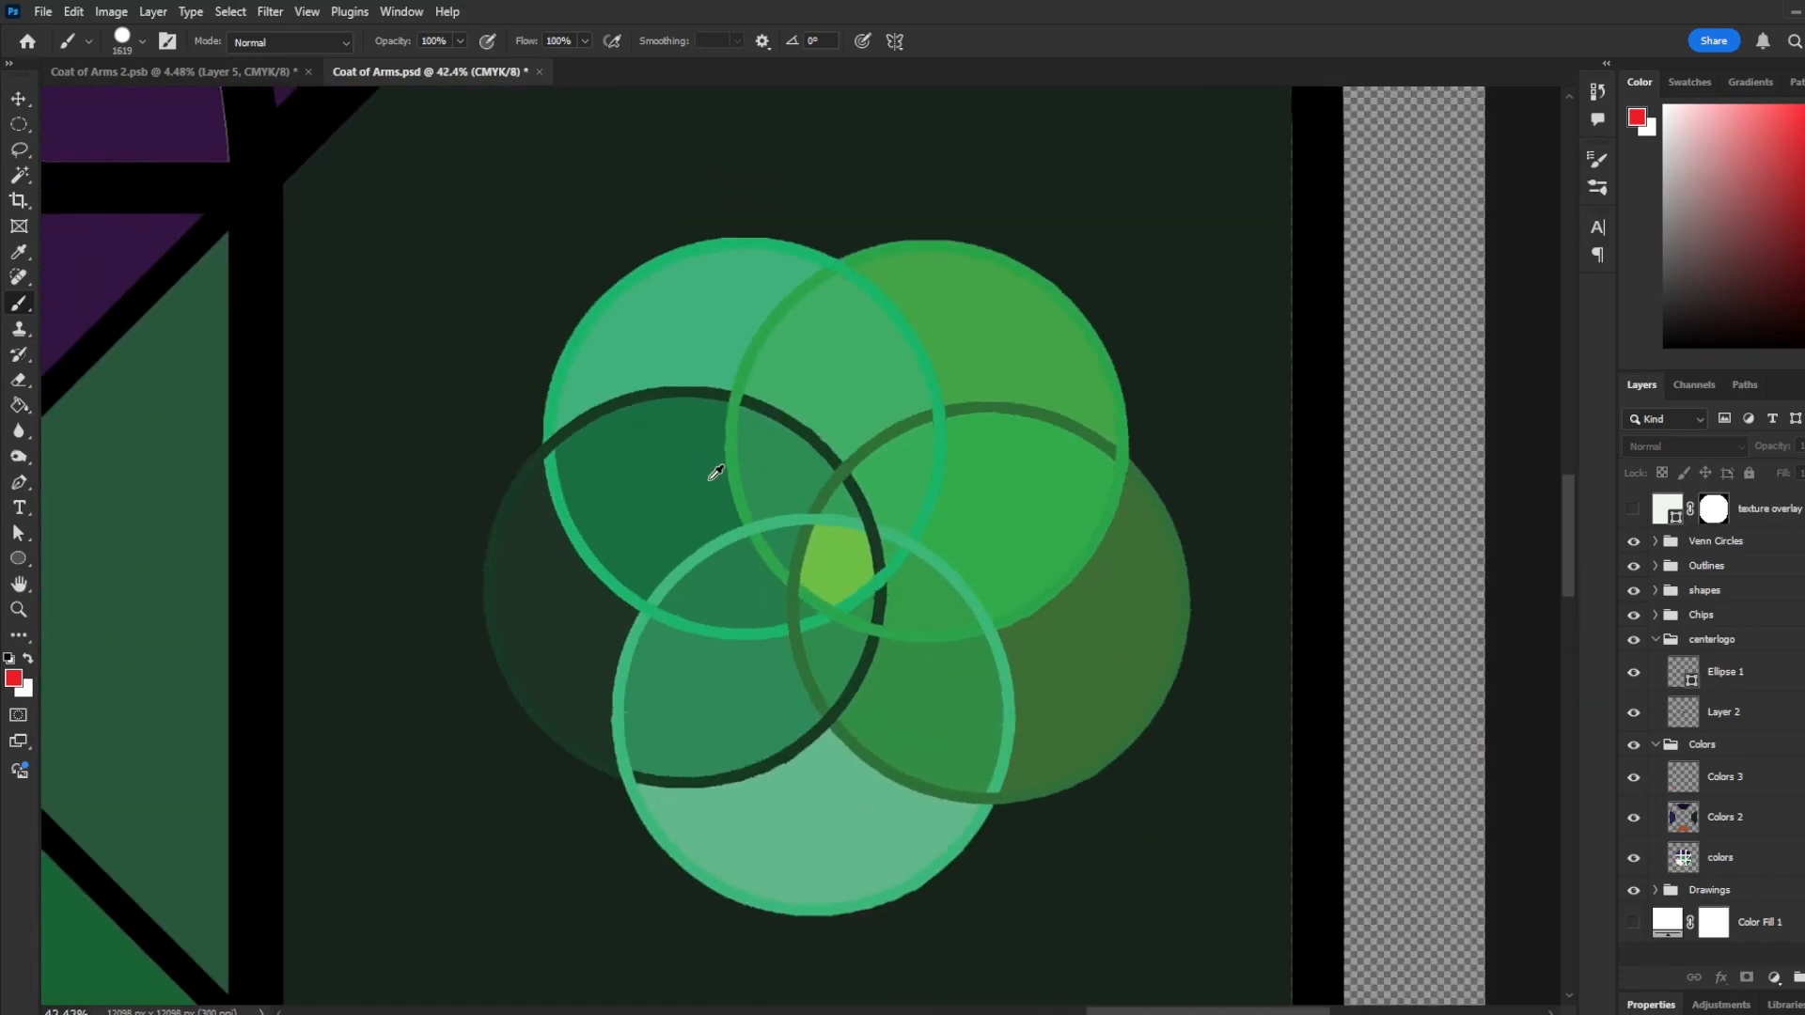
pyautogui.scroll(-1, 846, 376)
pyautogui.scroll(-5, 1035, 435)
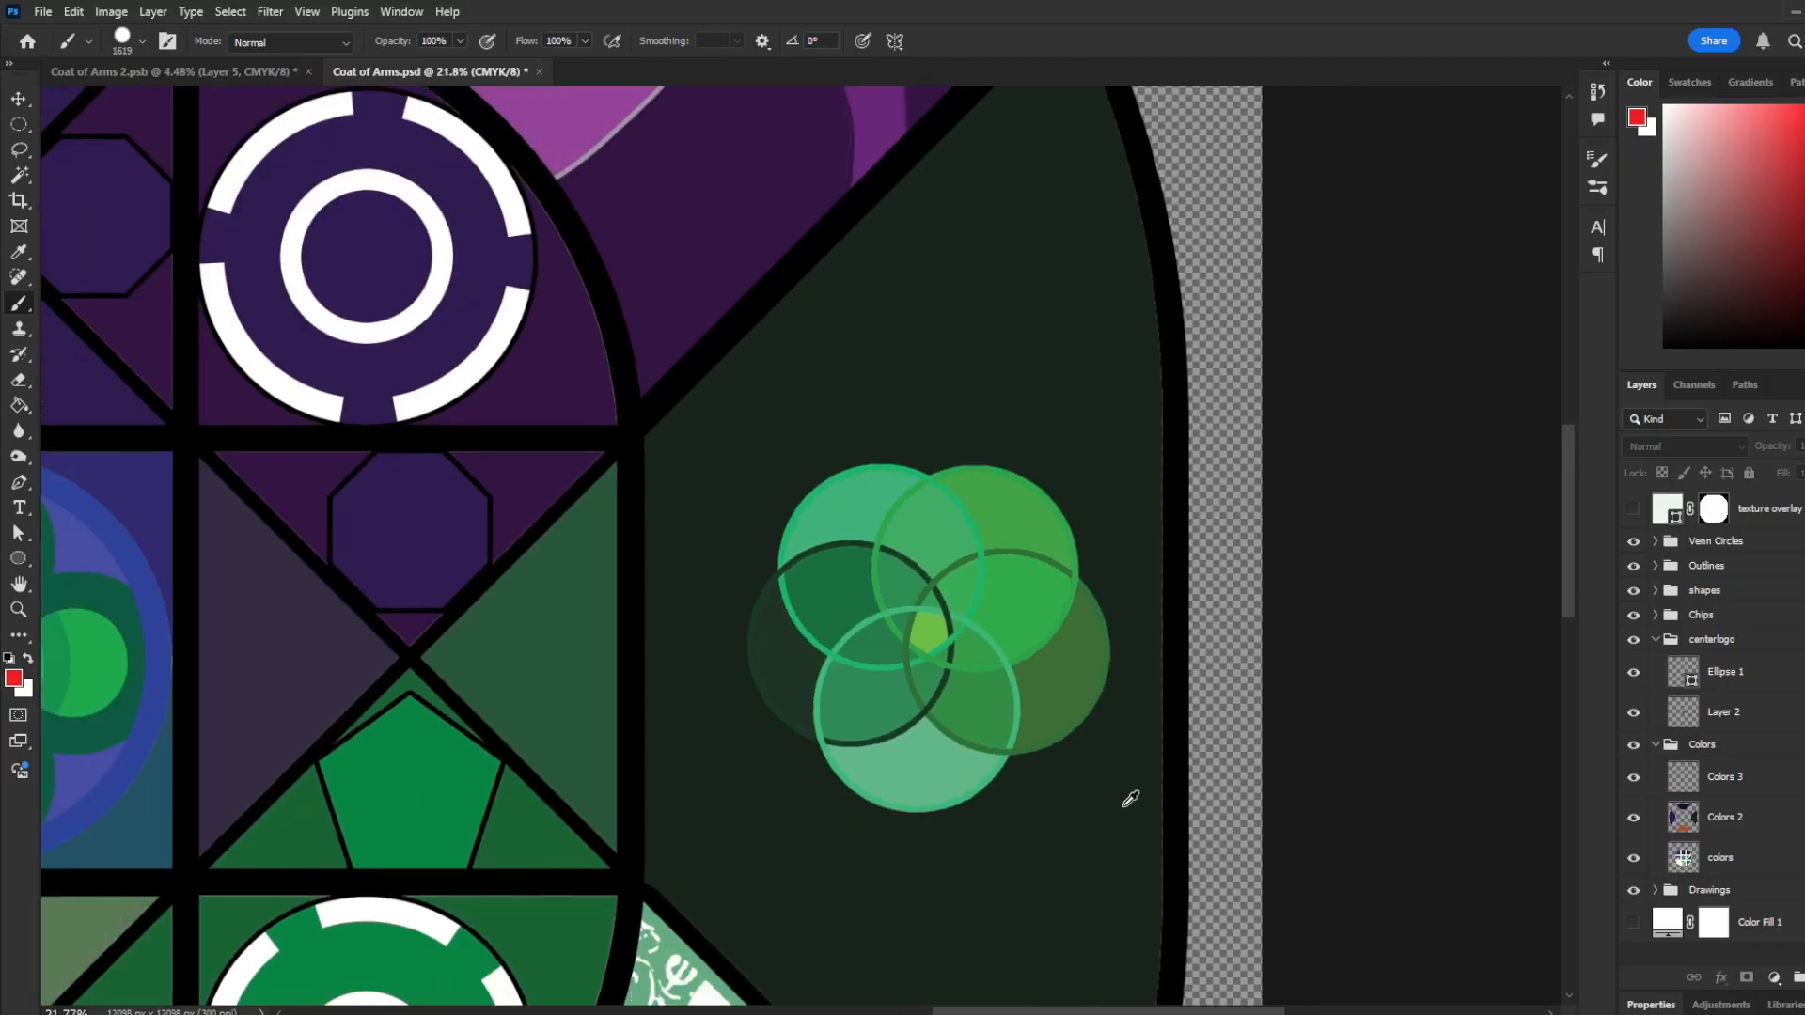
# Step: Sample the colours of the four overlapping circles in the dark purple panel, including their central overlap
pyautogui.scroll(6, 669, 350)
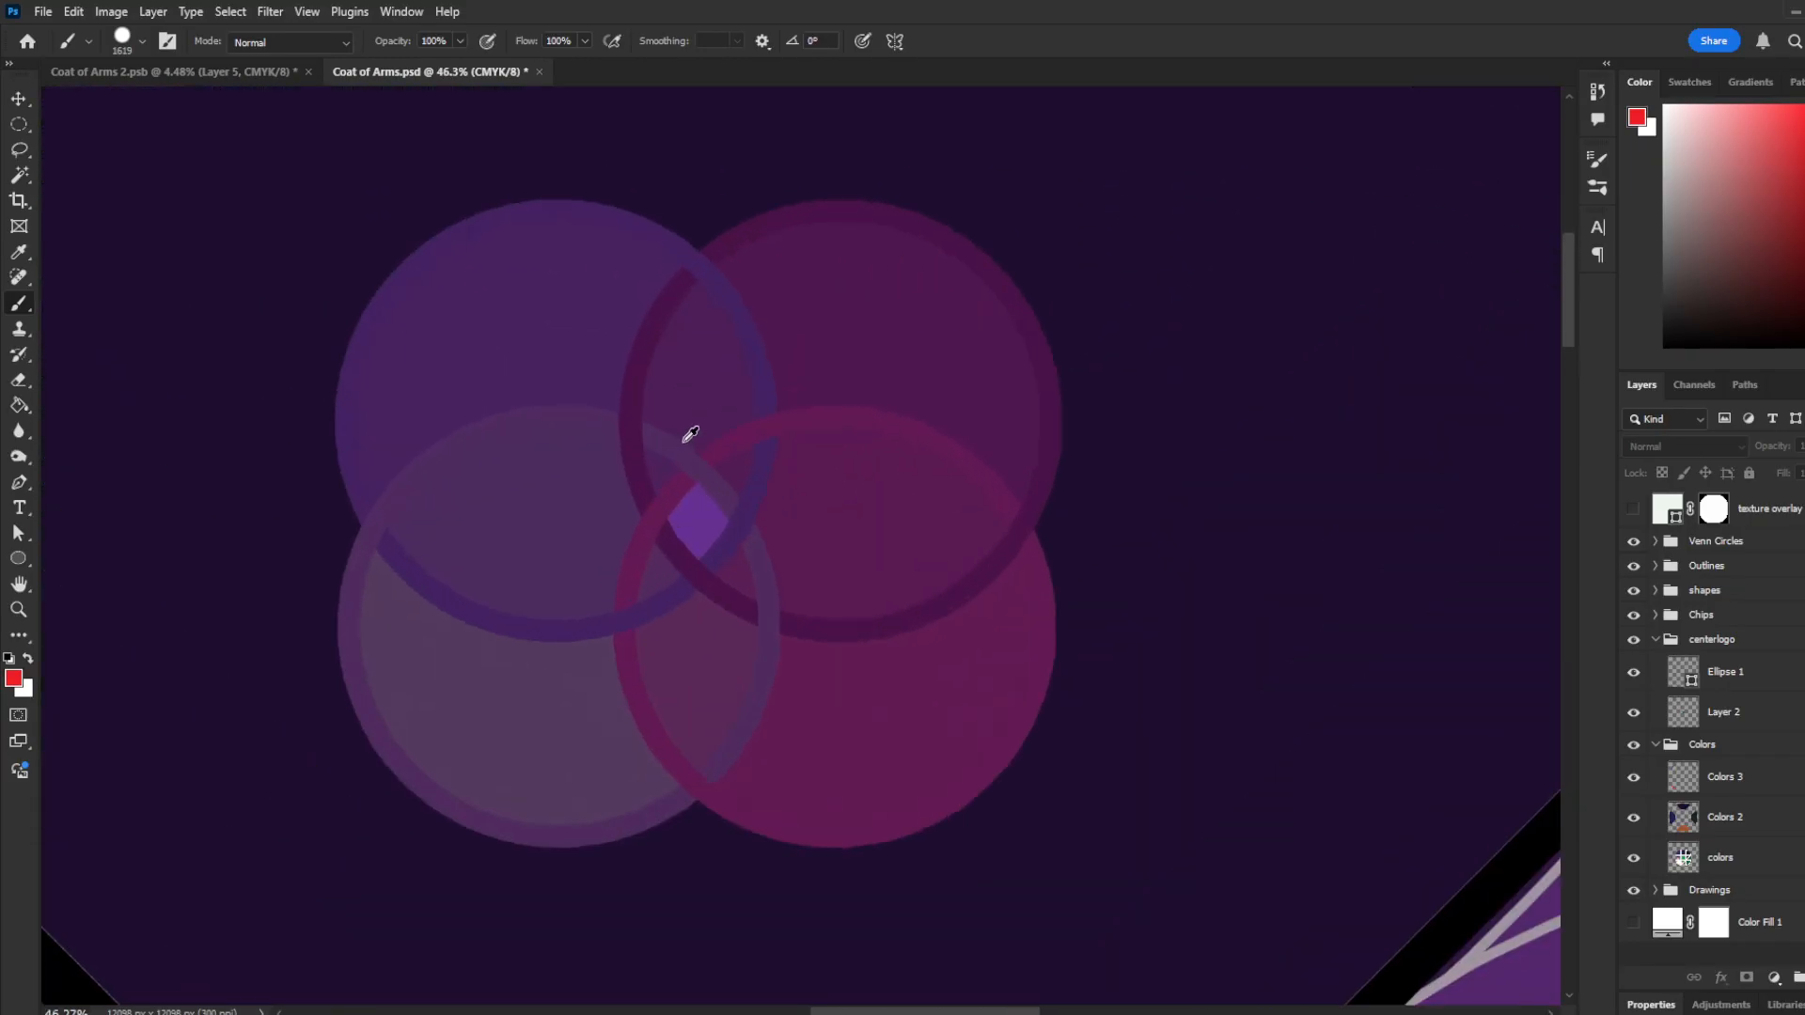
pyautogui.keyDown('alt'); pyautogui.click(562, 329); pyautogui.keyUp('alt')
pyautogui.moveTo(742, 635); pyautogui.dragTo(690, 517)
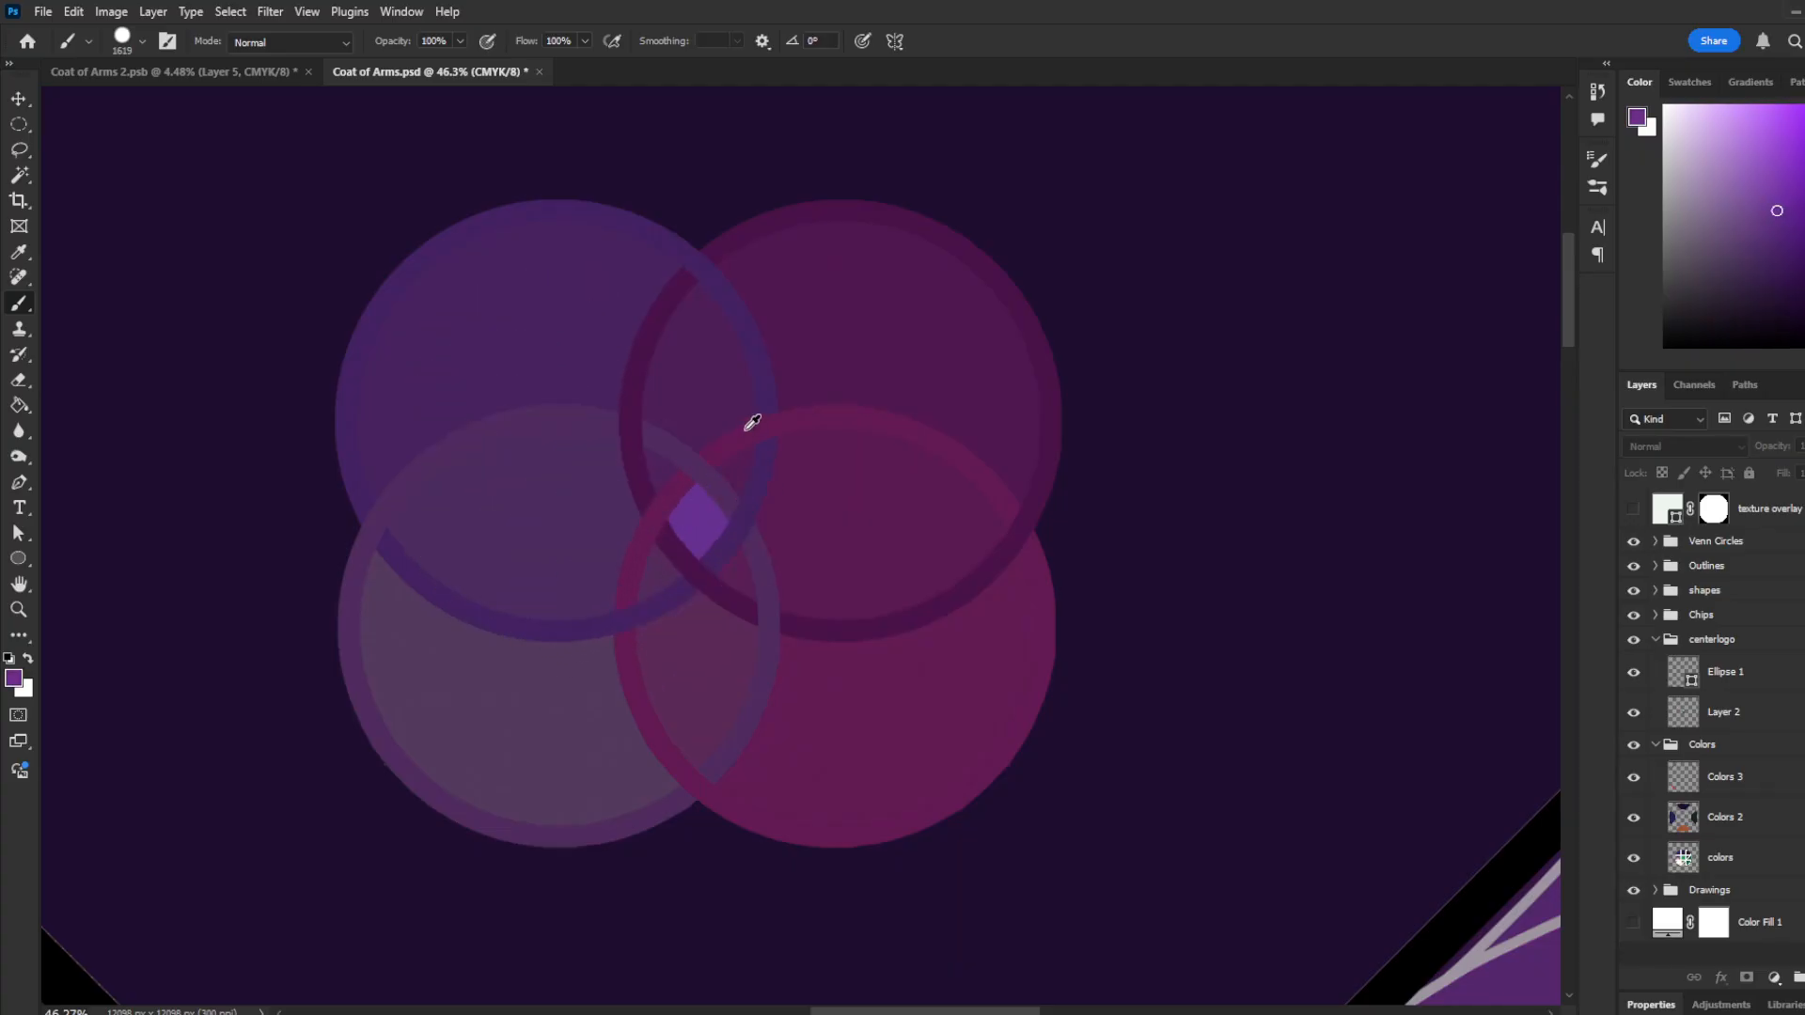
pyautogui.scroll(-6, 752, 422)
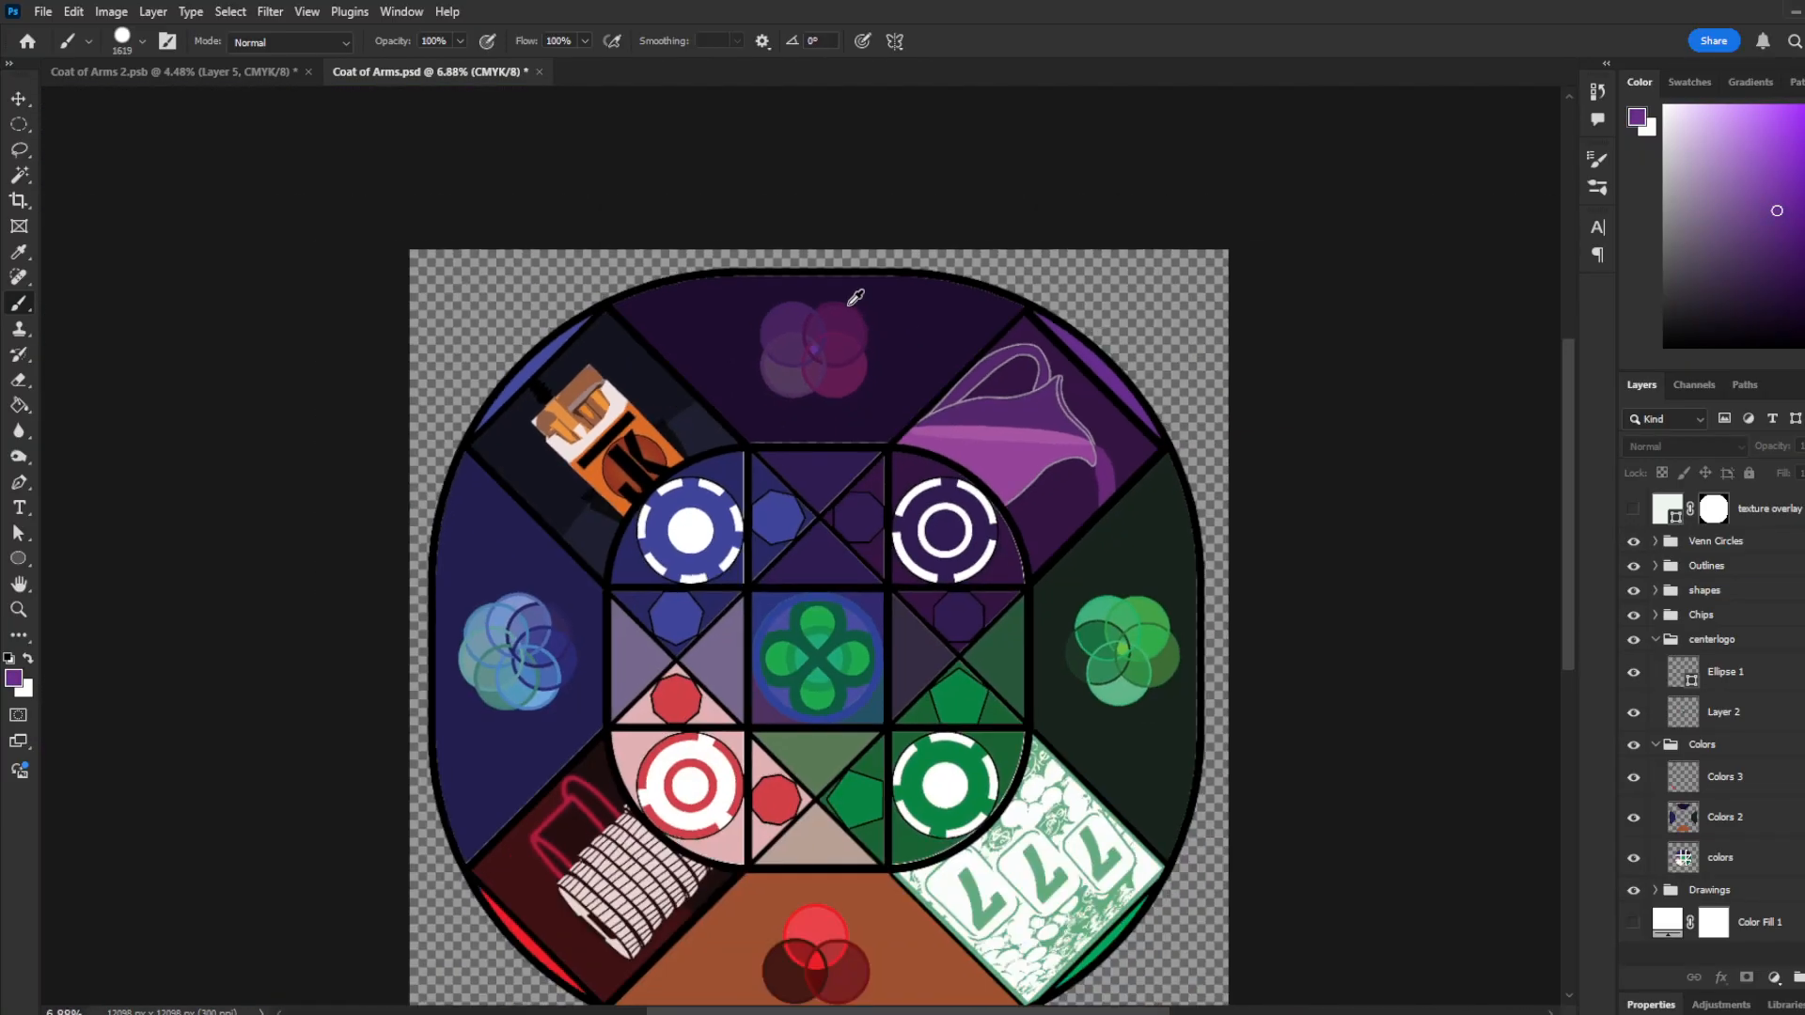
# Step: Sample the background colours of the navy, dark purple and orange-brown outer panels
pyautogui.keyDown('alt'); pyautogui.click(545, 542); pyautogui.keyUp('alt')
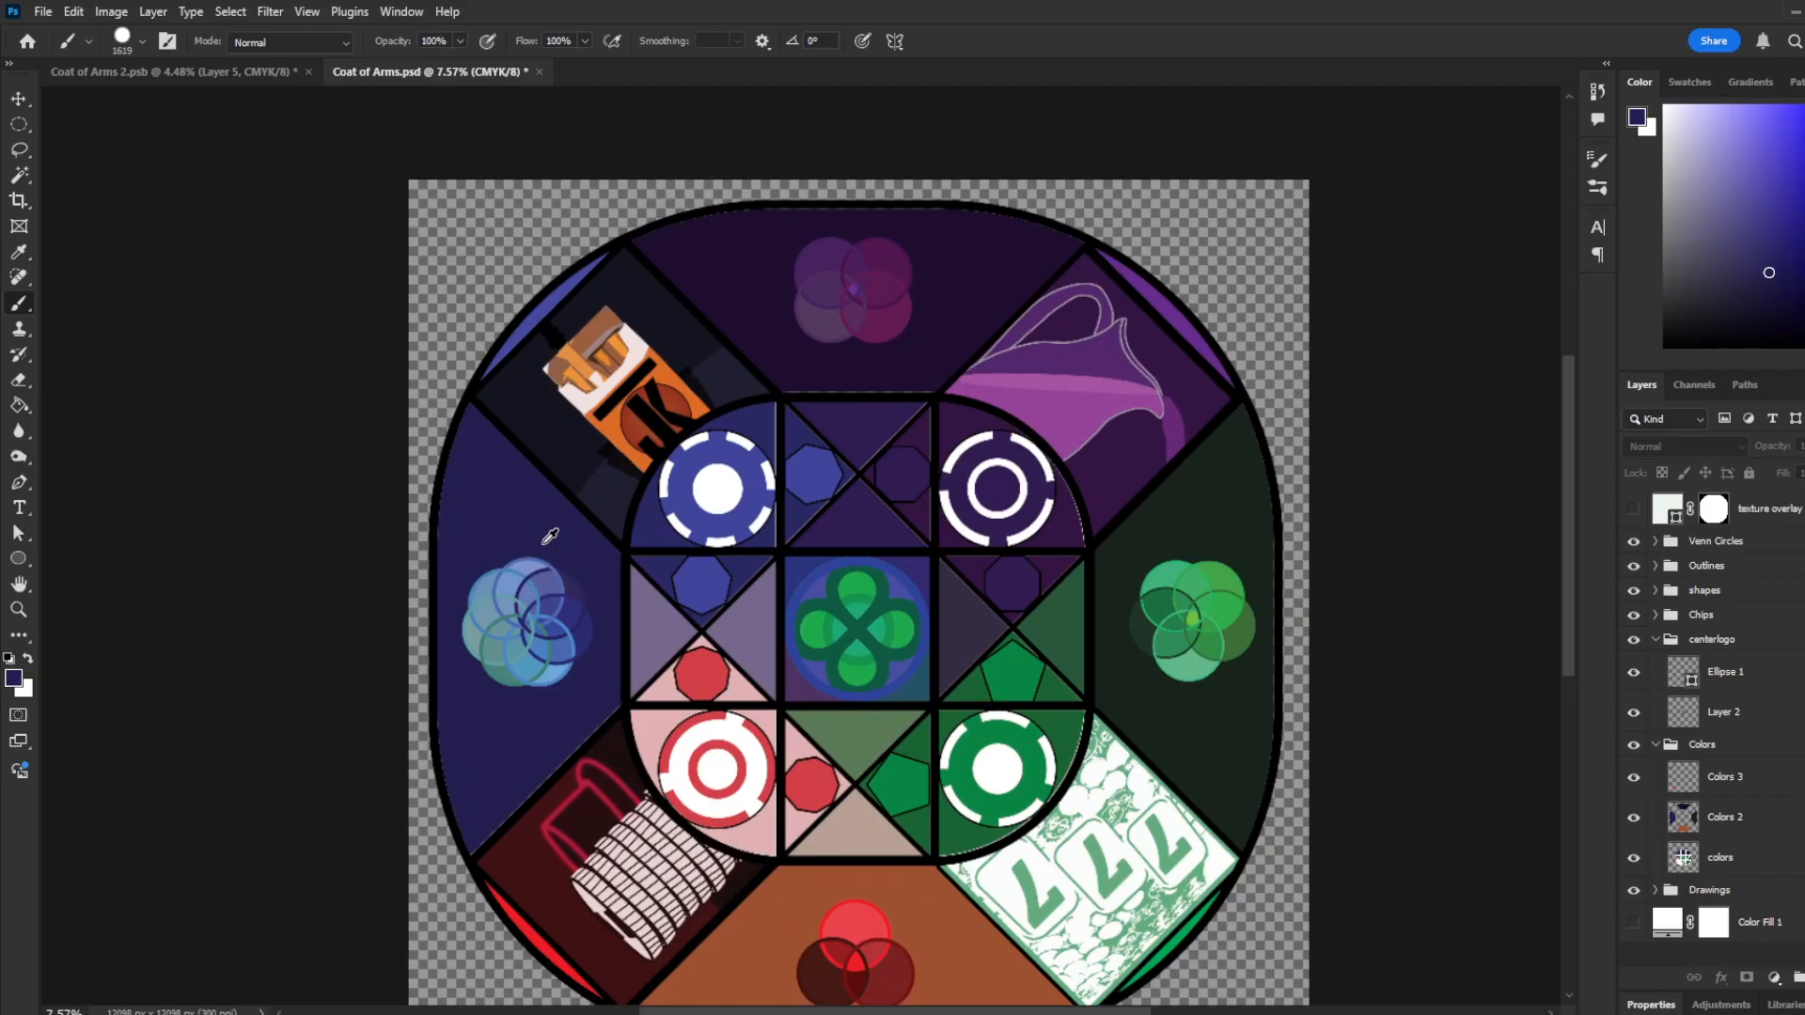
pyautogui.keyDown('alt'); pyautogui.click(776, 300); pyautogui.keyUp('alt')
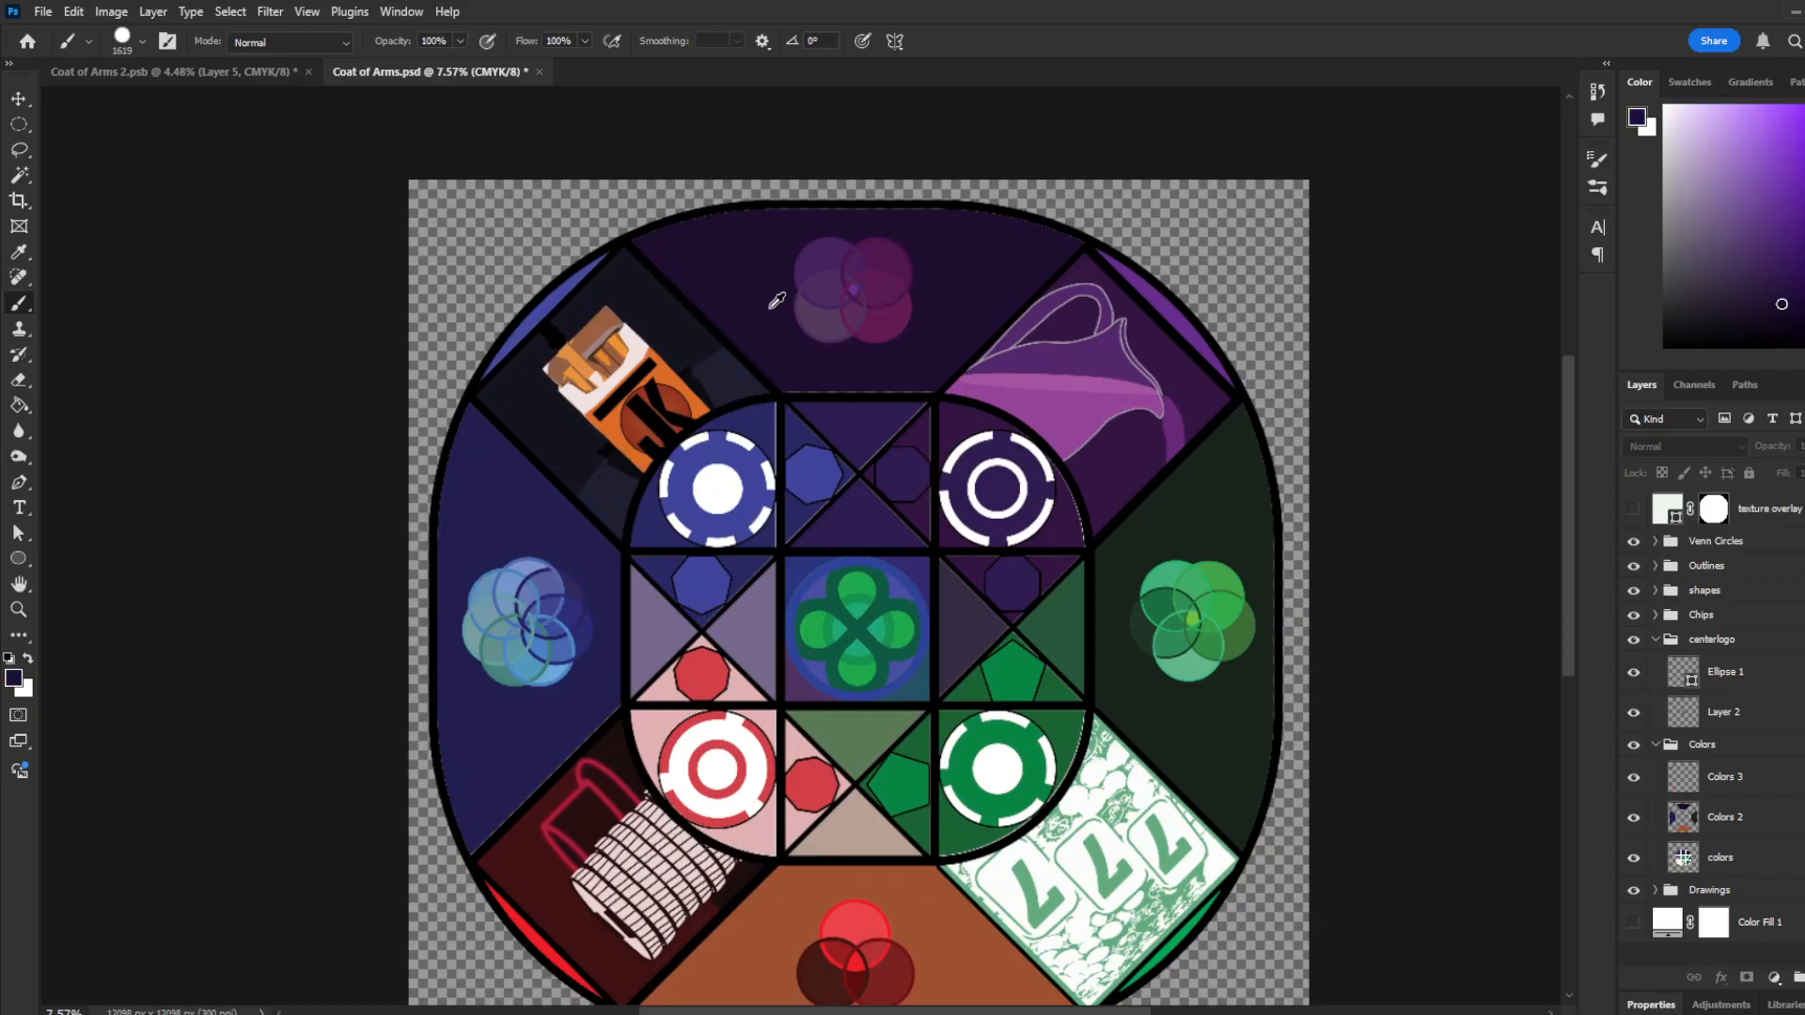
pyautogui.keyDown('alt'); pyautogui.click(850, 417); pyautogui.keyUp('alt')
pyautogui.scroll(-2, 888, 423)
pyautogui.scroll(2, 872, 624)
pyautogui.moveTo(742, 786); pyautogui.dragTo(870, 787)
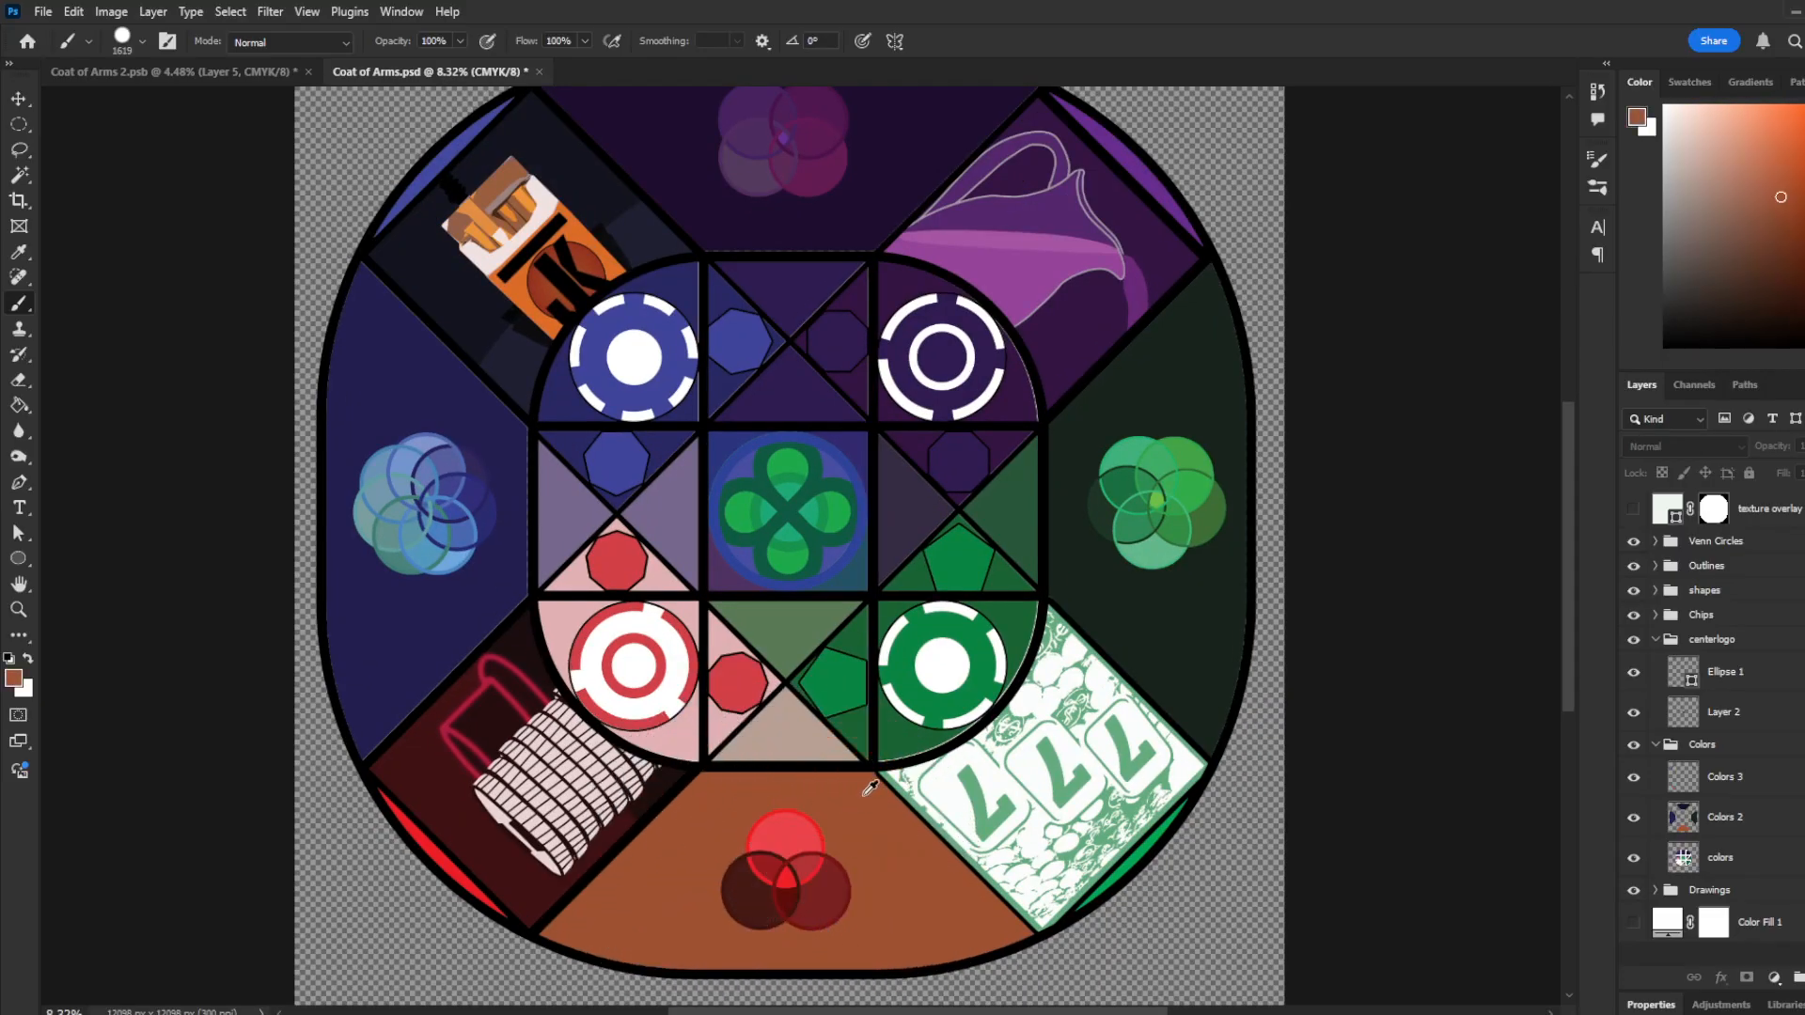
# Step: Sample the dark green panel's background and check its values in the Color Picker
pyautogui.click(1154, 599)
pyautogui.click(1635, 115)
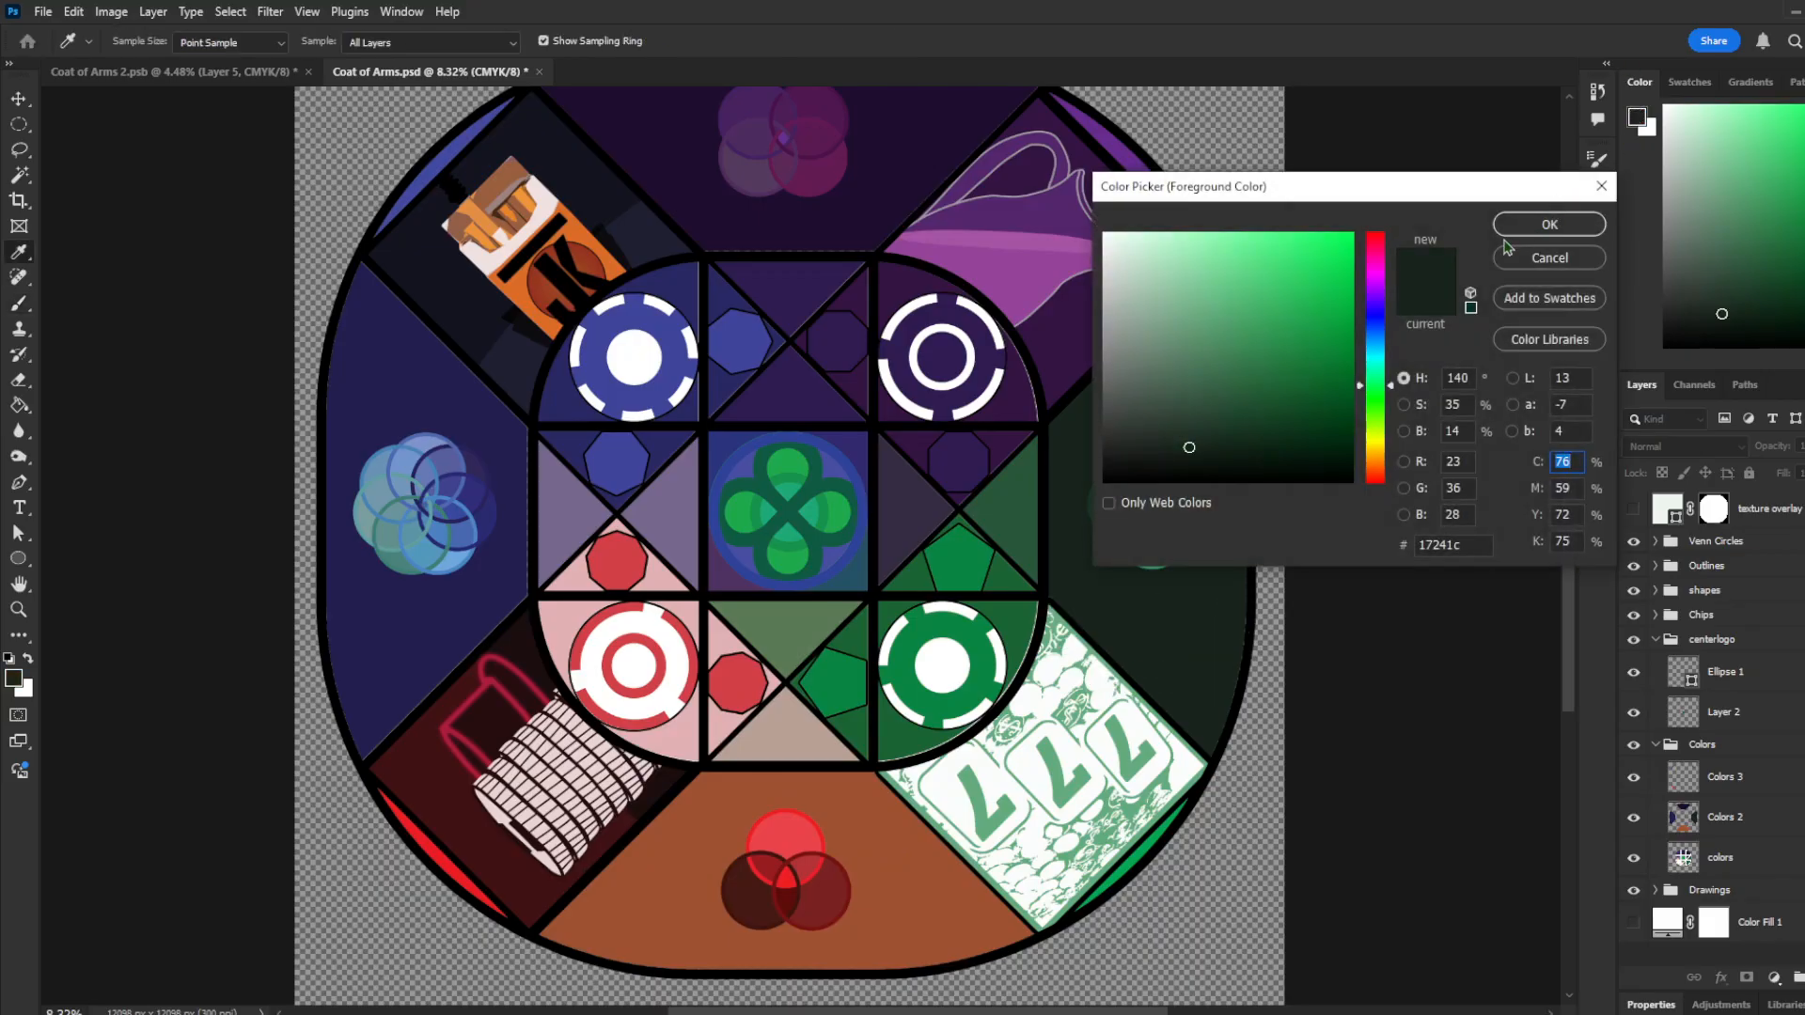
pyautogui.press('Escape')
pyautogui.scroll(-3, 895, 377)
pyautogui.scroll(4, 812, 441)
pyautogui.scroll(-3, 811, 443)
pyautogui.scroll(-1, 816, 434)
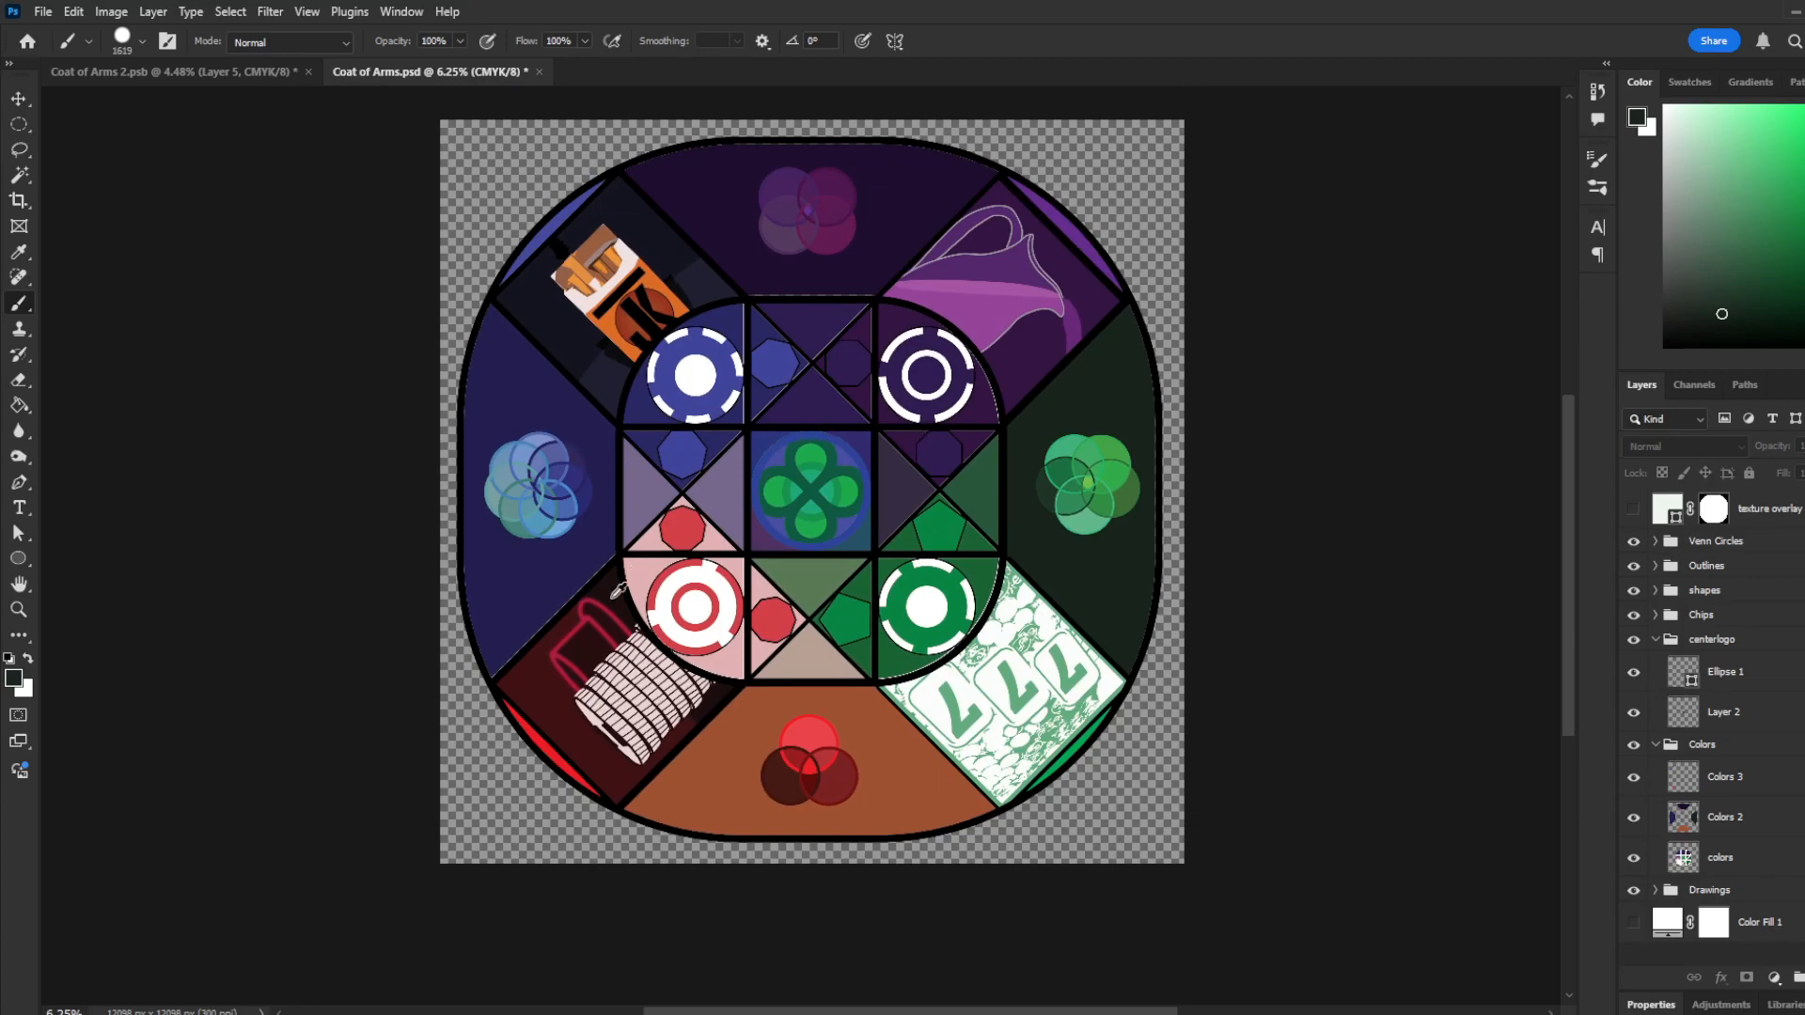
# Step: Inspect the red and blue corner slivers along the outer border and sample the blue and purple ones
pyautogui.scroll(5, 625, 582)
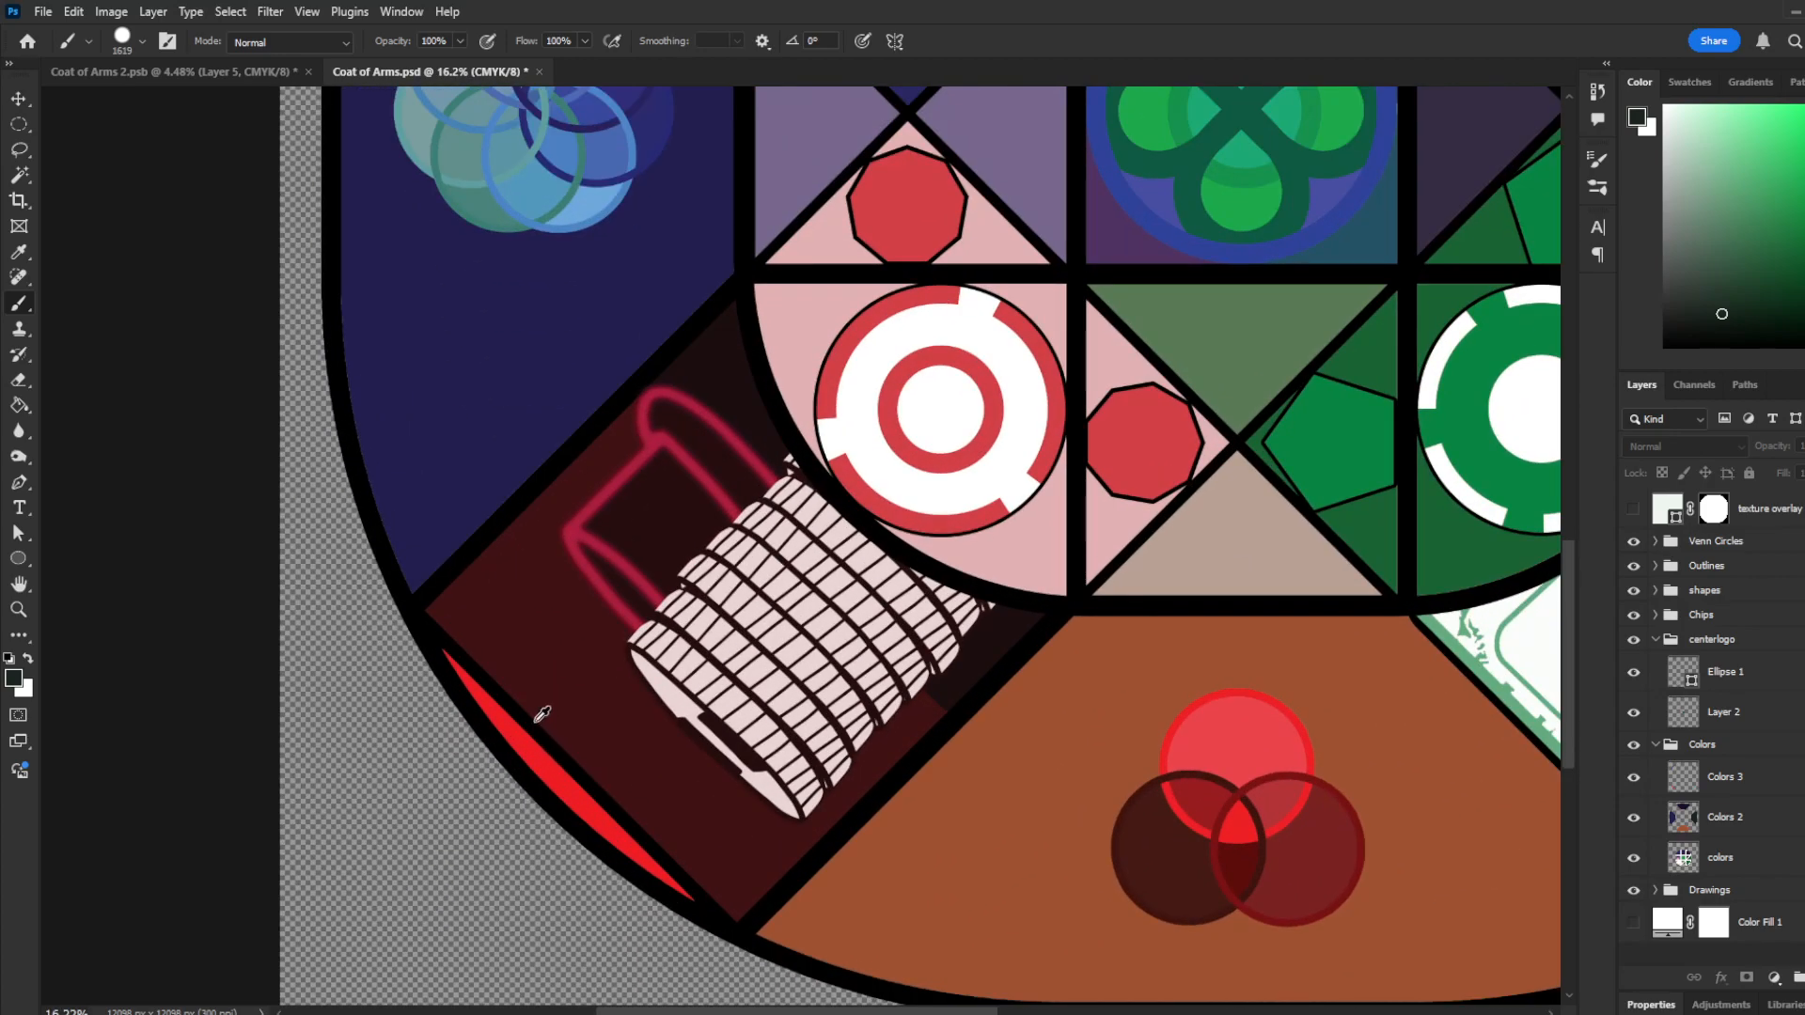
pyautogui.scroll(-5, 488, 643)
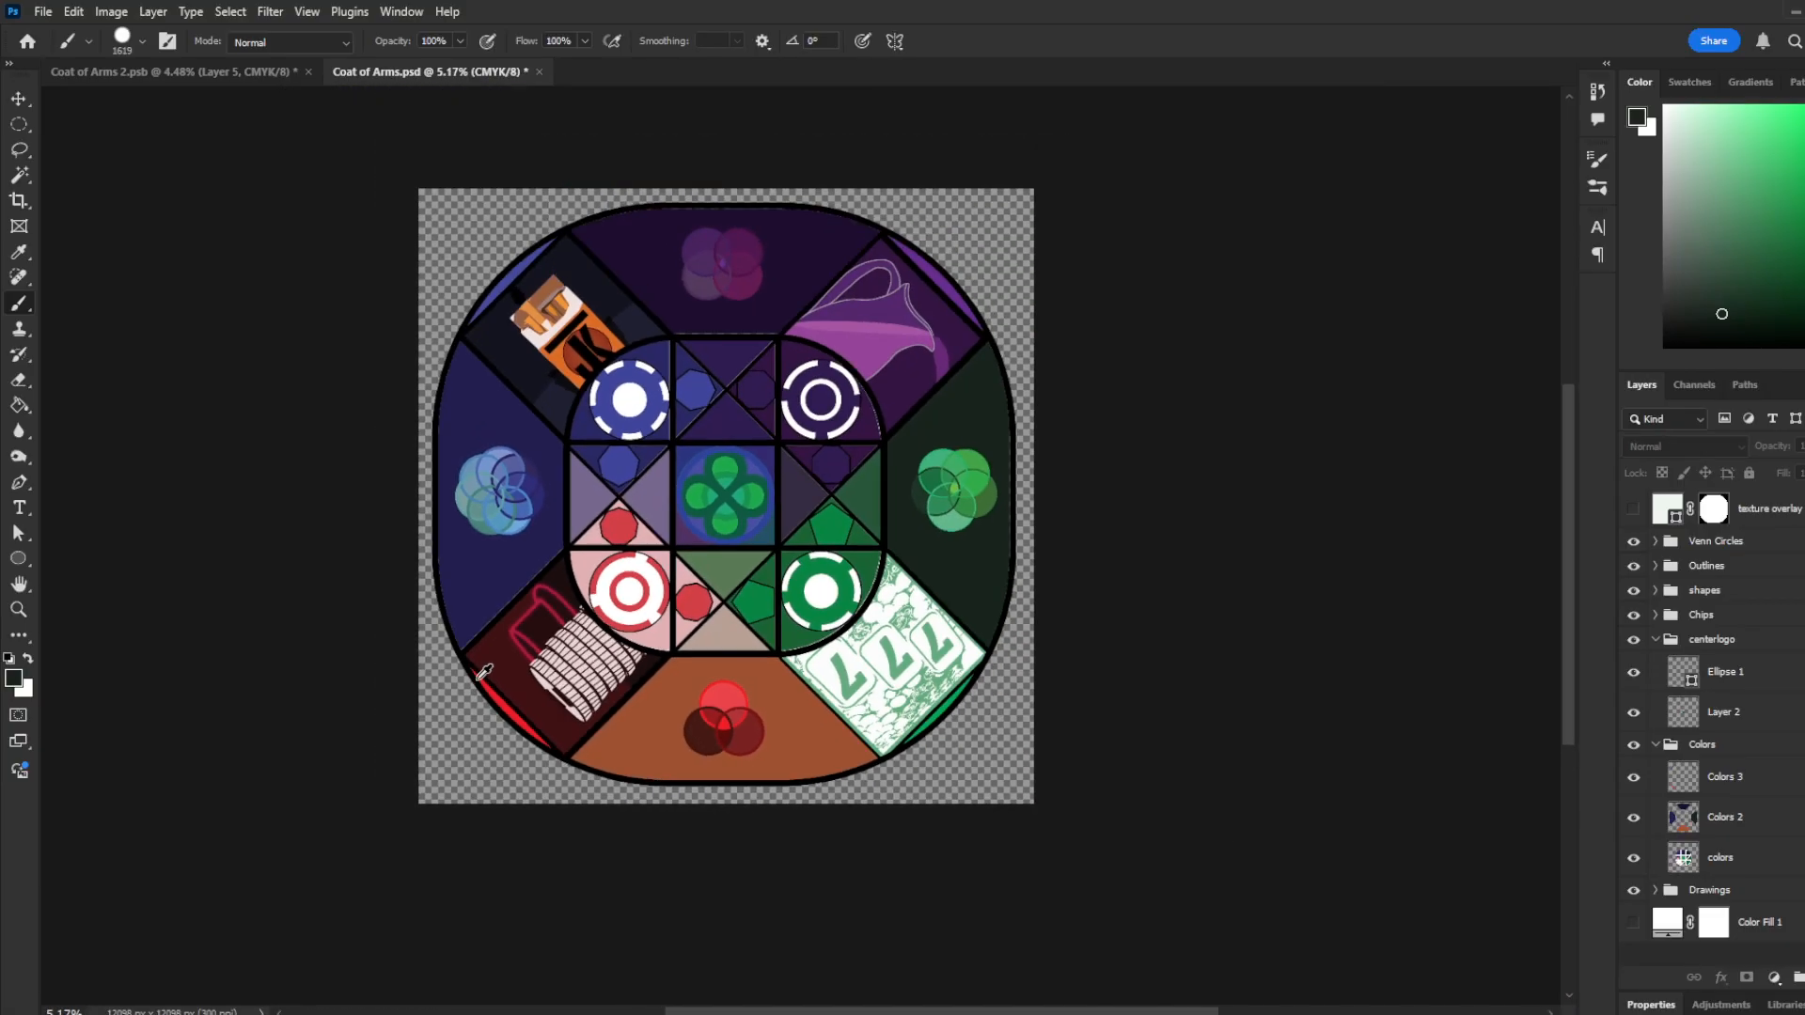
pyautogui.scroll(5, 622, 352)
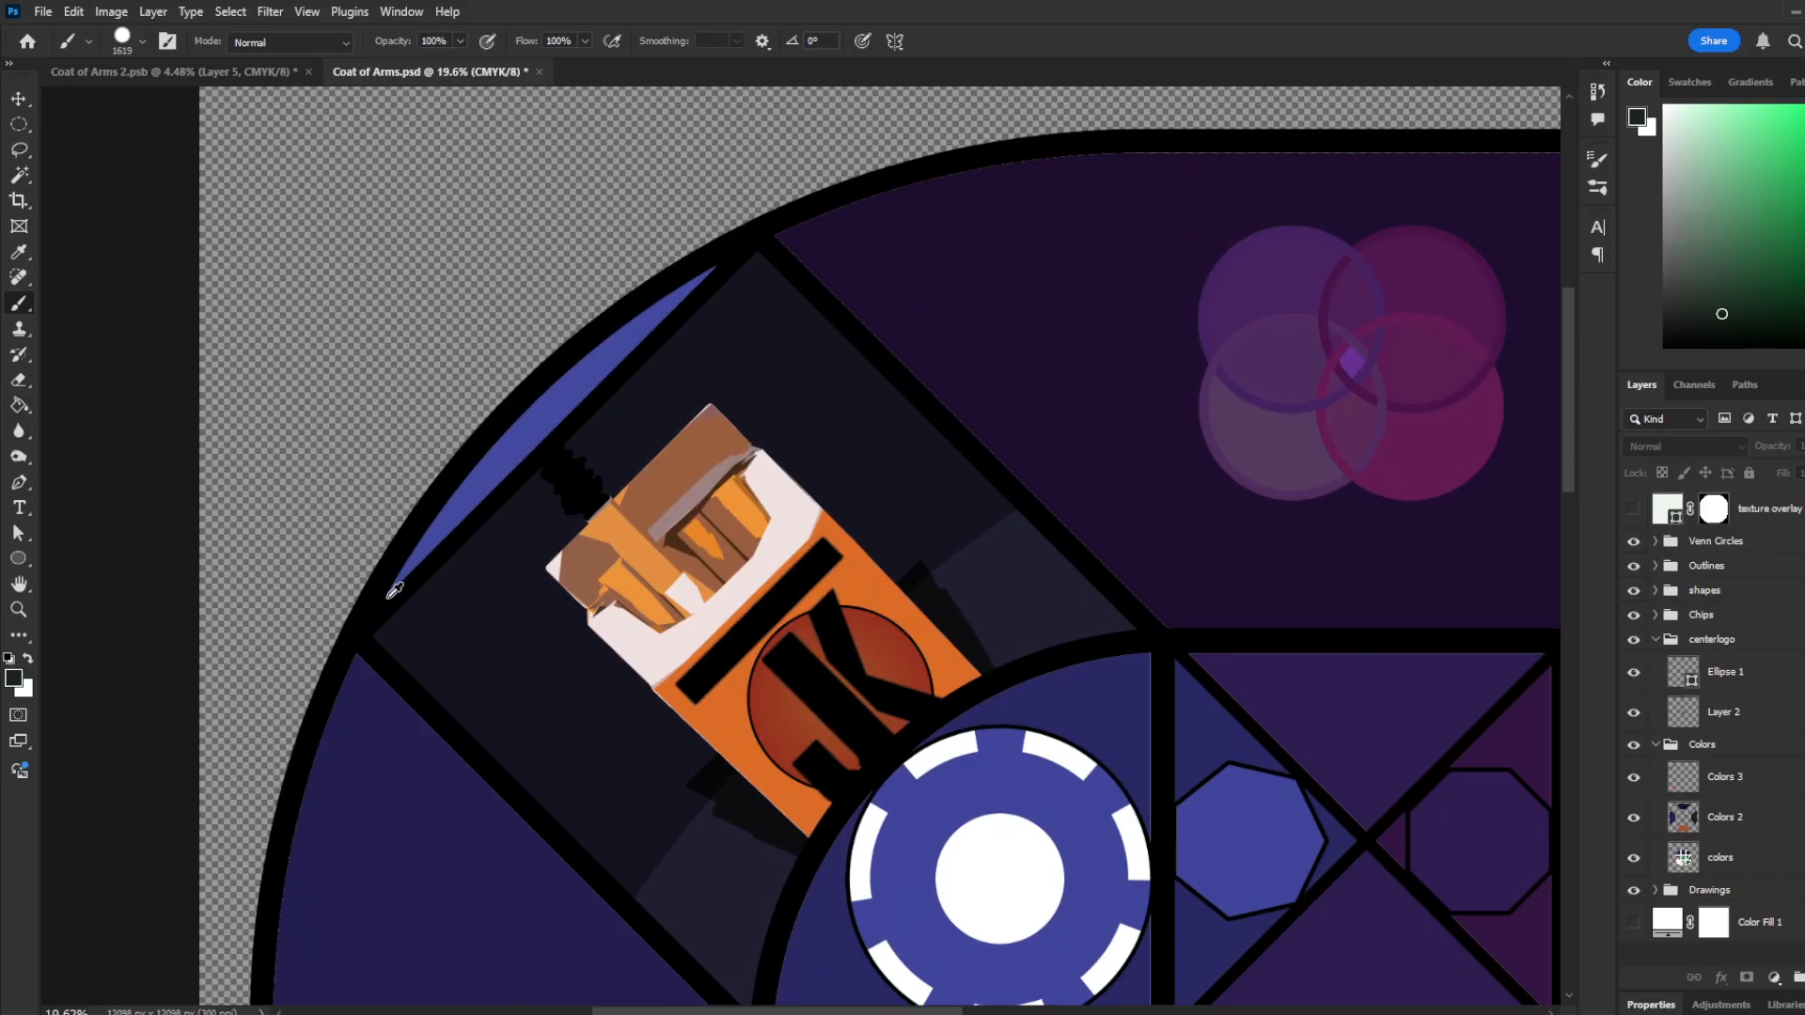
pyautogui.keyDown('alt'); pyautogui.click(582, 377); pyautogui.keyUp('alt')
pyautogui.scroll(-5, 582, 377)
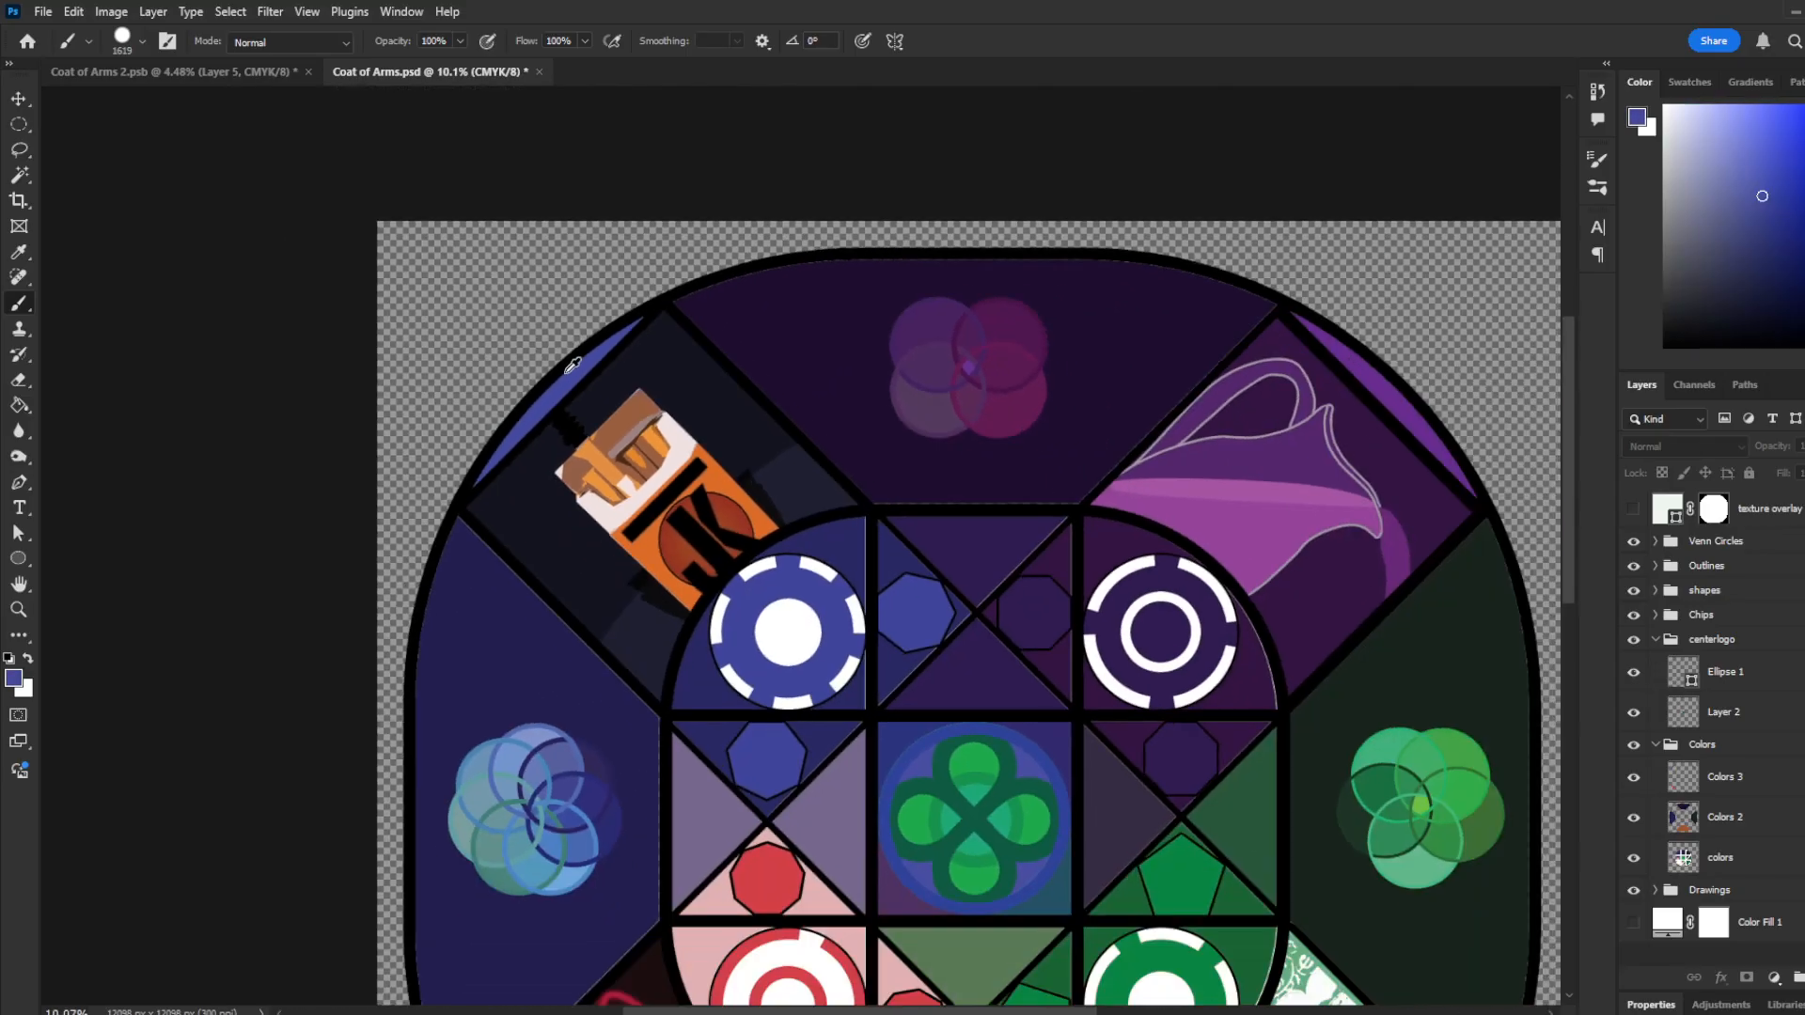
pyautogui.keyDown('alt'); pyautogui.click(1072, 360); pyautogui.keyUp('alt')
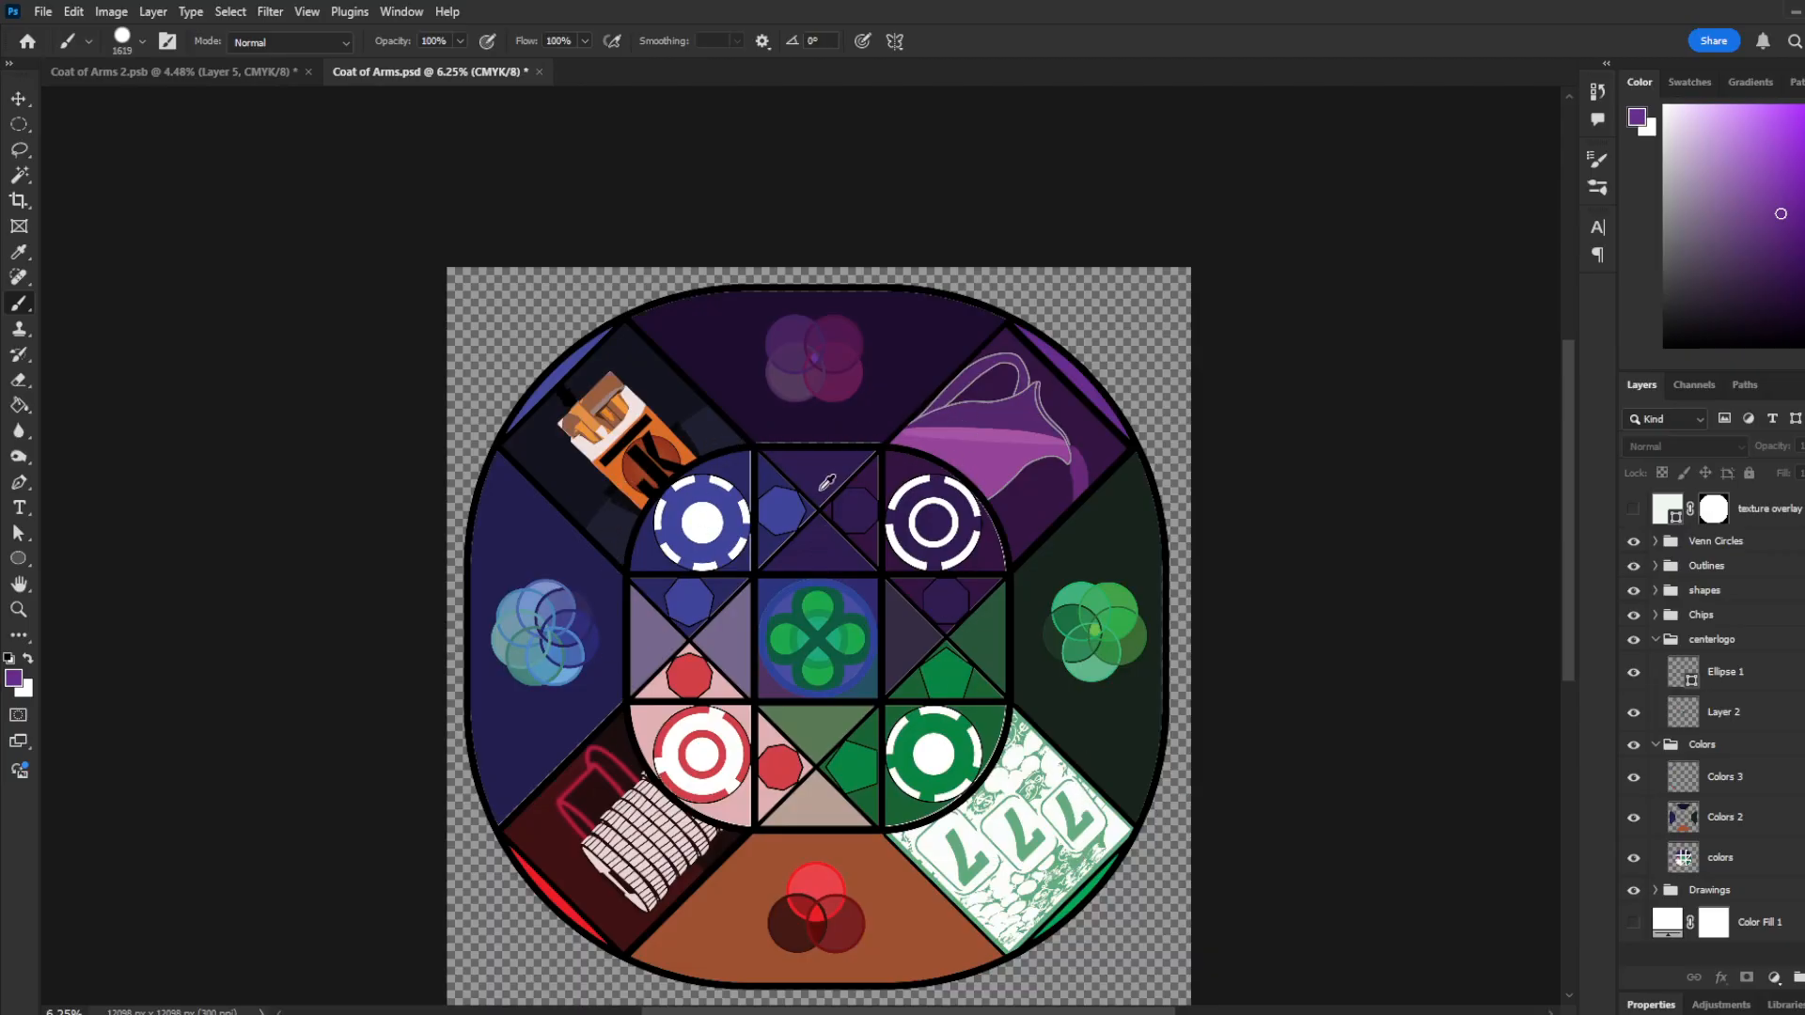
# Step: Examine the green four-leaf emblem in the centre square down to the pixel edges between its shades
pyautogui.scroll(1, 872, 565)
pyautogui.press('v')
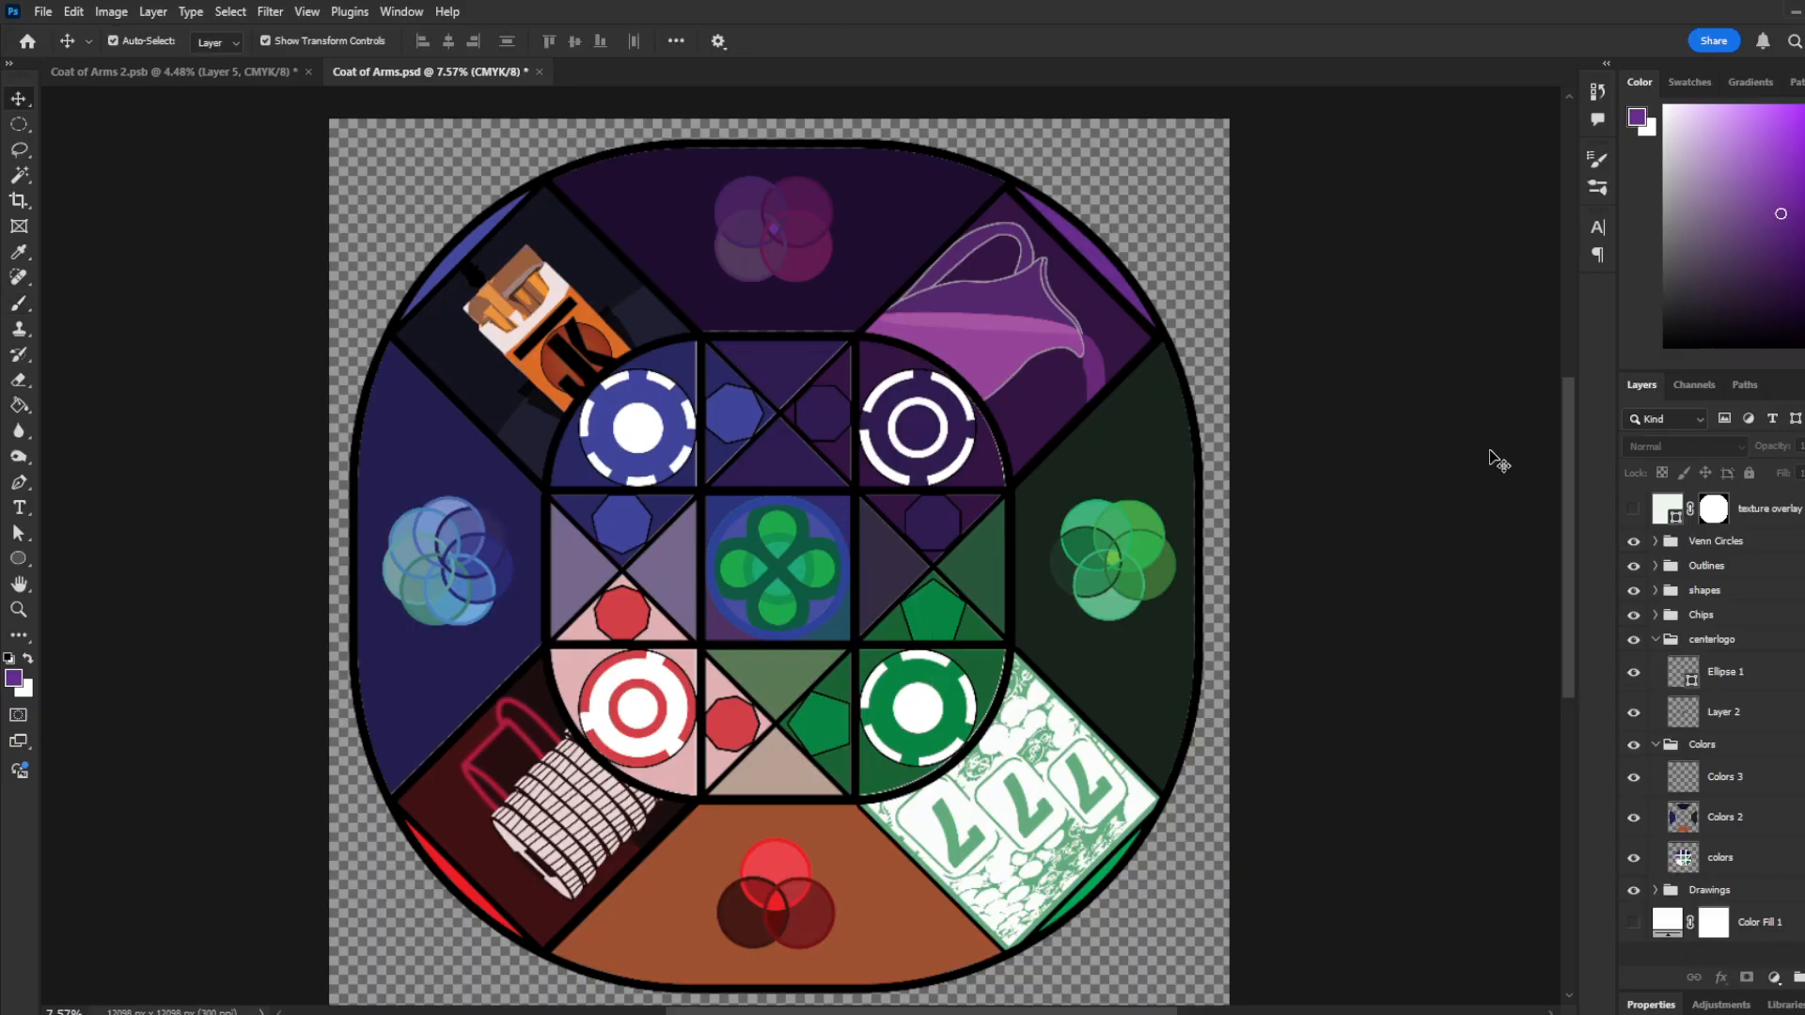
pyautogui.press('z')
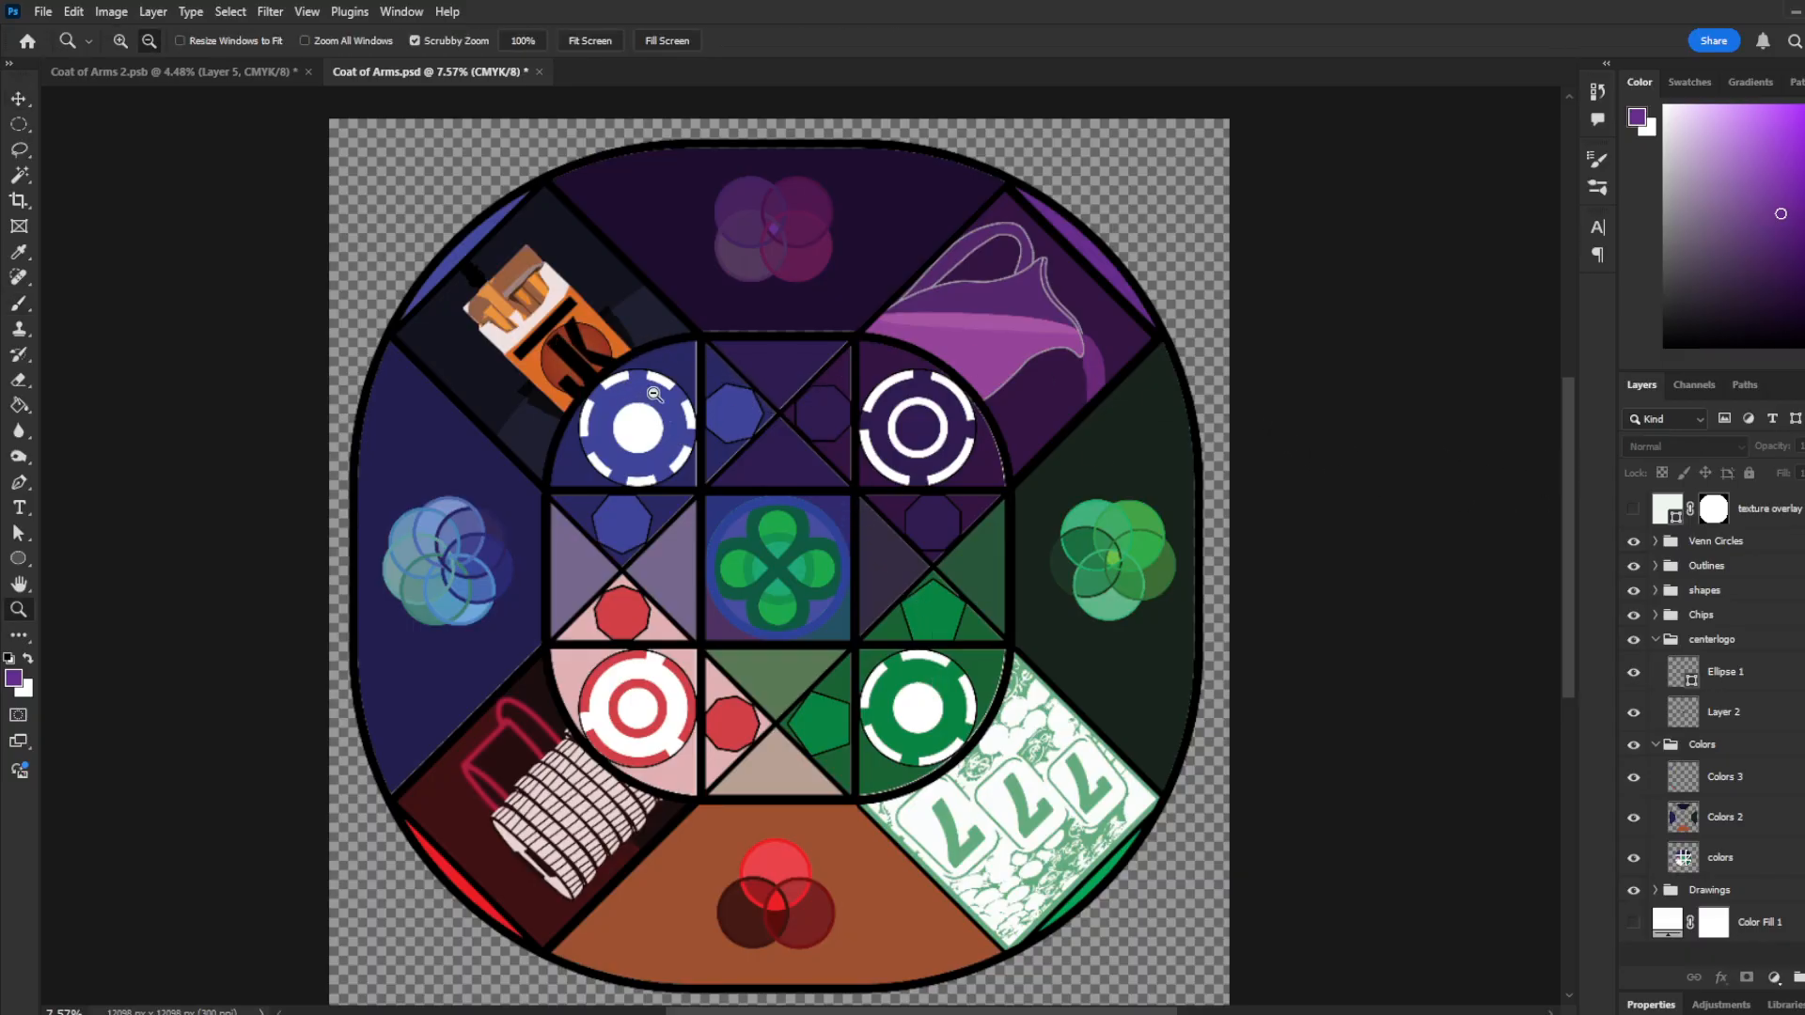
pyautogui.scroll(10, 761, 549)
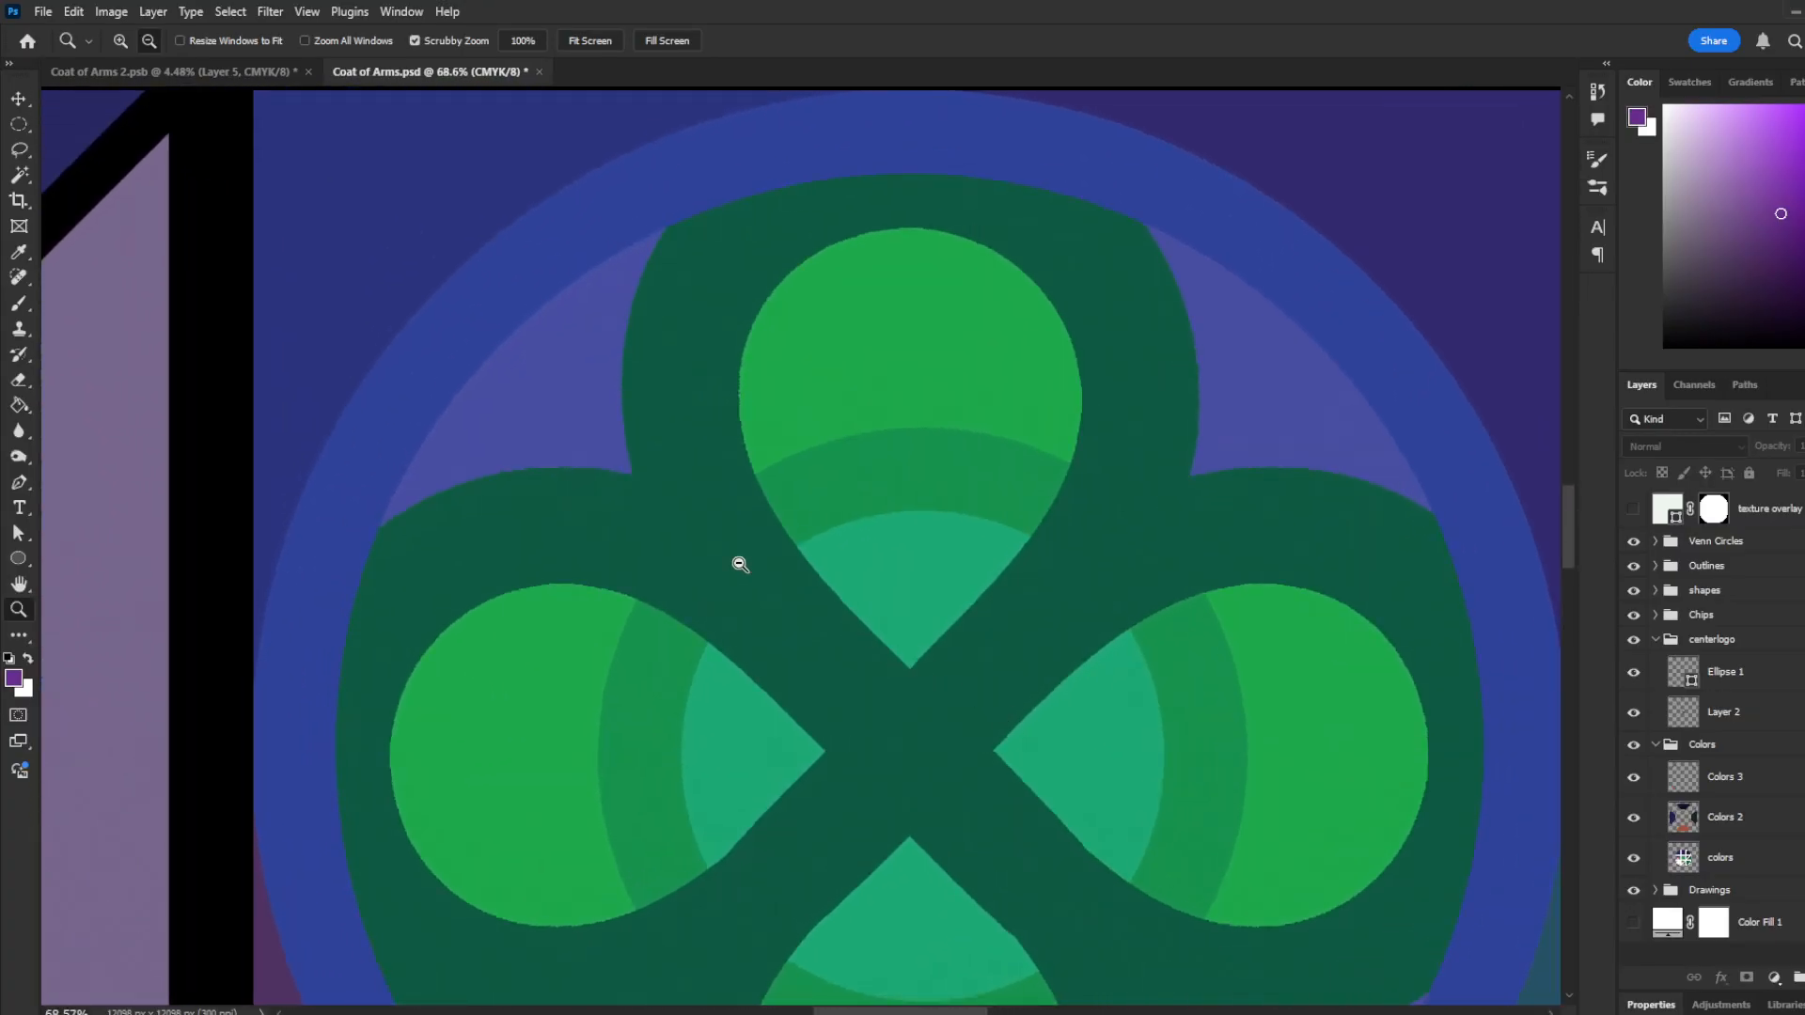
pyautogui.scroll(6, 754, 568)
pyautogui.scroll(5, 1188, 536)
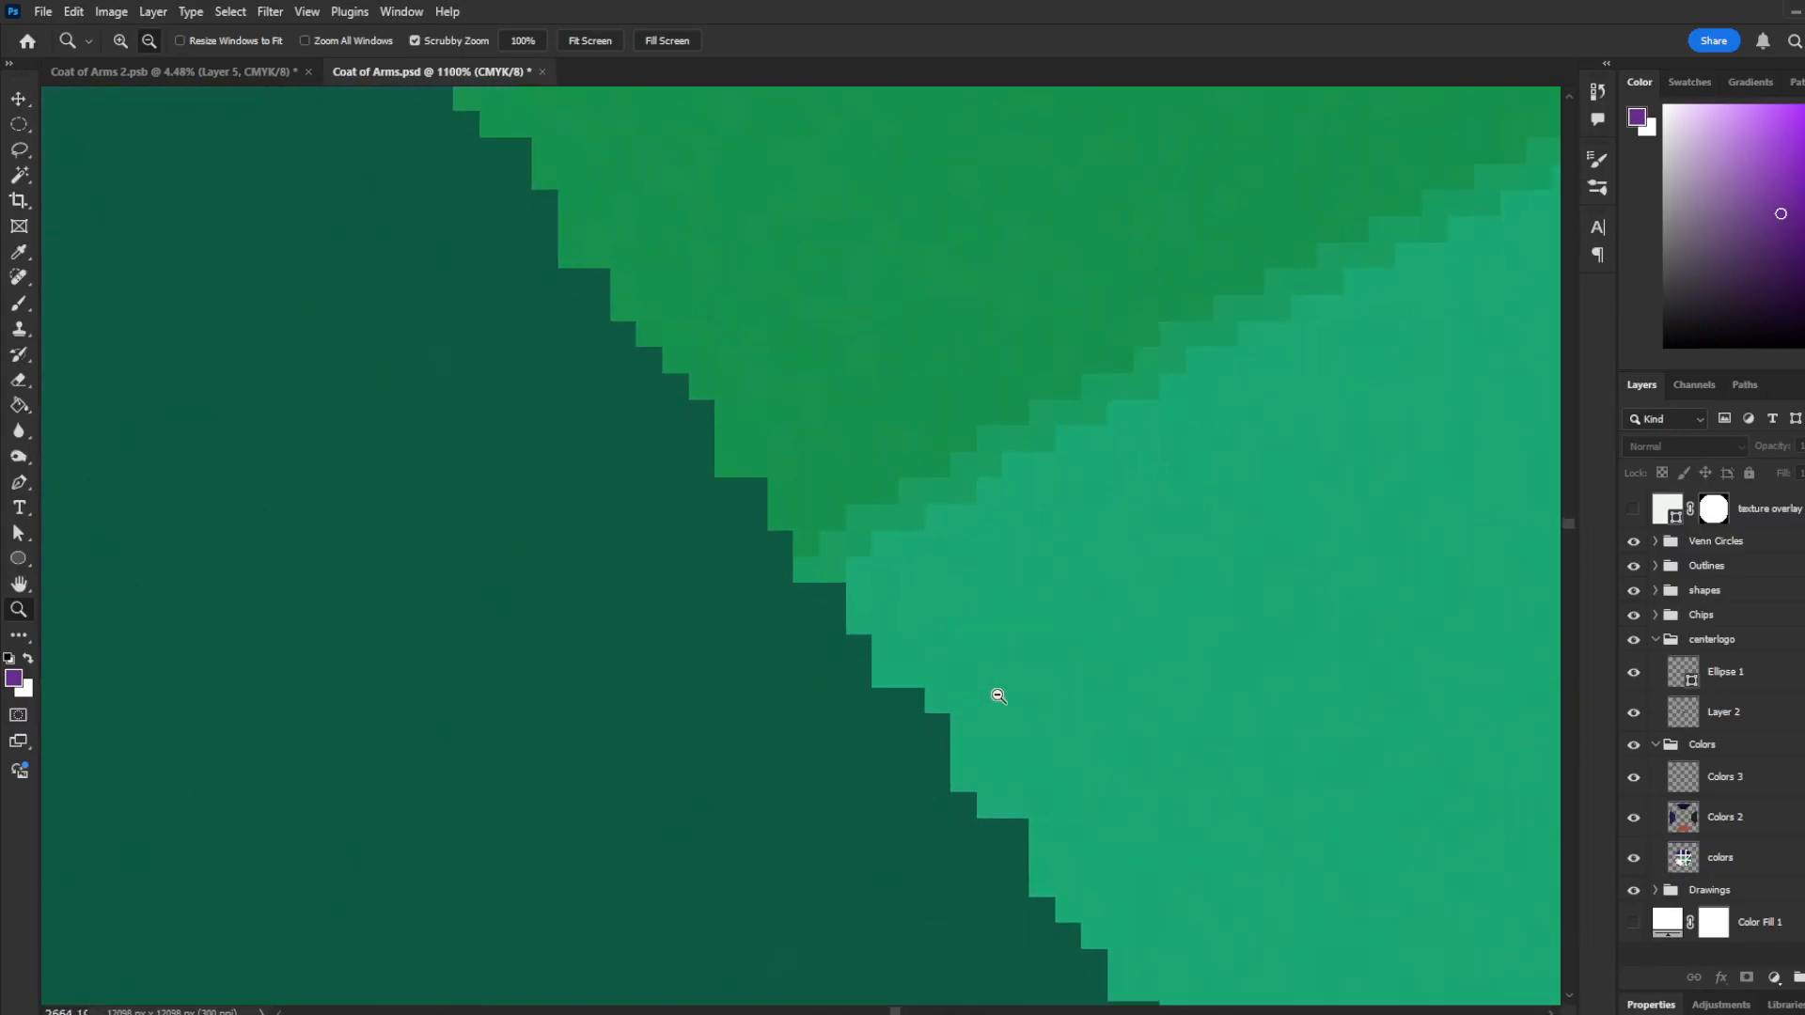
pyautogui.scroll(-2, 997, 696)
pyautogui.scroll(-5, 1060, 661)
pyautogui.scroll(-15, 795, 661)
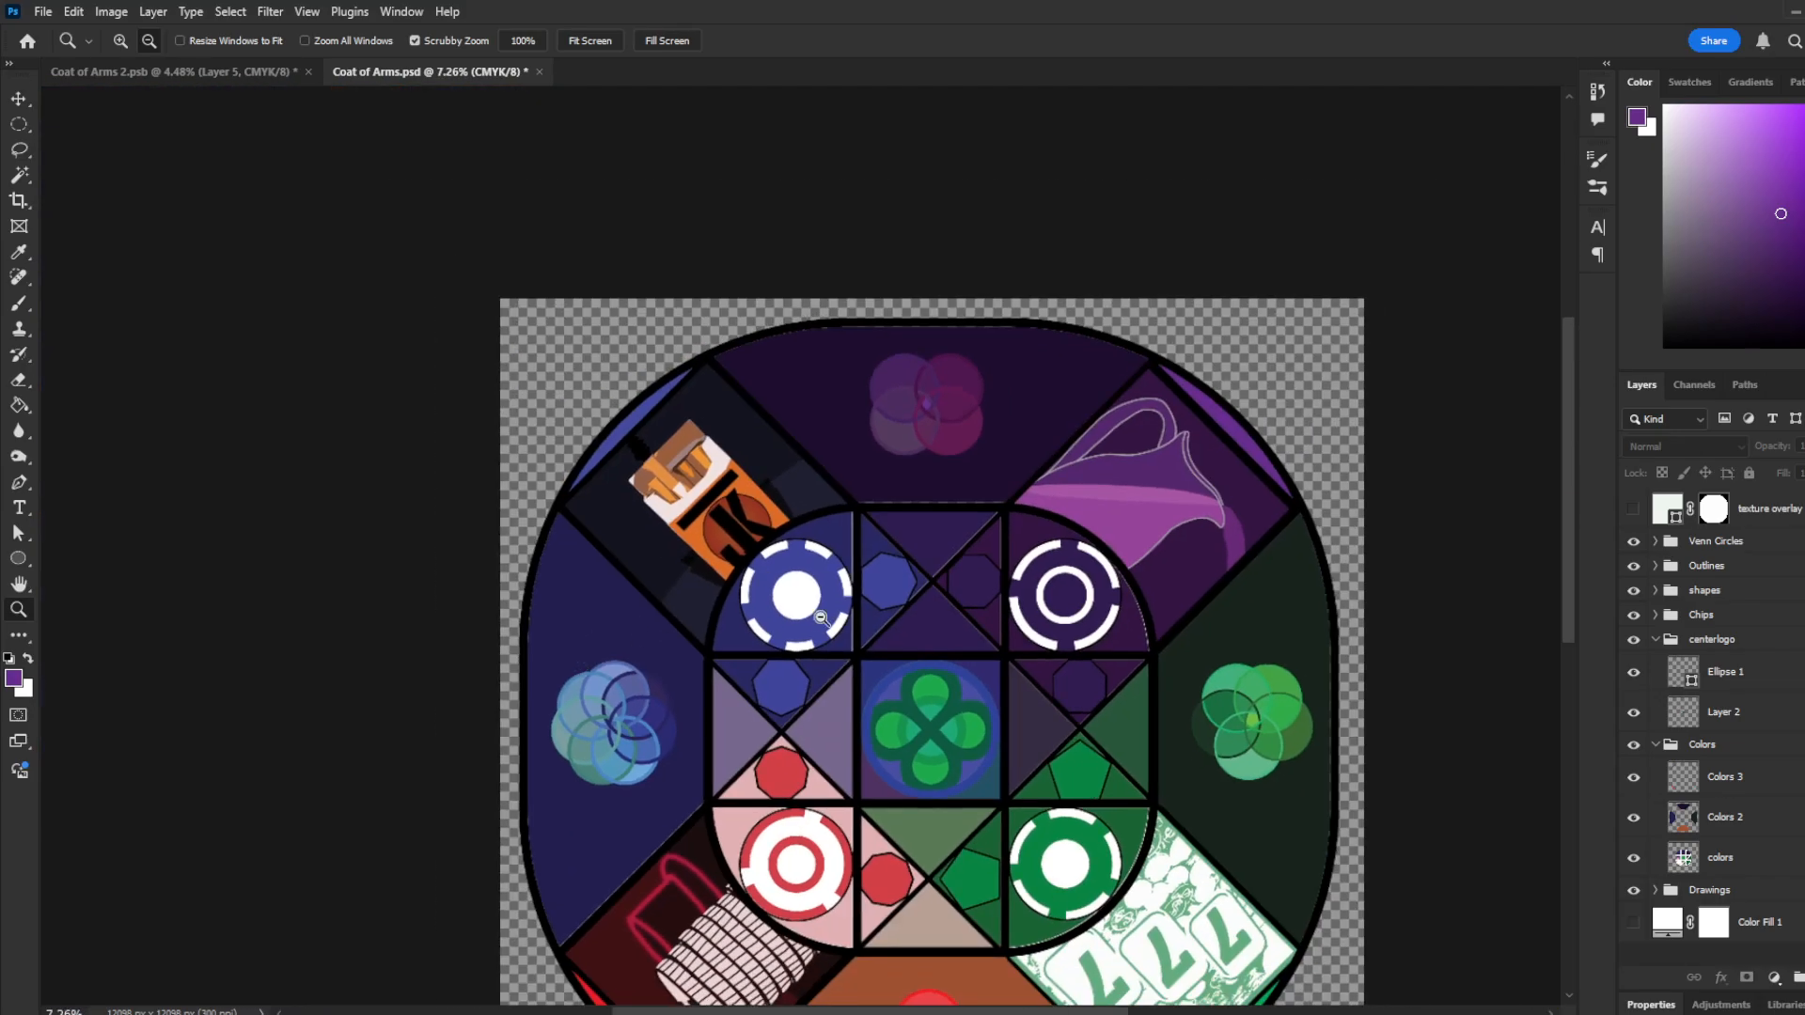
# Step: Turn on the texture overlay layer and inspect the purple and blue triangles between the upper two chips
pyautogui.scroll(15, 1043, 592)
pyautogui.scroll(2, 1116, 596)
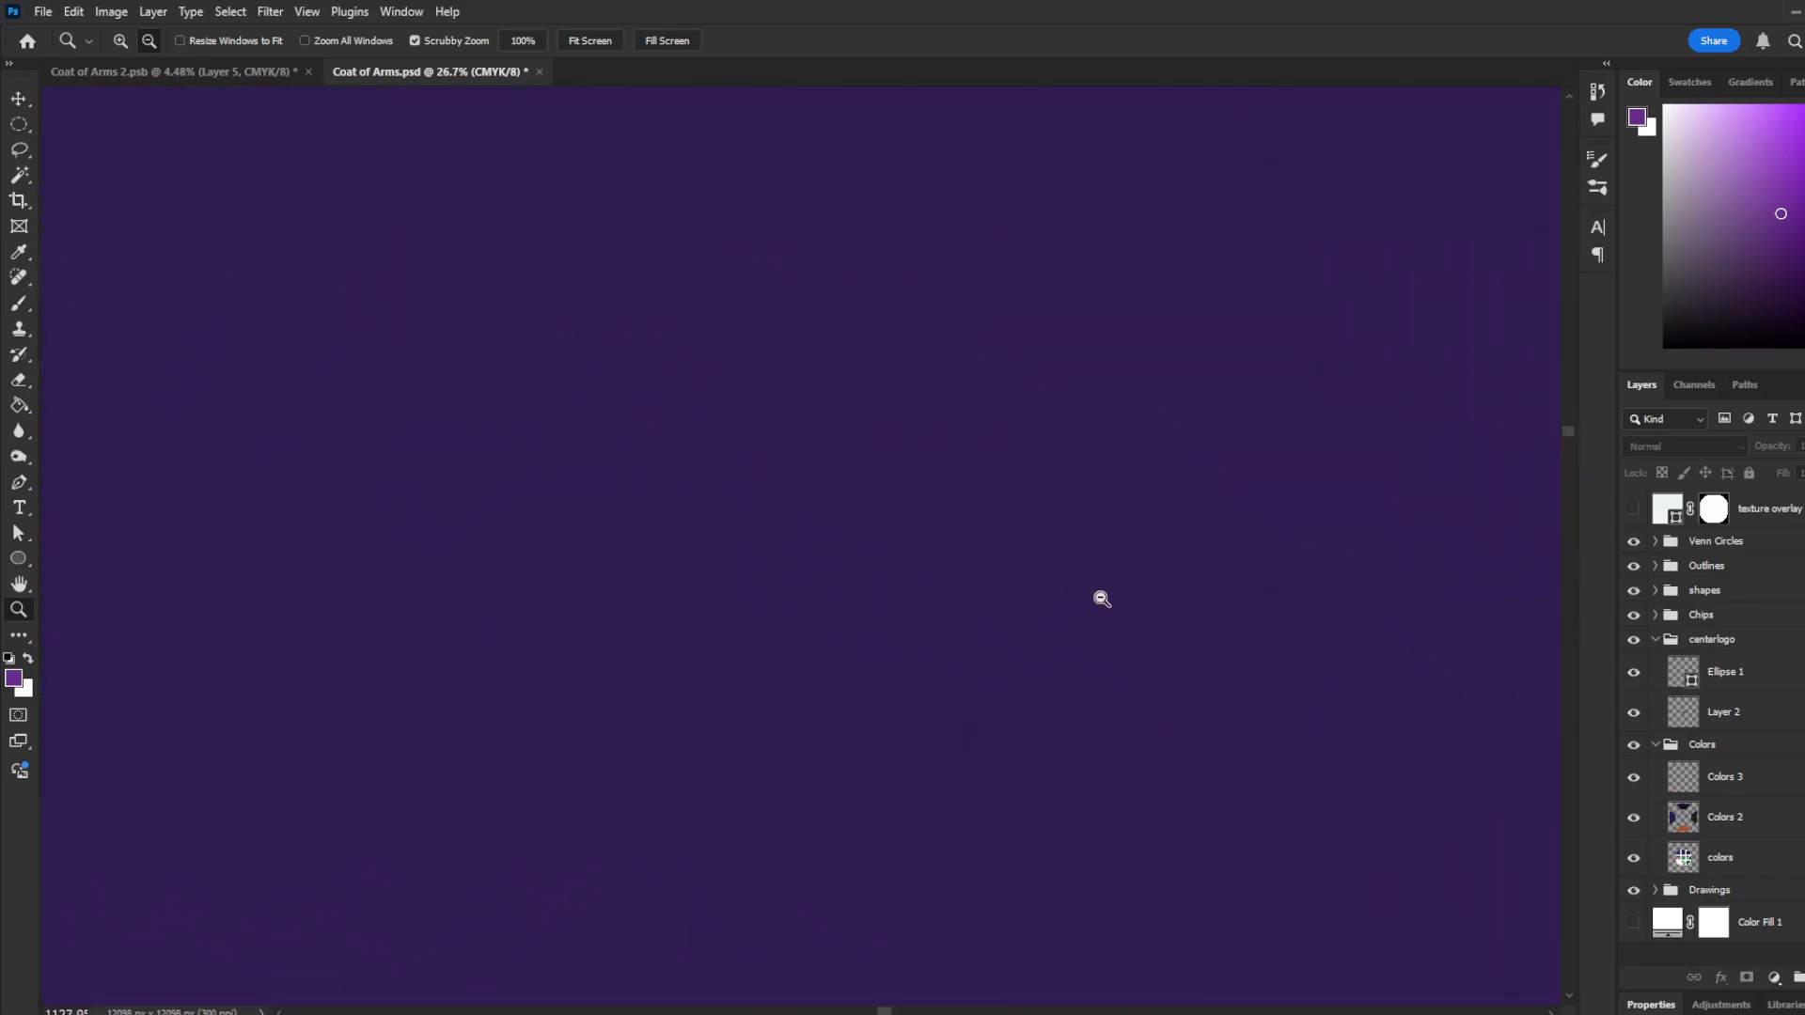
pyautogui.scroll(-8, 863, 599)
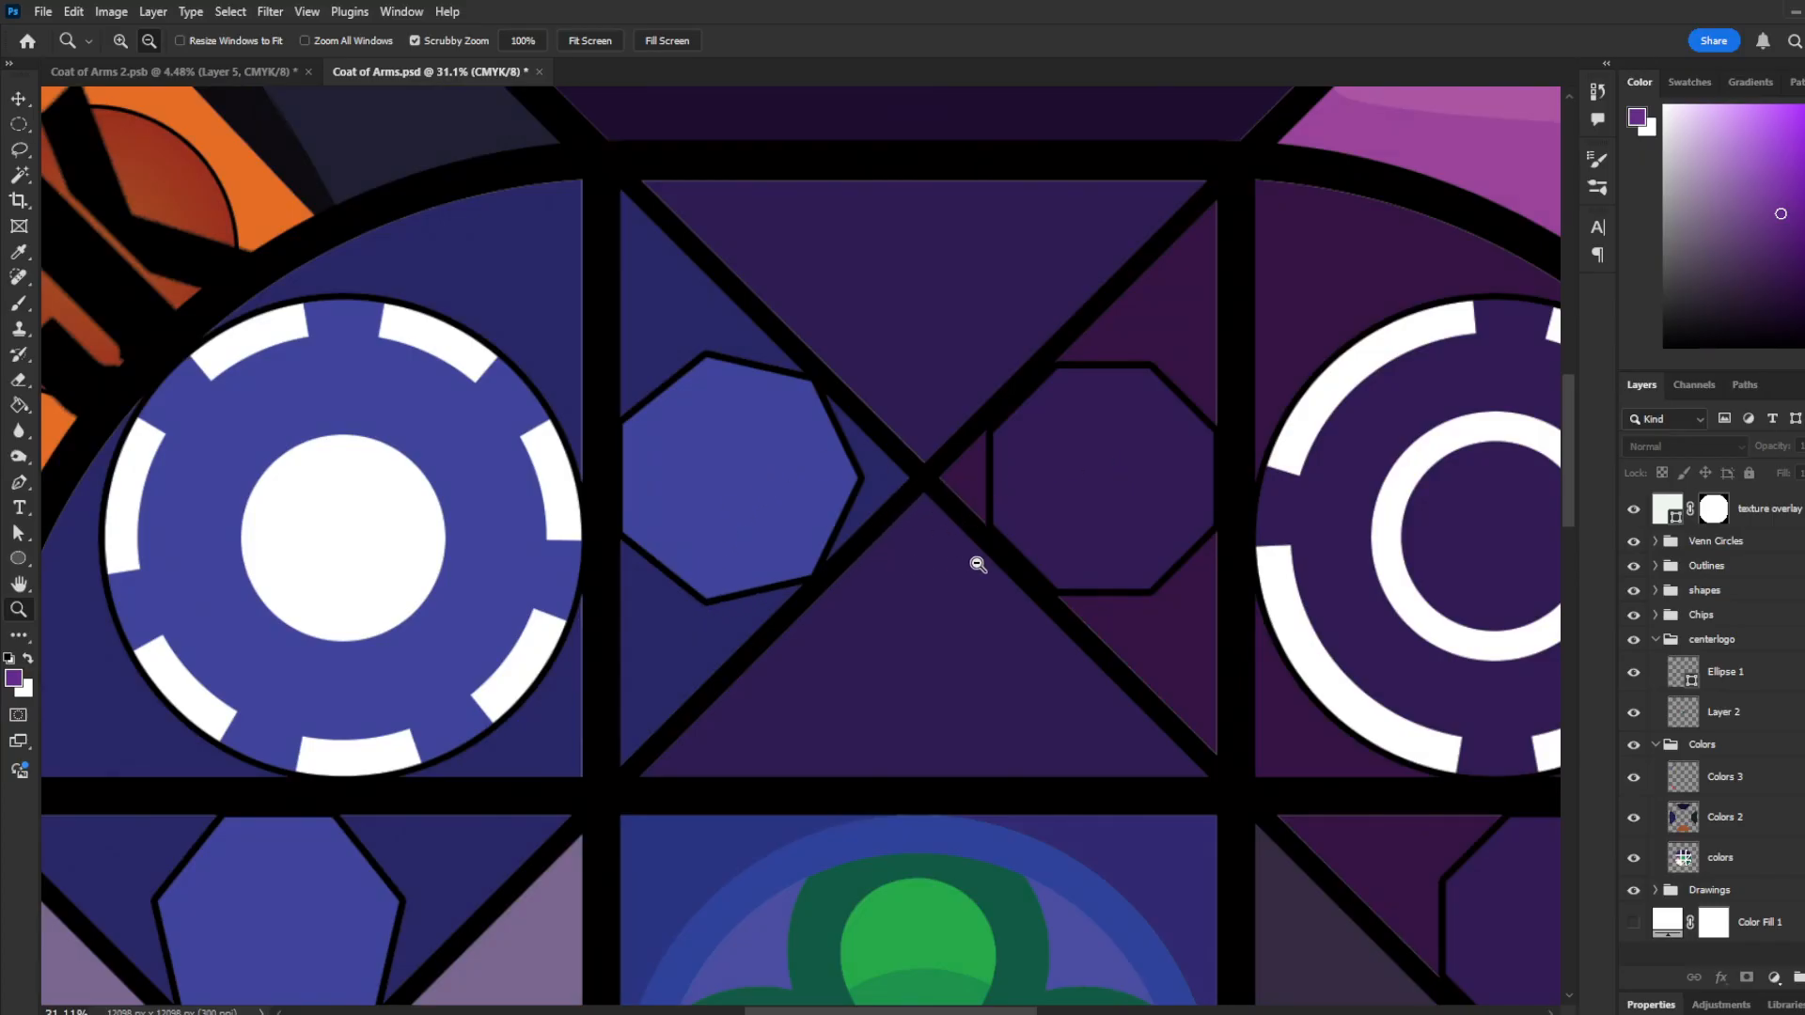
pyautogui.scroll(-5, 893, 564)
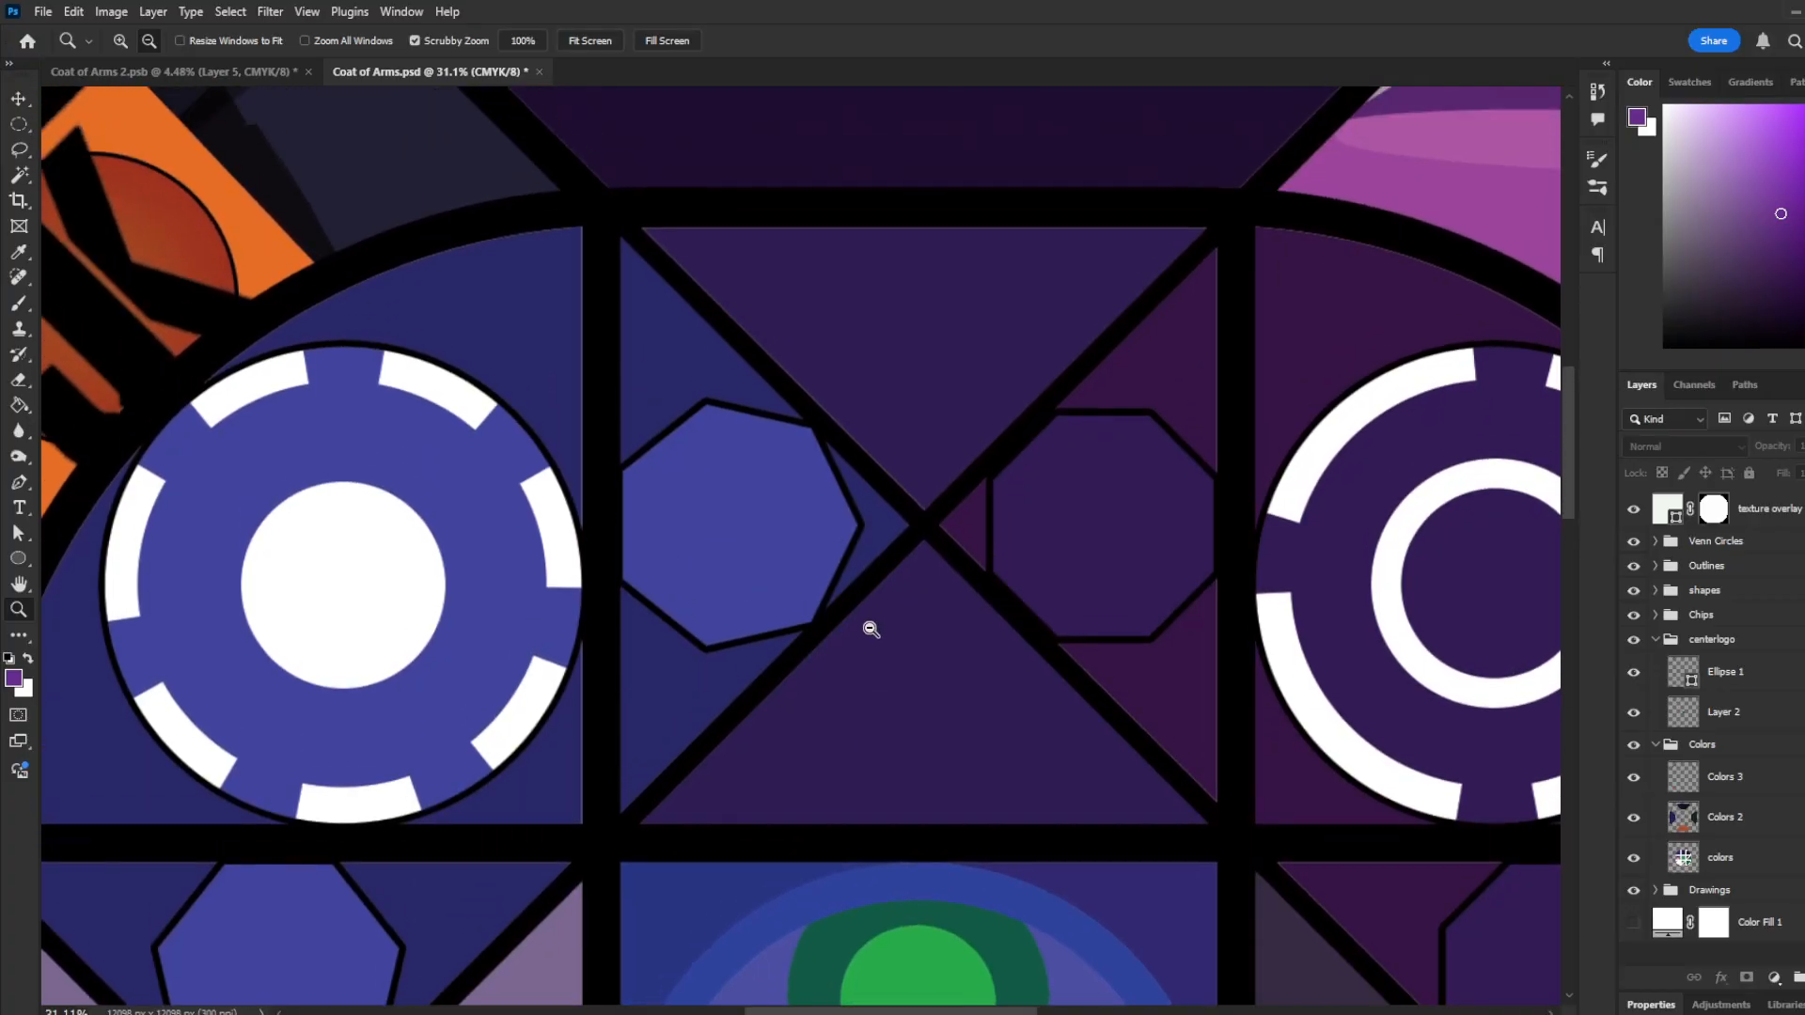
# Step: Examine the texture pattern on the centre emblem's green leaves and dark green outline down to pixel level
pyautogui.scroll(15, 901, 639)
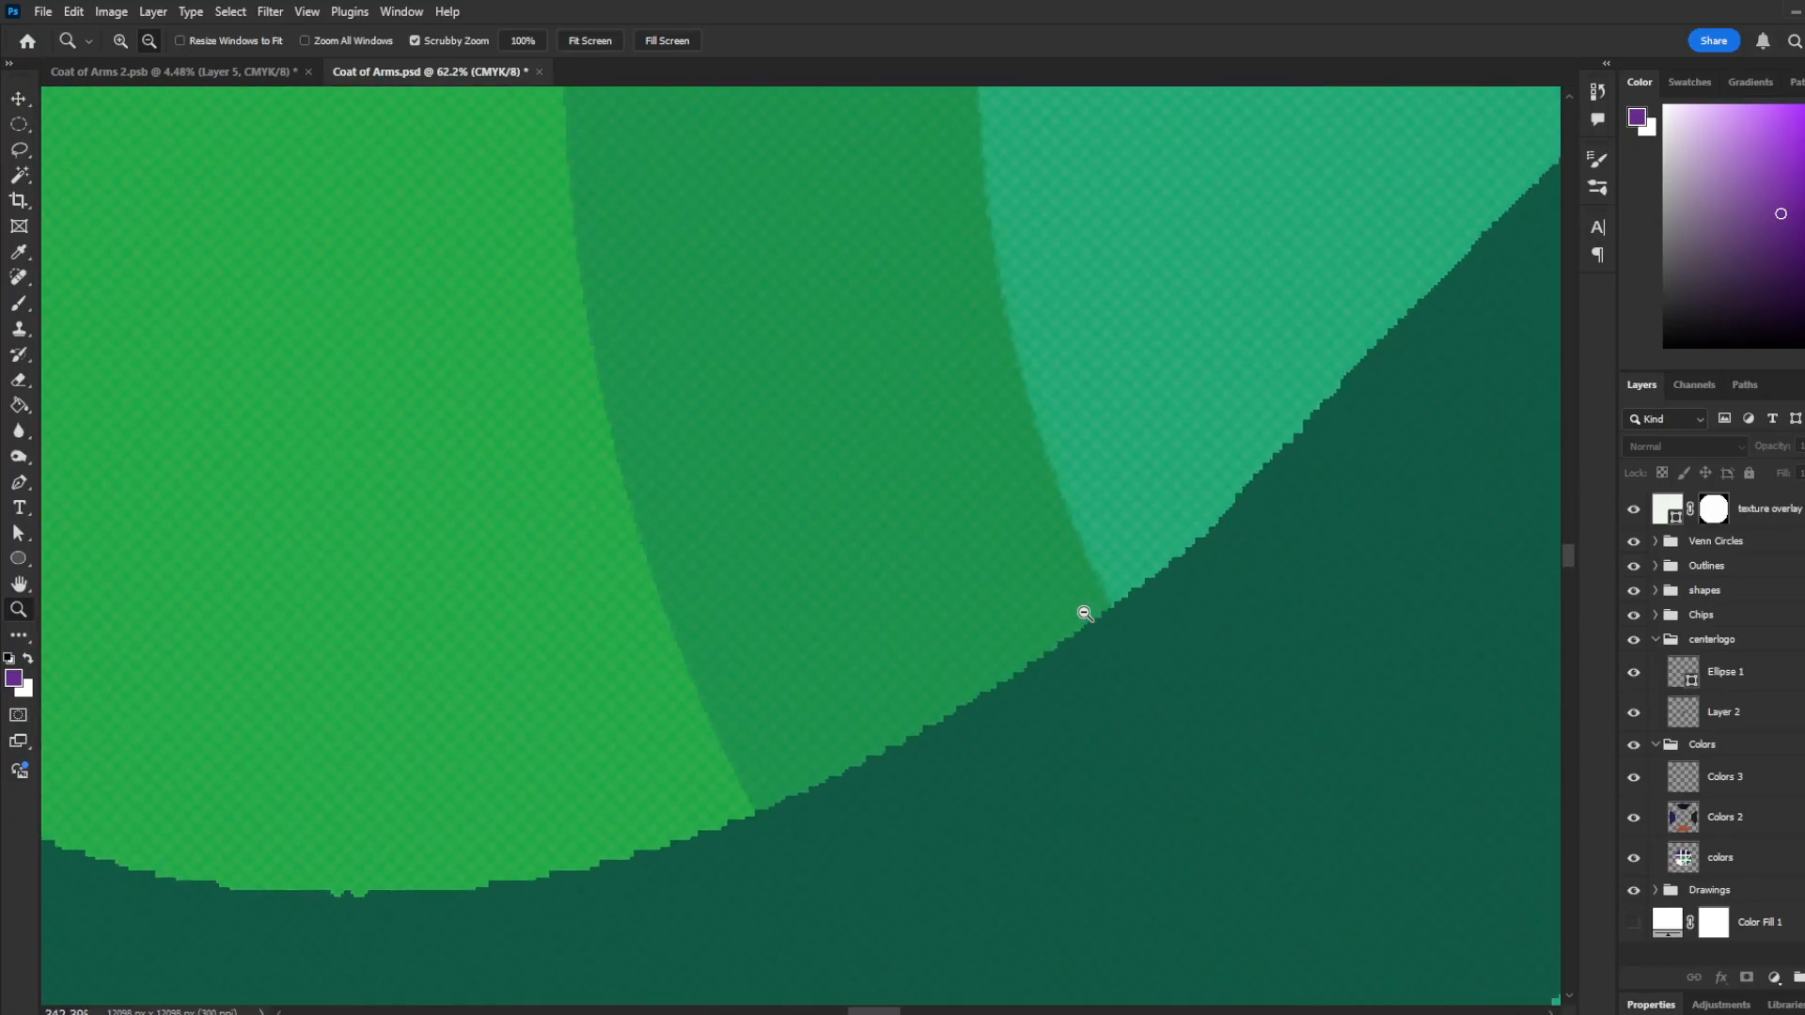
pyautogui.scroll(-5, 1072, 613)
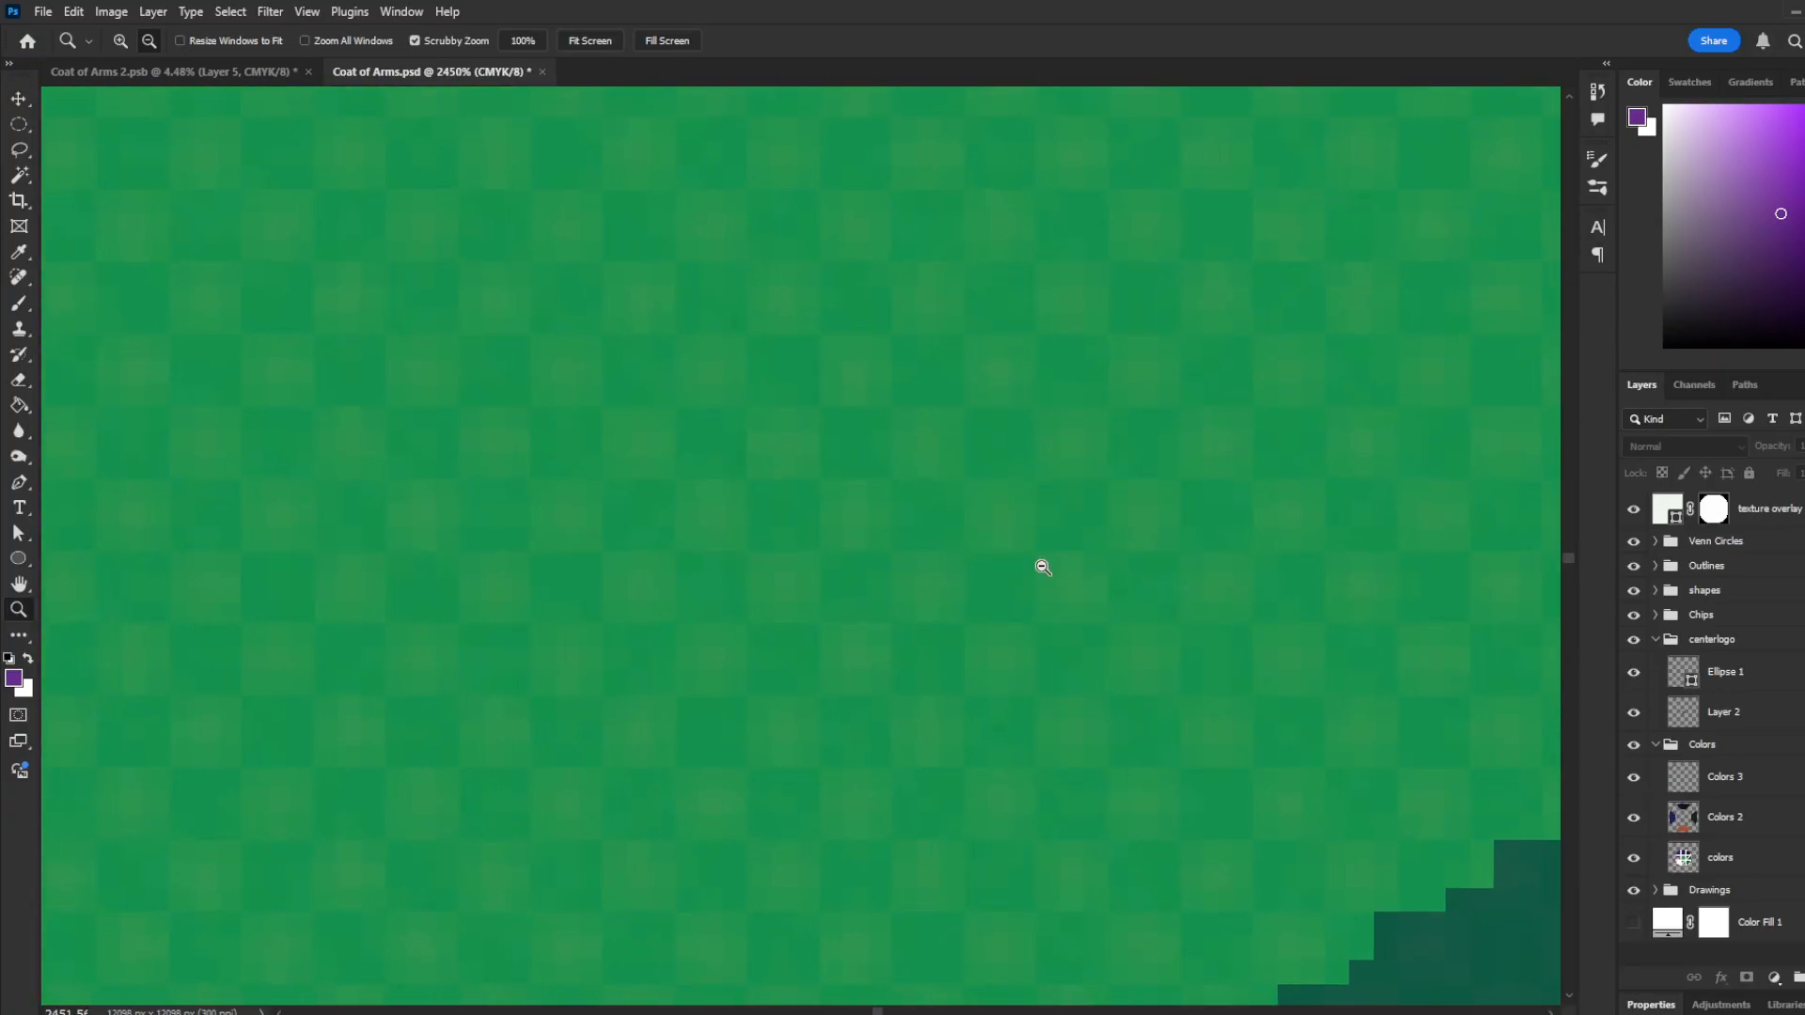
pyautogui.scroll(-5, 624, 570)
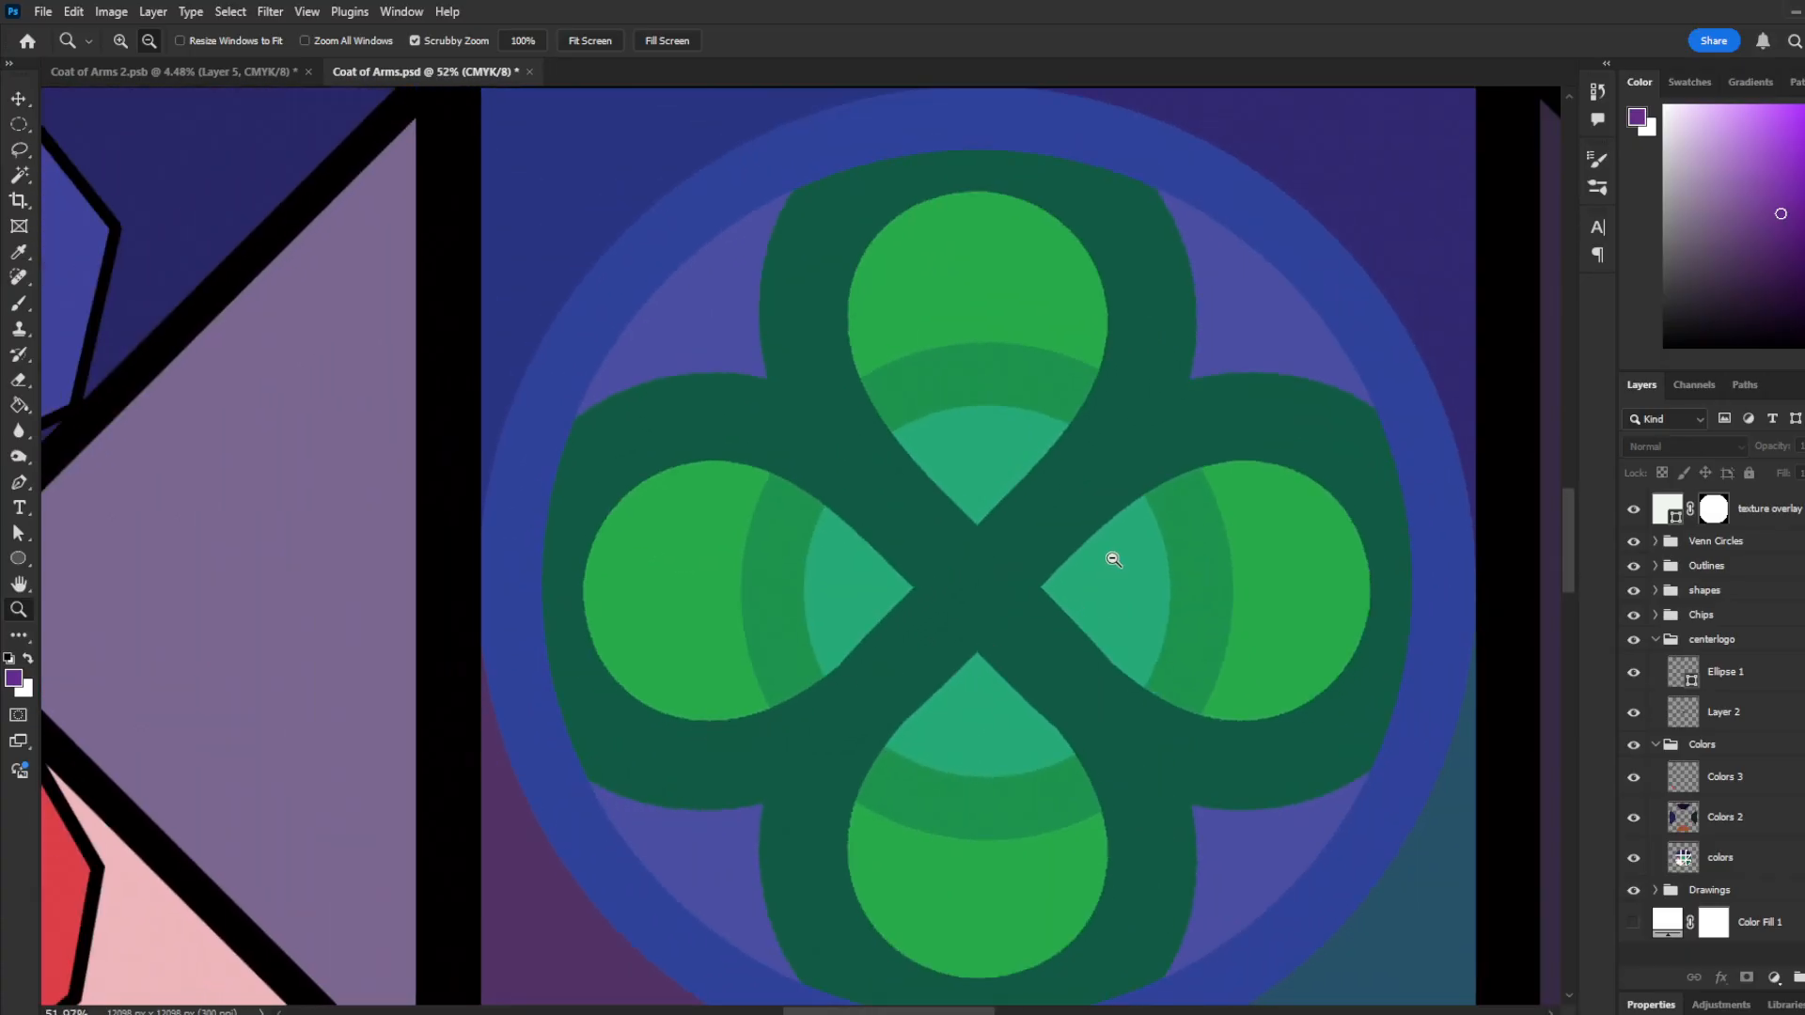
pyautogui.scroll(6, 1112, 567)
pyautogui.scroll(3, 1117, 508)
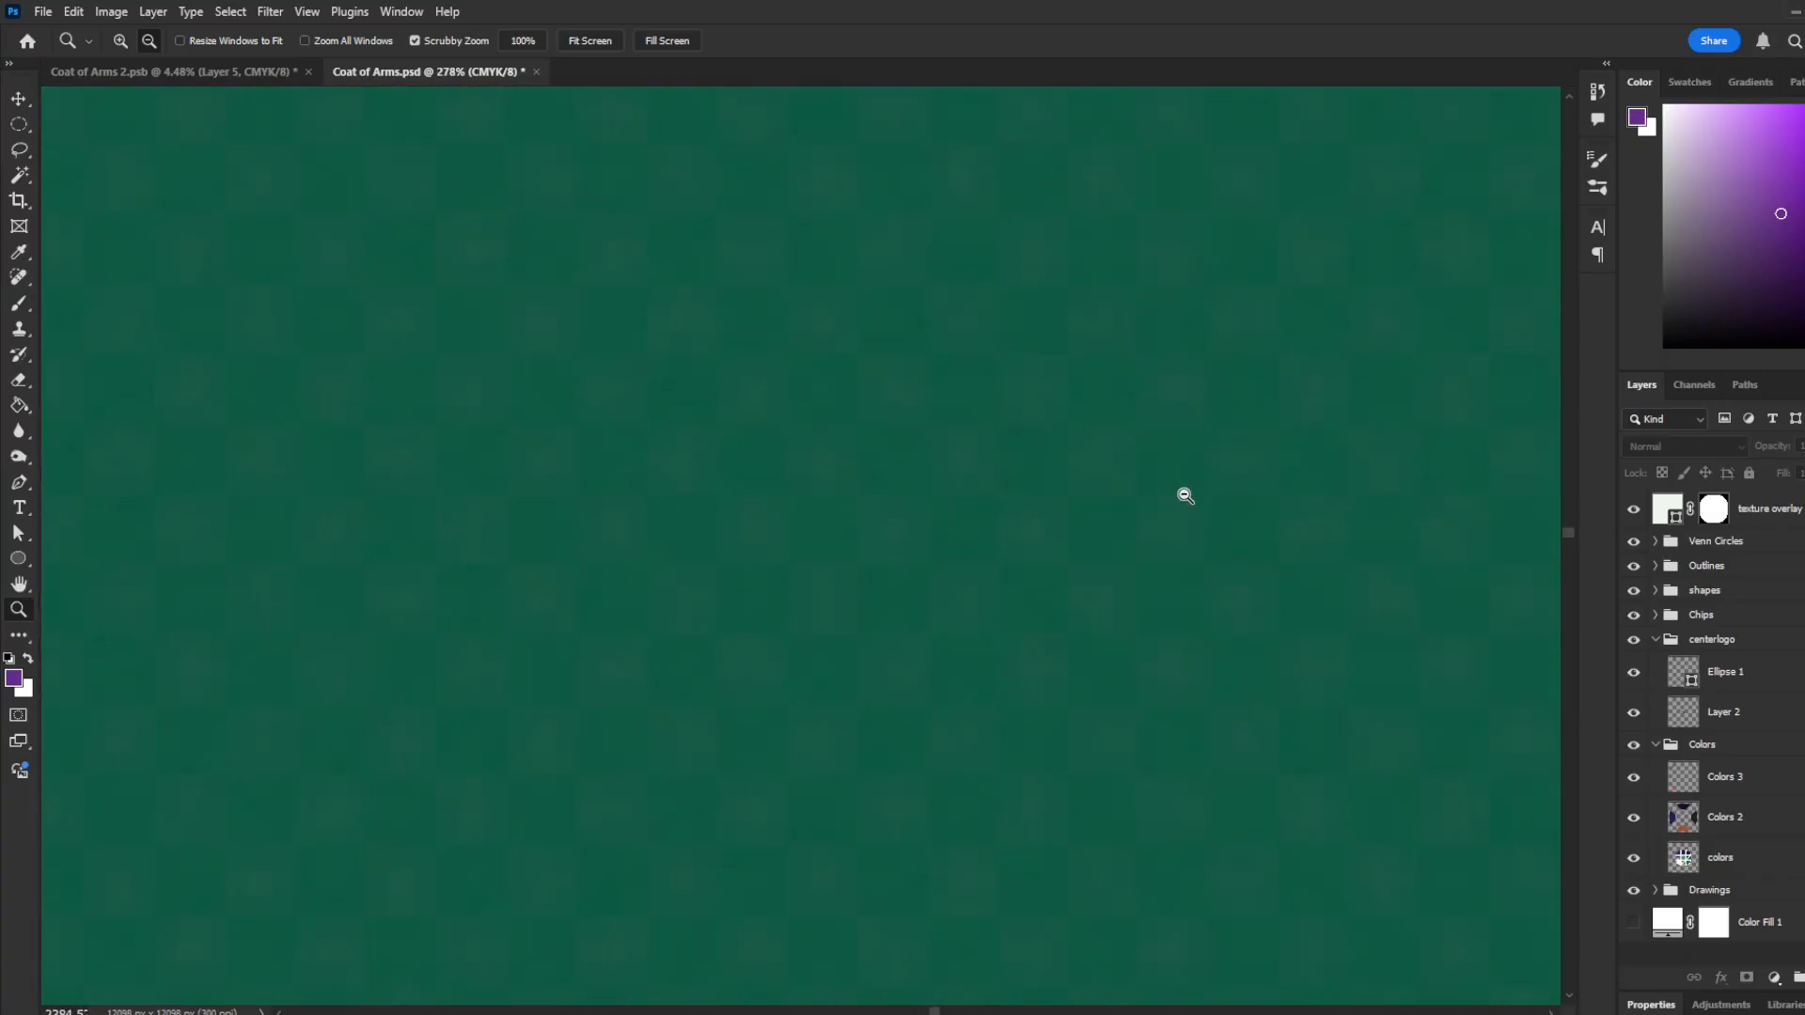
# Step: Compare the texture across the inner grid and the circle clusters, and up close on the cigarette pack's rough-edged JK lettering
pyautogui.moveTo(980, 514); pyautogui.dragTo(685, 500)
pyautogui.moveTo(928, 472); pyautogui.dragTo(832, 465)
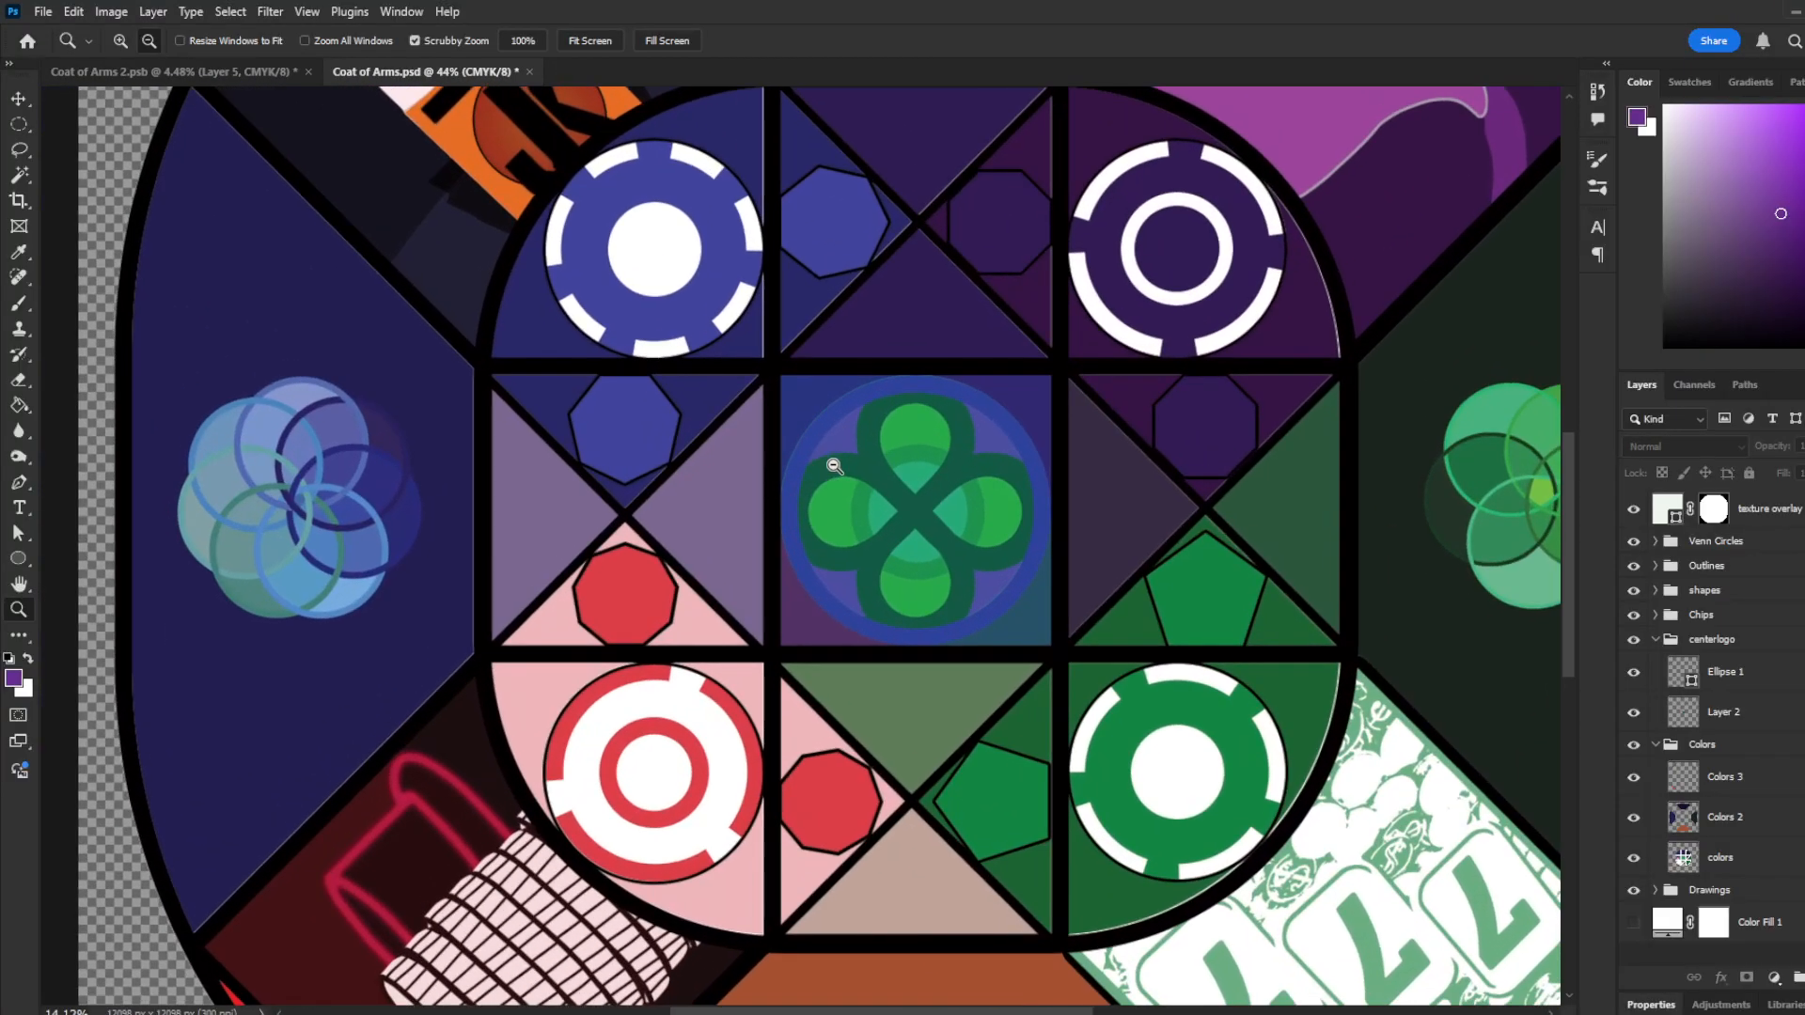
pyautogui.moveTo(512, 464); pyautogui.dragTo(707, 489)
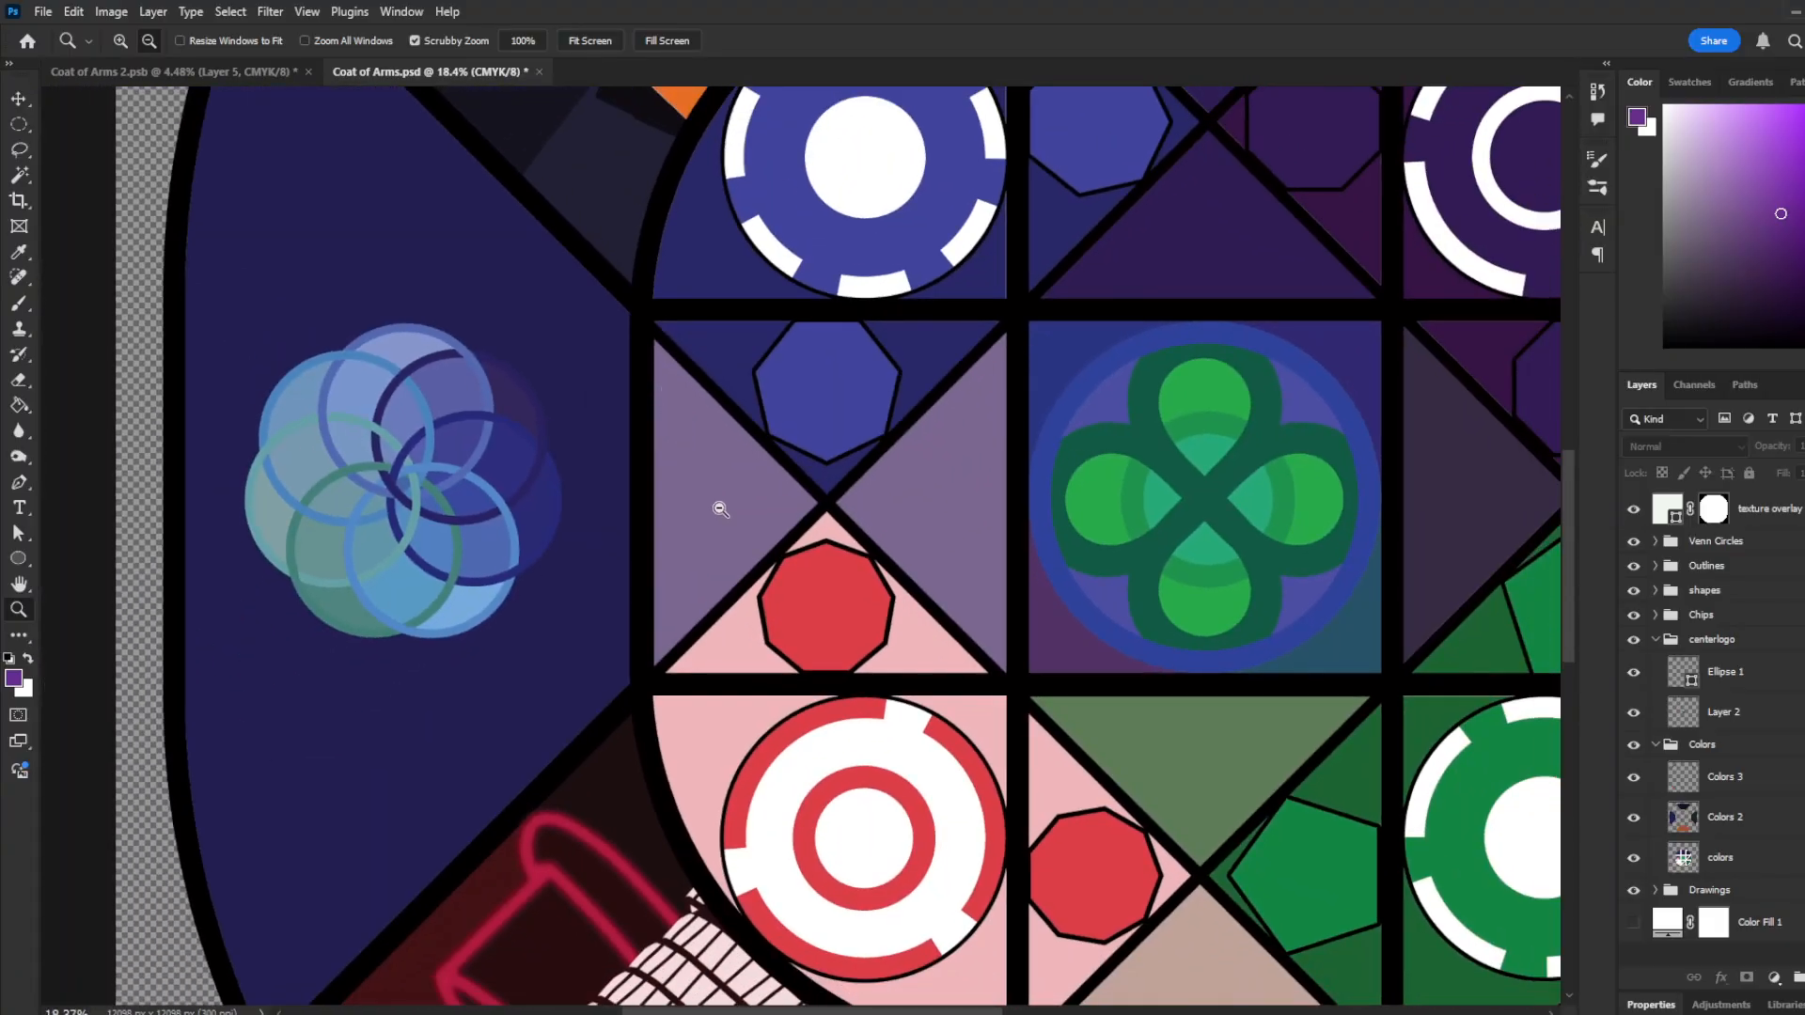
pyautogui.moveTo(688, 698); pyautogui.dragTo(632, 710)
pyautogui.moveTo(702, 307); pyautogui.dragTo(836, 306)
pyautogui.moveTo(882, 661); pyautogui.dragTo(1036, 655)
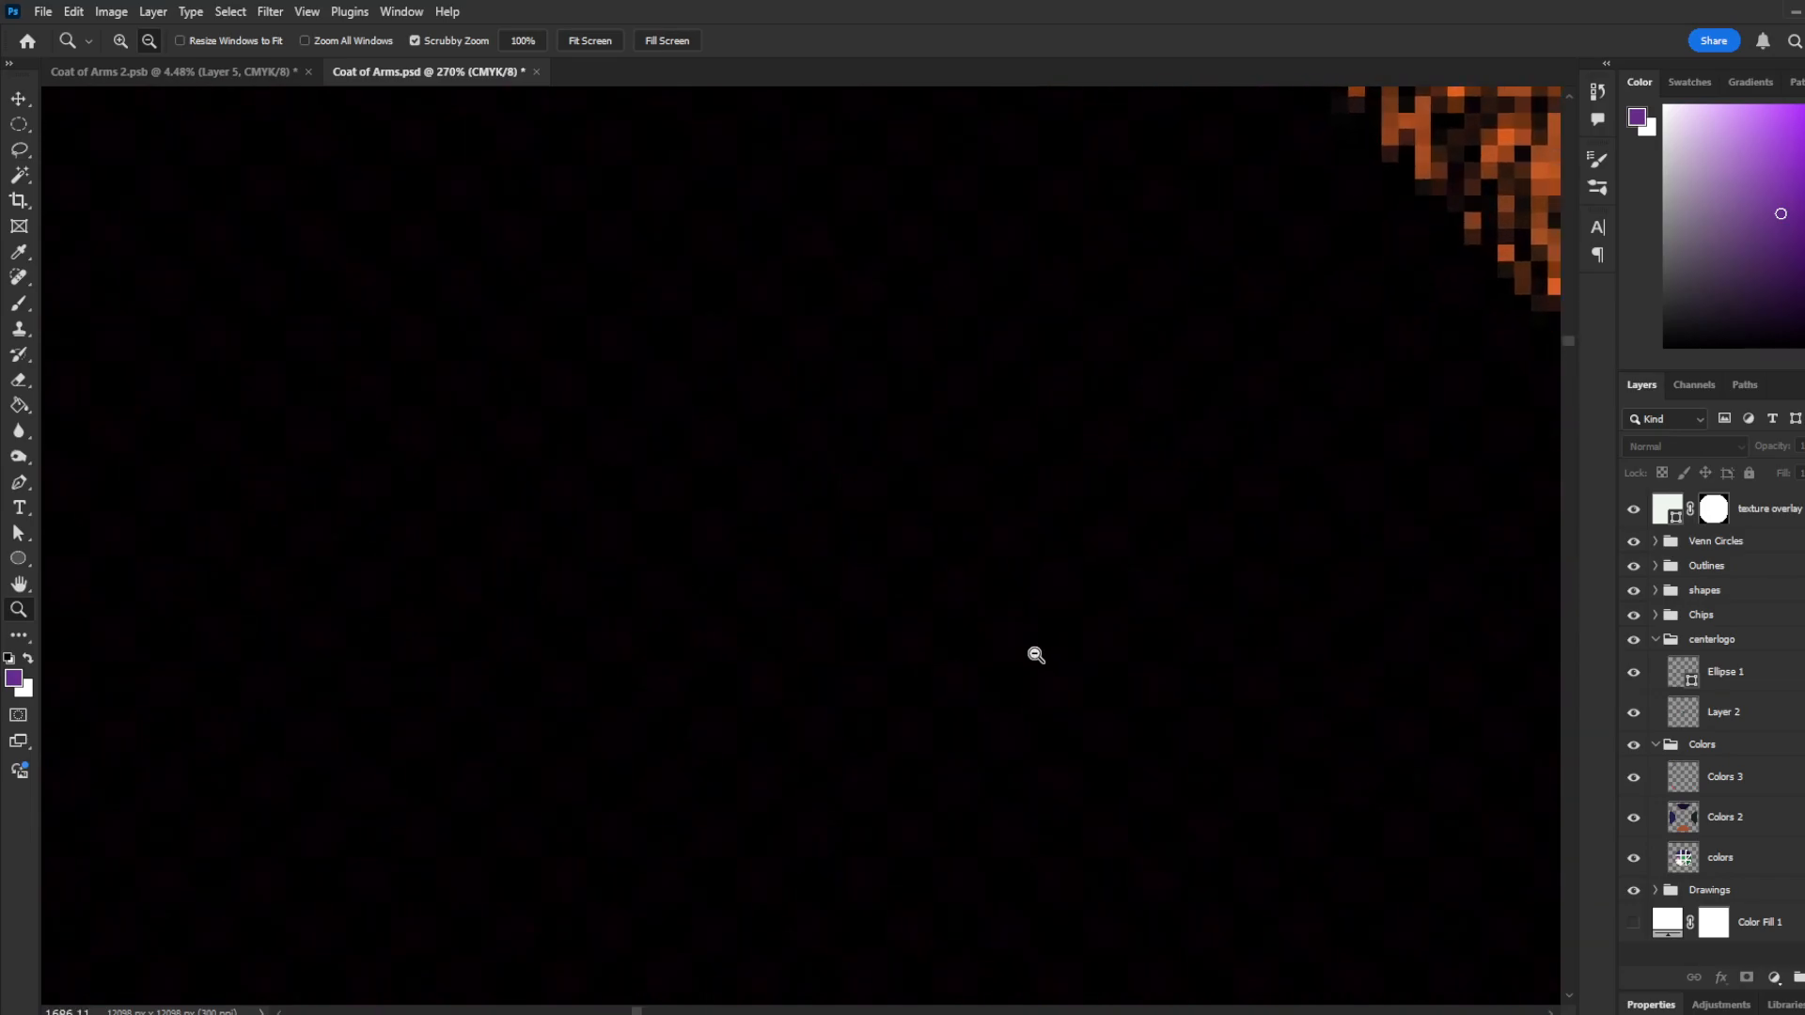
pyautogui.moveTo(884, 548); pyautogui.dragTo(555, 270)
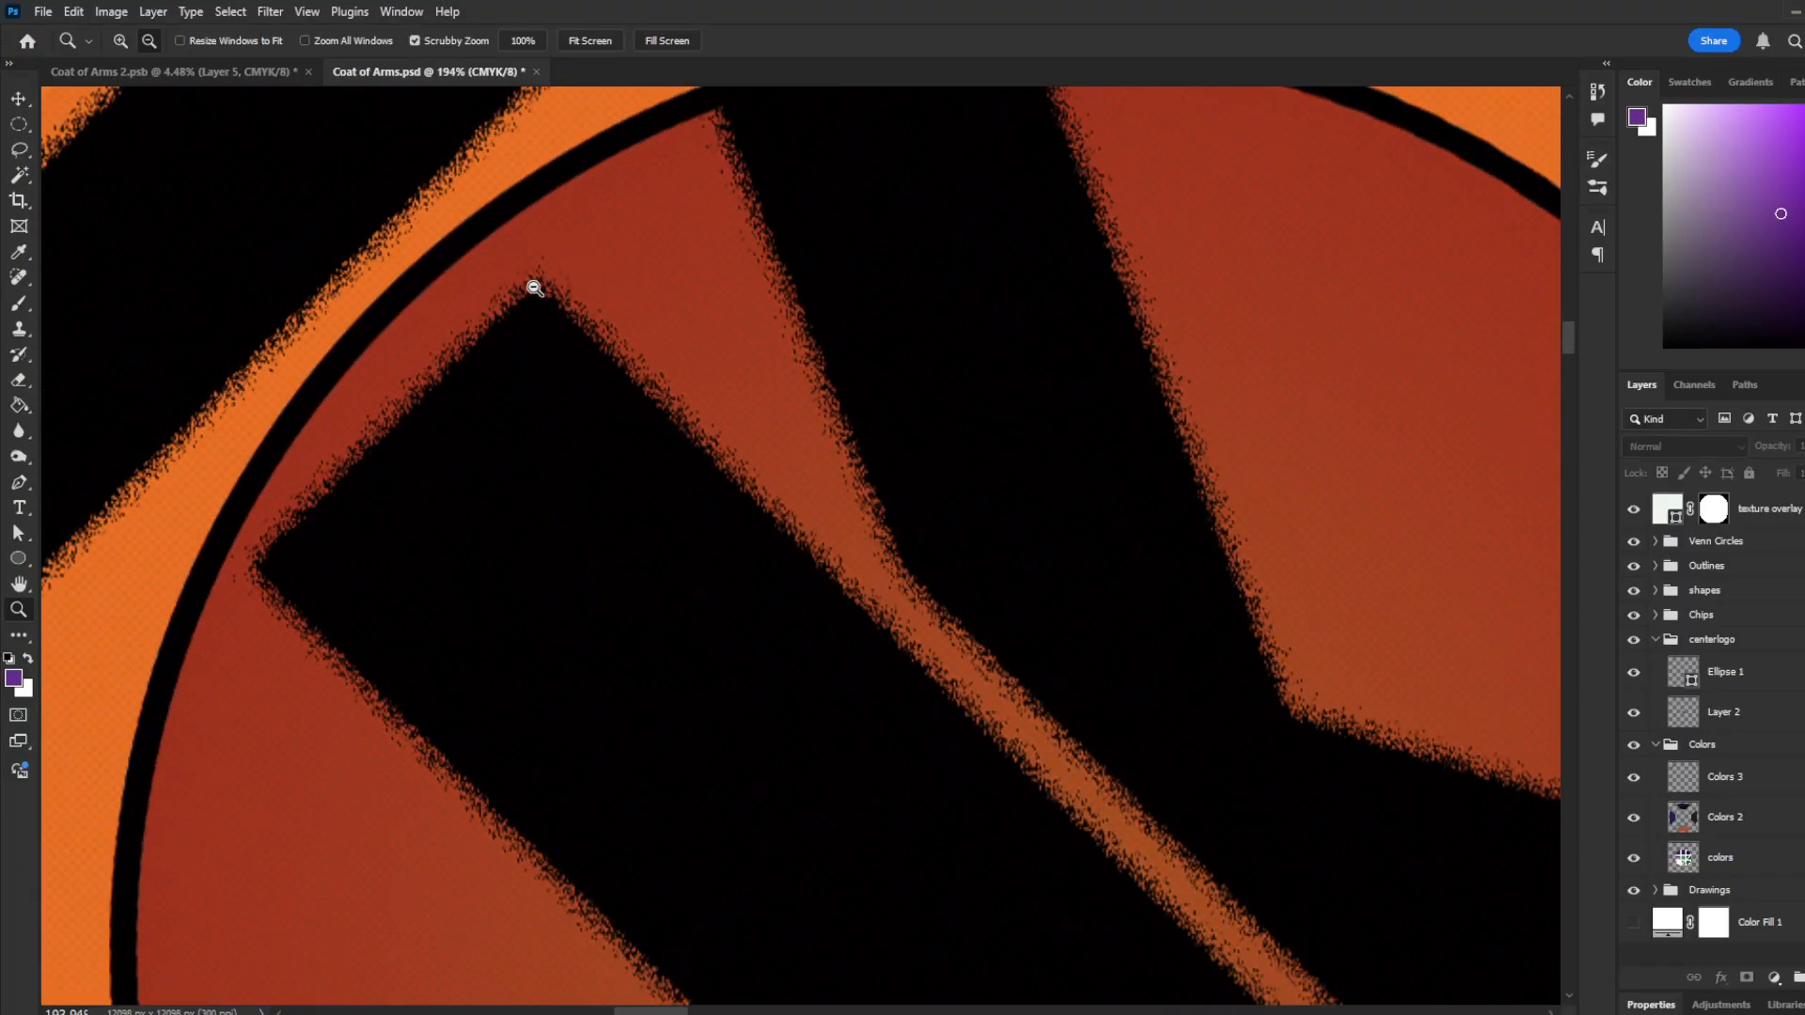
pyautogui.moveTo(864, 583); pyautogui.dragTo(949, 676)
# Step: Hide the Drawings group to view the design without its four corner illustrations, and show it again
pyautogui.press('v')
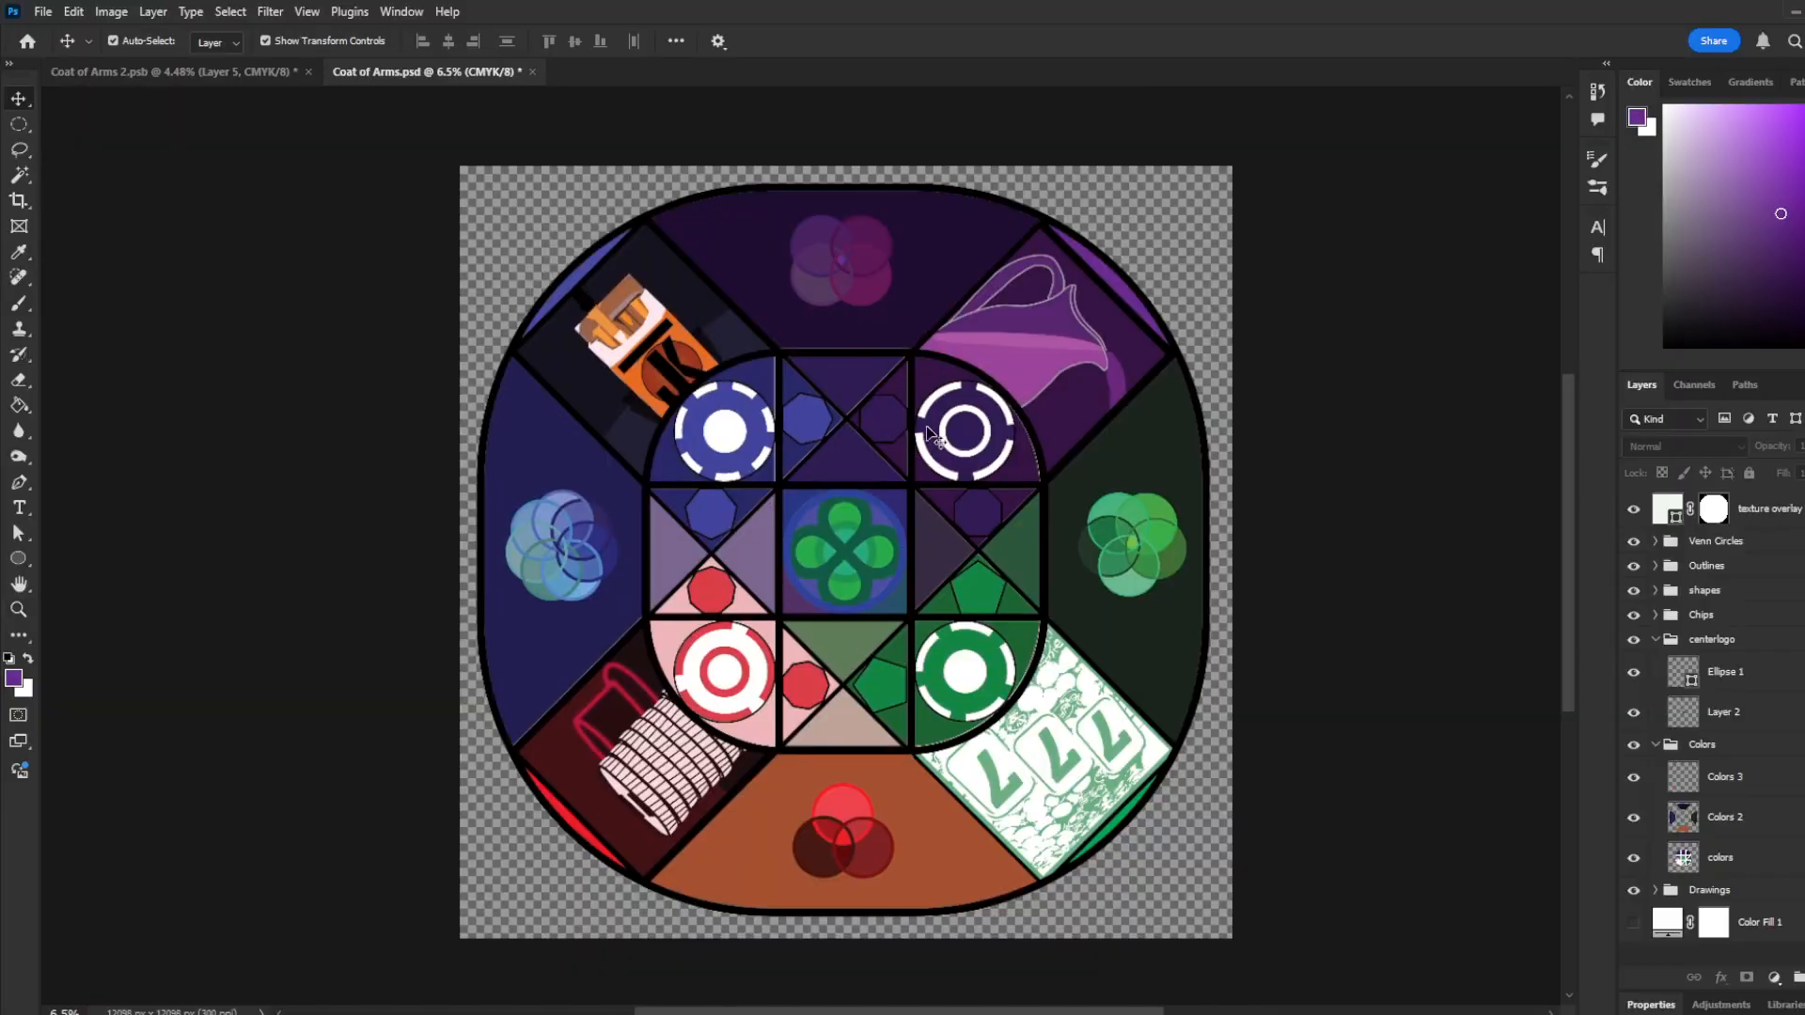
pyautogui.scroll(2, 797, 667)
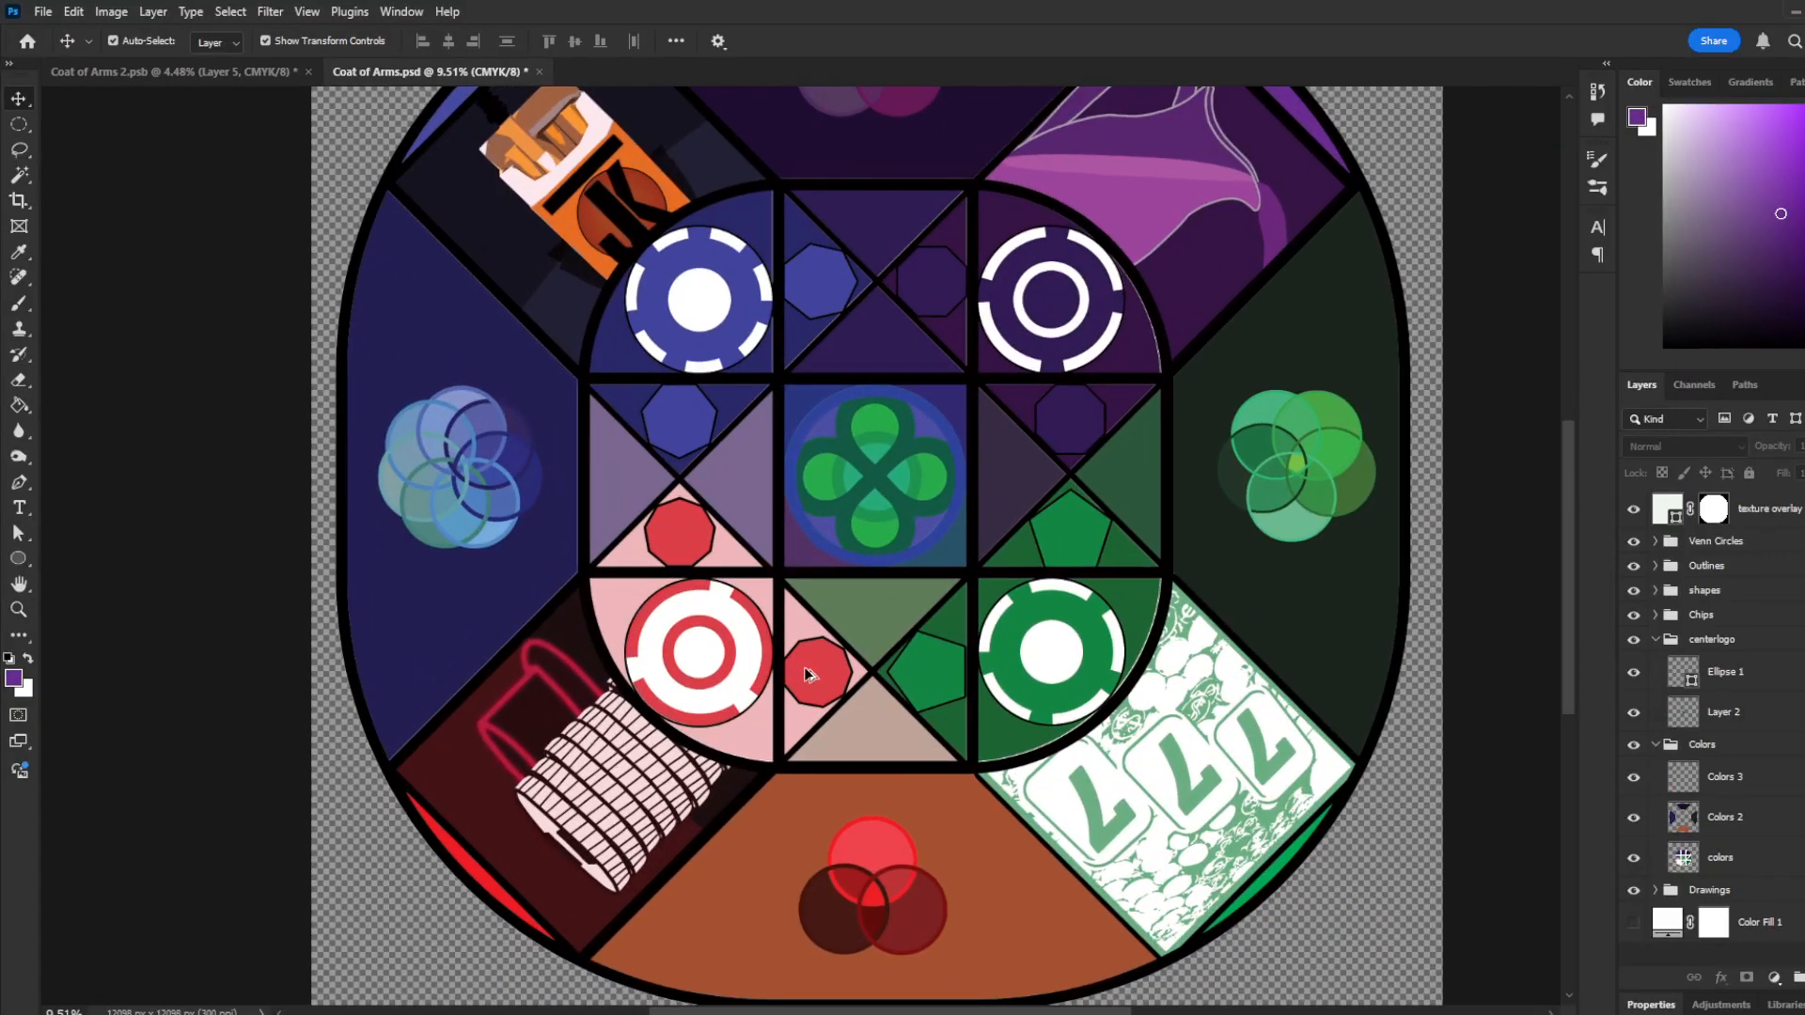
pyautogui.click(1635, 890)
pyautogui.hscroll(1, 1109, 569)
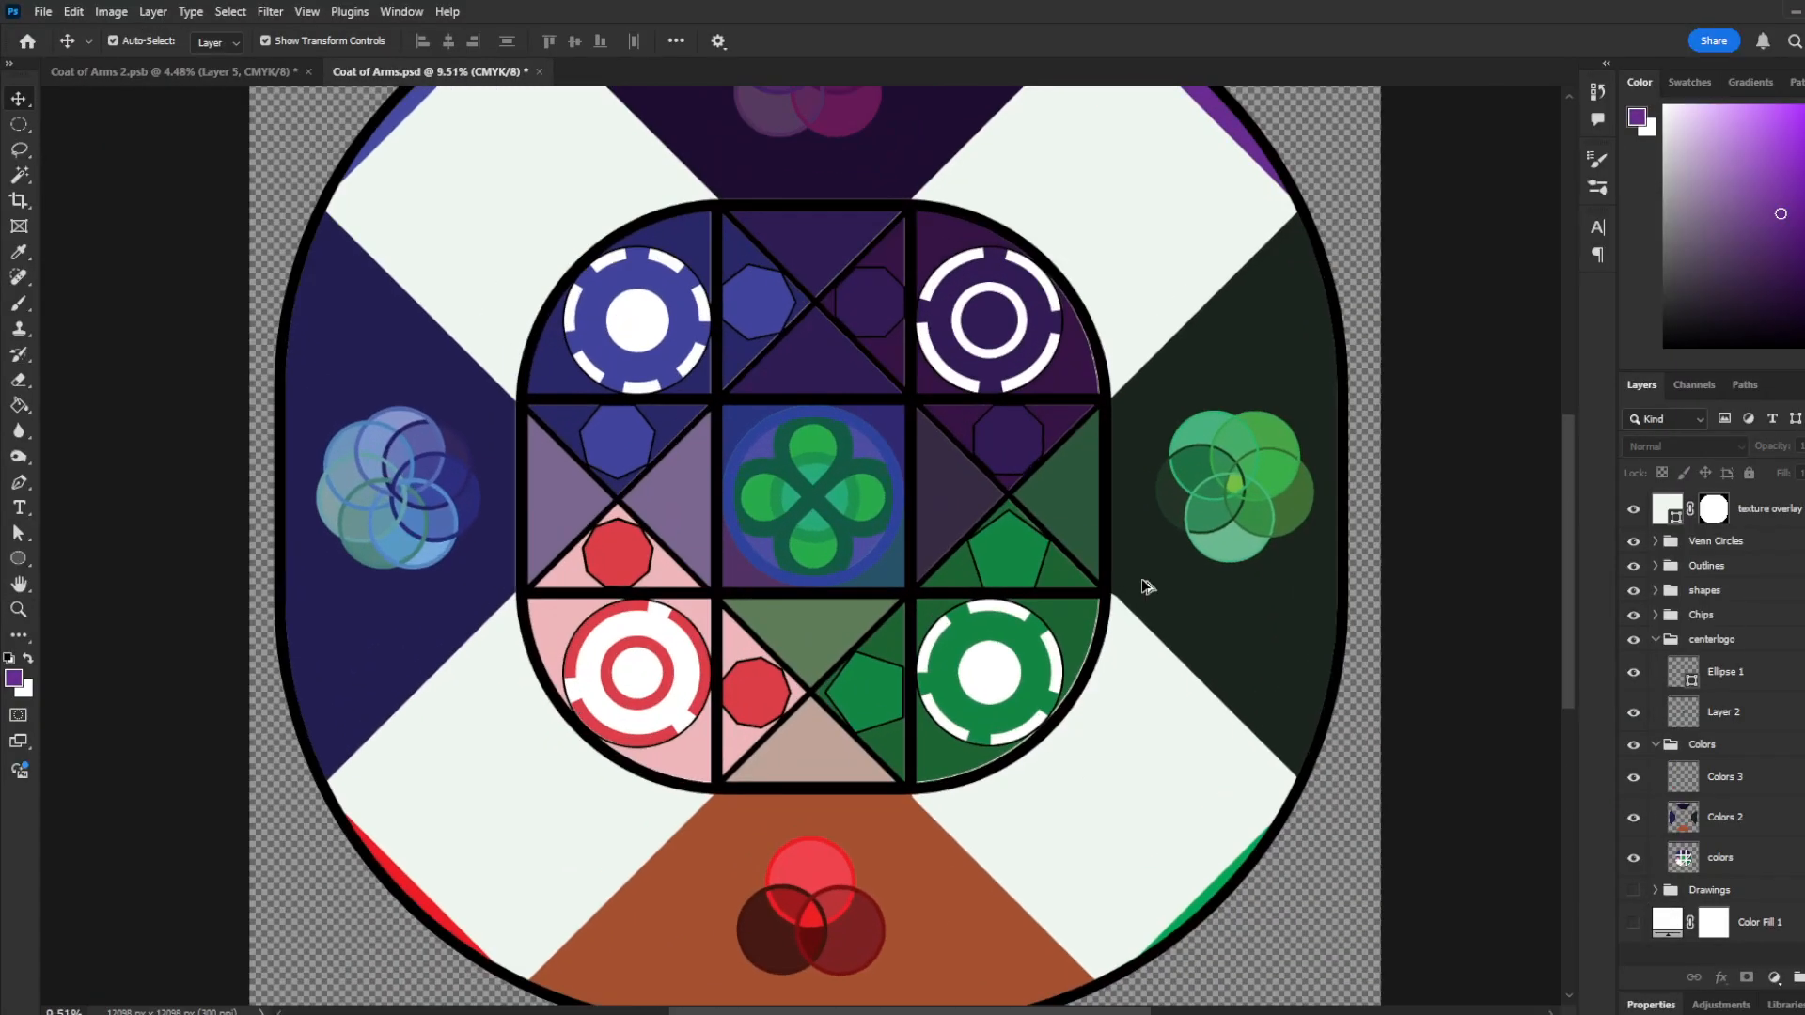
pyautogui.click(1633, 890)
# Step: Expand the Drawings group and toggle its individual illustration layers off and on to identify each one
pyautogui.click(1655, 890)
pyautogui.scroll(-5, 1654, 752)
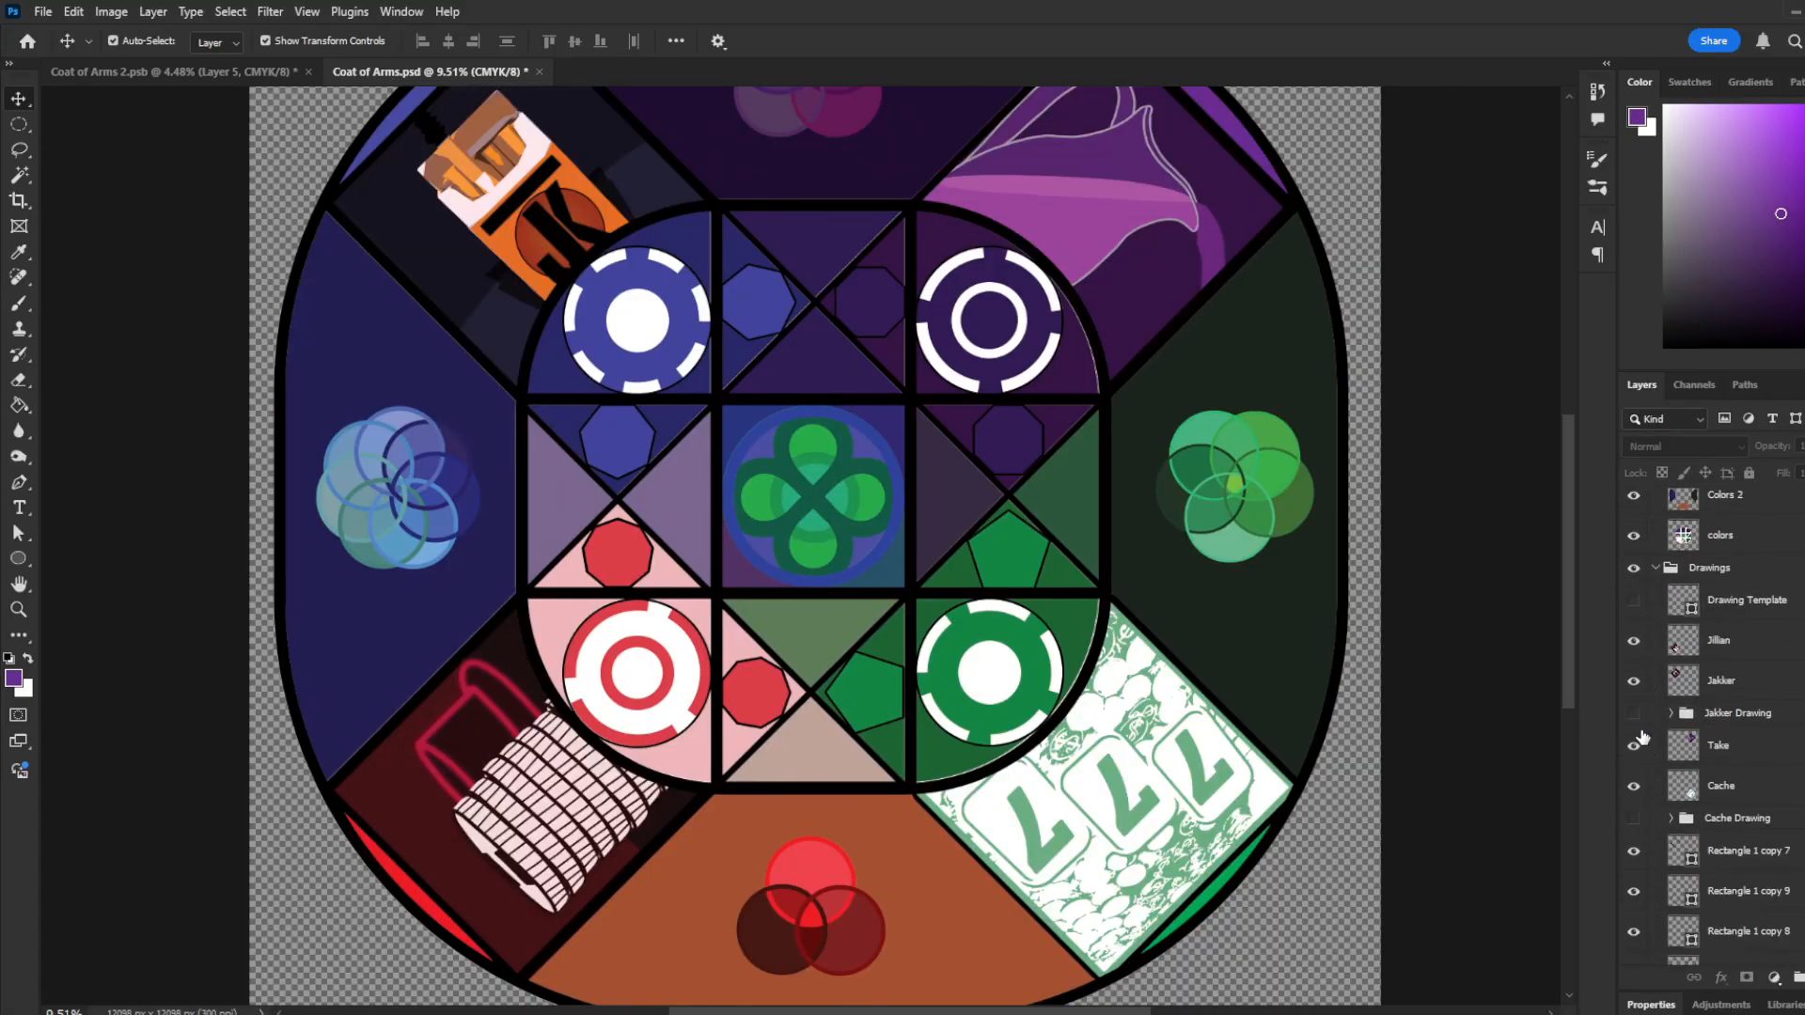
pyautogui.click(1640, 660)
pyautogui.click(1639, 661)
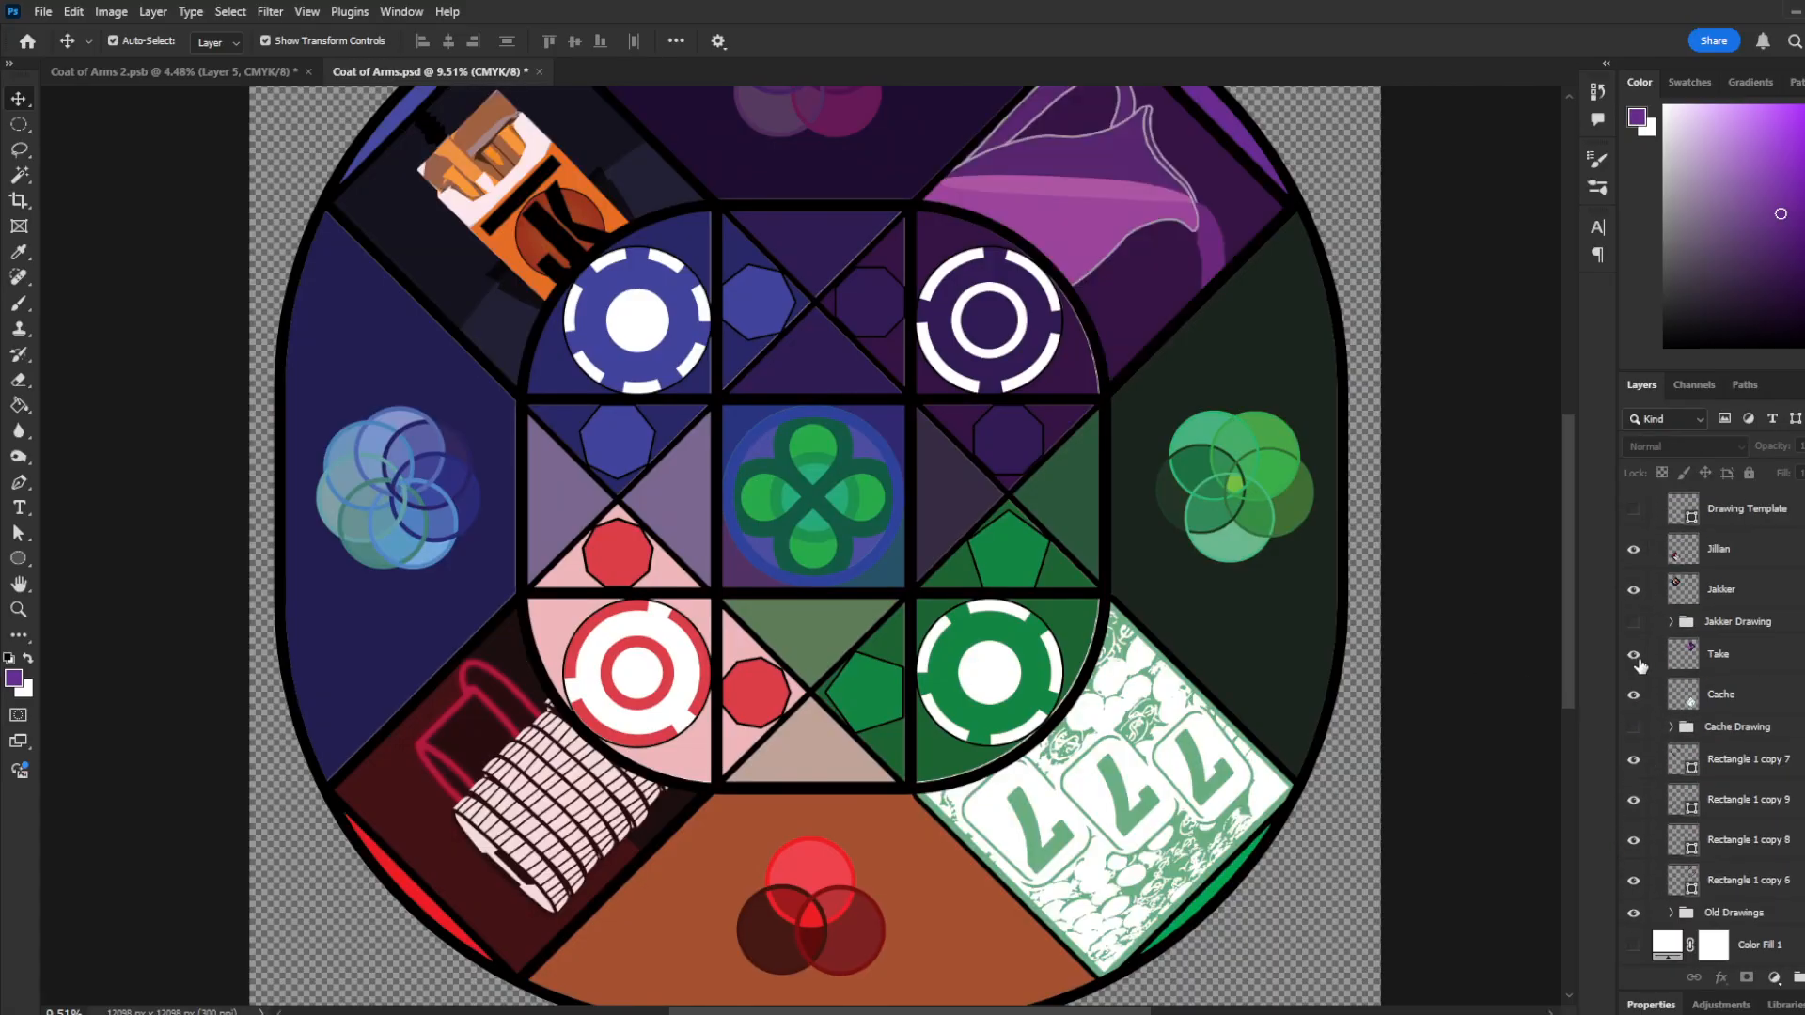
pyautogui.click(1634, 697)
pyautogui.click(1634, 697)
pyautogui.click(1669, 622)
pyautogui.click(1671, 623)
pyautogui.scroll(5, 1668, 695)
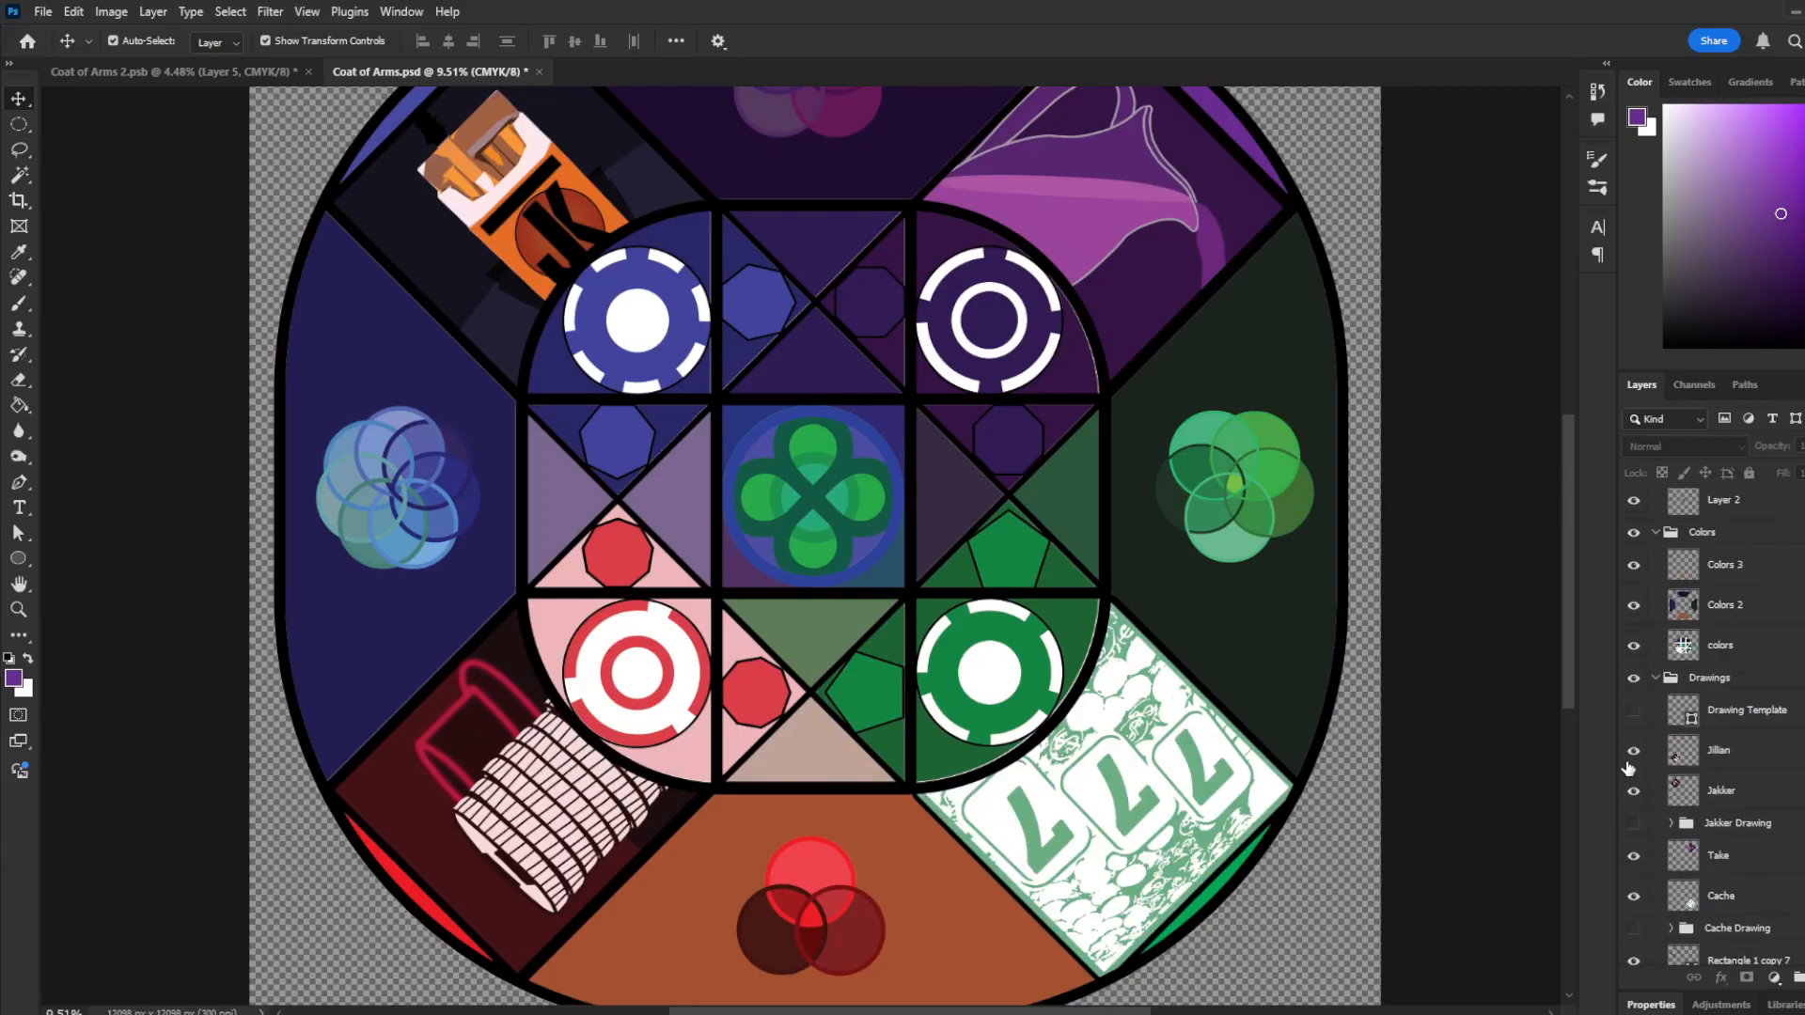
pyautogui.click(1632, 751)
pyautogui.click(1633, 751)
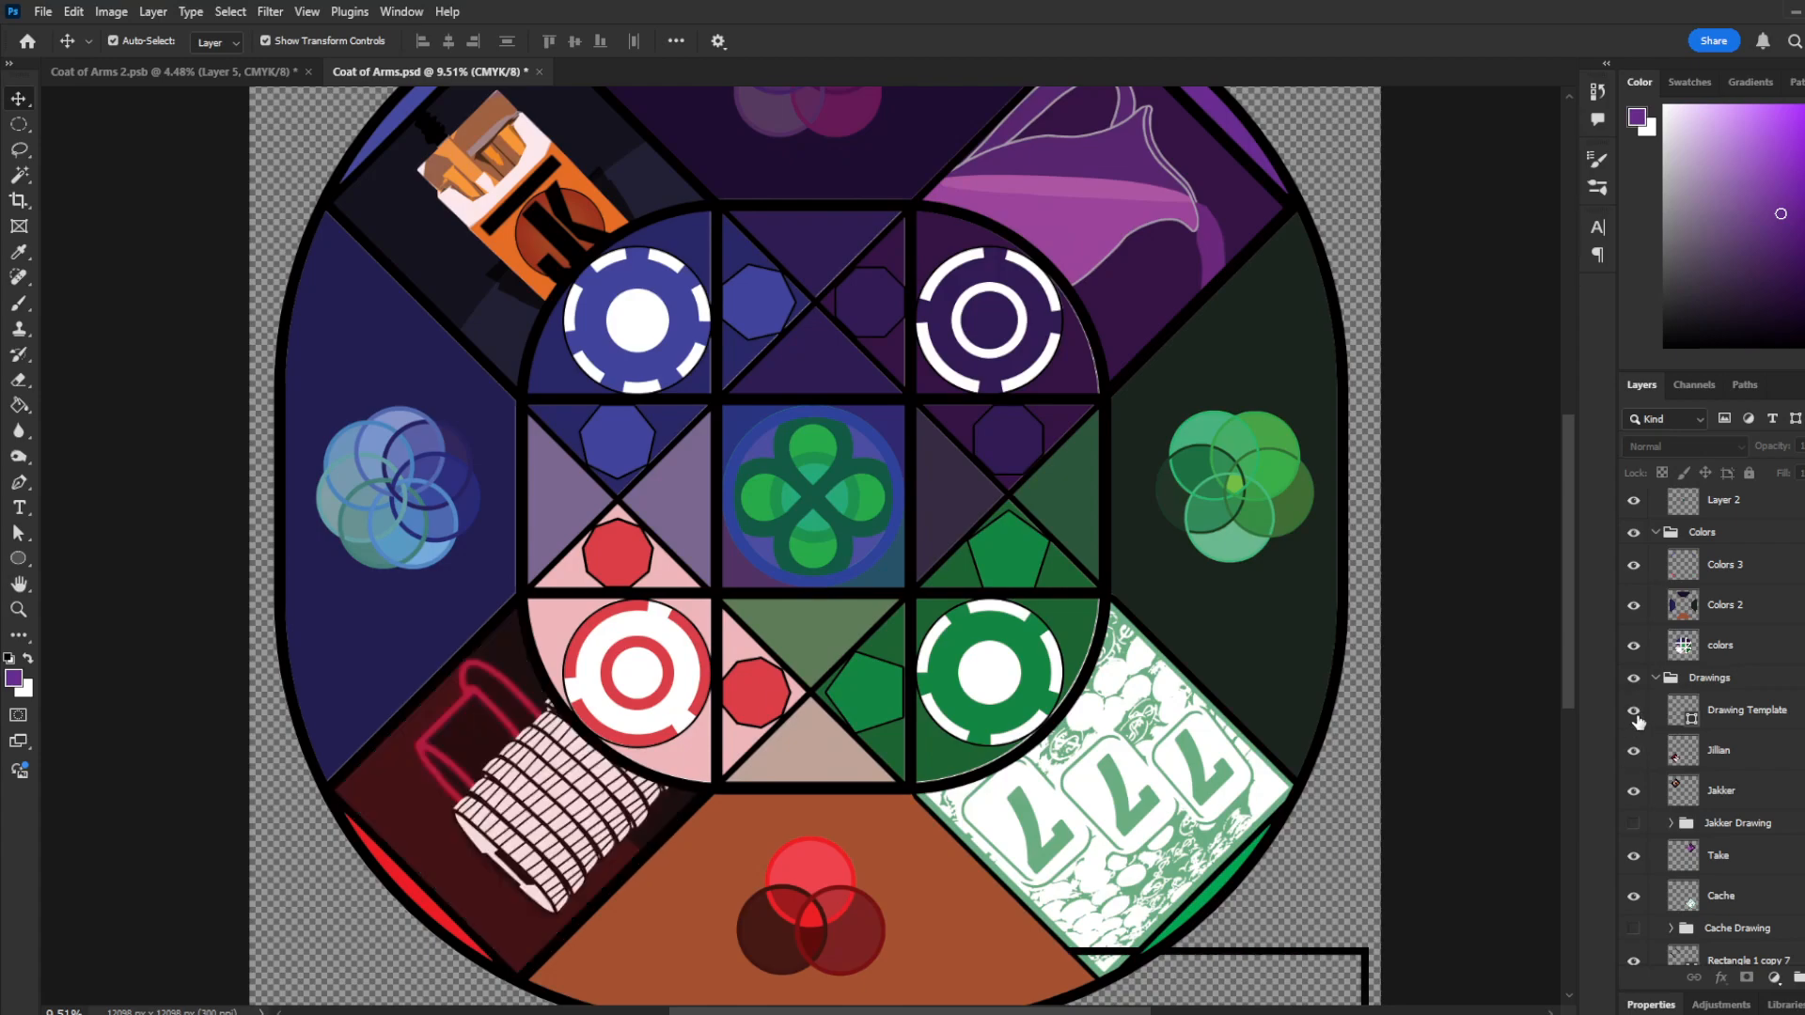
# Step: Show the Drawing Template layer, move its black rectangular outline up toward the 777 panel, and hide the layer again
pyautogui.scroll(-3, 1288, 574)
pyautogui.click(1632, 709)
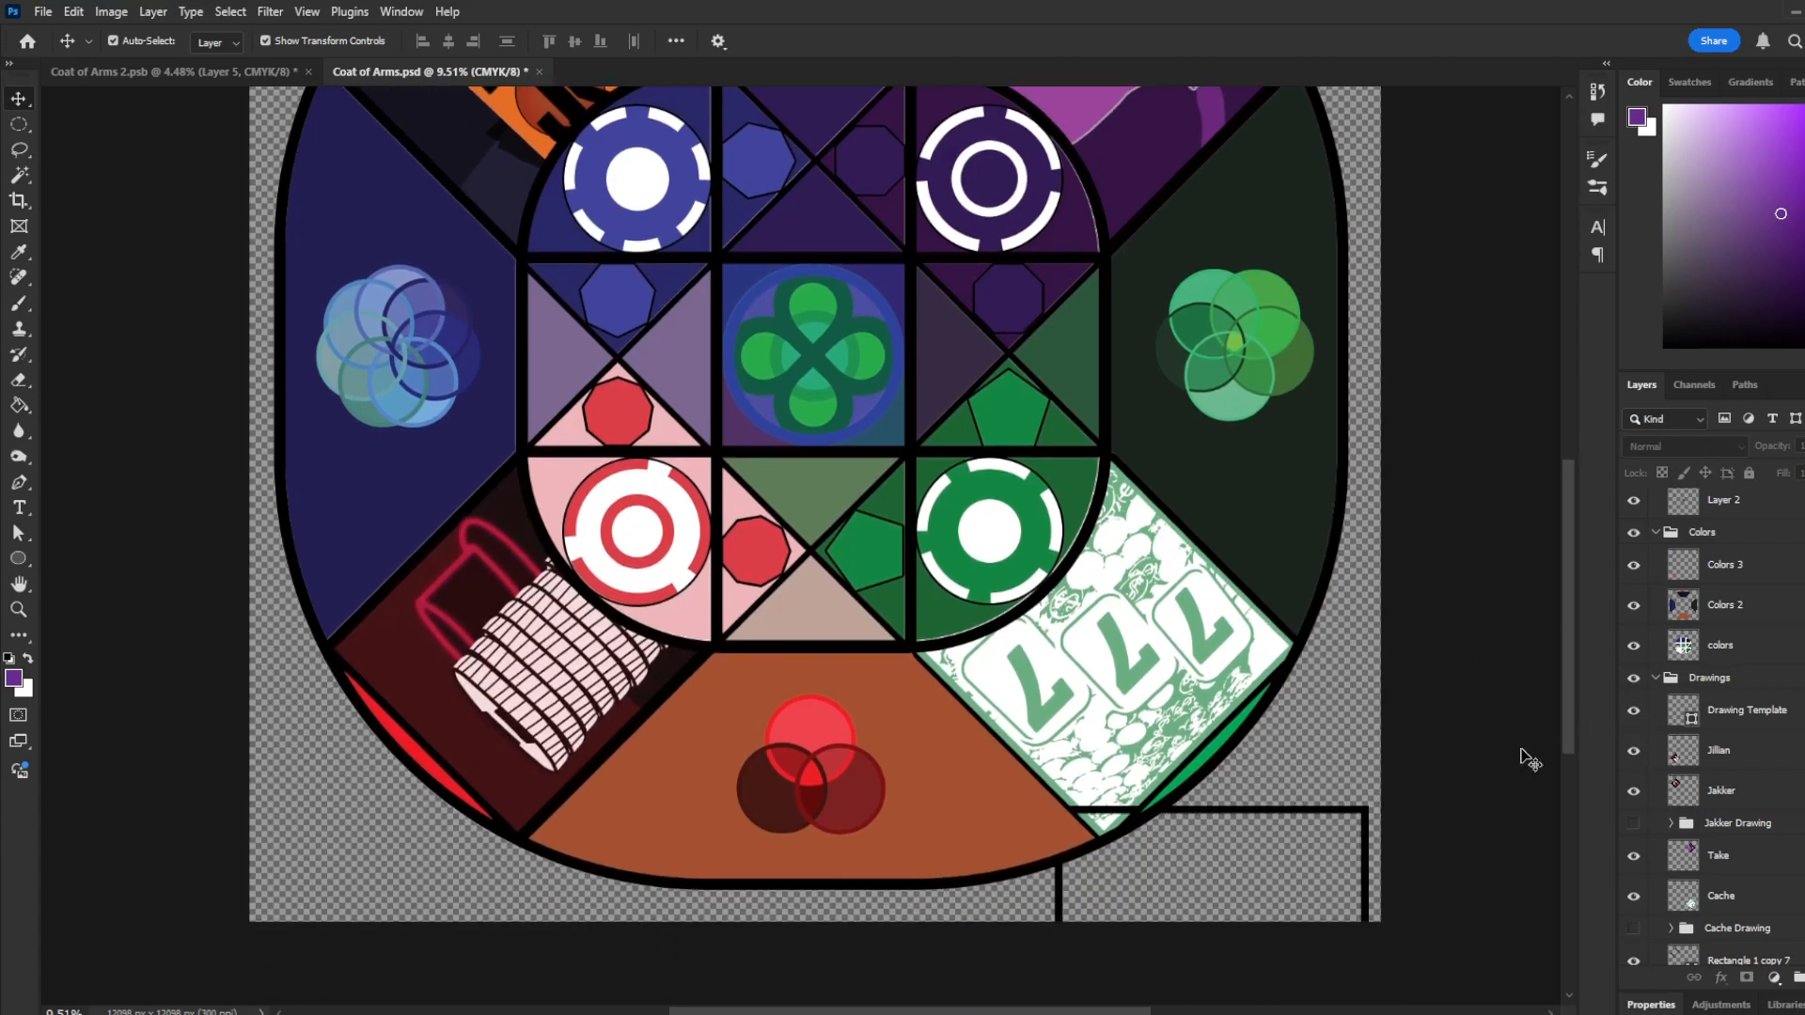
pyautogui.moveTo(1358, 807)
pyautogui.mouseDown()
pyautogui.moveTo(1240, 545)
pyautogui.moveTo(1222, 601)
pyautogui.moveTo(1292, 639)
pyautogui.moveTo(1206, 549)
pyautogui.mouseUp()
pyautogui.click(1633, 709)
# Step: Look through the remaining layers in the Drawings group, including the Old Drawings subgroup, and collapse the Drawings group
pyautogui.scroll(-2, 1636, 695)
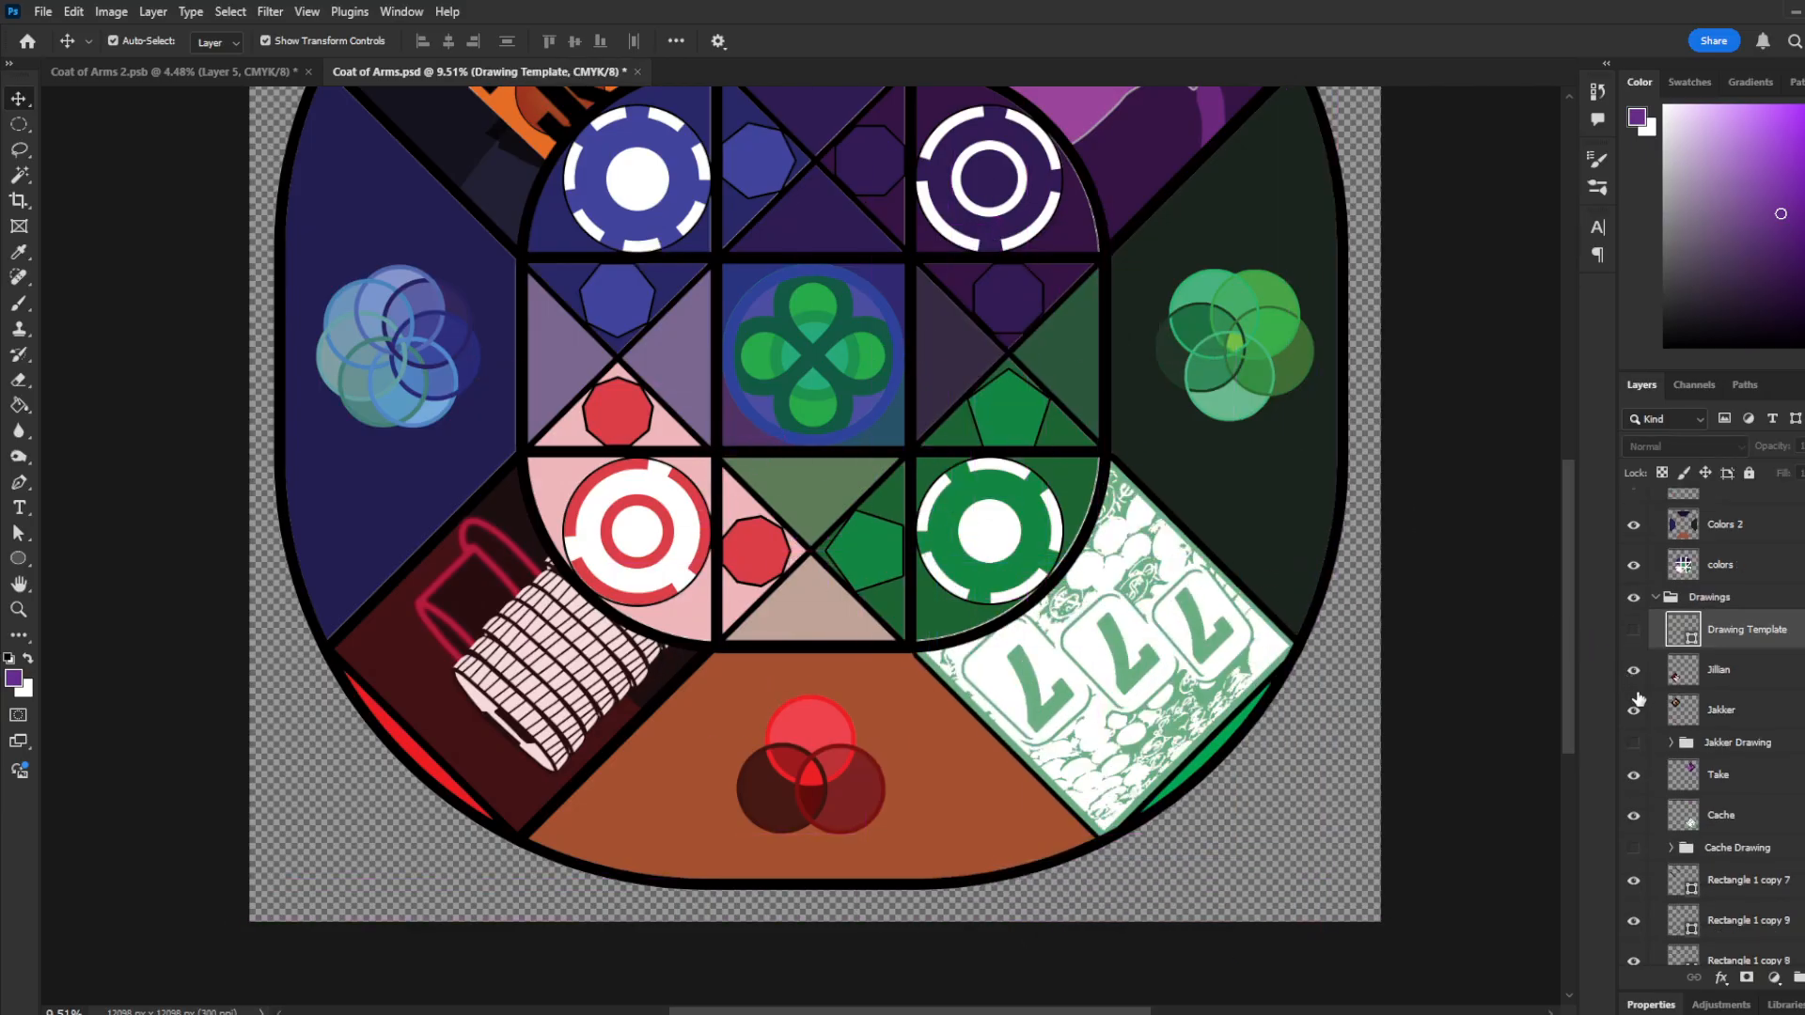
pyautogui.scroll(-3, 1658, 639)
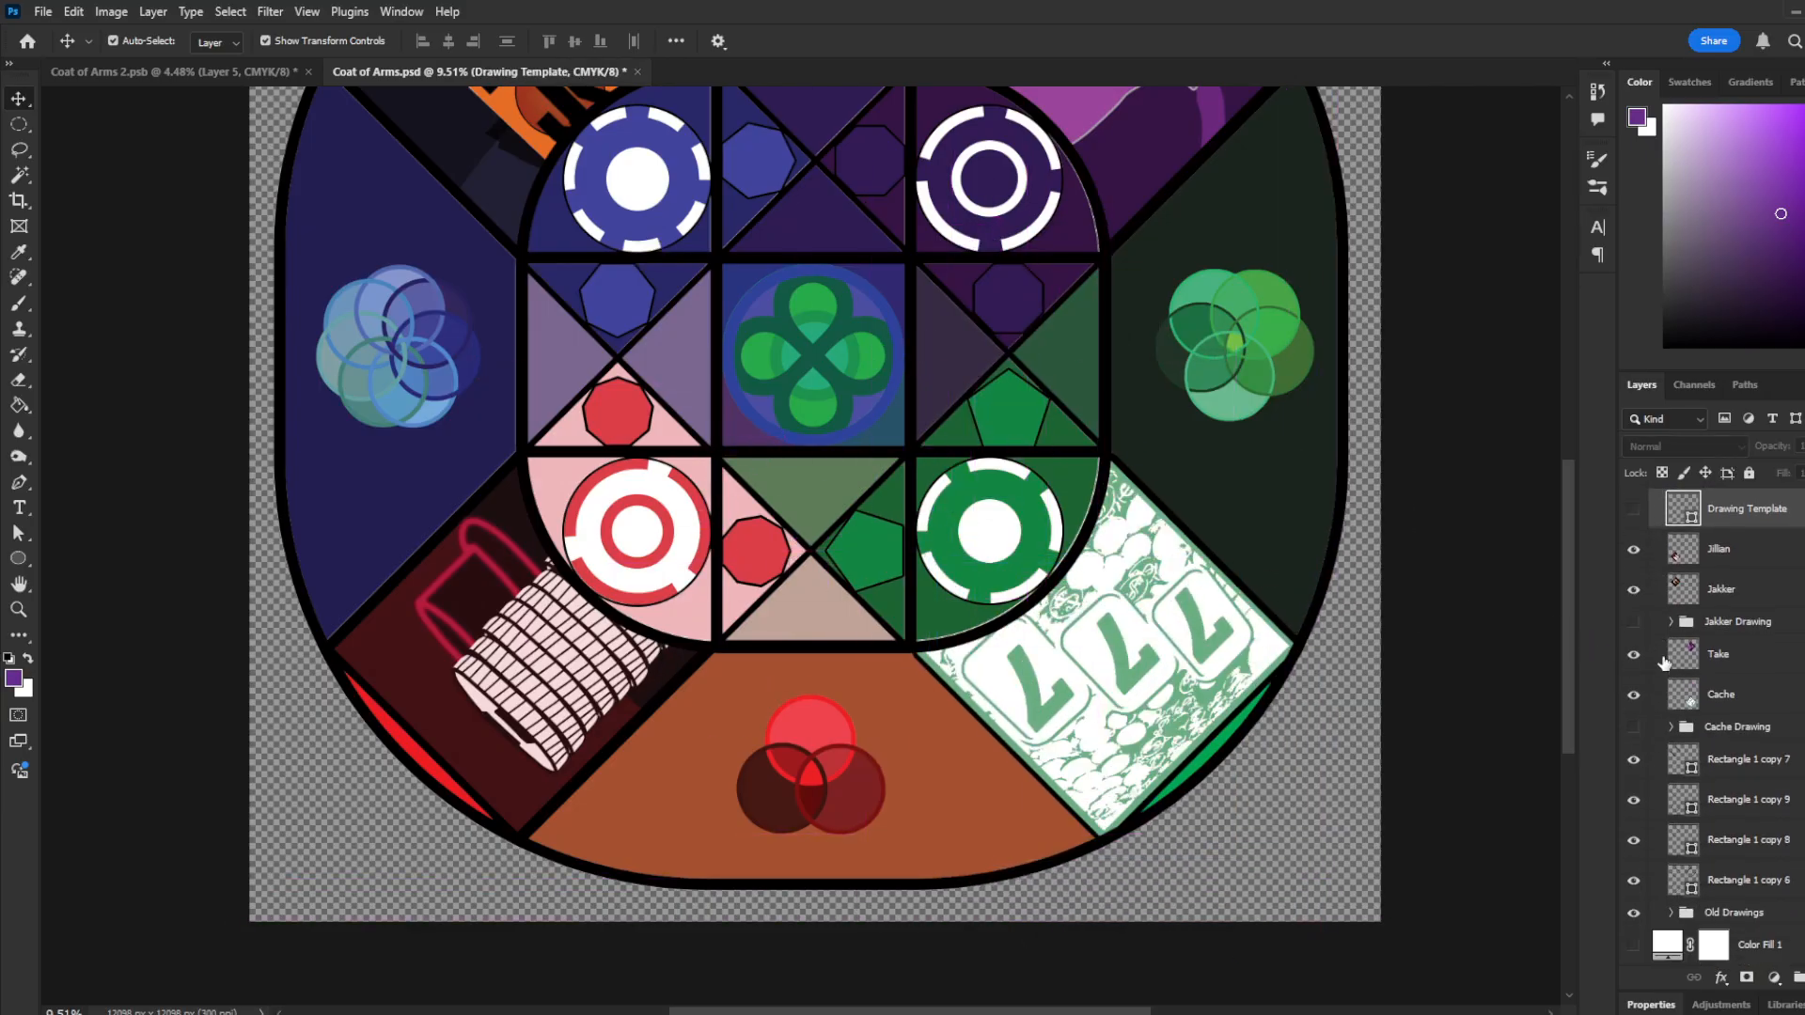
pyautogui.click(1669, 912)
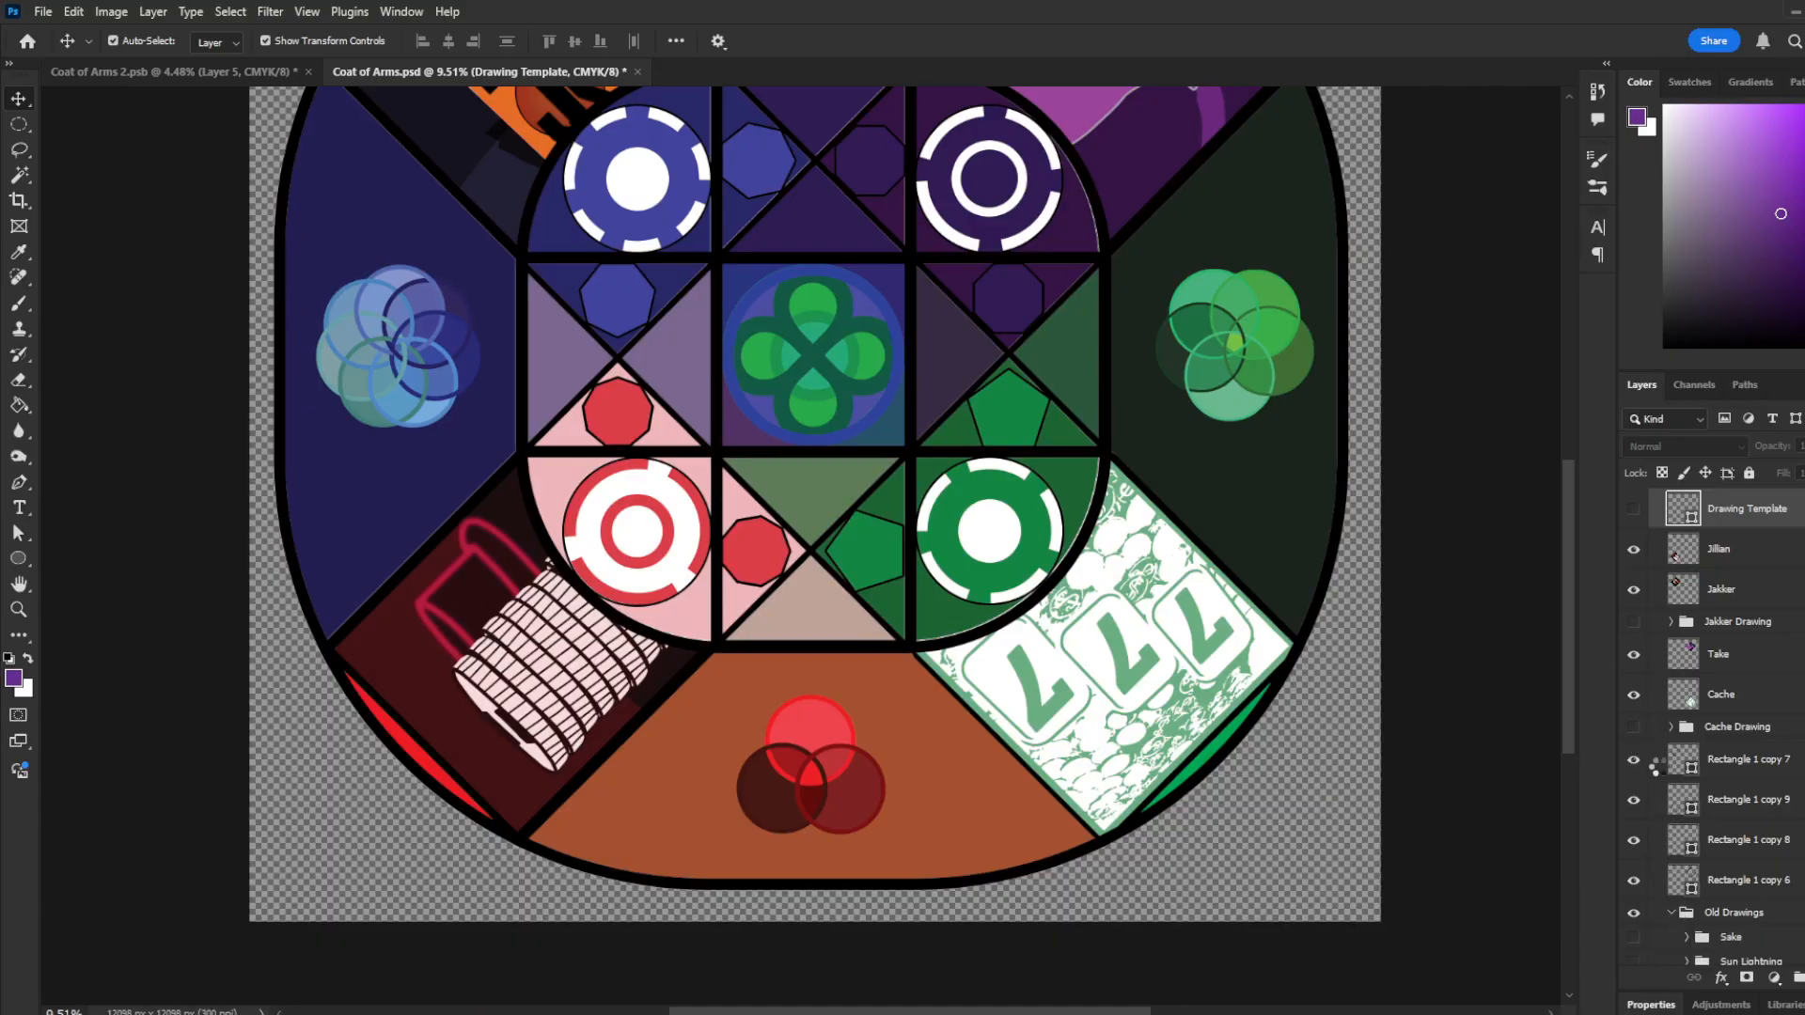
pyautogui.scroll(-2, 1701, 866)
pyautogui.scroll(5, 1697, 836)
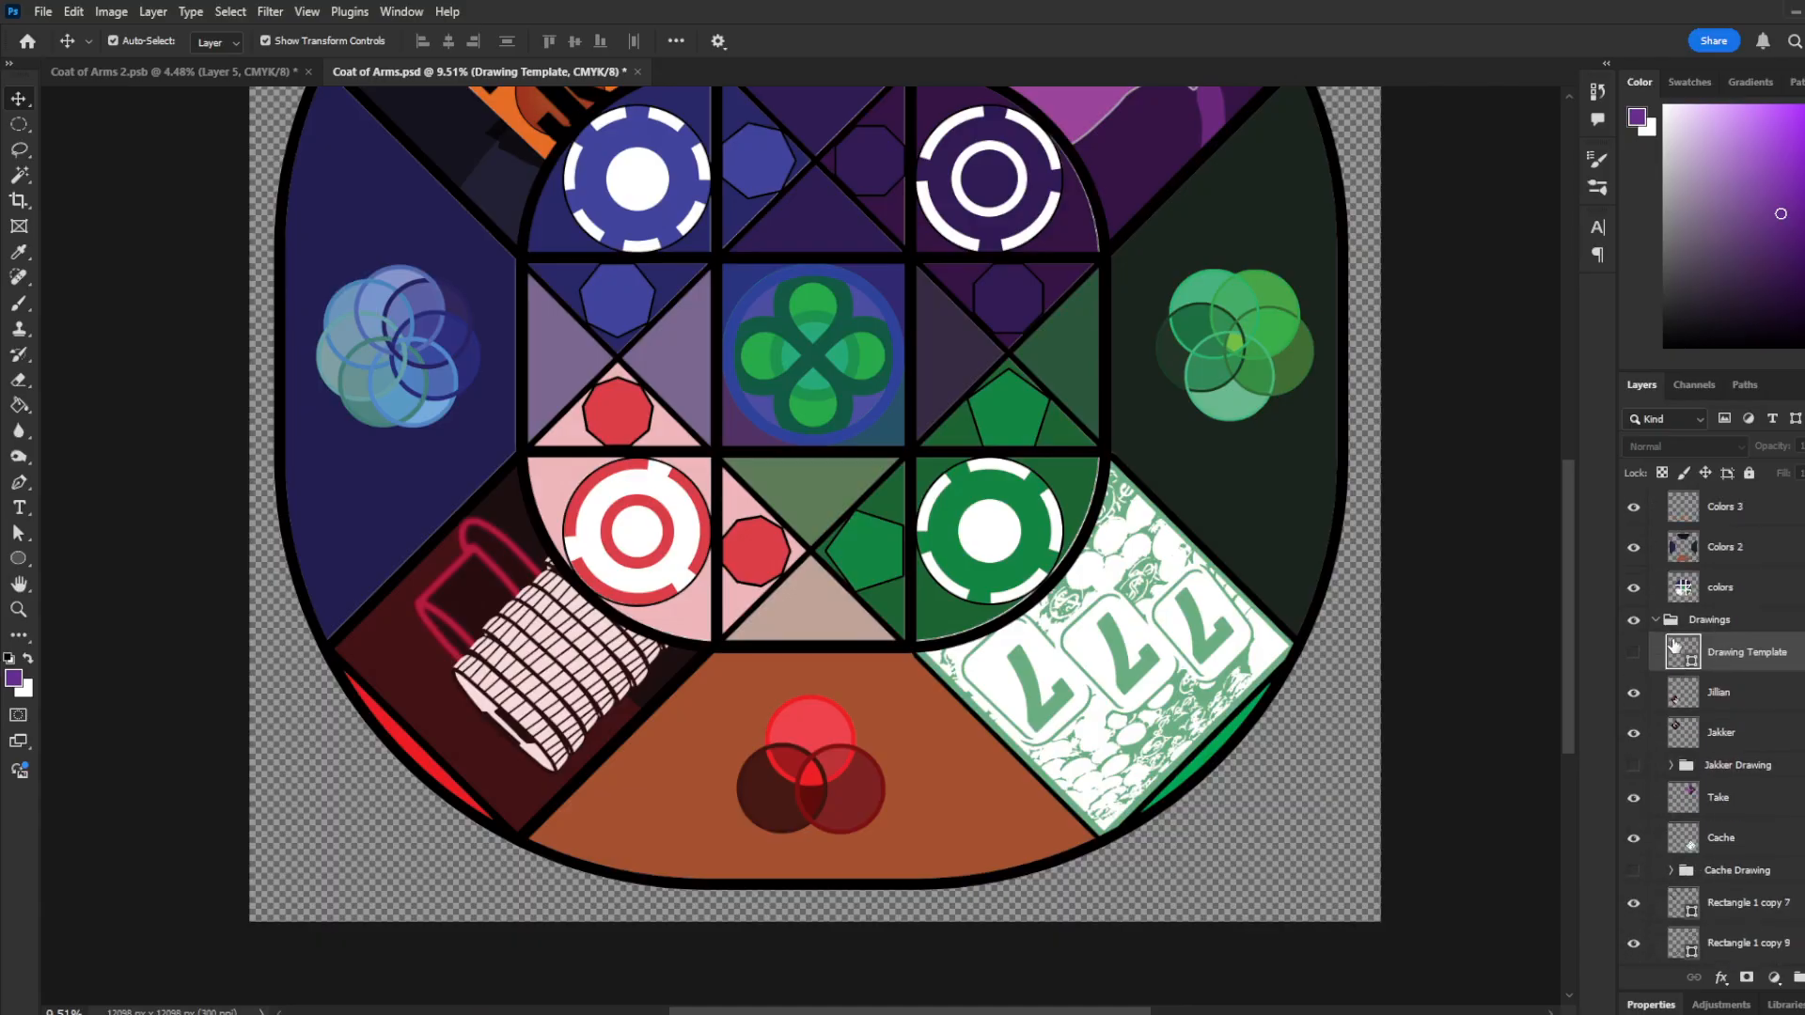
pyautogui.click(1656, 623)
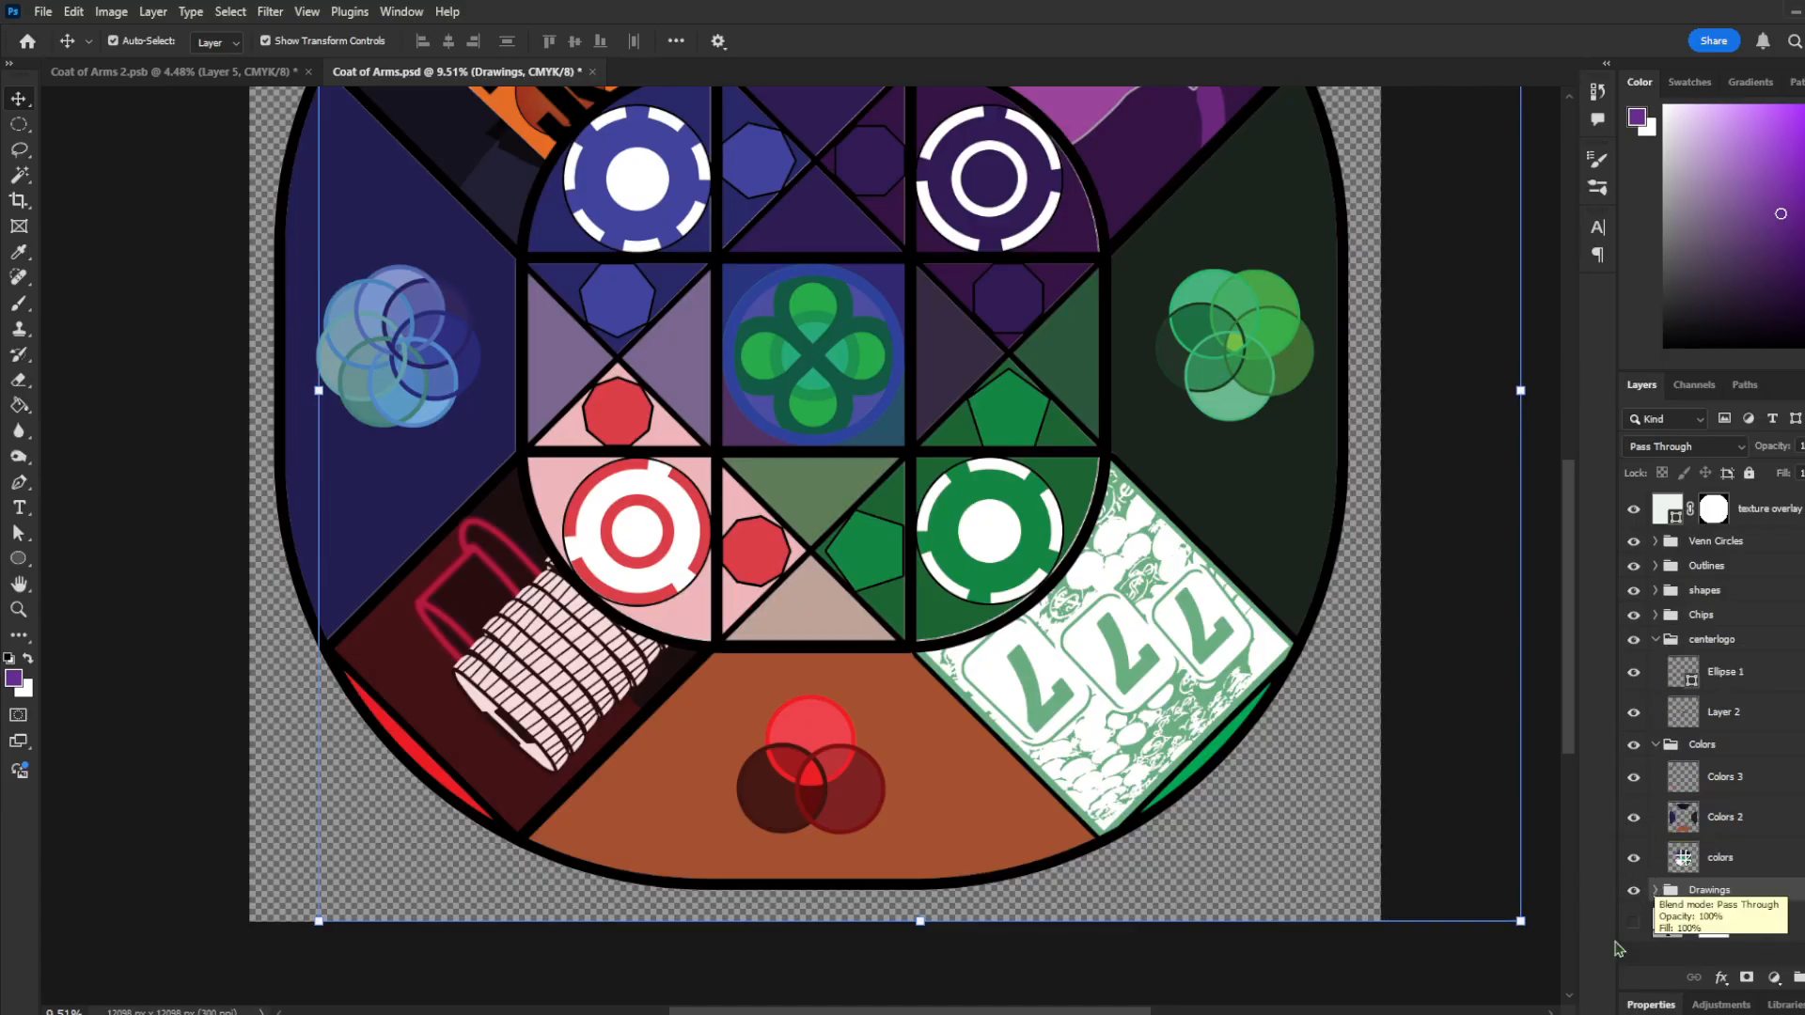
# Step: Hide the colors layer to view the inner grid without its fills, and show it again
pyautogui.click(1633, 857)
pyautogui.scroll(-3, 1137, 473)
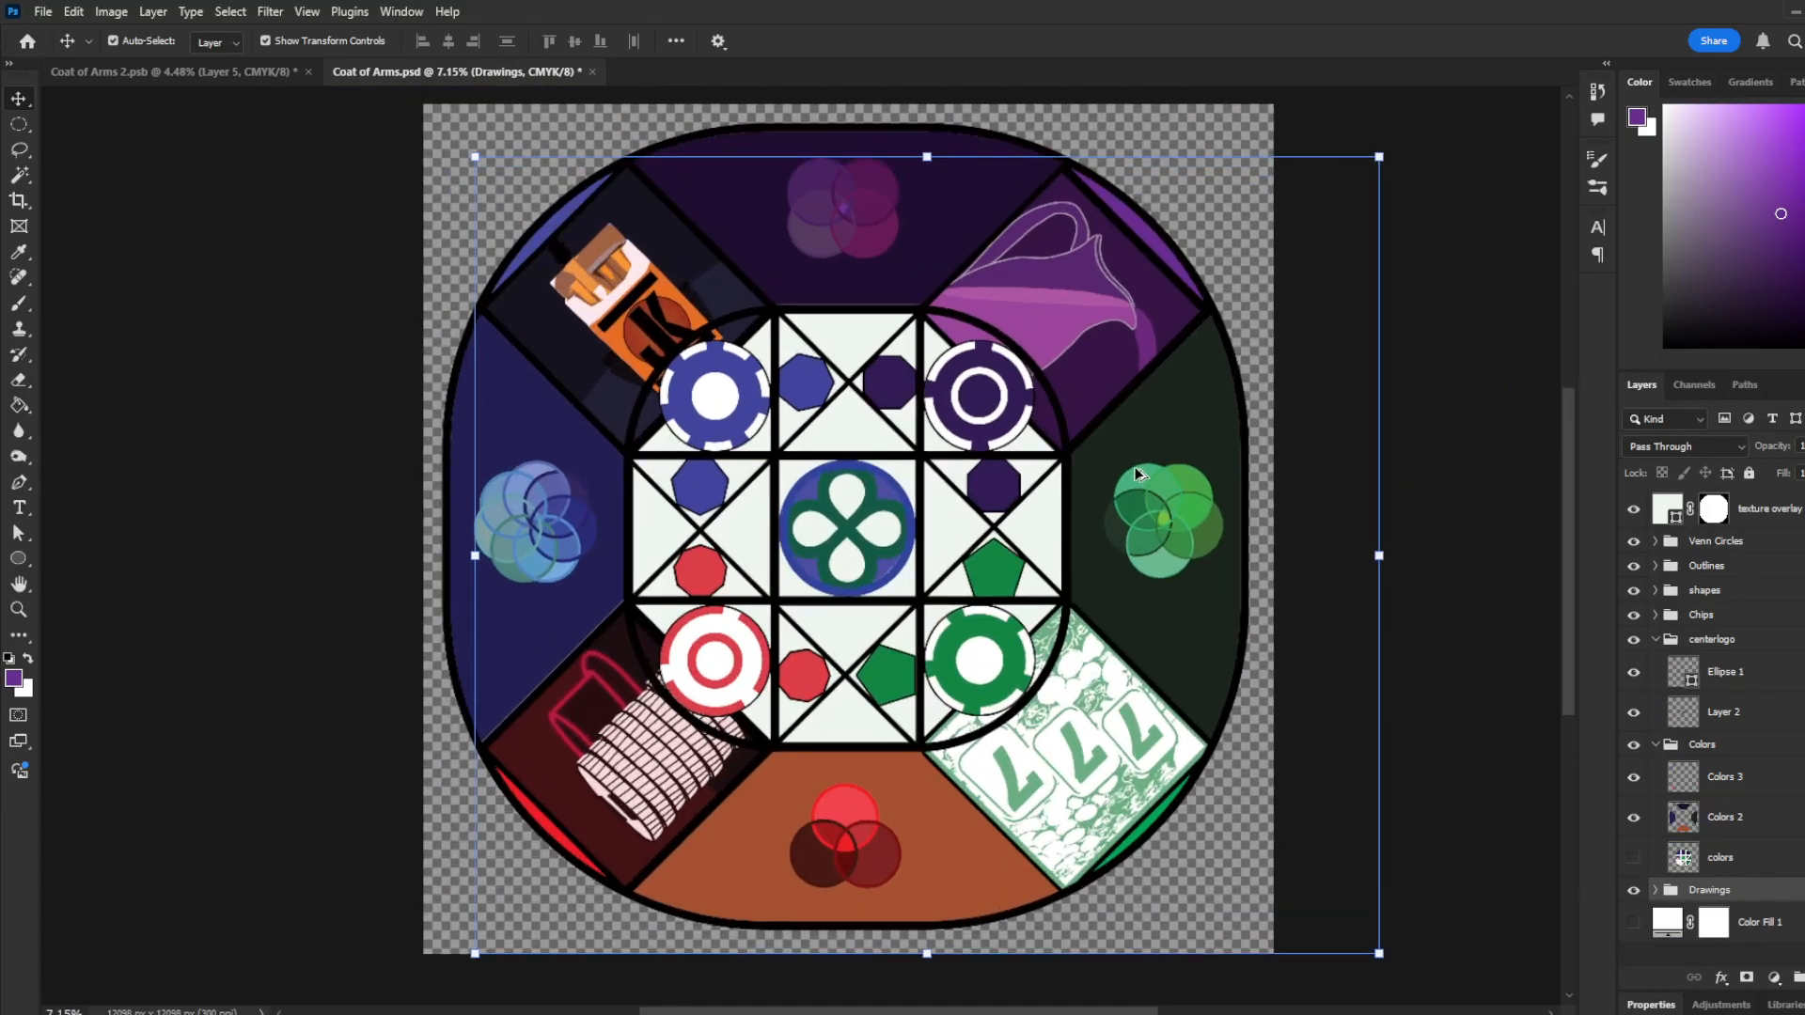
pyautogui.click(1633, 857)
# Step: Isolate the colors layer, examine the inner grid's fills and centre emblem, and restore the other layers' visibility
pyautogui.keyDown('alt'); pyautogui.click(1634, 858); pyautogui.keyUp('alt')
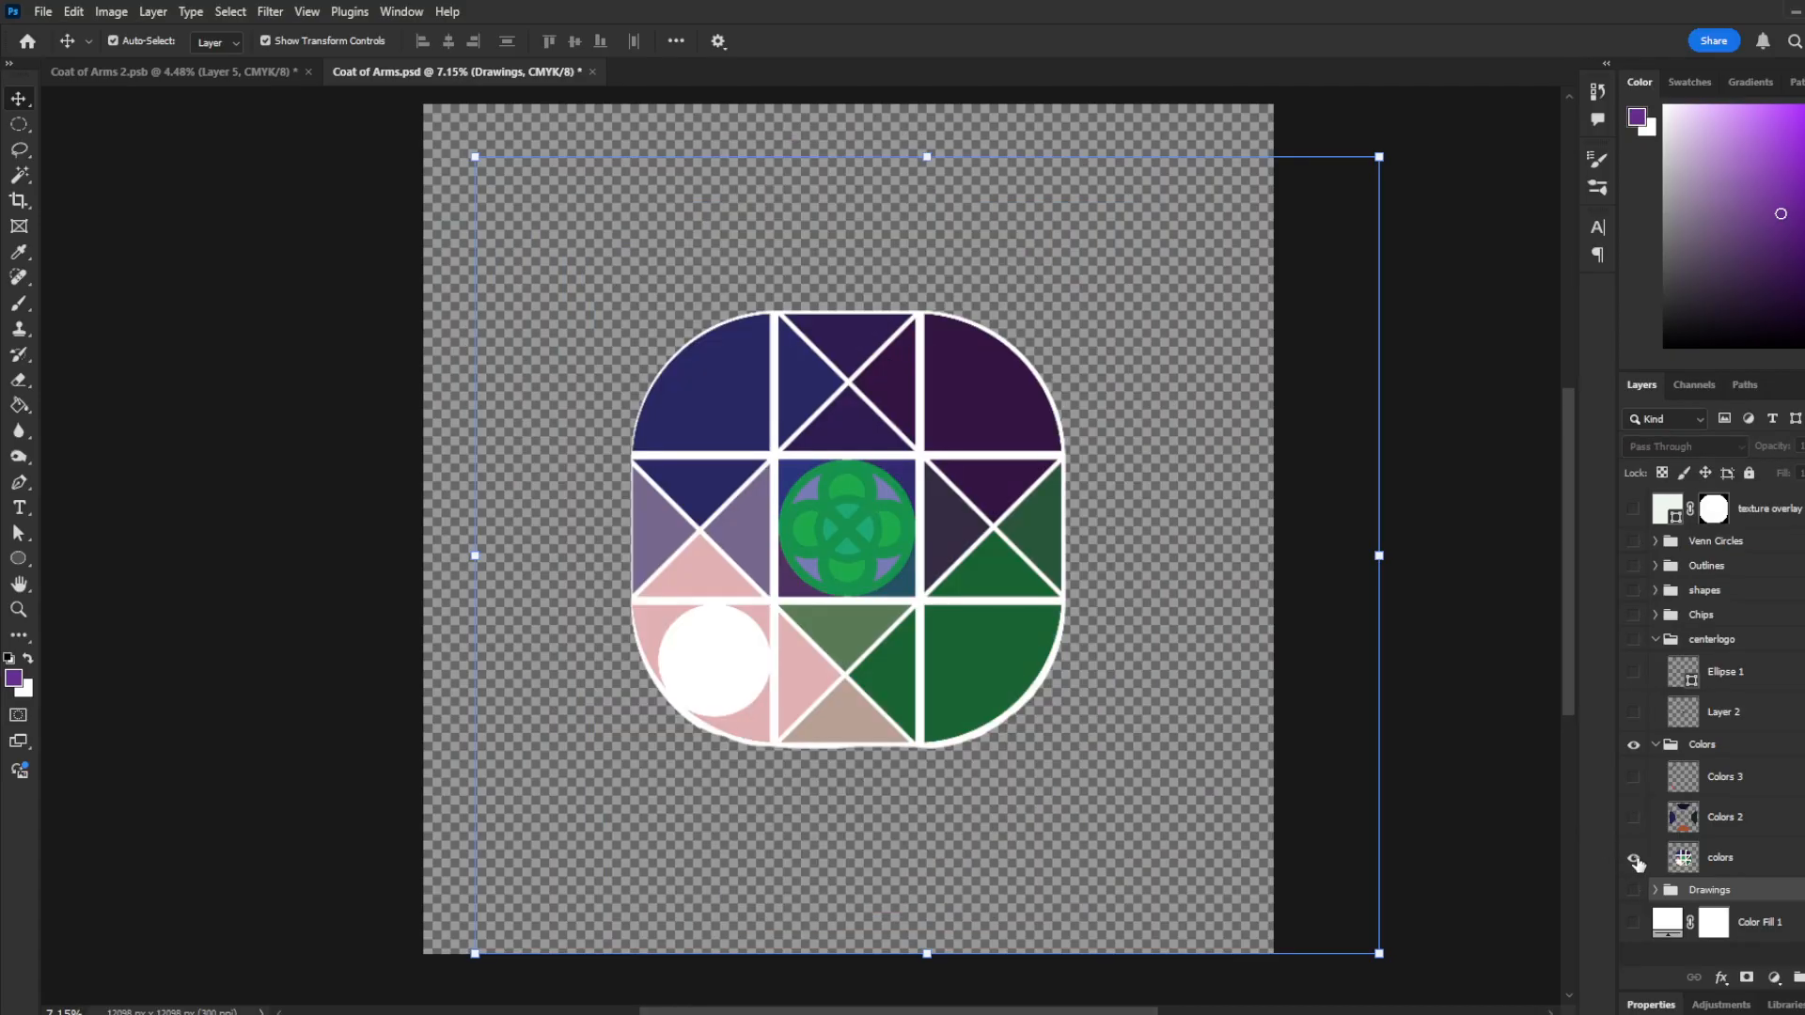
pyautogui.scroll(2, 888, 552)
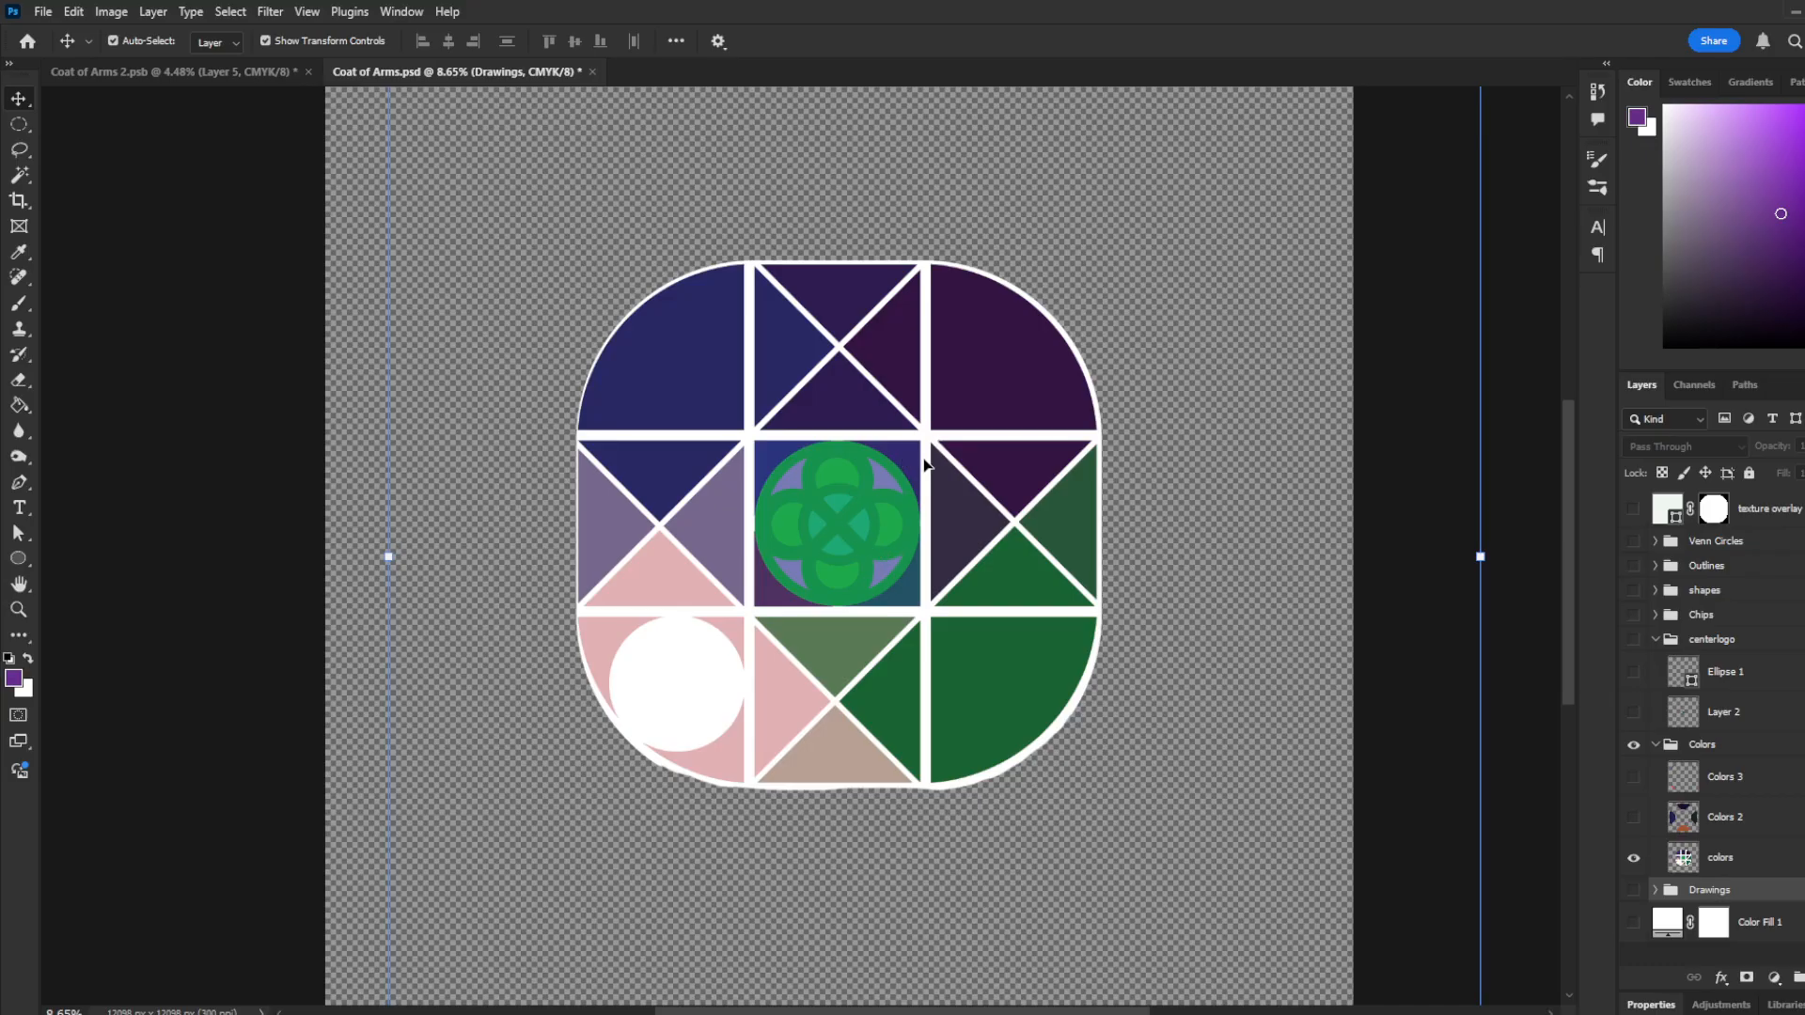
pyautogui.scroll(2, 874, 480)
pyautogui.scroll(2, 1018, 723)
pyautogui.scroll(-4, 1018, 723)
pyautogui.scroll(3, 810, 442)
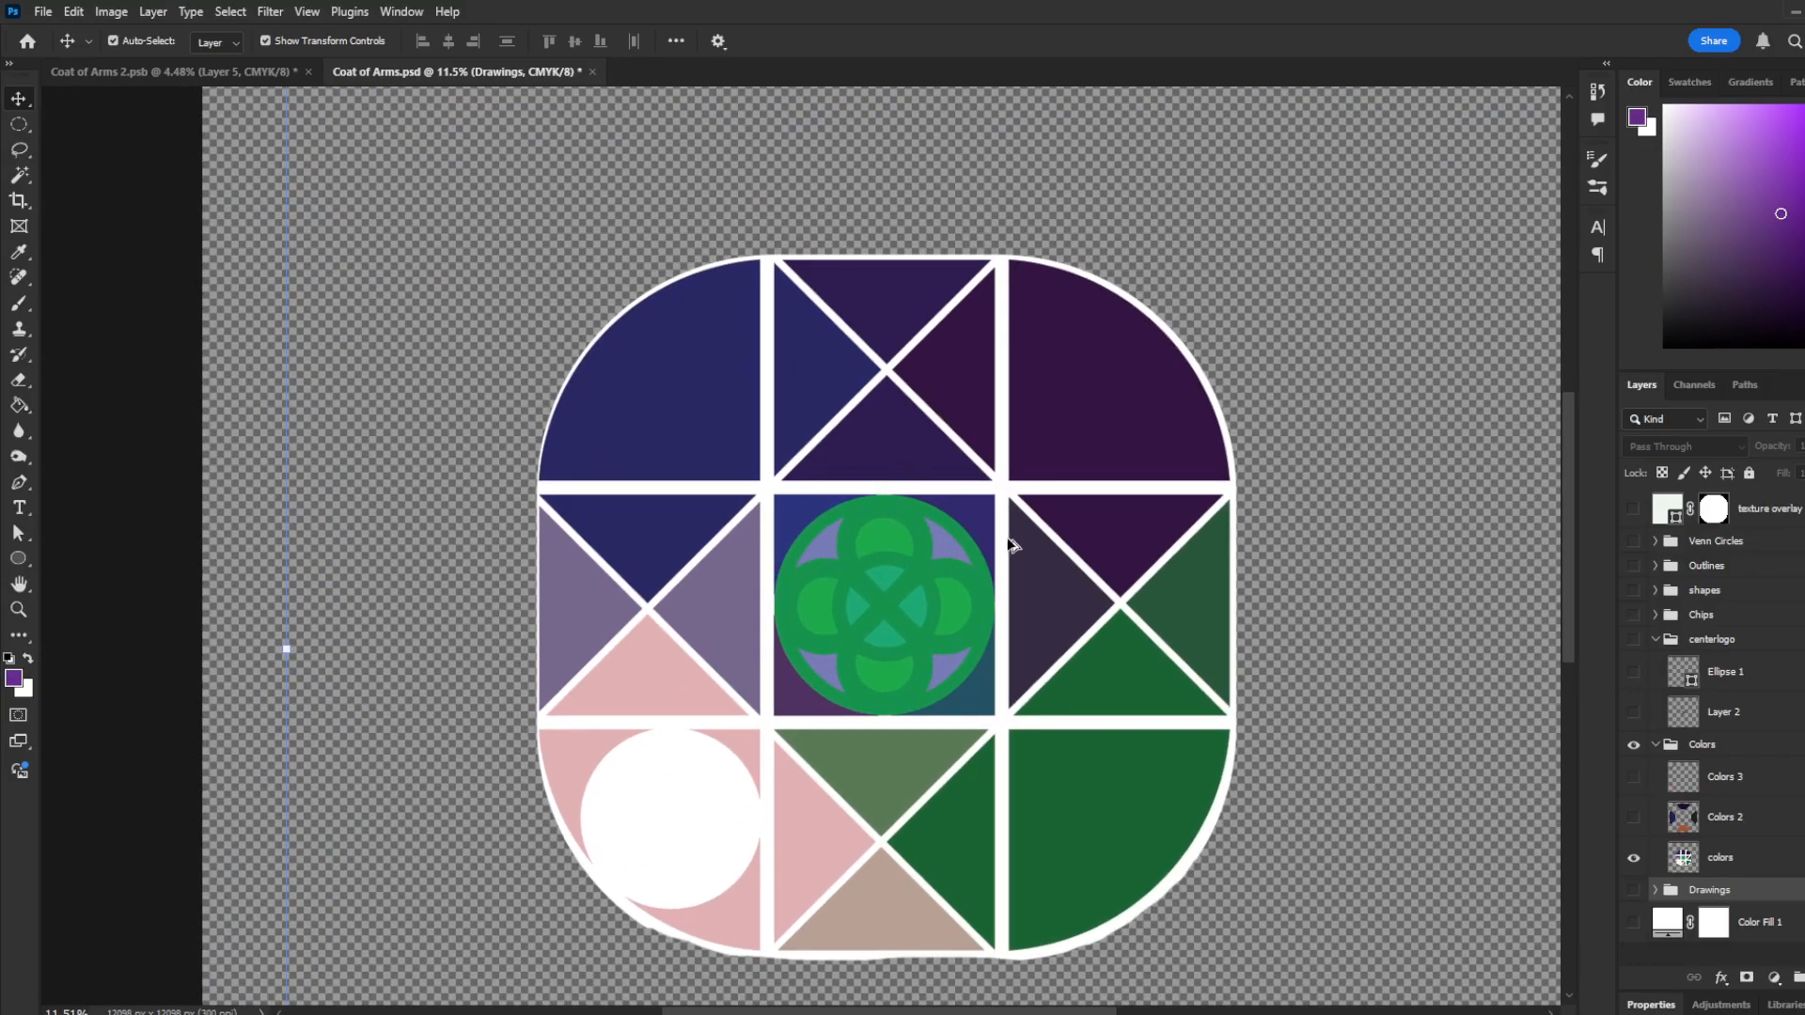
pyautogui.scroll(-2, 1016, 516)
pyautogui.scroll(1, 1232, 682)
pyautogui.keyDown('alt'); pyautogui.click(1634, 857); pyautogui.keyUp('alt')
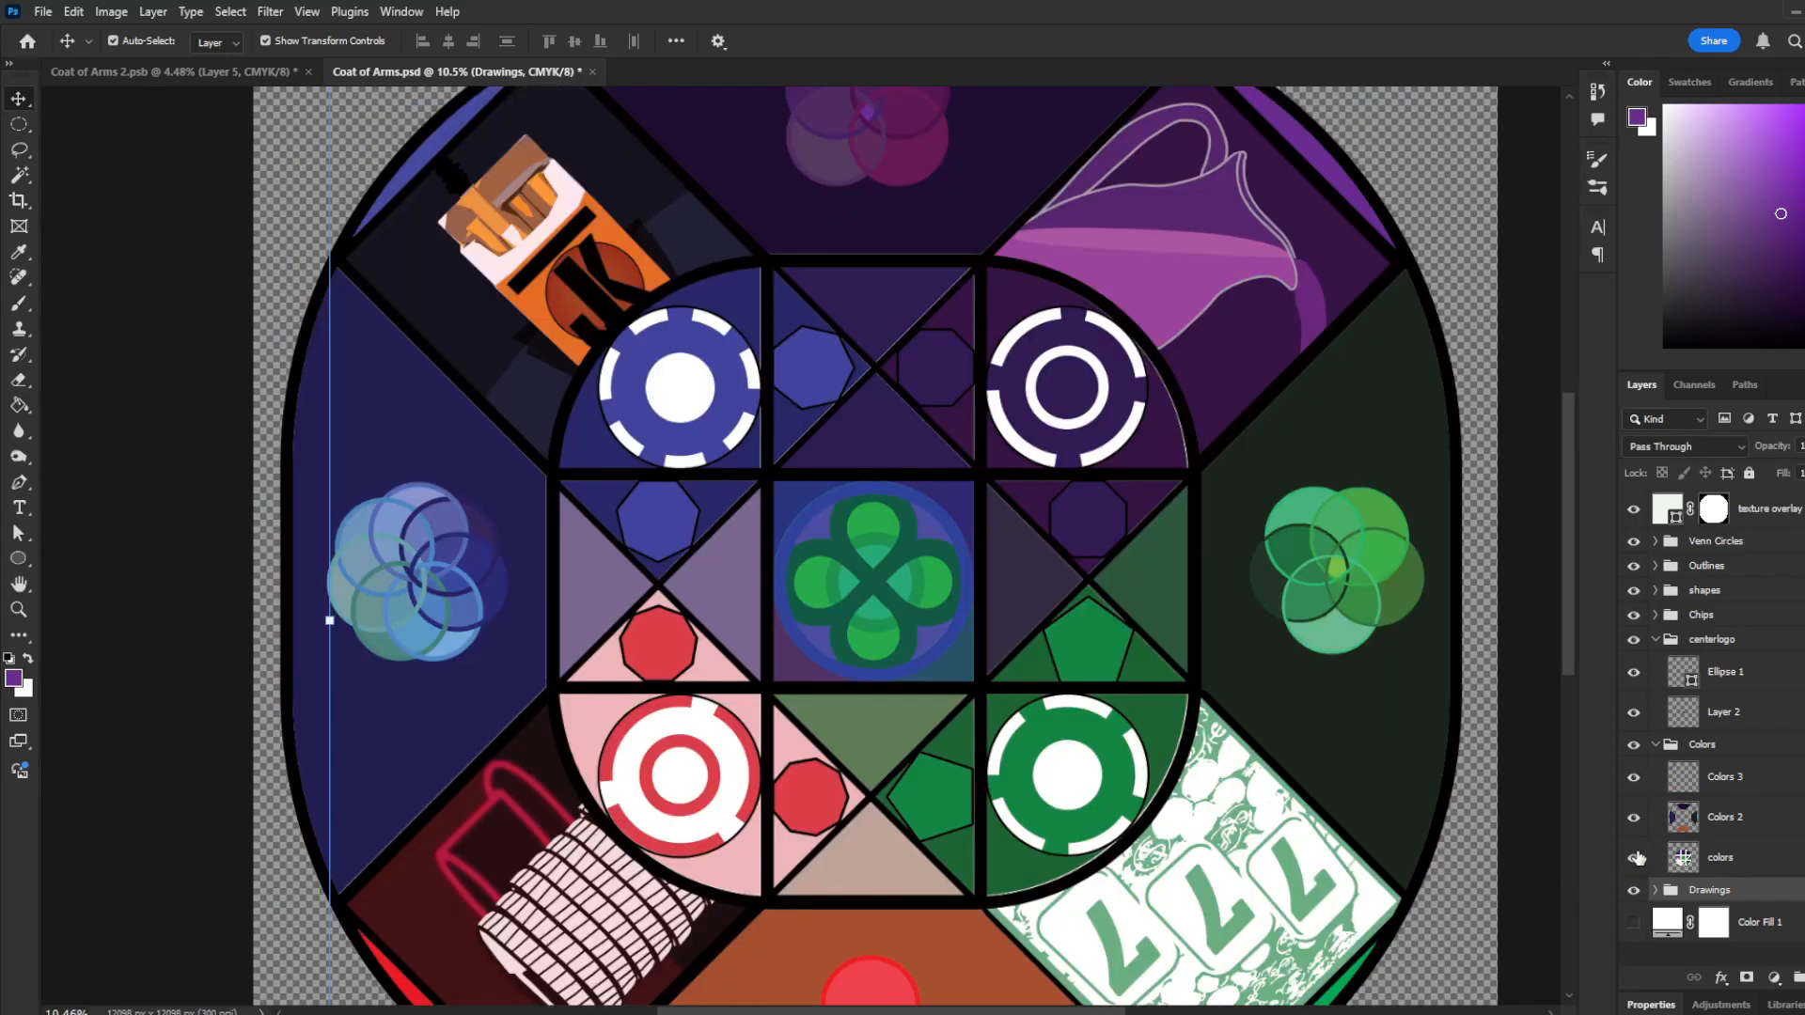
# Step: Isolate the Colors 2 layer to examine its four outer panels, undo a trial move of them, and restore the other layers
pyautogui.keyDown('alt'); pyautogui.click(1635, 820); pyautogui.keyUp('alt')
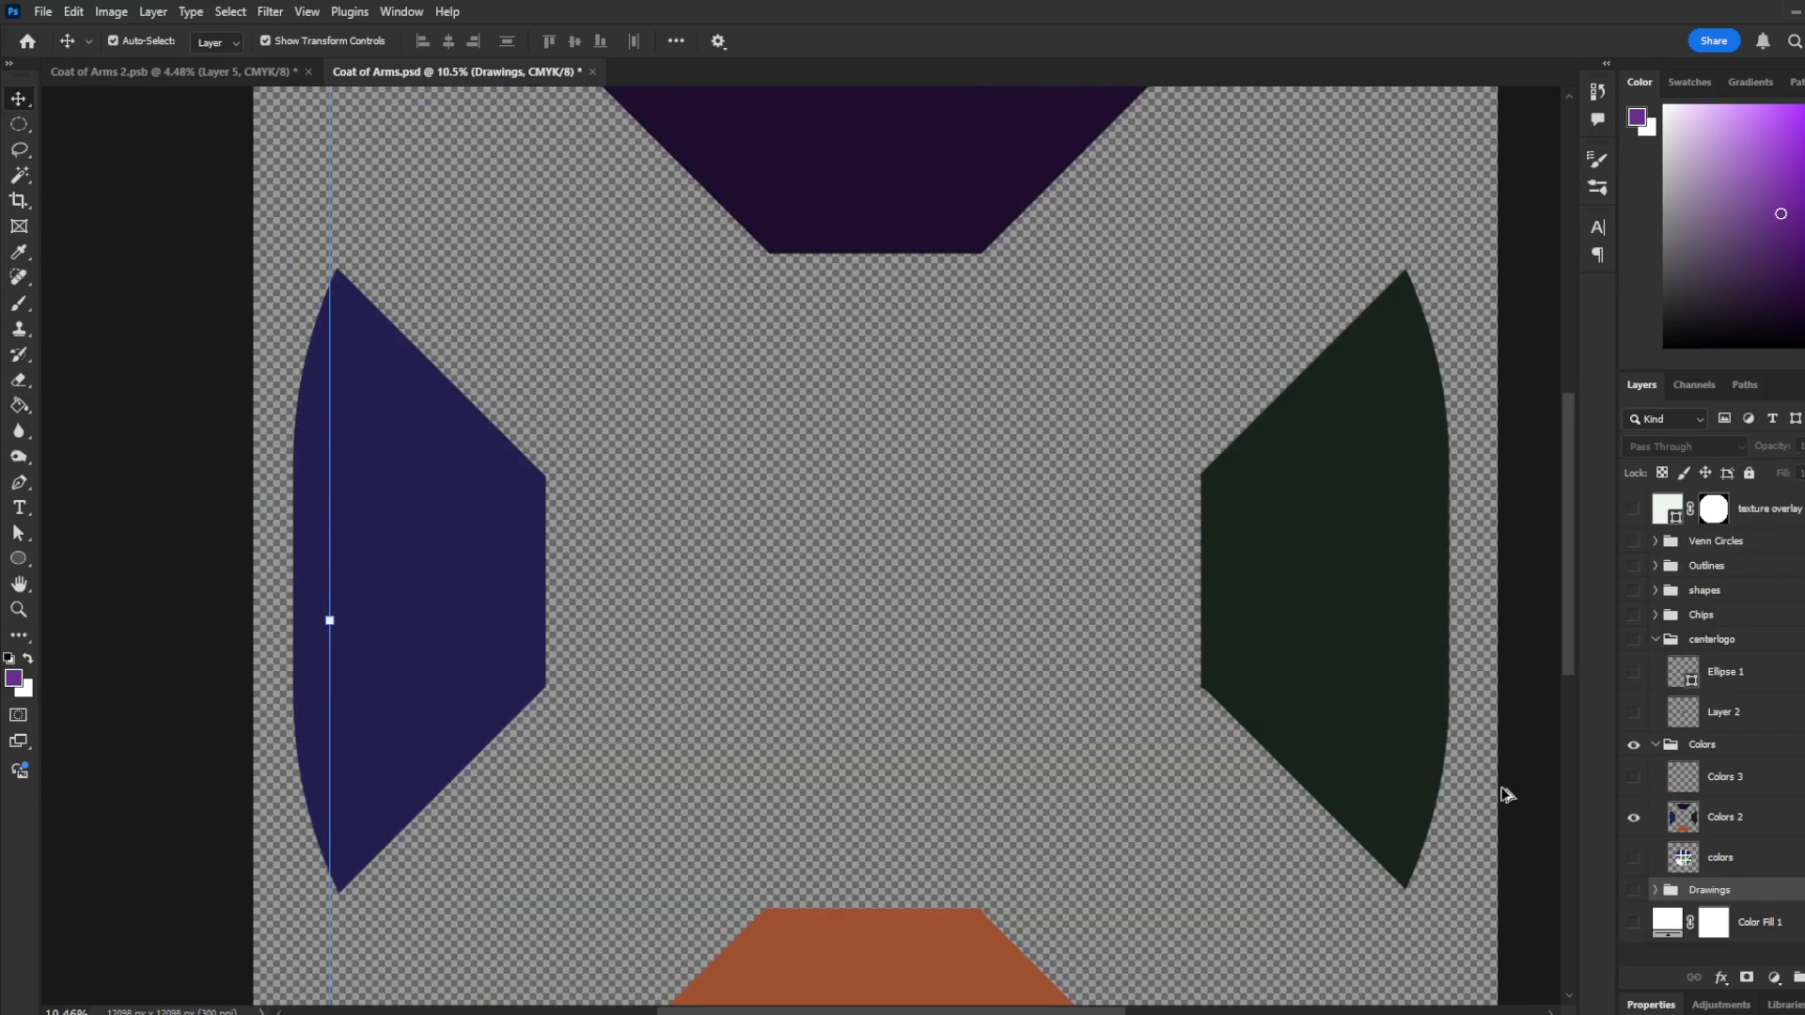
pyautogui.scroll(-2, 874, 570)
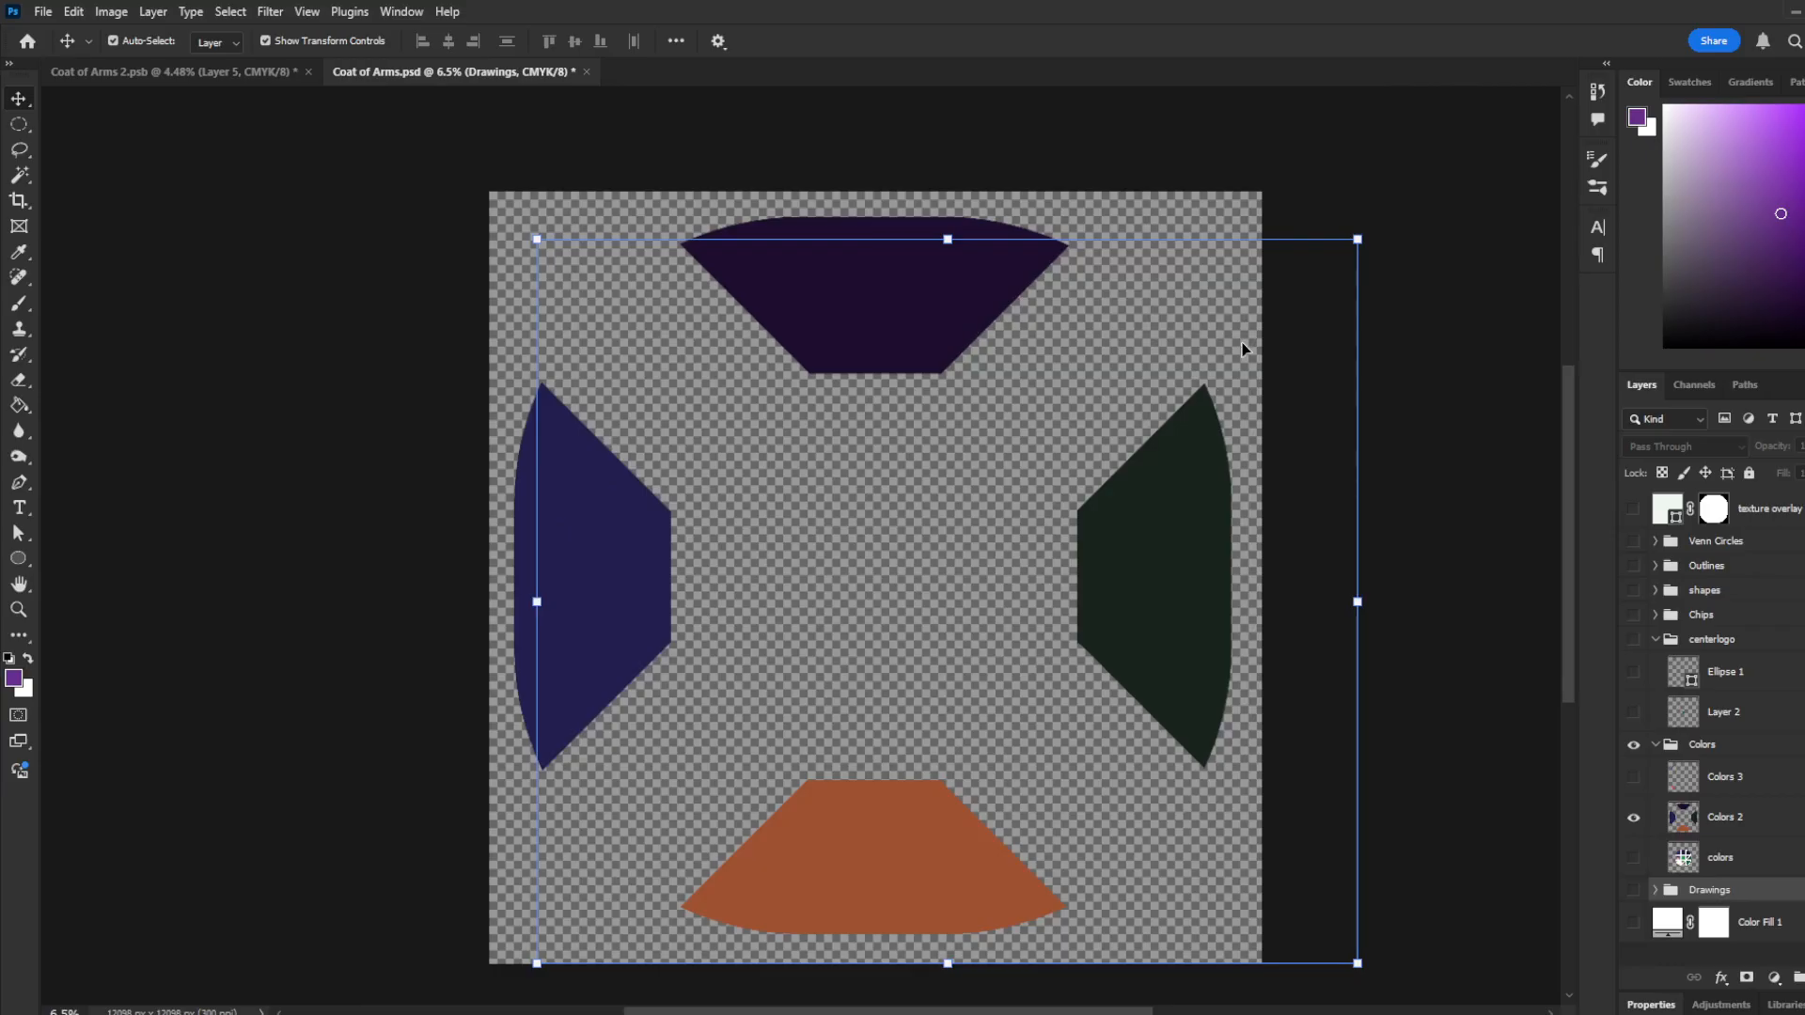
pyautogui.moveTo(1186, 590); pyautogui.dragTo(1113, 523)
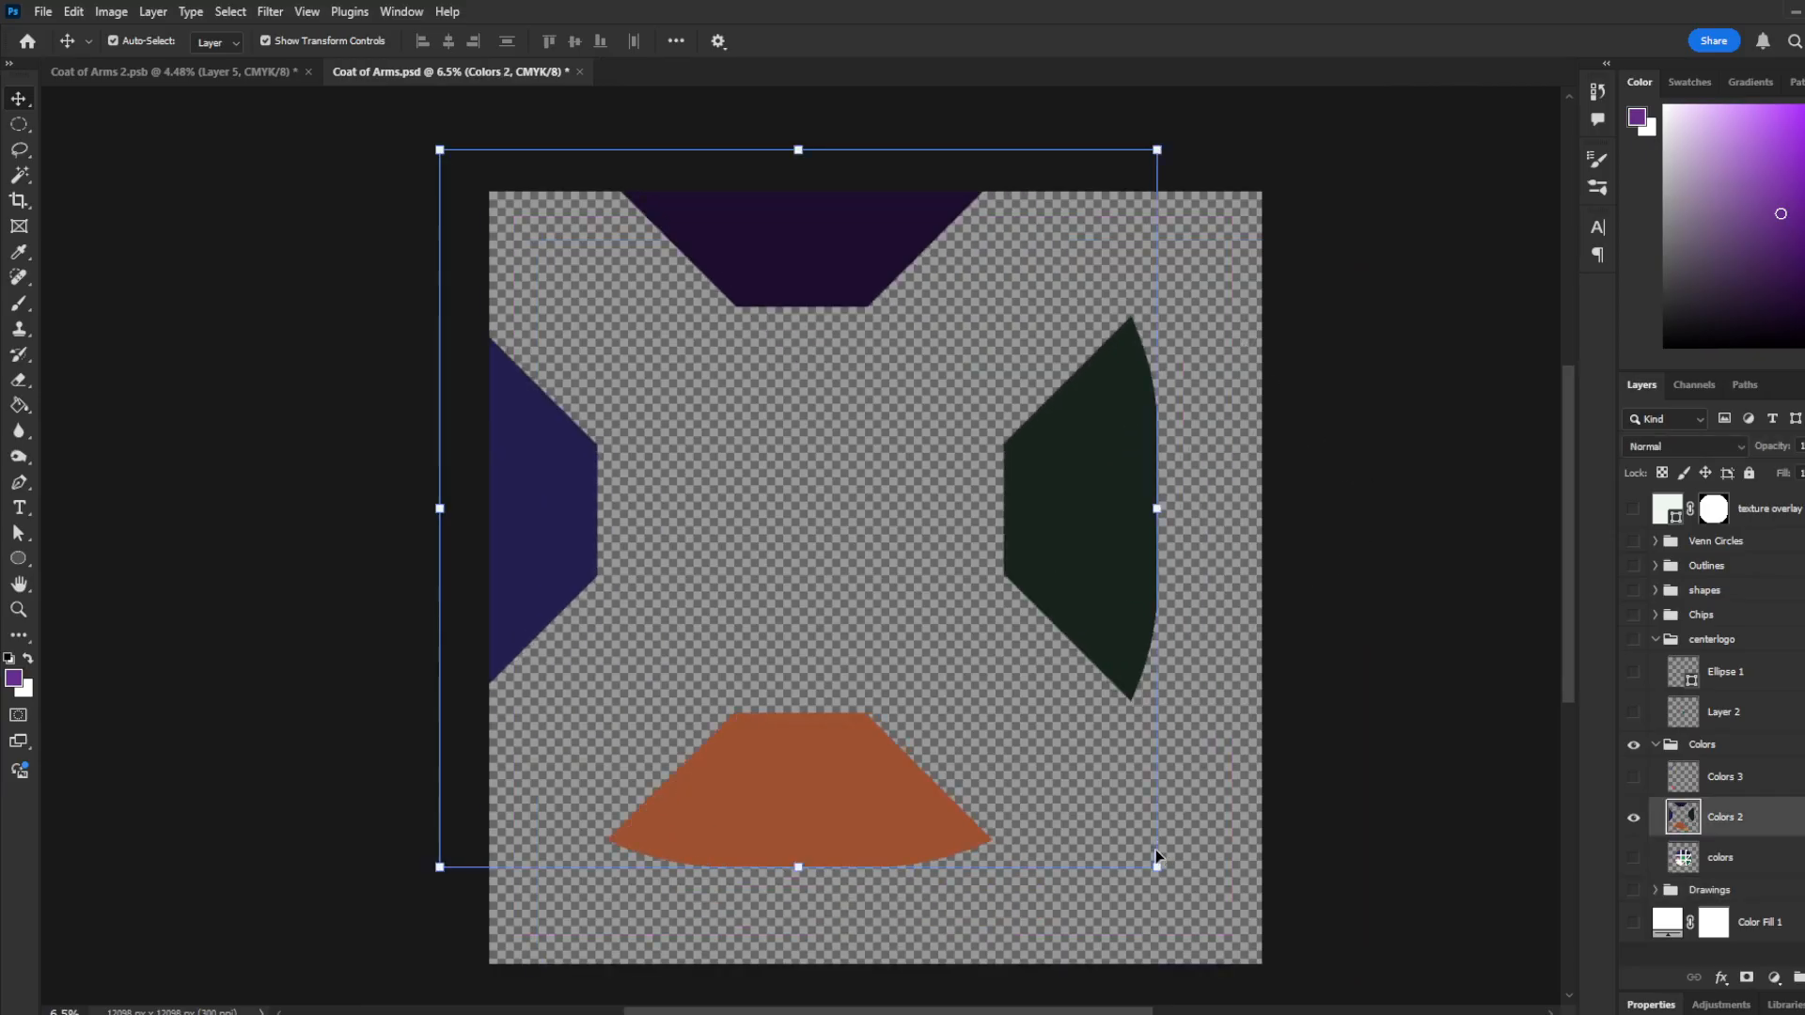
pyautogui.hotkey('ctrl', 'z')
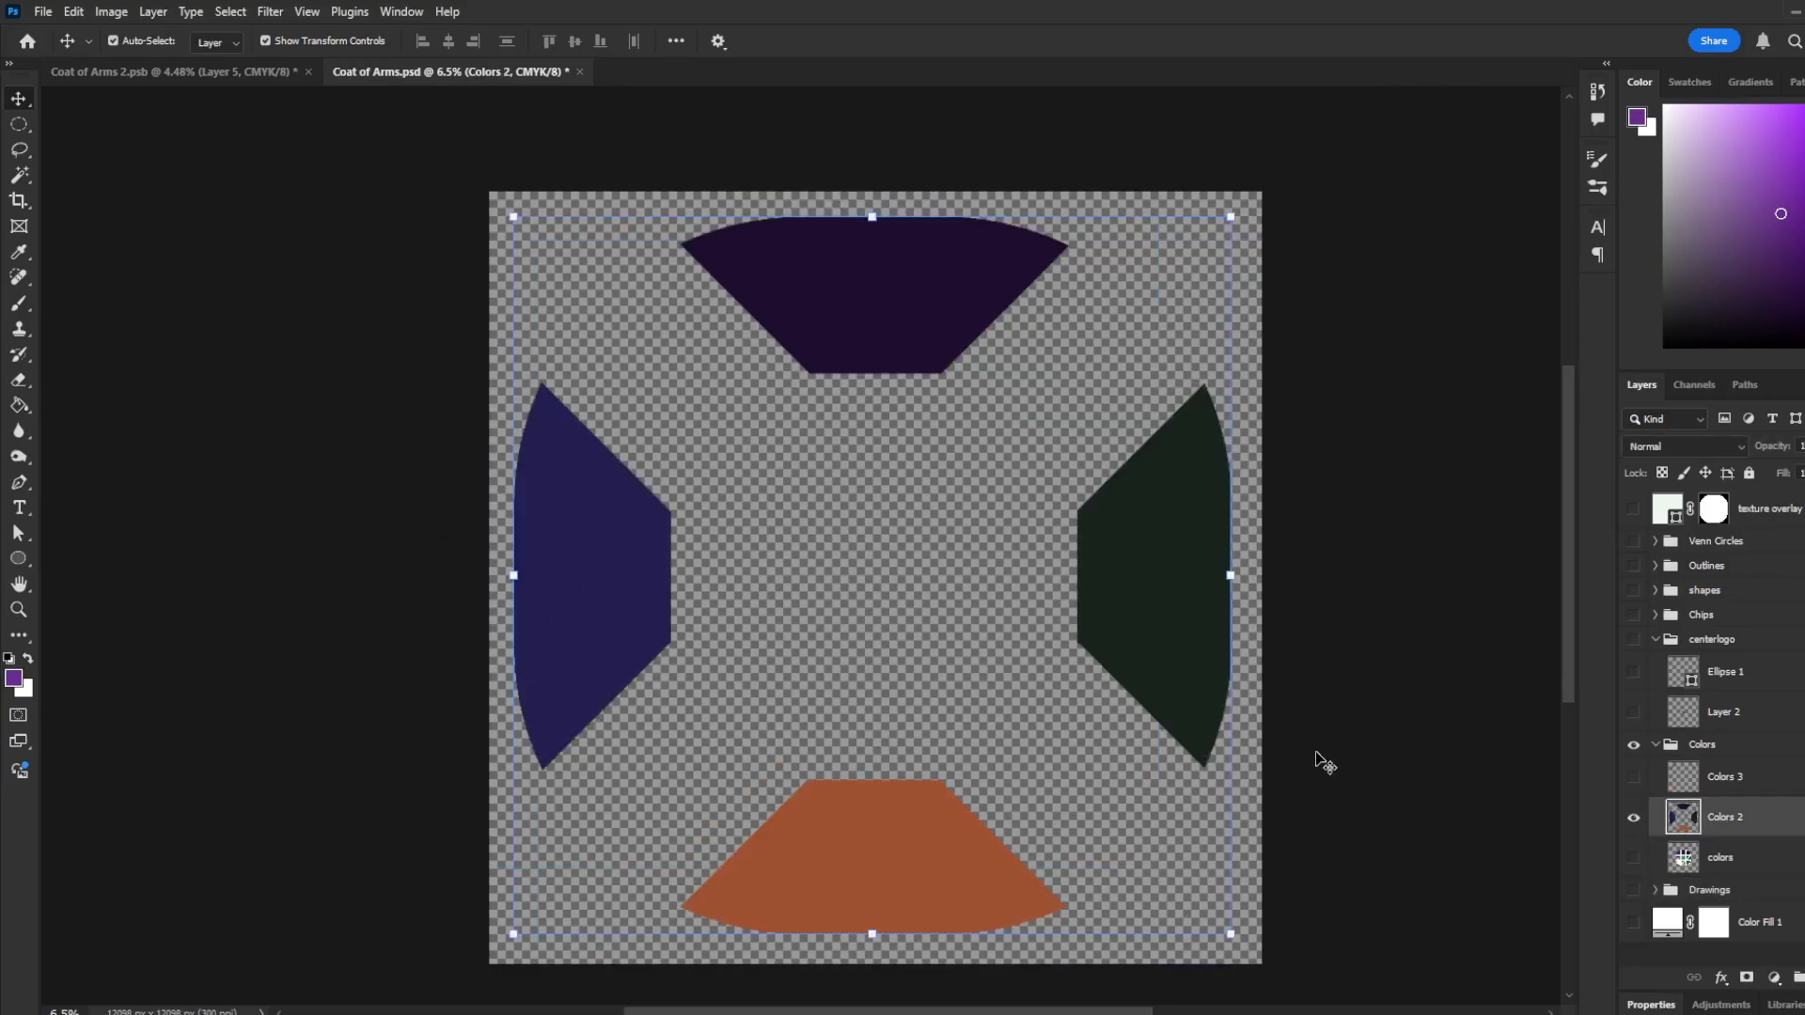
pyautogui.keyDown('alt'); pyautogui.click(1633, 819); pyautogui.keyUp('alt')
# Step: Isolate the Colors 3 layer to view the four corner slivers, and restore the other layers' visibility
pyautogui.keyDown('alt'); pyautogui.click(1633, 779); pyautogui.keyUp('alt')
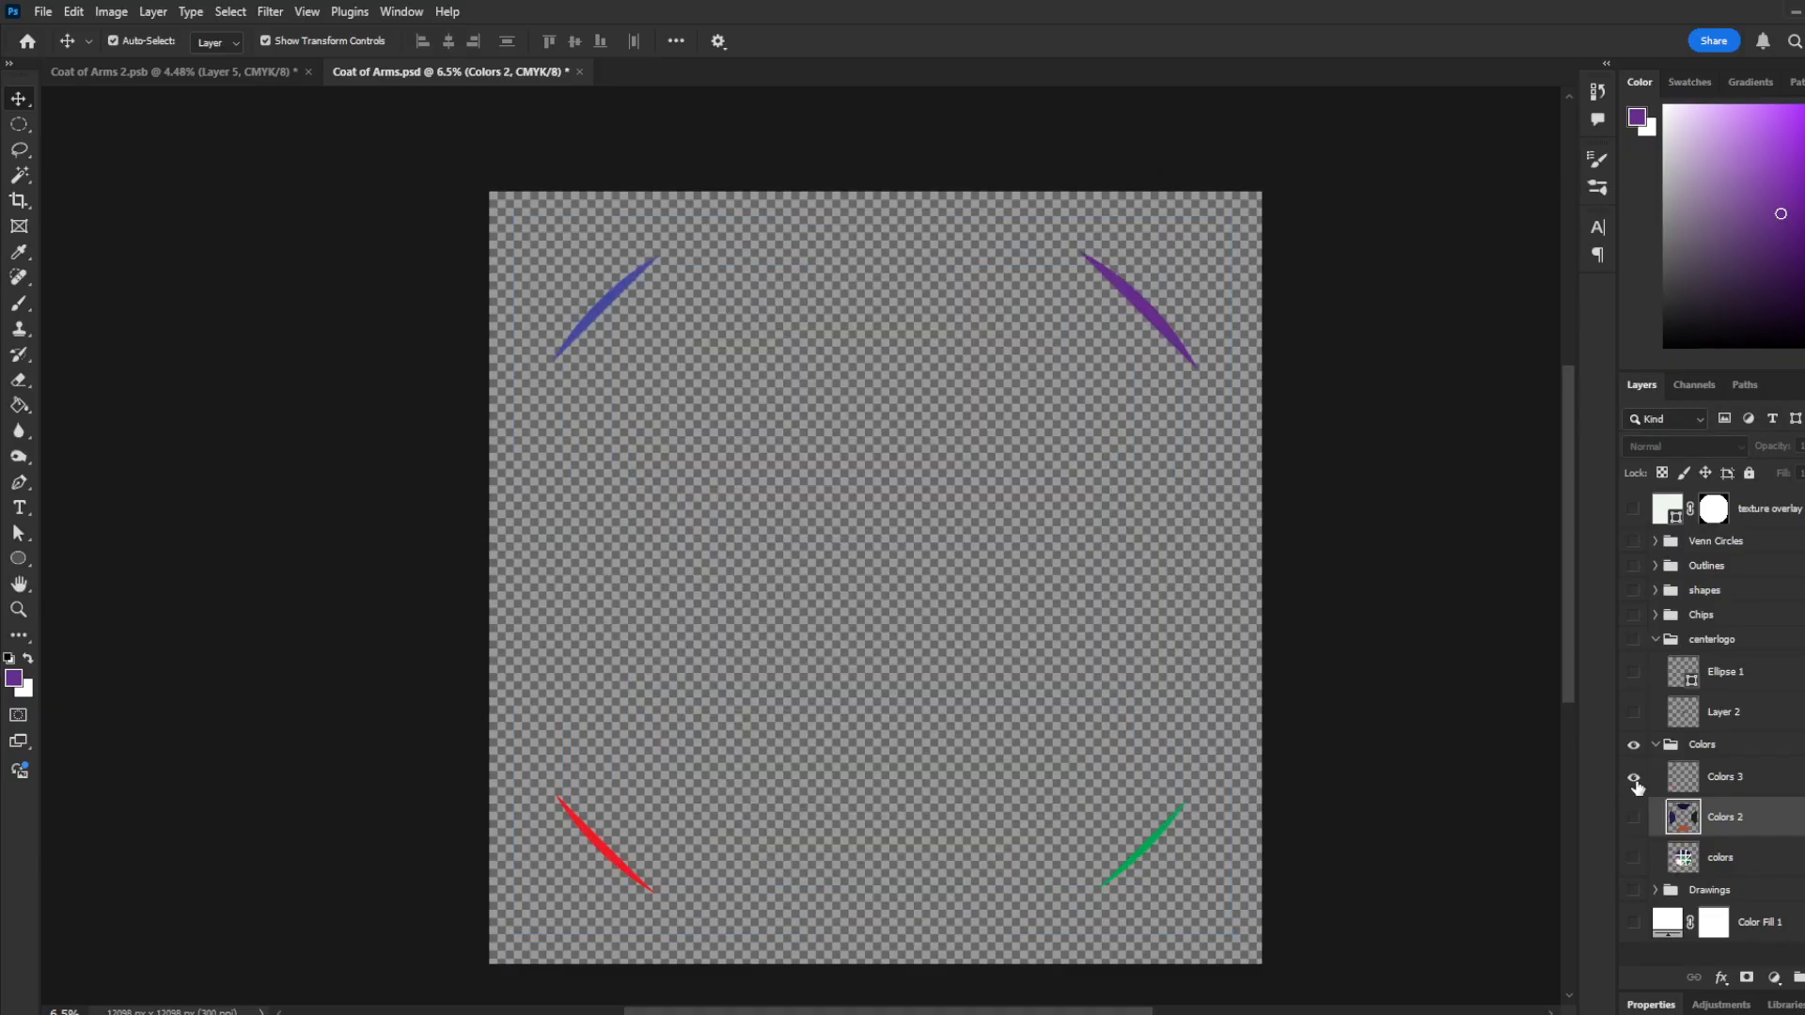
pyautogui.keyDown('alt'); pyautogui.click(1633, 779); pyautogui.keyUp('alt')
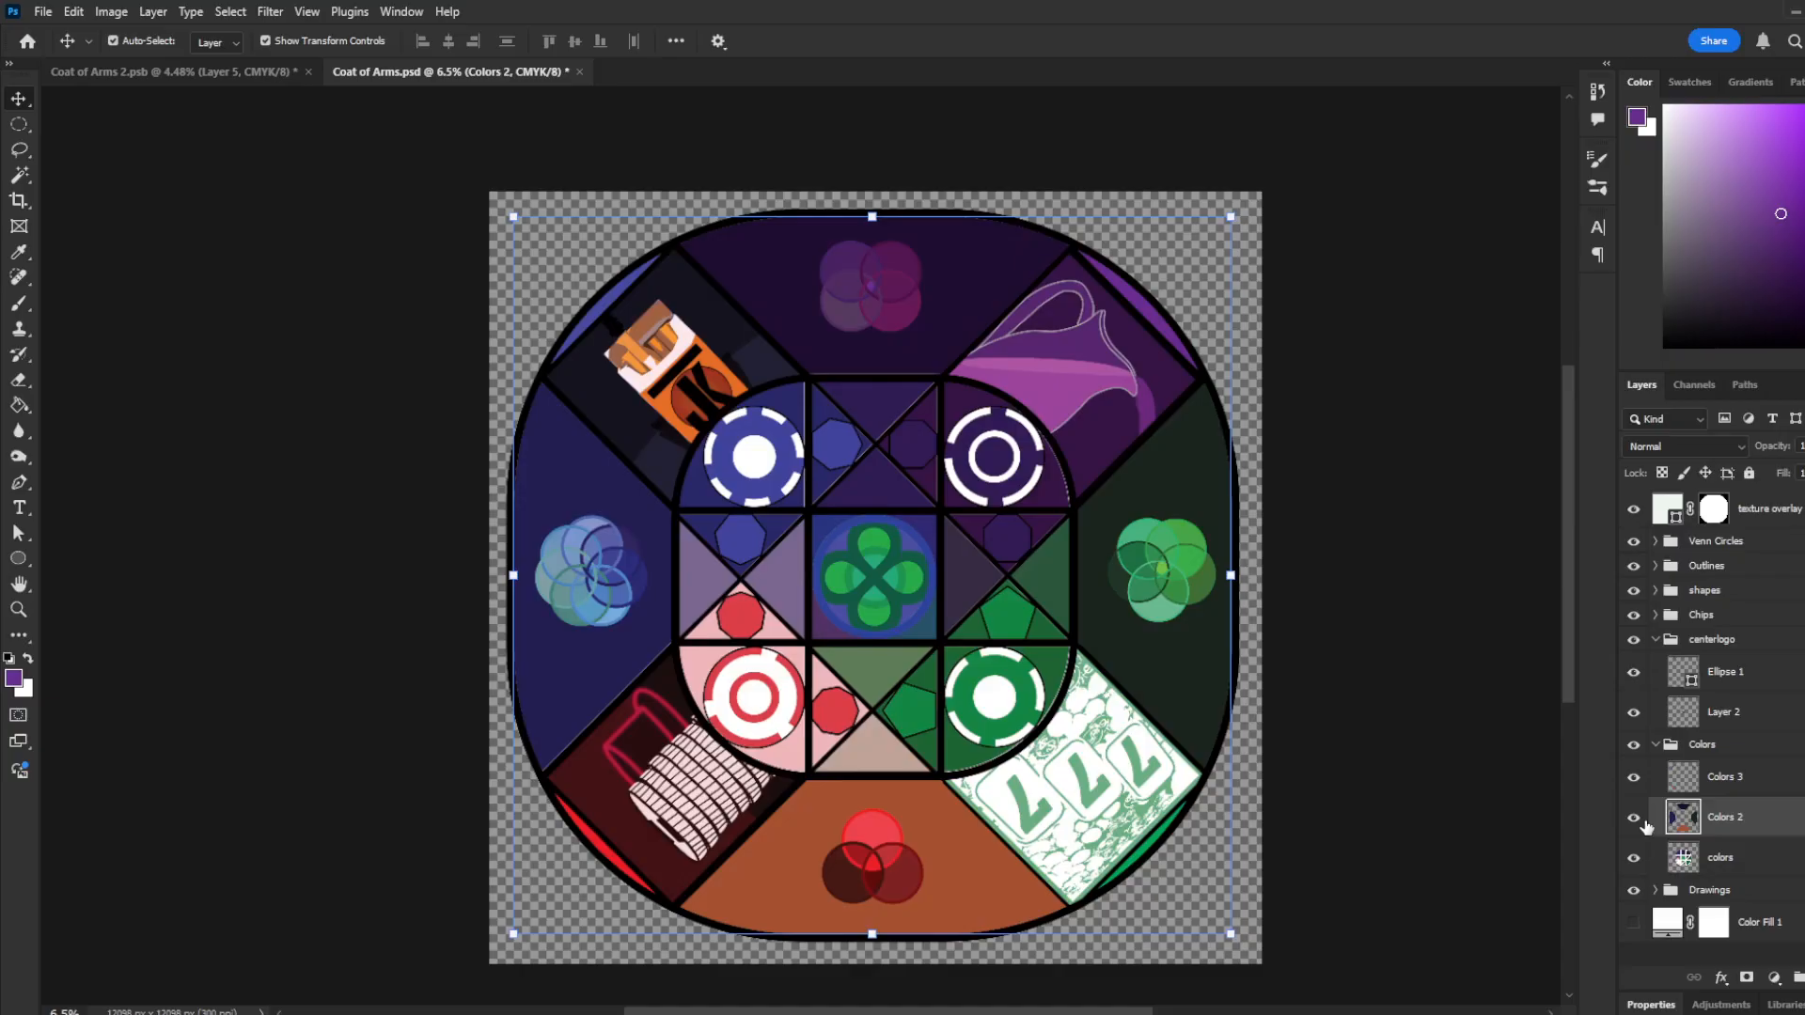
# Step: Isolate the colors layer again, examine the centre emblem's fills up close, and bring the other layers back
pyautogui.keyDown('alt'); pyautogui.click(1633, 858); pyautogui.keyUp('alt')
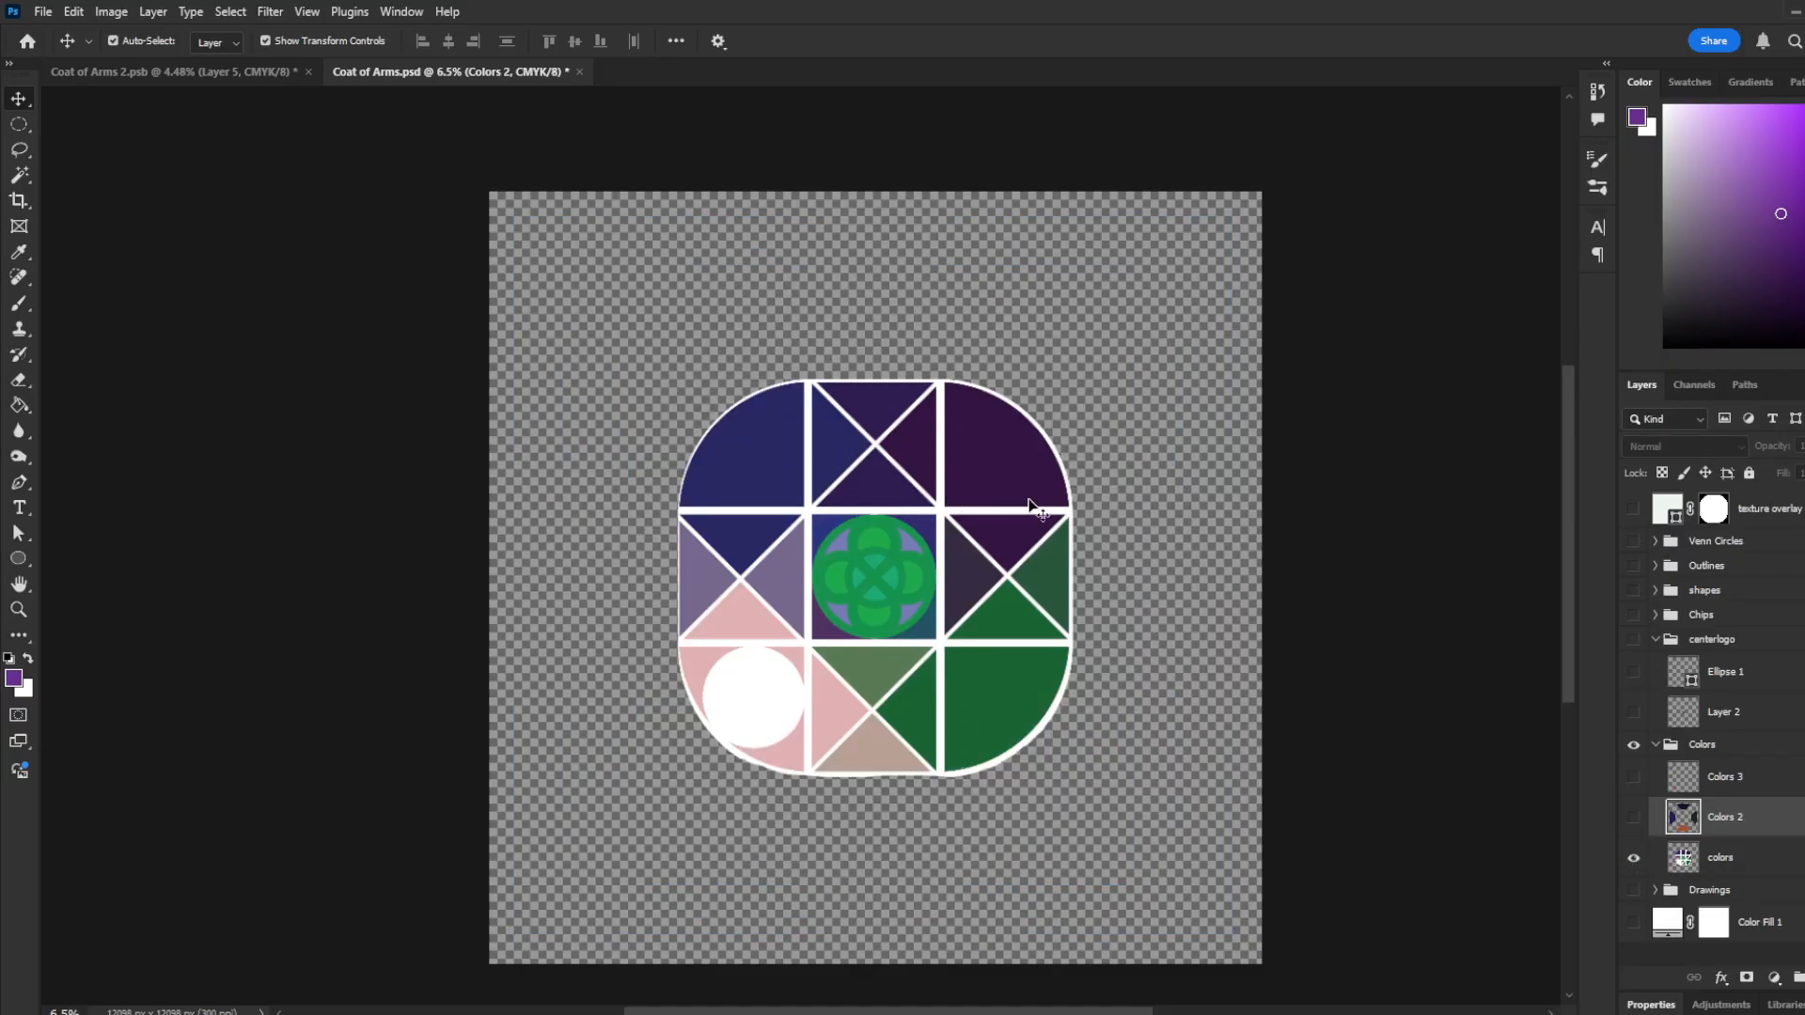
pyautogui.scroll(1, 903, 623)
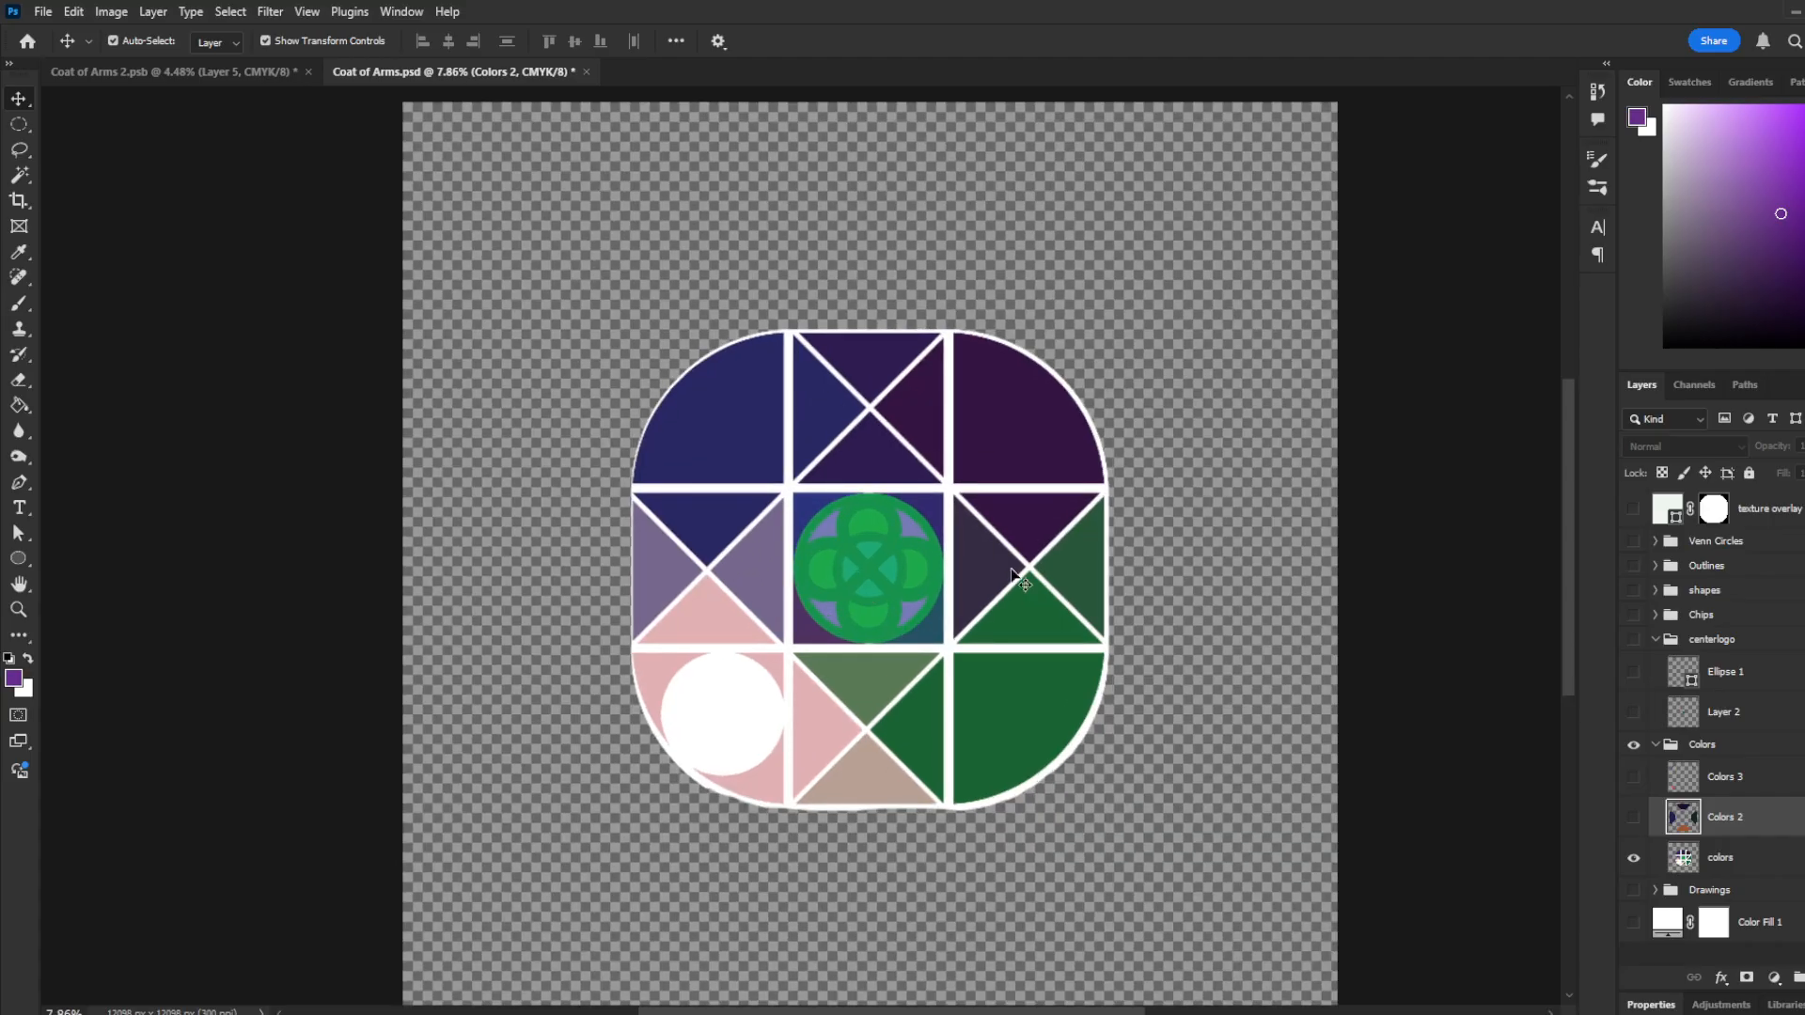
pyautogui.scroll(9, 797, 458)
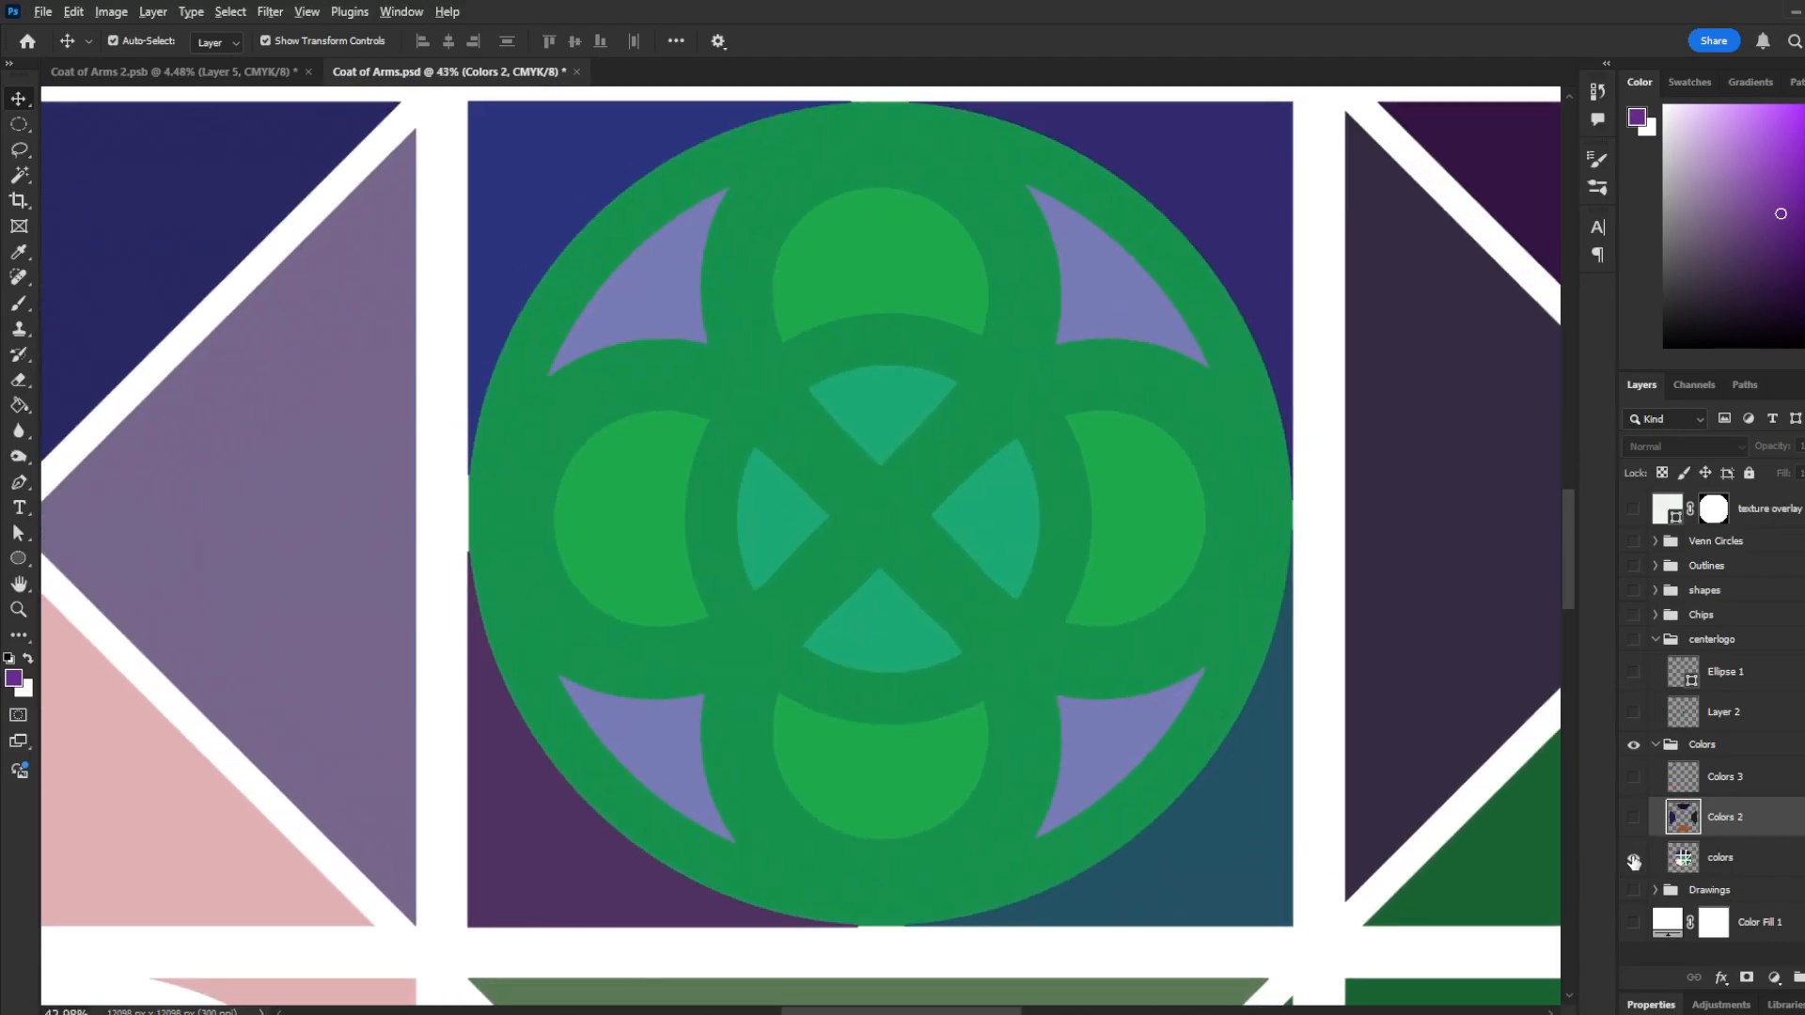
pyautogui.keyDown('alt'); pyautogui.click(1634, 860); pyautogui.keyUp('alt')
pyautogui.keyDown('alt'); pyautogui.click(1634, 860); pyautogui.keyUp('alt')
# Step: Isolate the Colors 2 layer briefly, restore the other layers' visibility, and collapse the Colors group
pyautogui.keyDown('alt'); pyautogui.click(1633, 819); pyautogui.keyUp('alt')
pyautogui.scroll(-3, 740, 405)
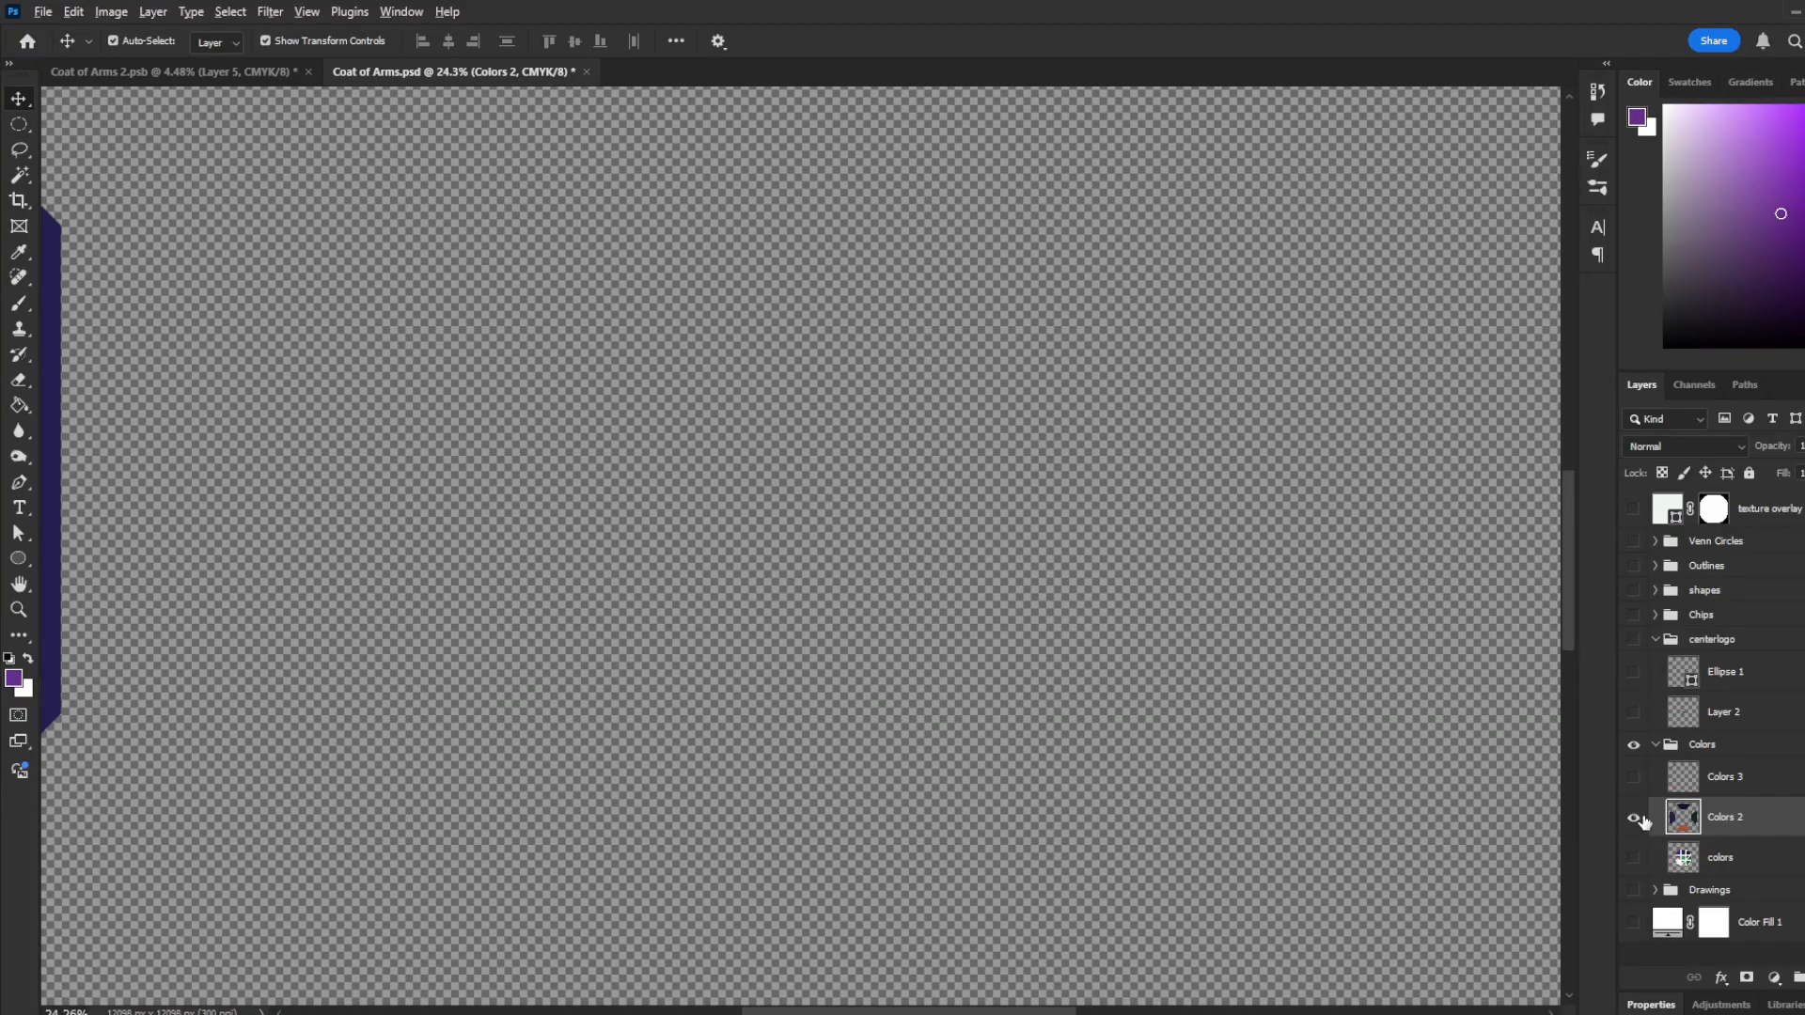
pyautogui.keyDown('alt'); pyautogui.click(1634, 820); pyautogui.keyUp('alt')
pyautogui.scroll(-6, 750, 402)
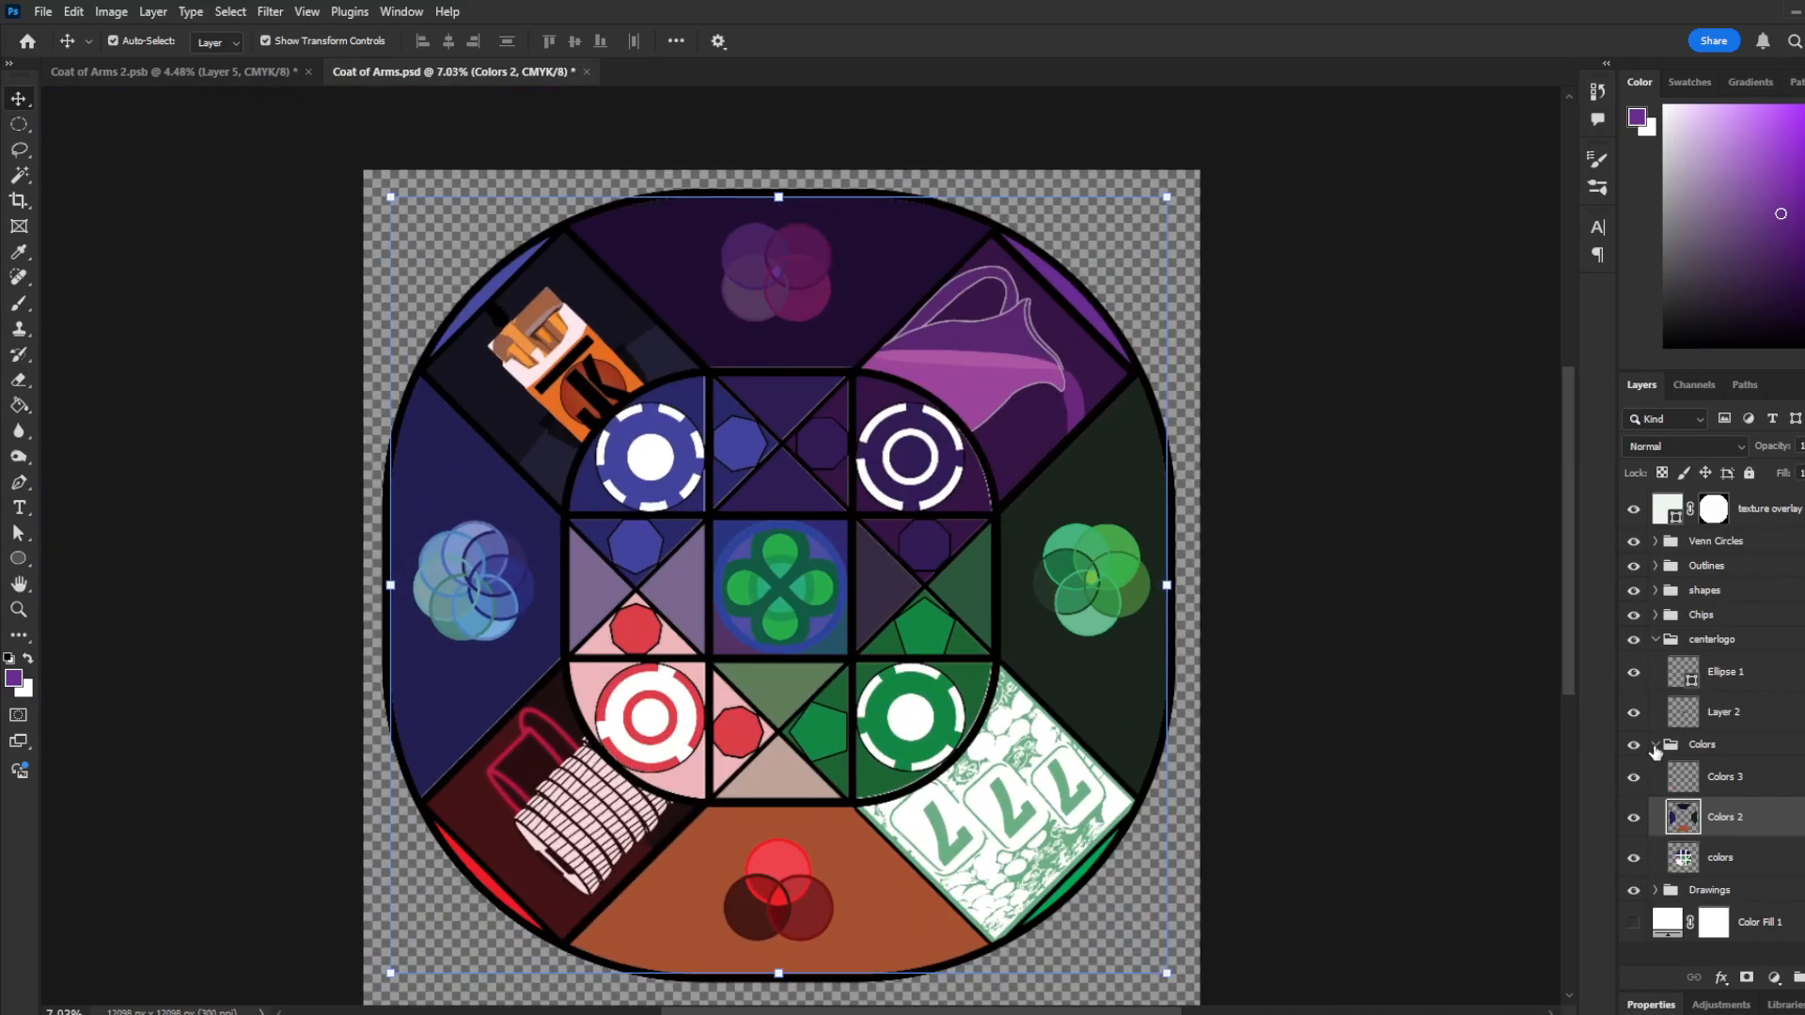
pyautogui.click(1660, 749)
pyautogui.click(1654, 745)
# Step: Check what Ellipse 1 and Layer 2 contribute to the centre logo by toggling and isolating them, and collapse the centerlogo group
pyautogui.click(1634, 673)
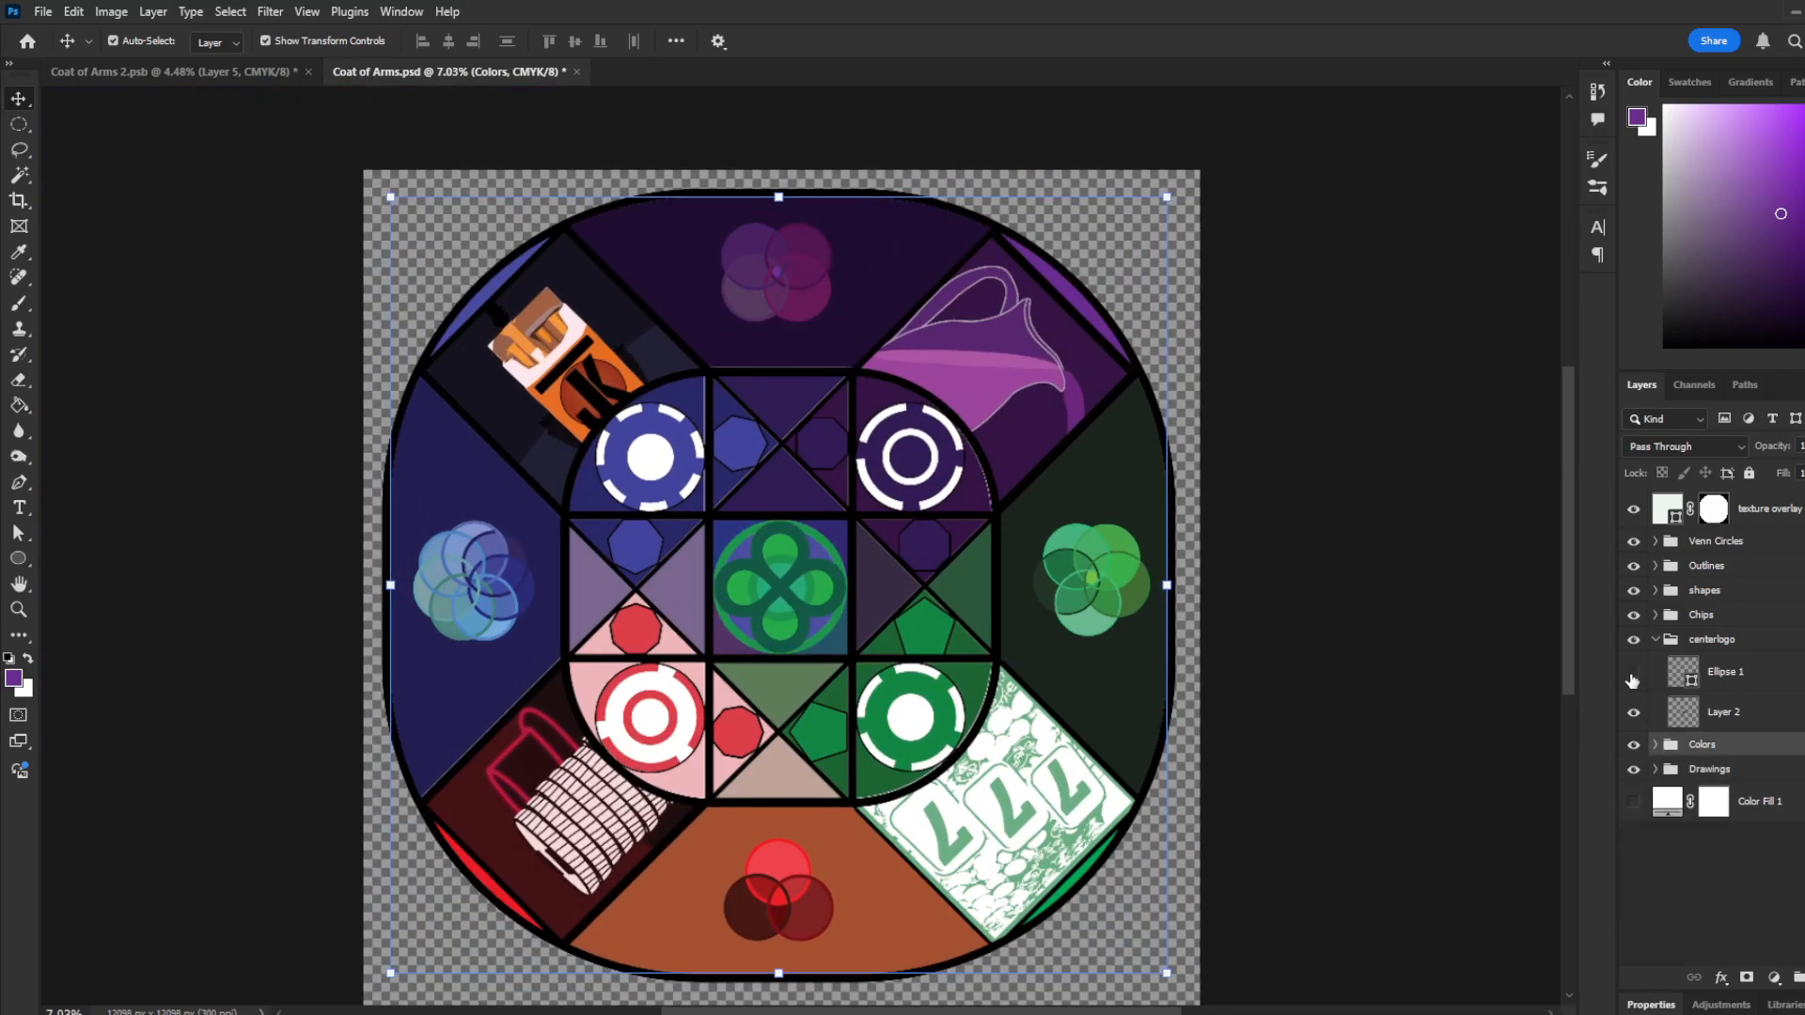
pyautogui.click(1634, 673)
pyautogui.click(1633, 713)
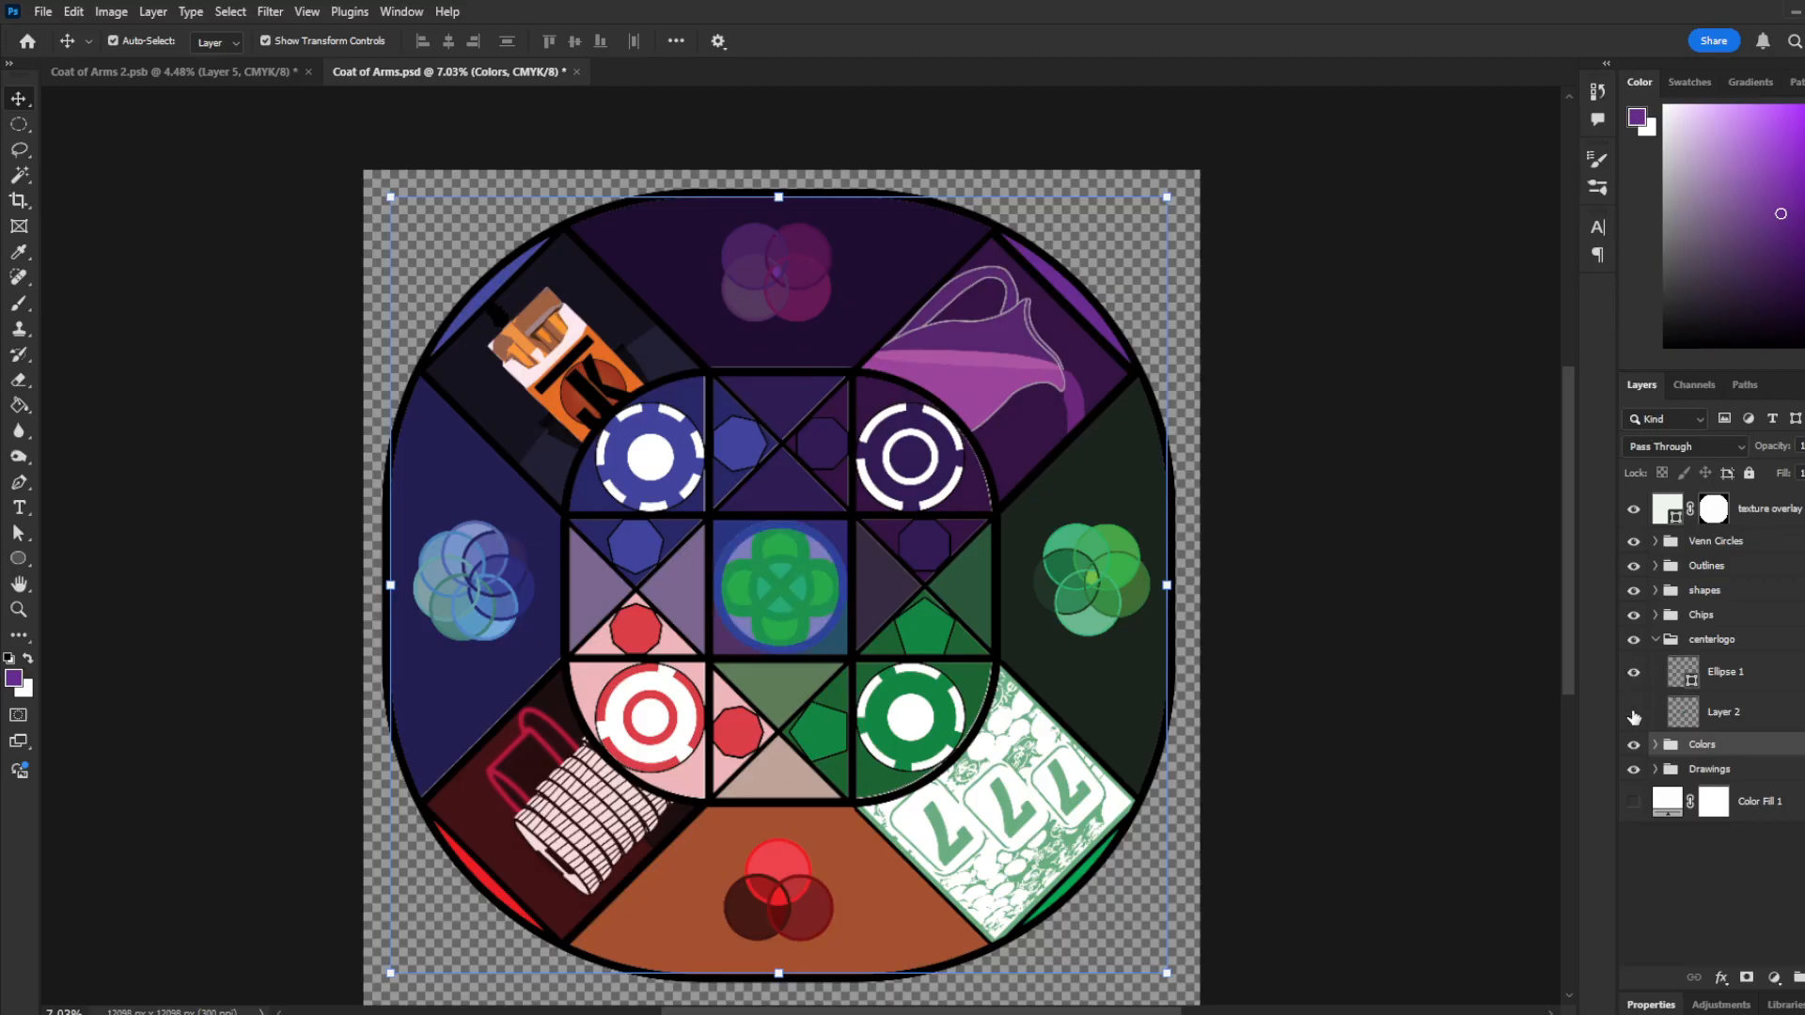
pyautogui.click(1633, 714)
pyautogui.keyDown('alt'); pyautogui.click(1631, 716); pyautogui.keyUp('alt')
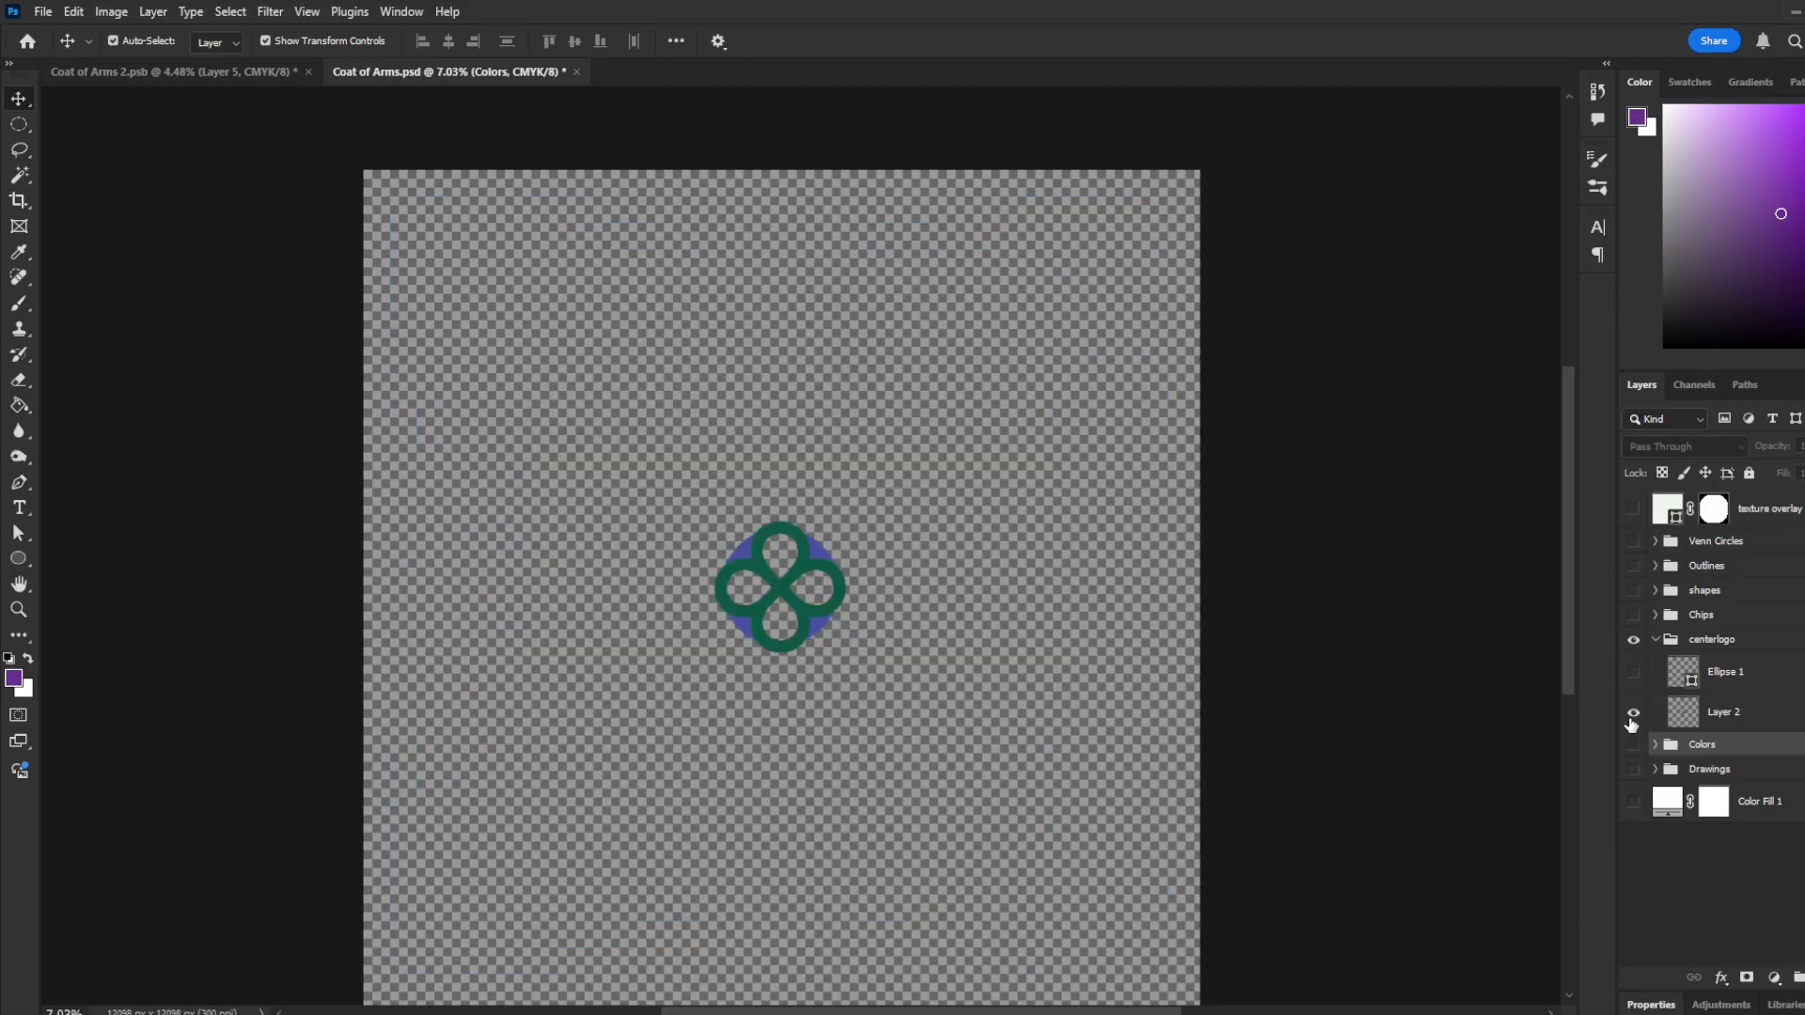
pyautogui.keyDown('alt'); pyautogui.click(1632, 716); pyautogui.keyUp('alt')
pyautogui.click(1654, 640)
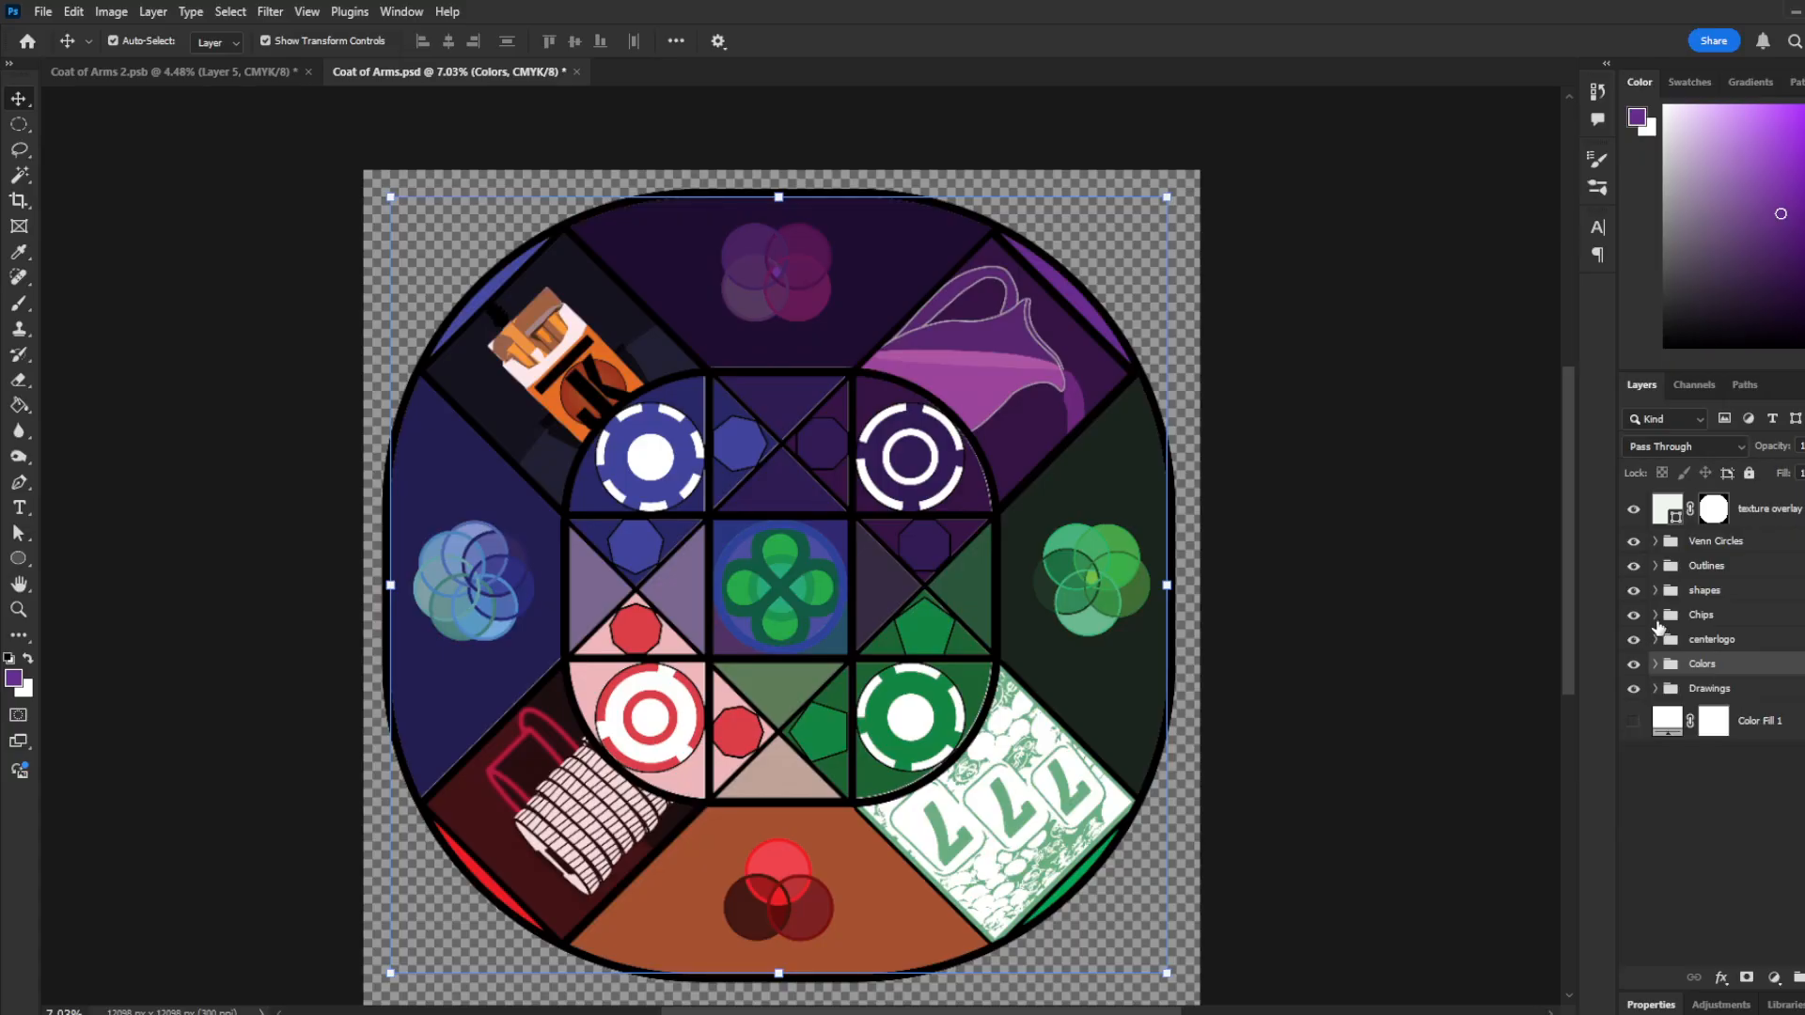
# Step: Expand the Chips group, hide and show all chips, and toggle the topmost ellipse in the take group
pyautogui.click(1654, 615)
pyautogui.click(1634, 617)
pyautogui.click(1633, 617)
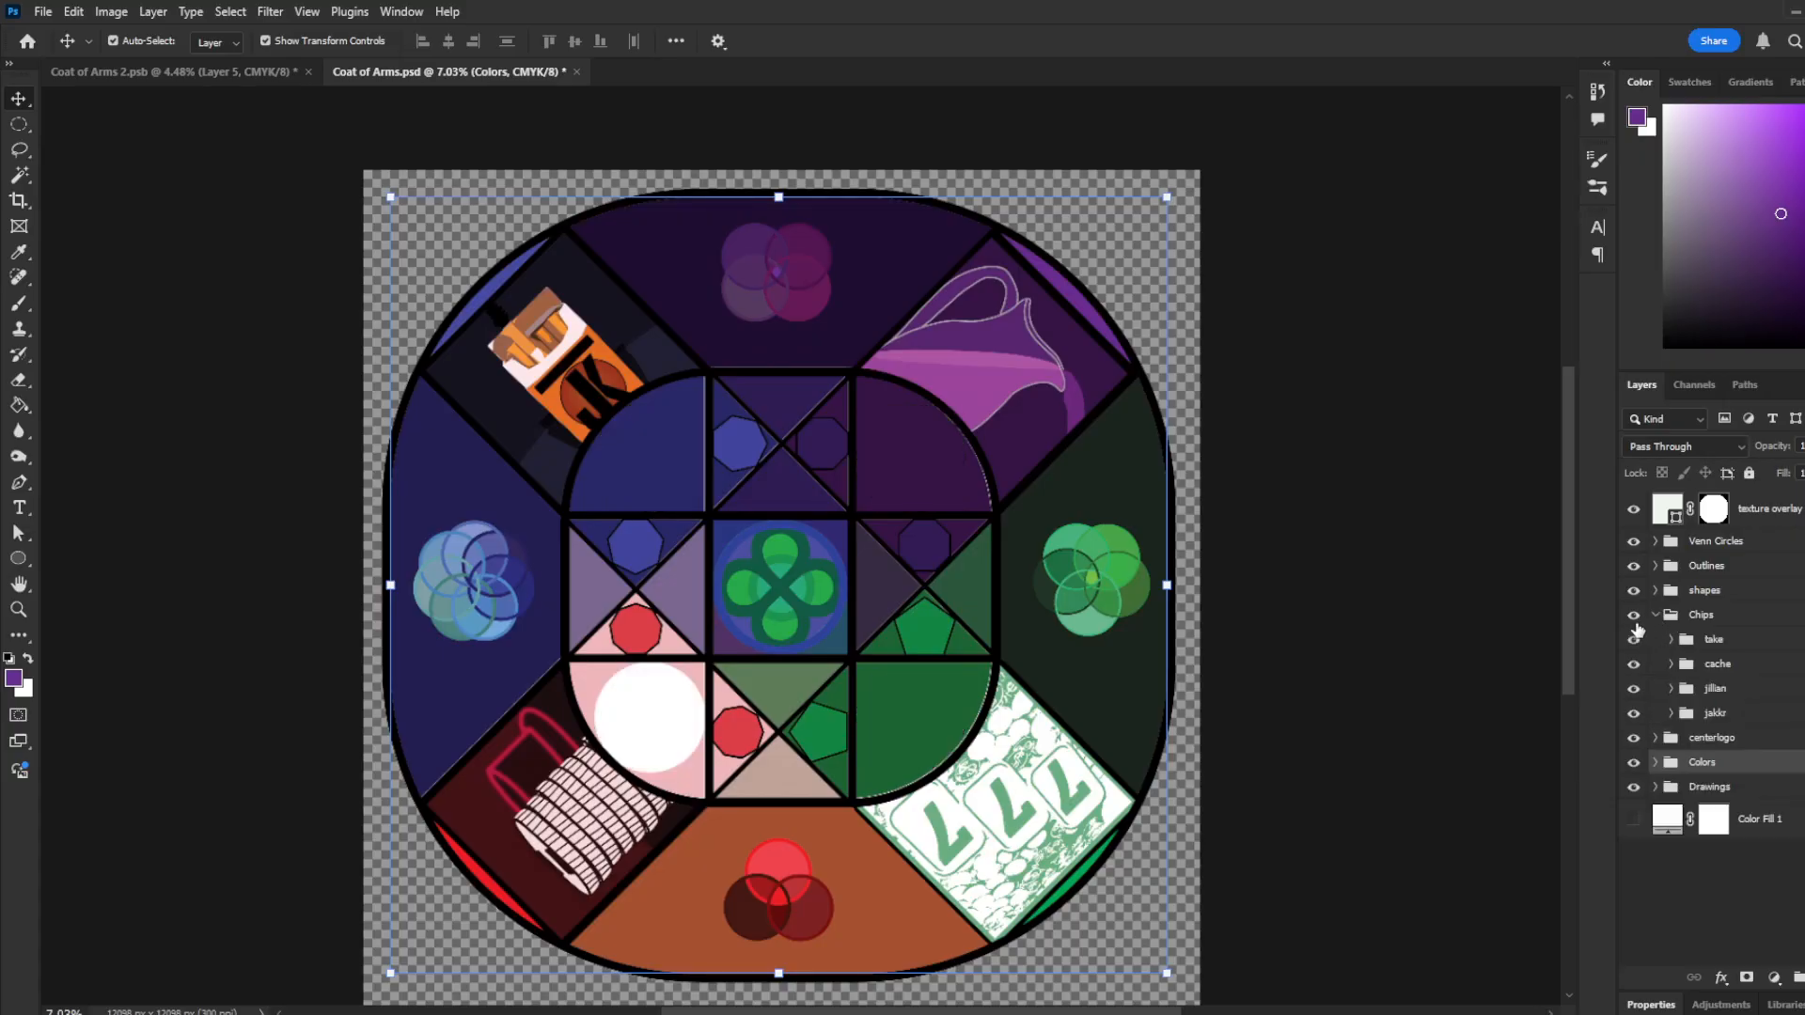
pyautogui.click(1671, 641)
pyautogui.click(1706, 674)
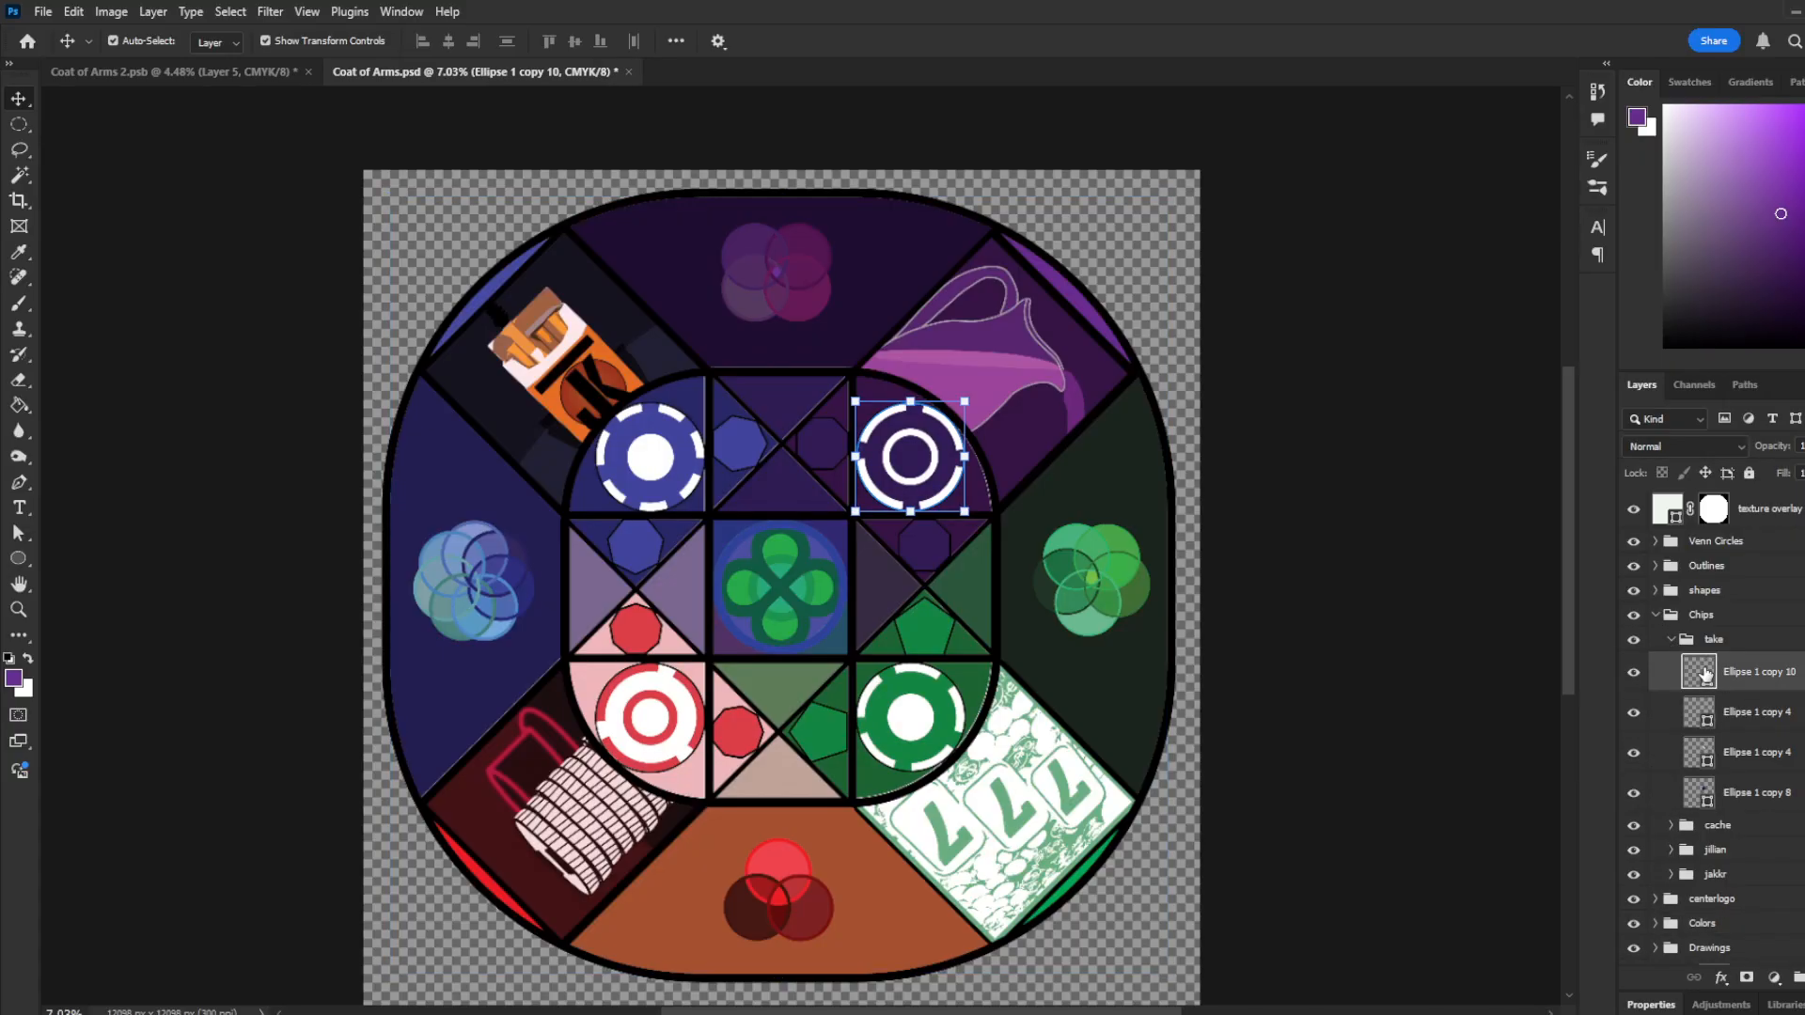
pyautogui.click(1633, 673)
pyautogui.click(1634, 673)
# Step: Try a dash length of 9.55 on the purple chip's dashed outer ring, and set it to 6.8 instead
pyautogui.scroll(3, 946, 413)
pyautogui.click(1756, 717)
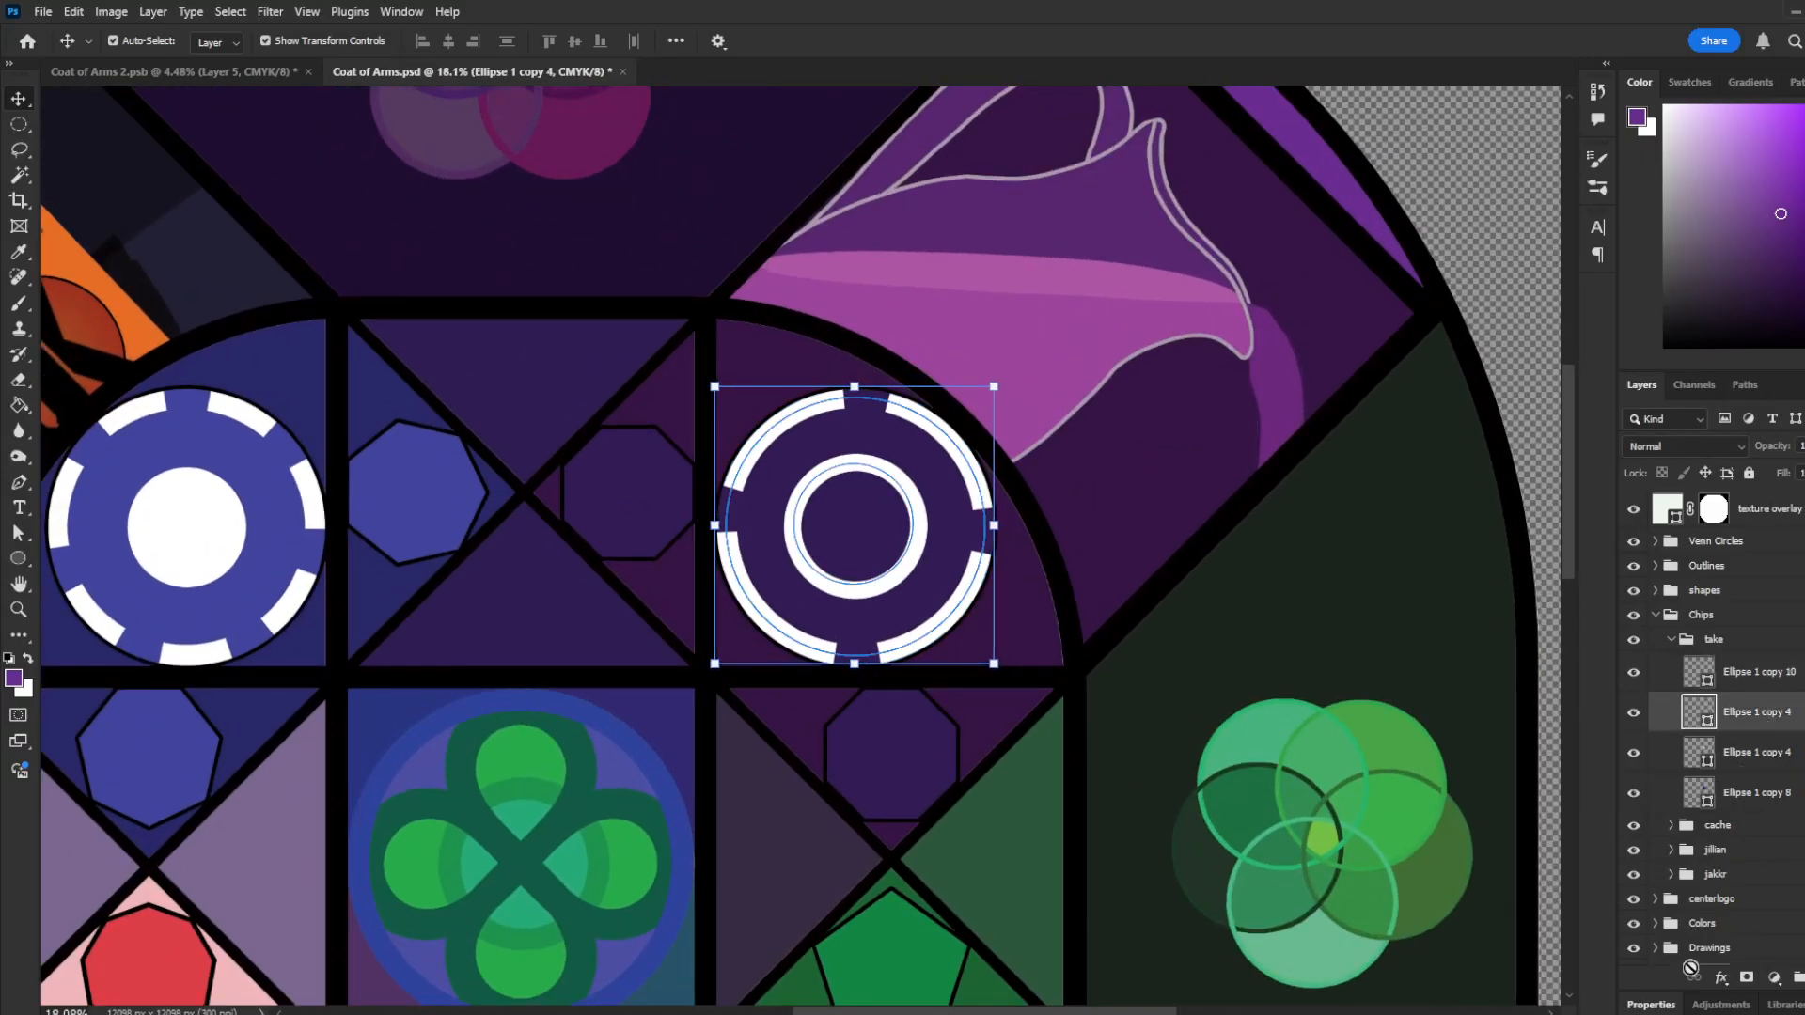
pyautogui.click(1647, 1004)
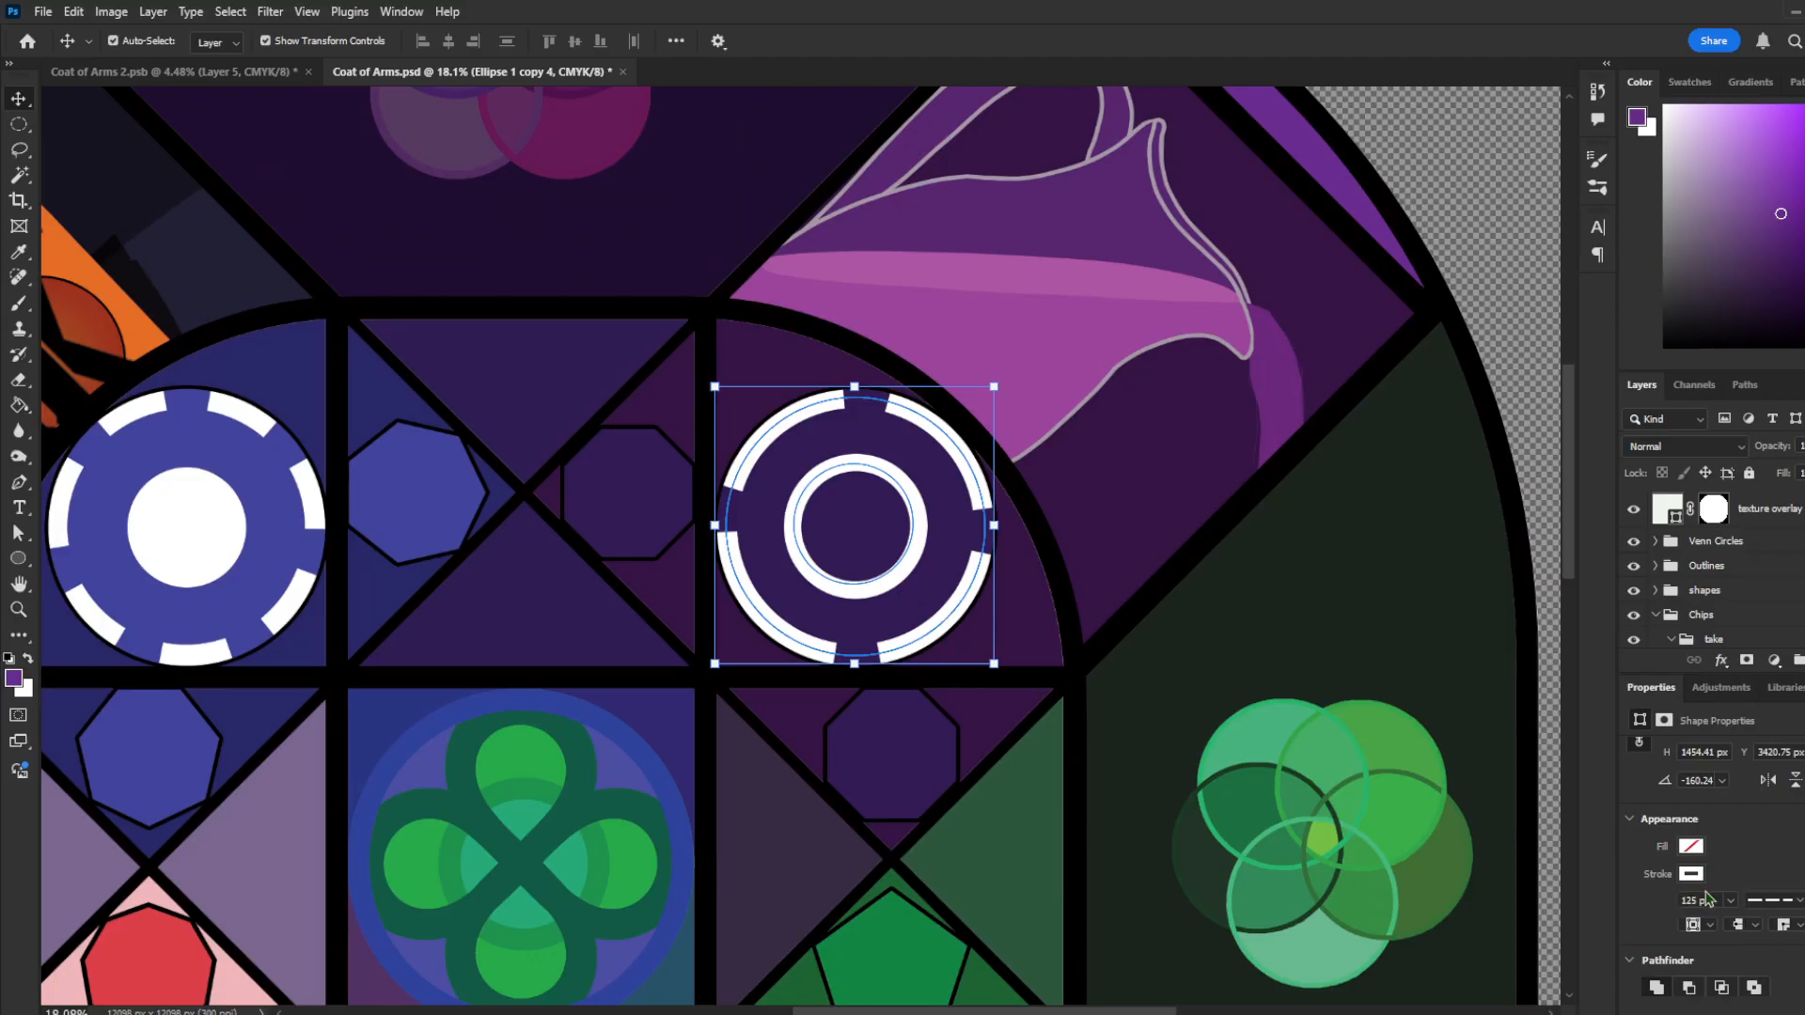
pyautogui.click(1772, 900)
pyautogui.moveTo(1647, 987); pyautogui.dragTo(1772, 983)
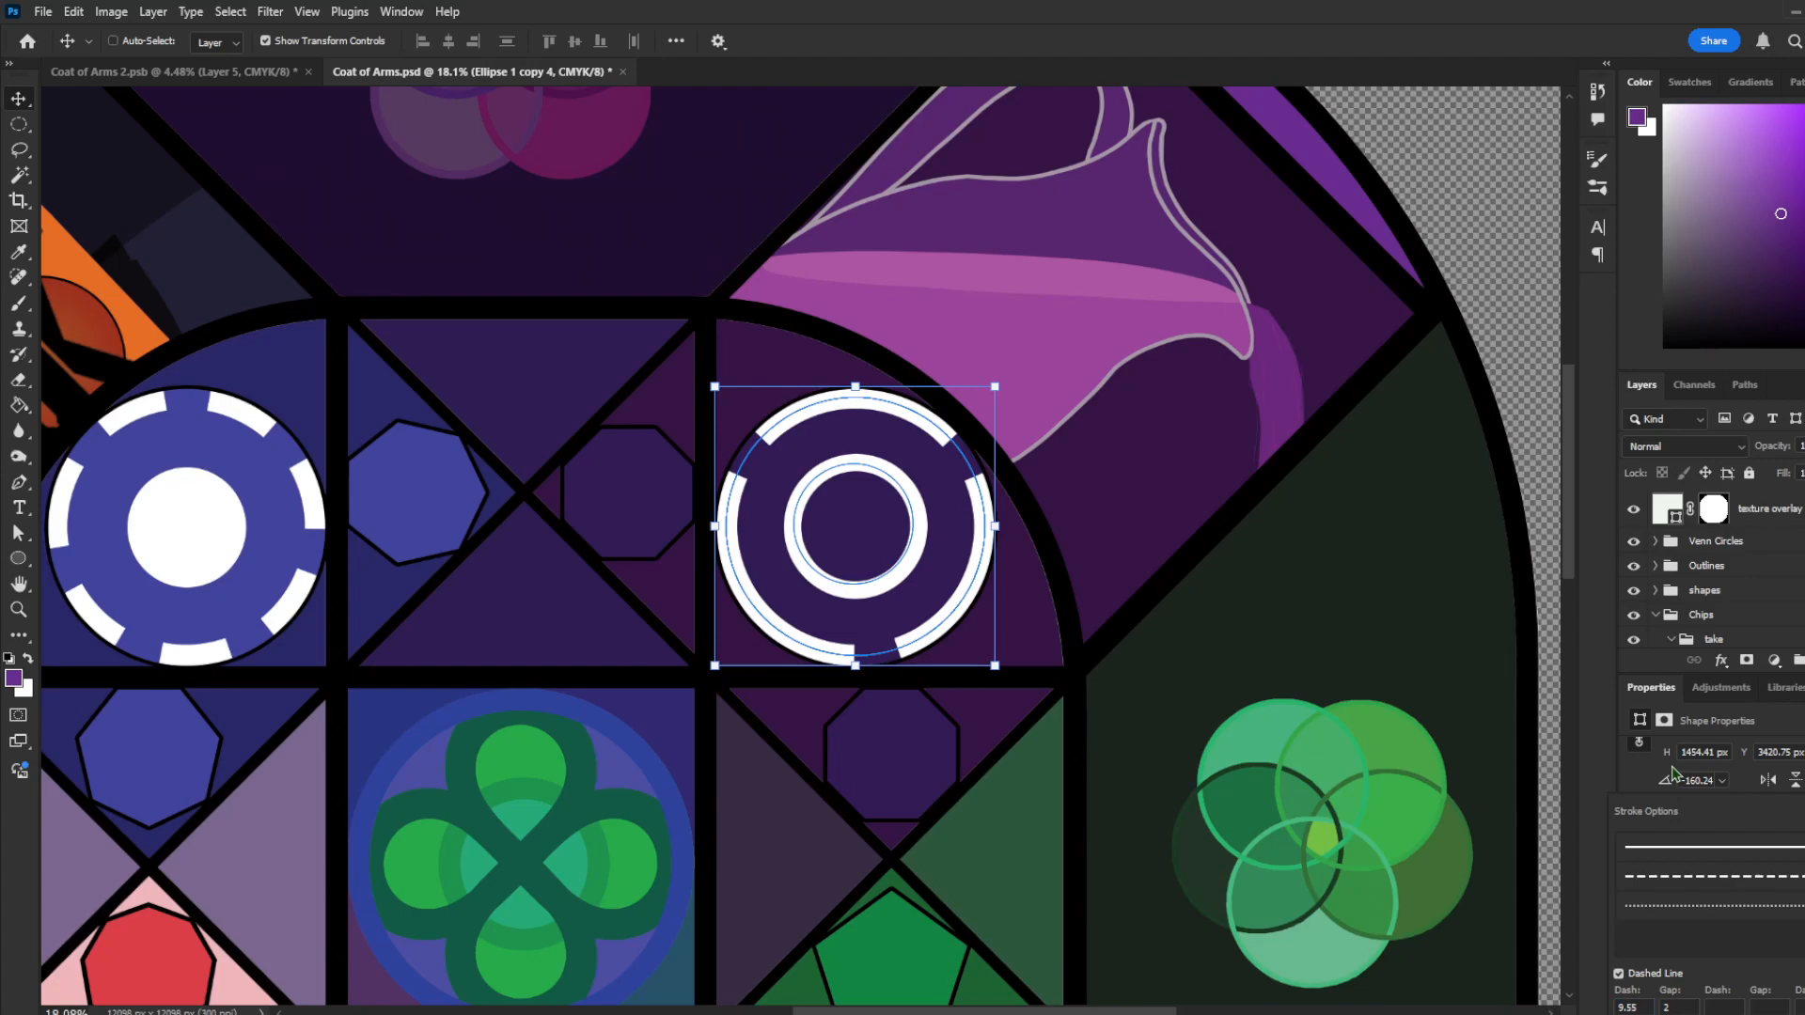
pyautogui.click(1634, 1007)
pyautogui.write('6.8')
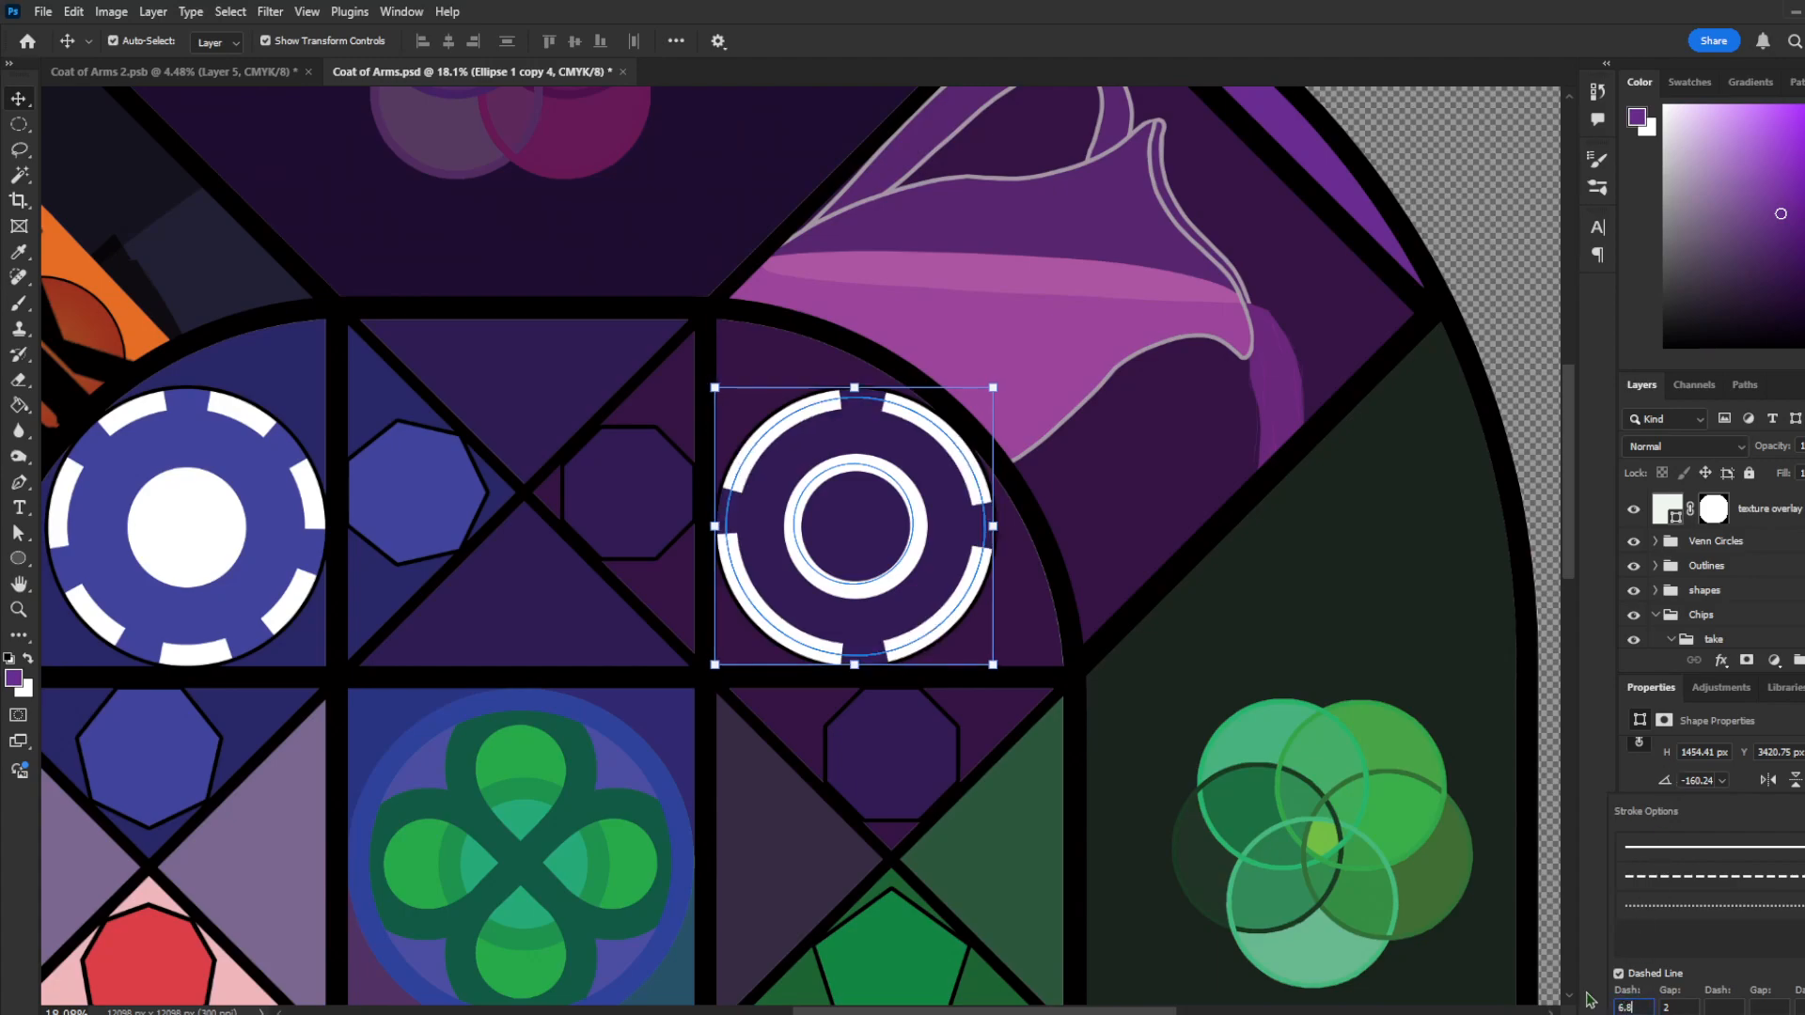
pyautogui.click(1660, 695)
pyautogui.doubleClick(1651, 691)
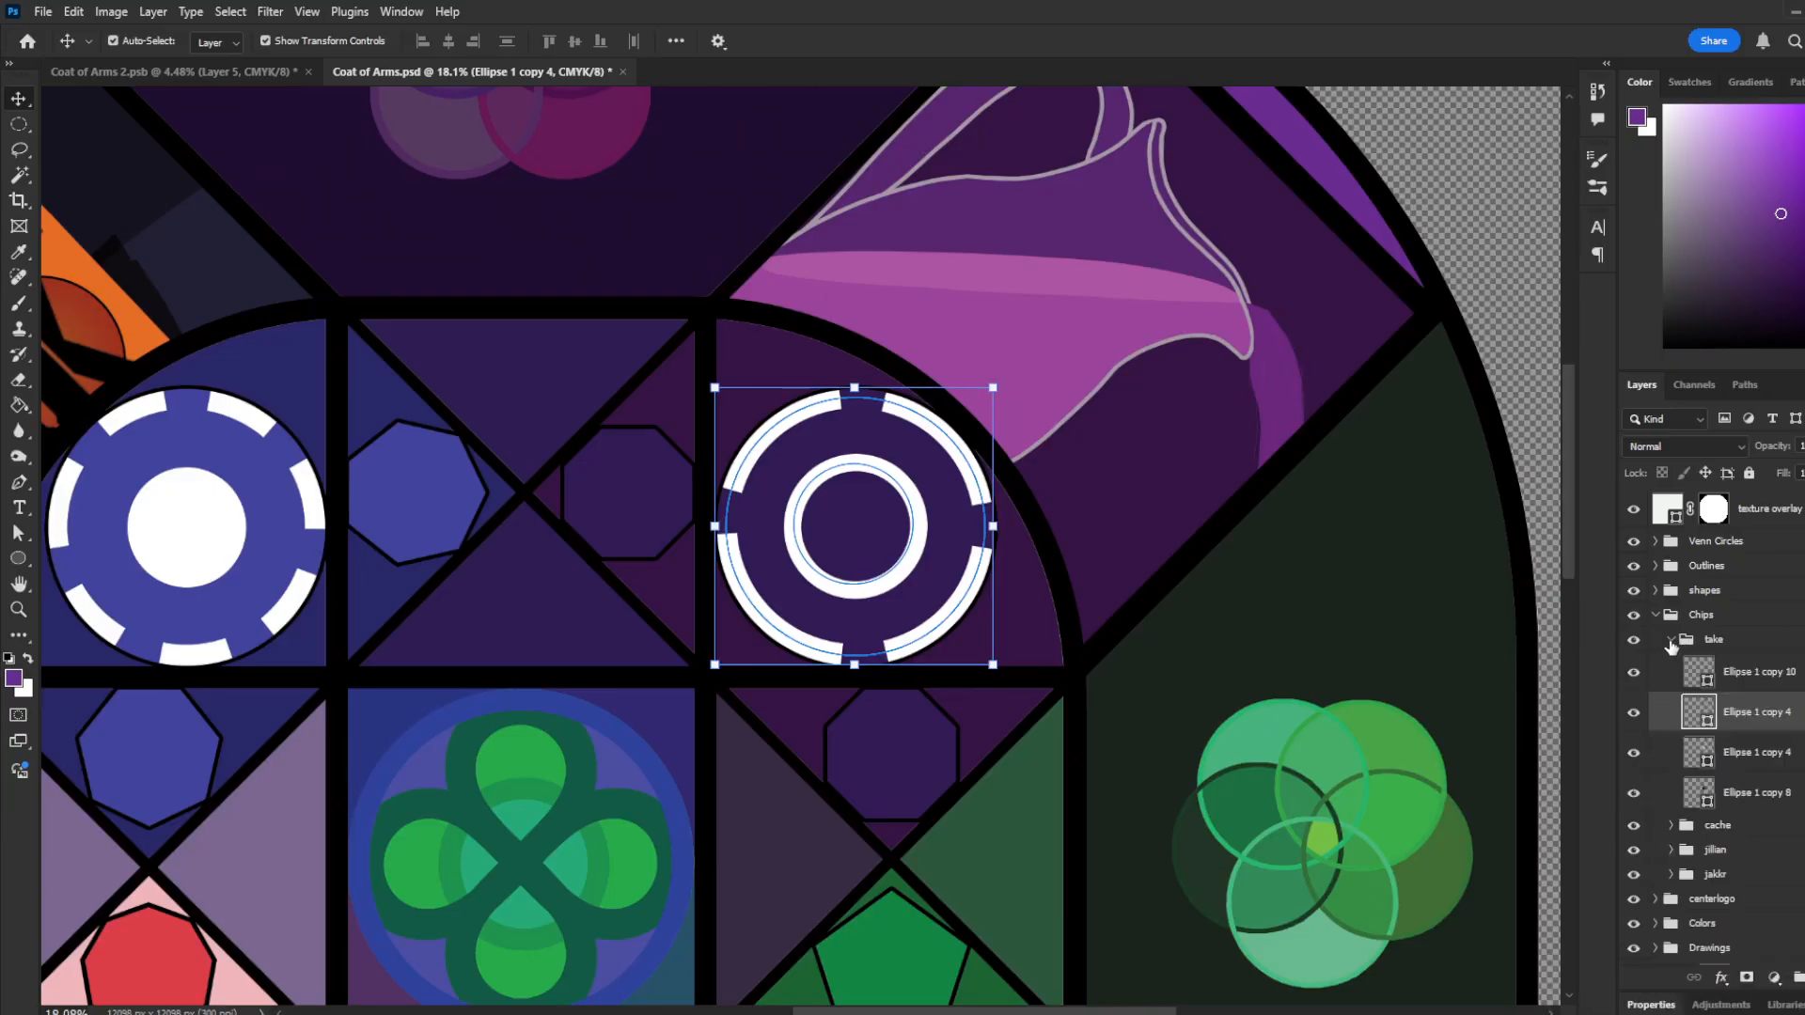
# Step: Collapse the take group, look into the cache group, and compare the four chips in the inner grid
pyautogui.click(1673, 641)
pyautogui.click(1669, 665)
pyautogui.click(1669, 665)
pyautogui.click(1670, 665)
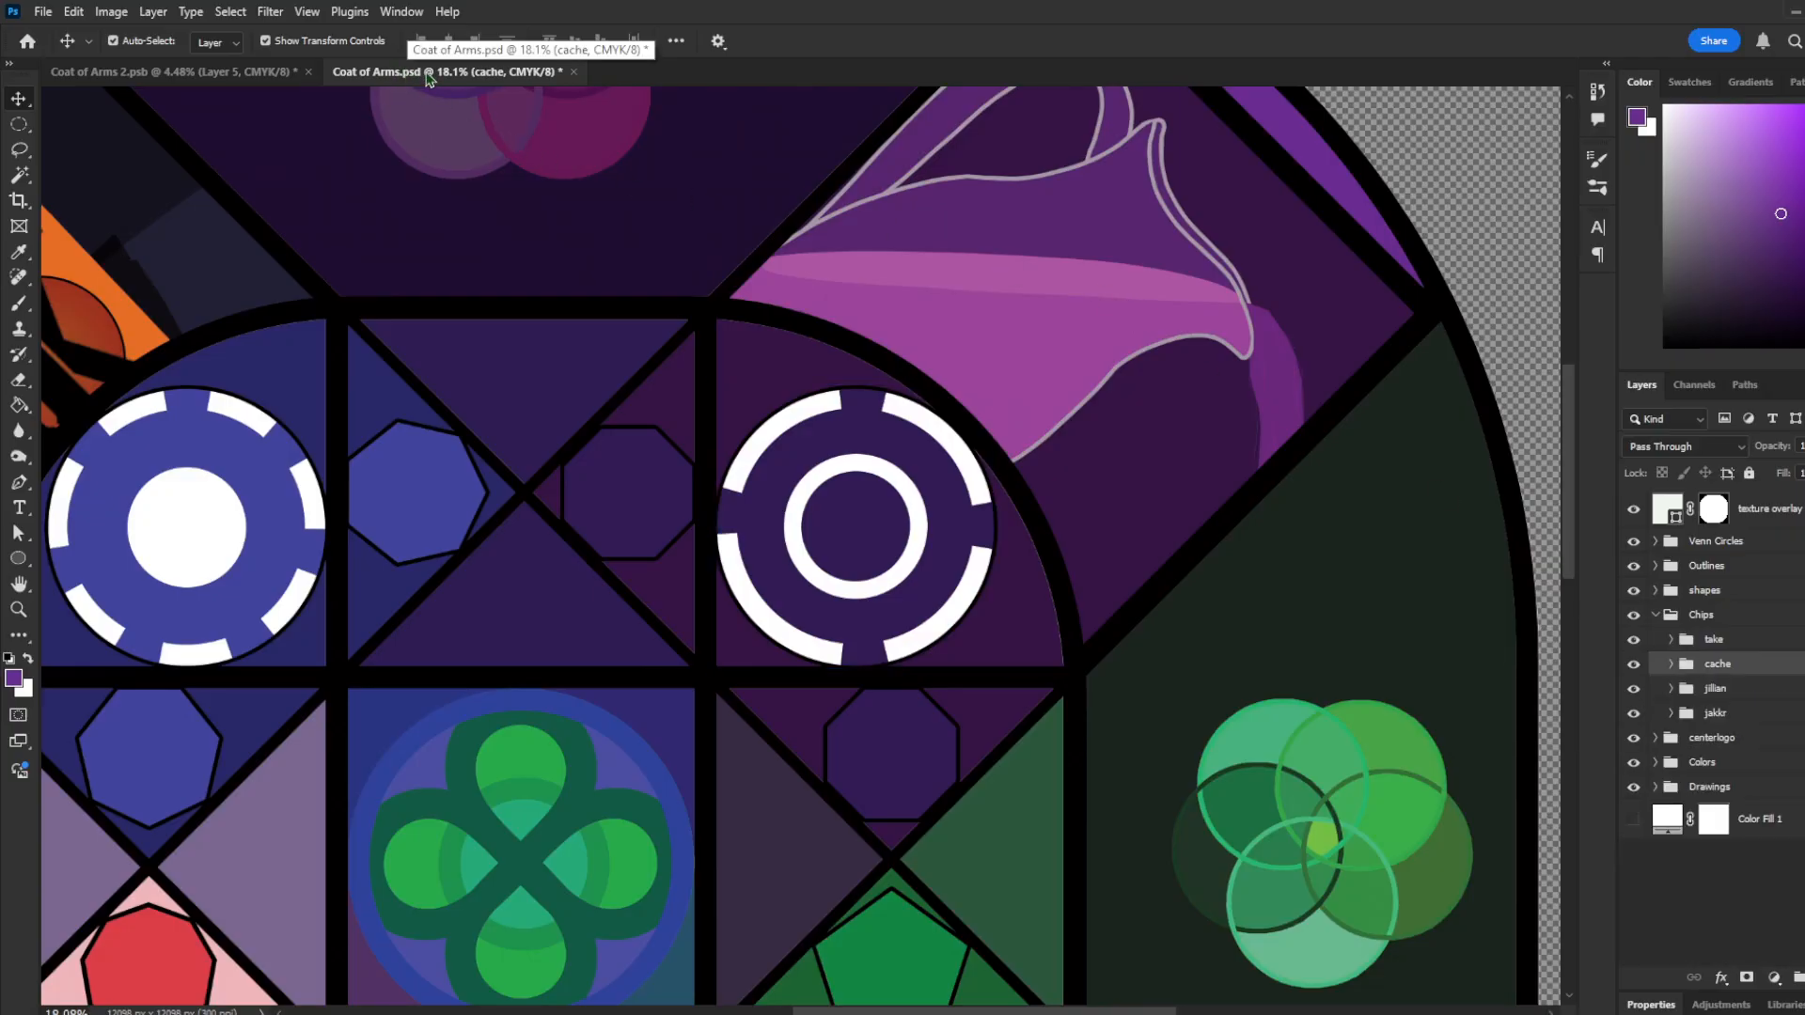
pyautogui.scroll(-7, 947, 494)
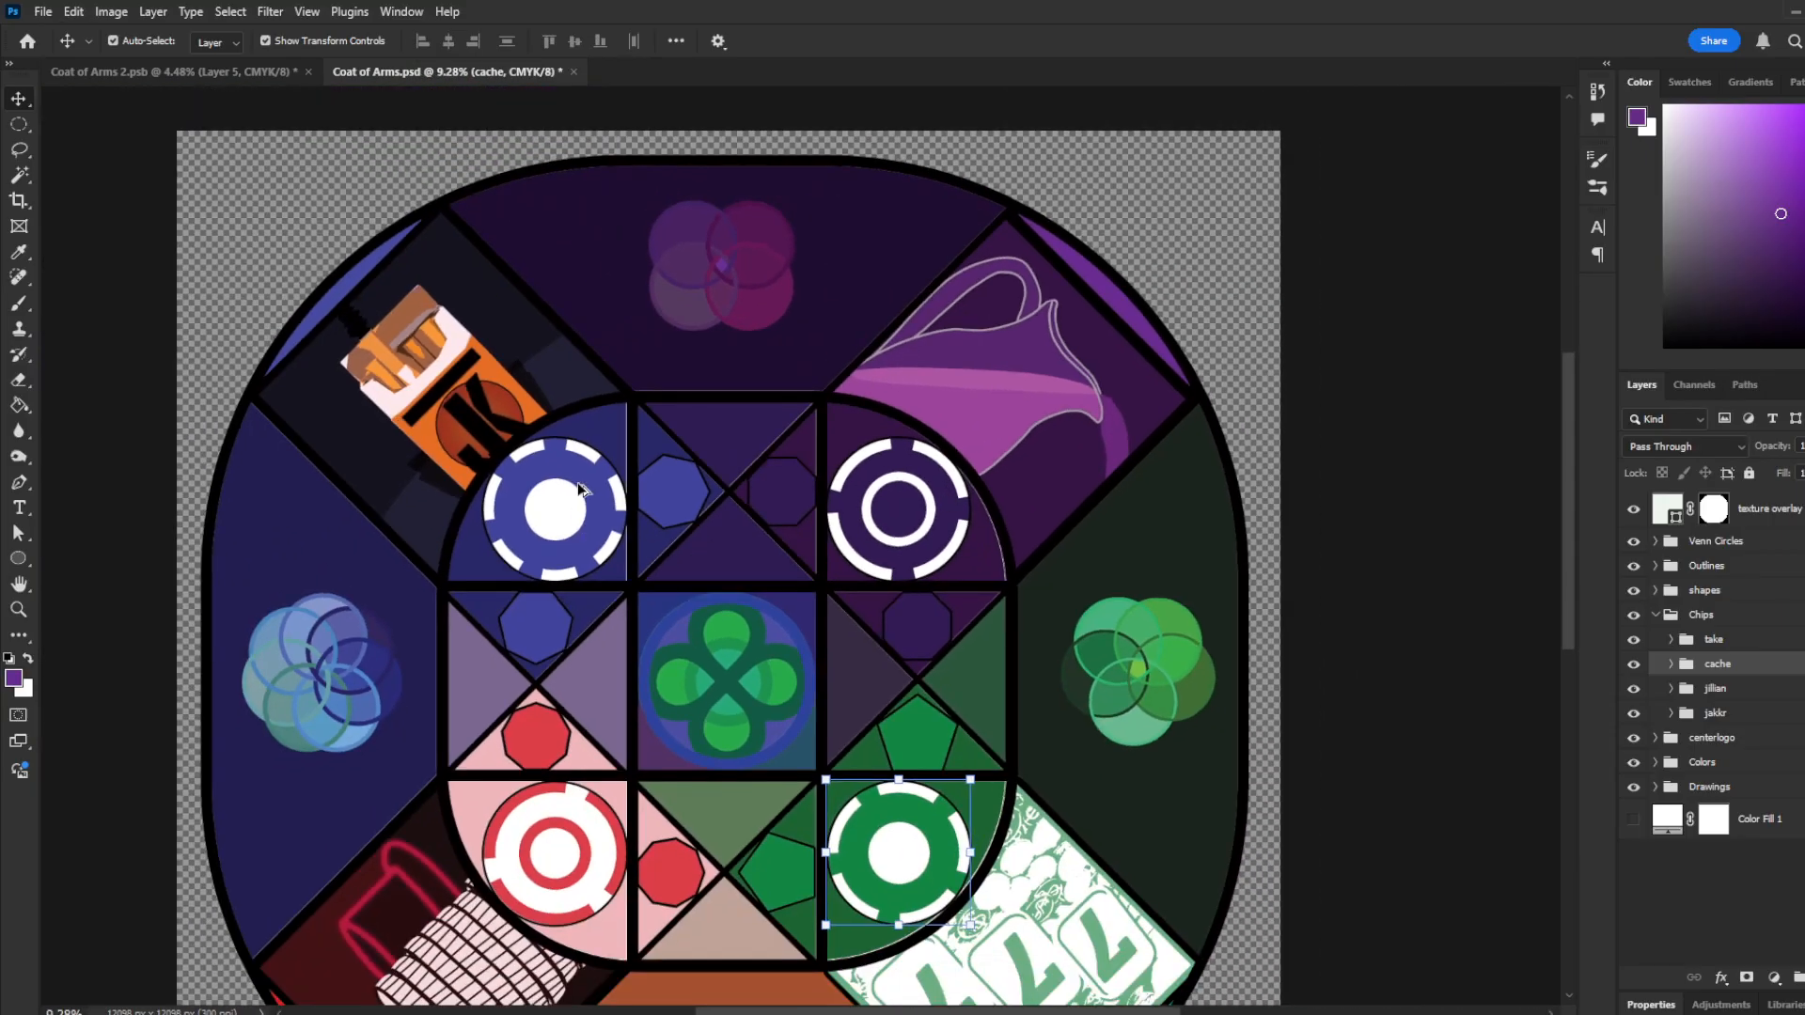
pyautogui.scroll(-1, 573, 512)
pyautogui.scroll(1, 833, 560)
pyautogui.scroll(1, 674, 476)
pyautogui.scroll(-1, 507, 291)
pyautogui.scroll(1, 511, 294)
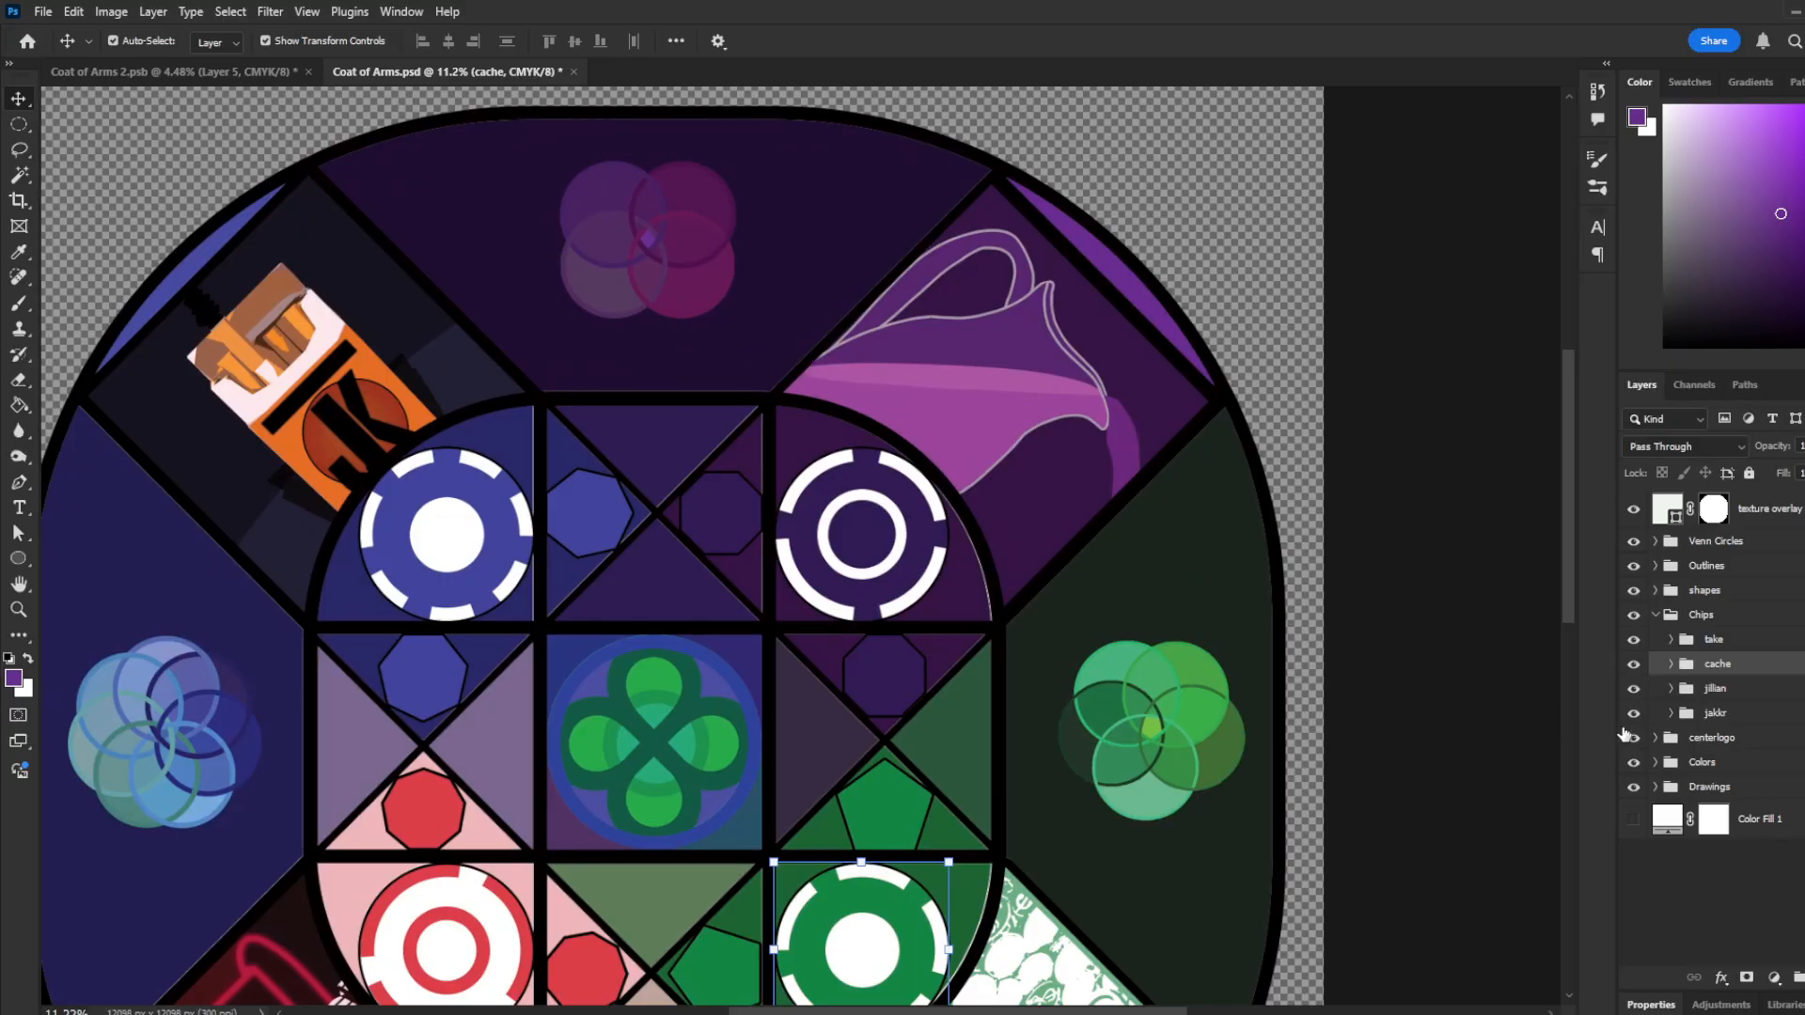
# Step: Look at the ellipse layers that form the blue chip in the jakkr group, and collapse the Chips group
pyautogui.doubleClick(1666, 715)
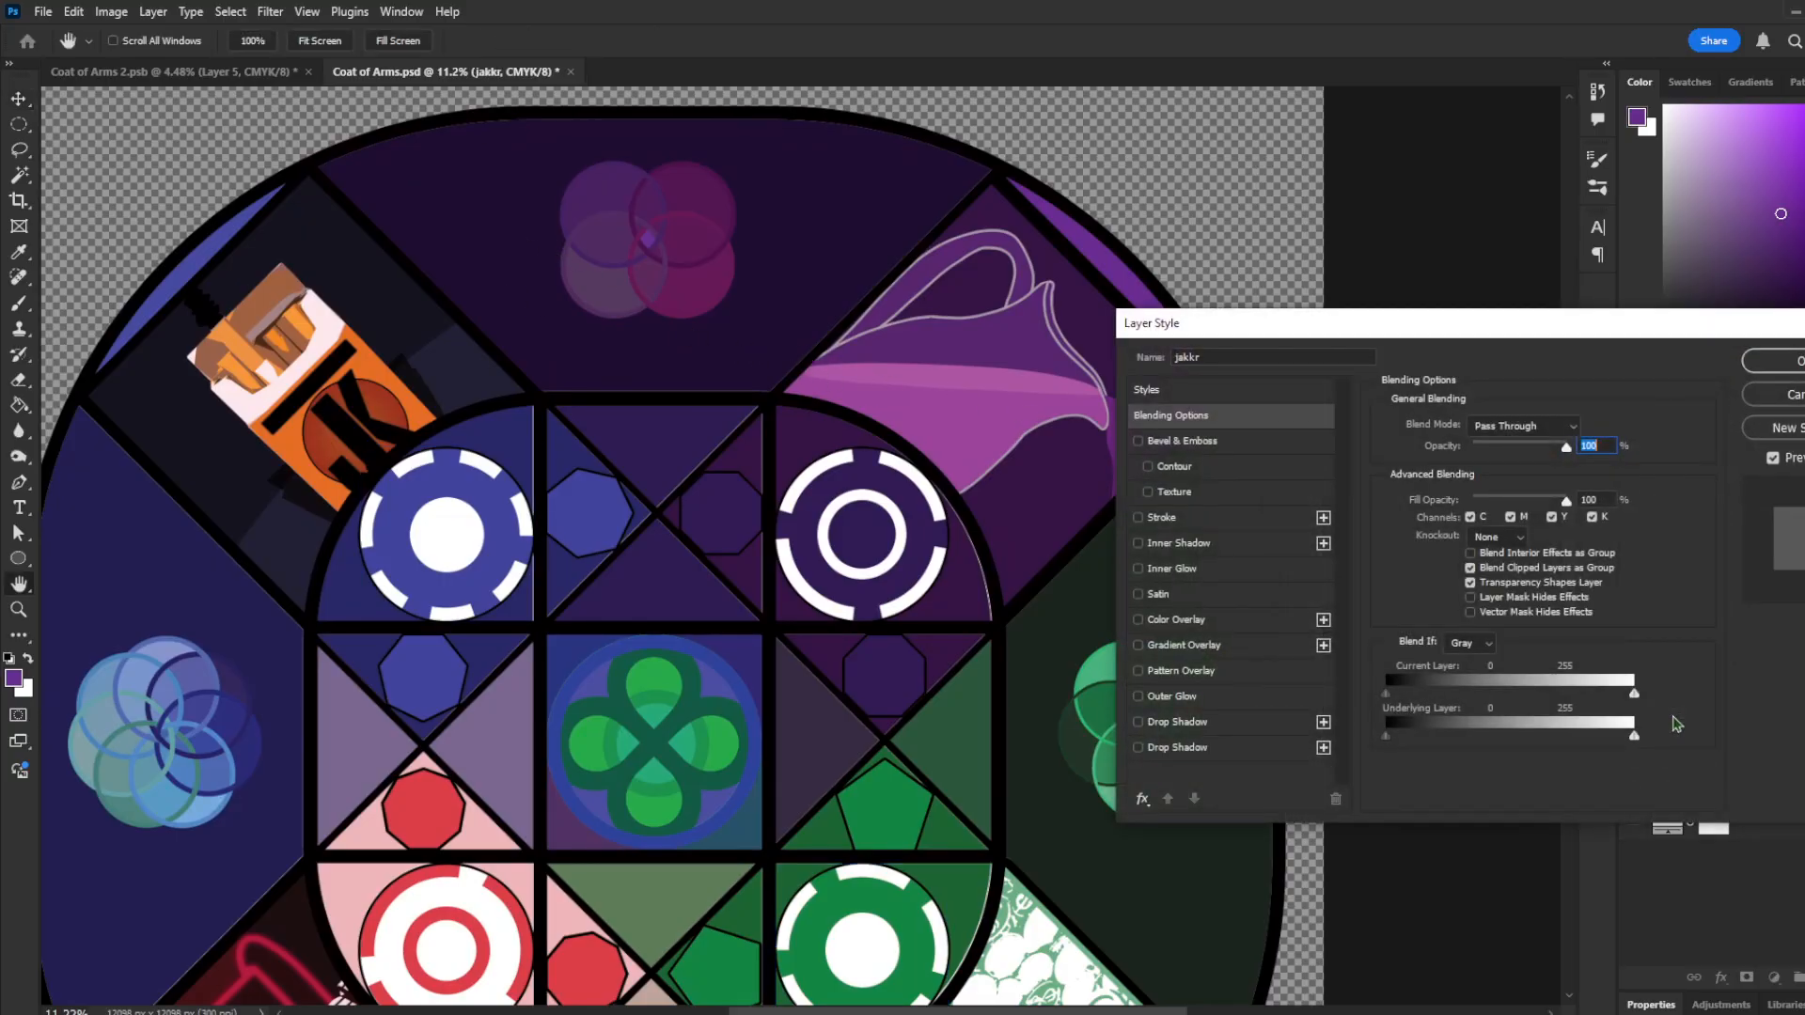
pyautogui.click(1800, 395)
pyautogui.click(1670, 714)
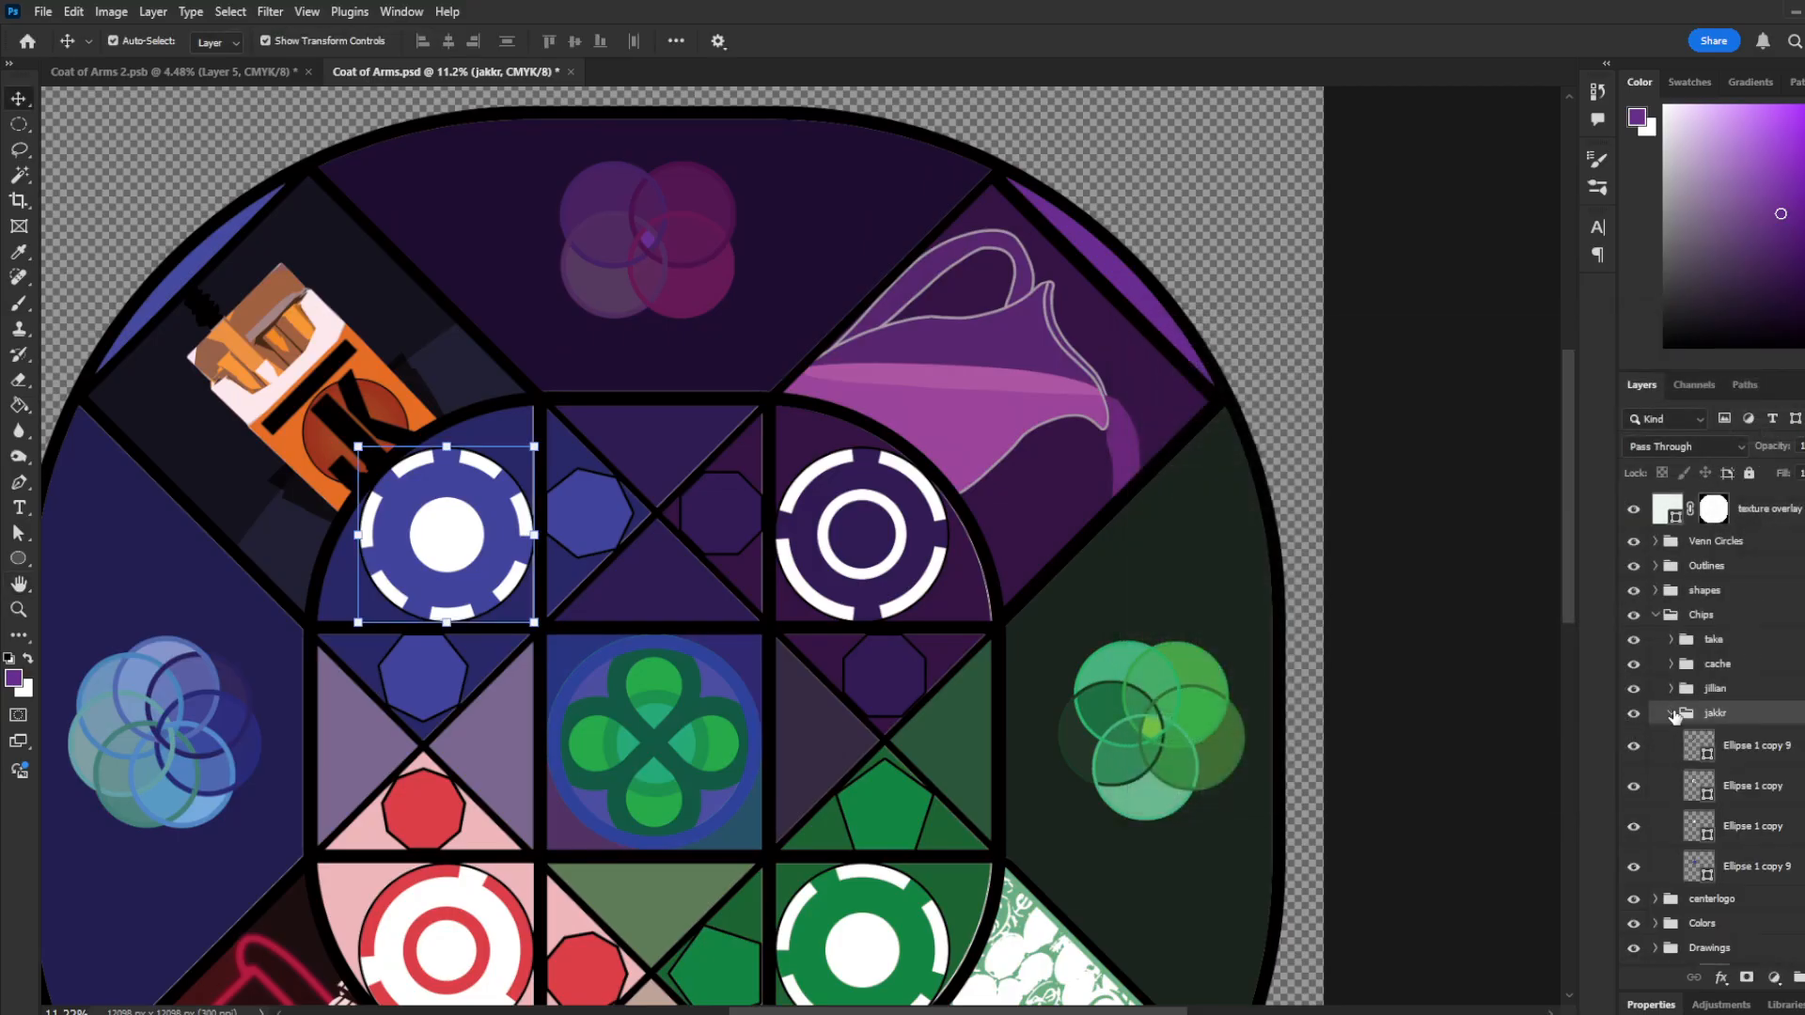
pyautogui.click(1673, 715)
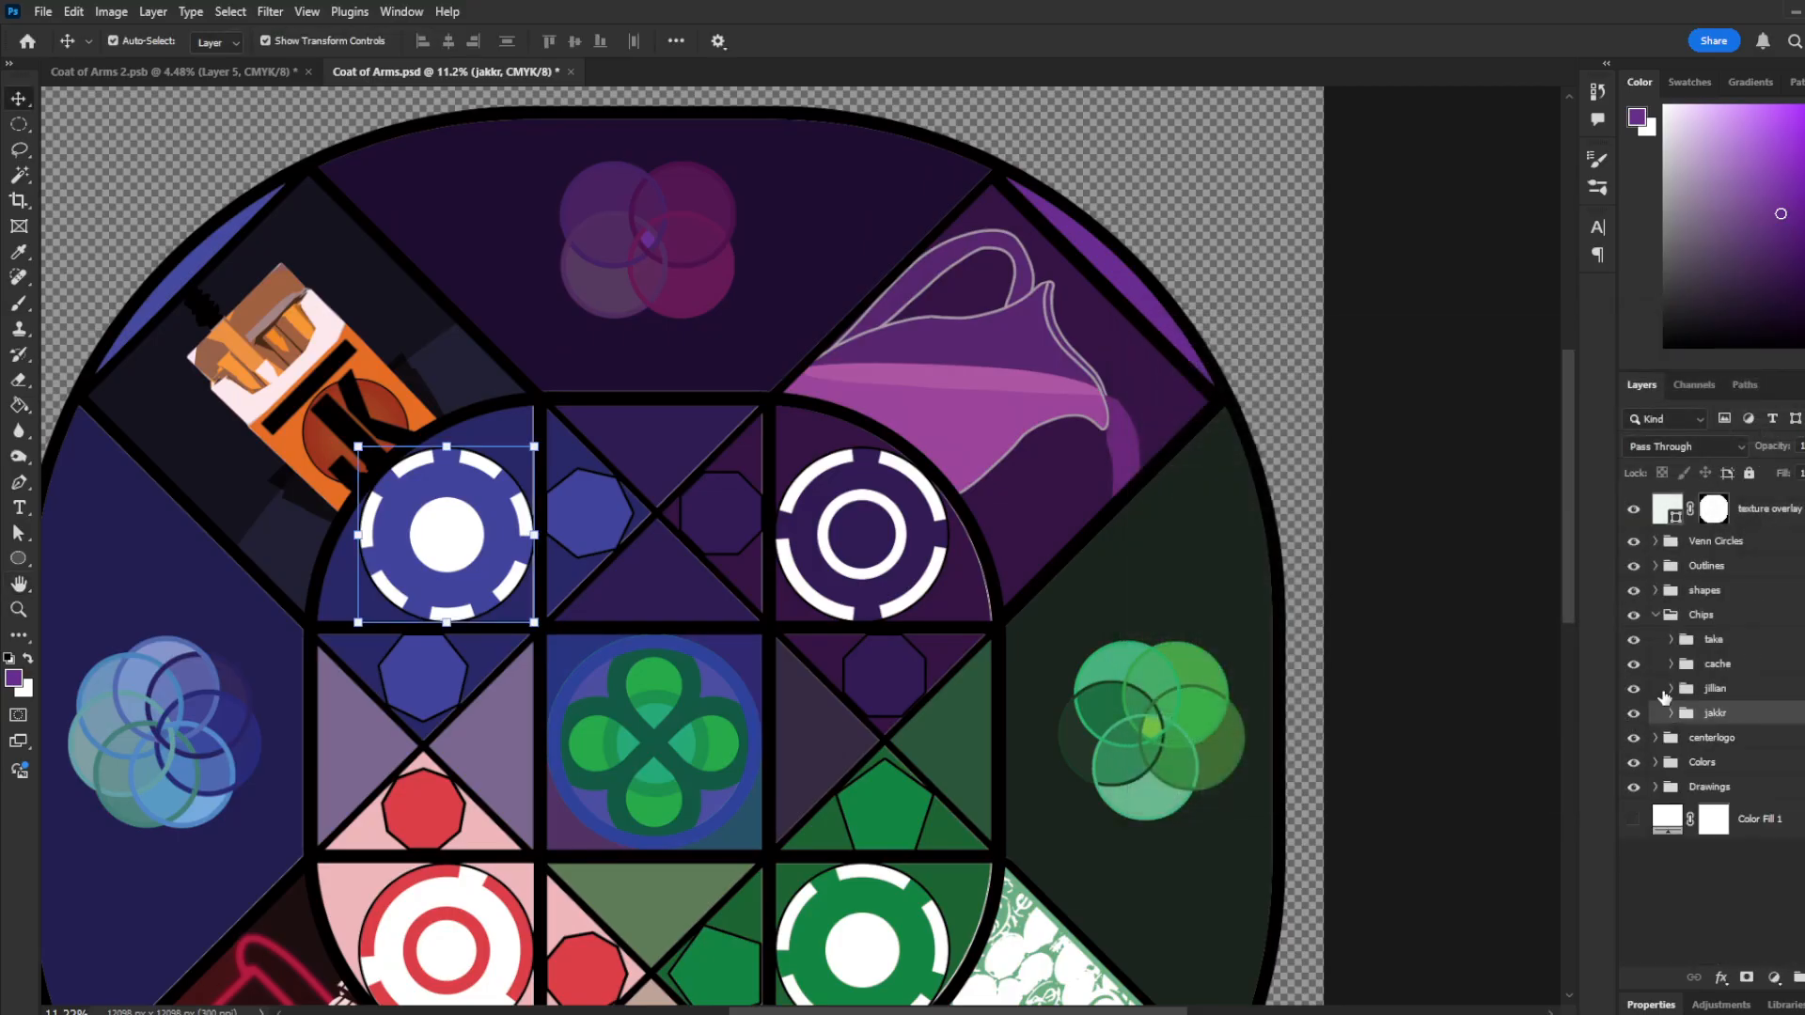
pyautogui.click(1655, 616)
# Step: Expand the shapes group and toggle both Polygon 5 layers and Polygon 4 copy to identify their shapes
pyautogui.click(1654, 590)
pyautogui.scroll(-3, 1038, 514)
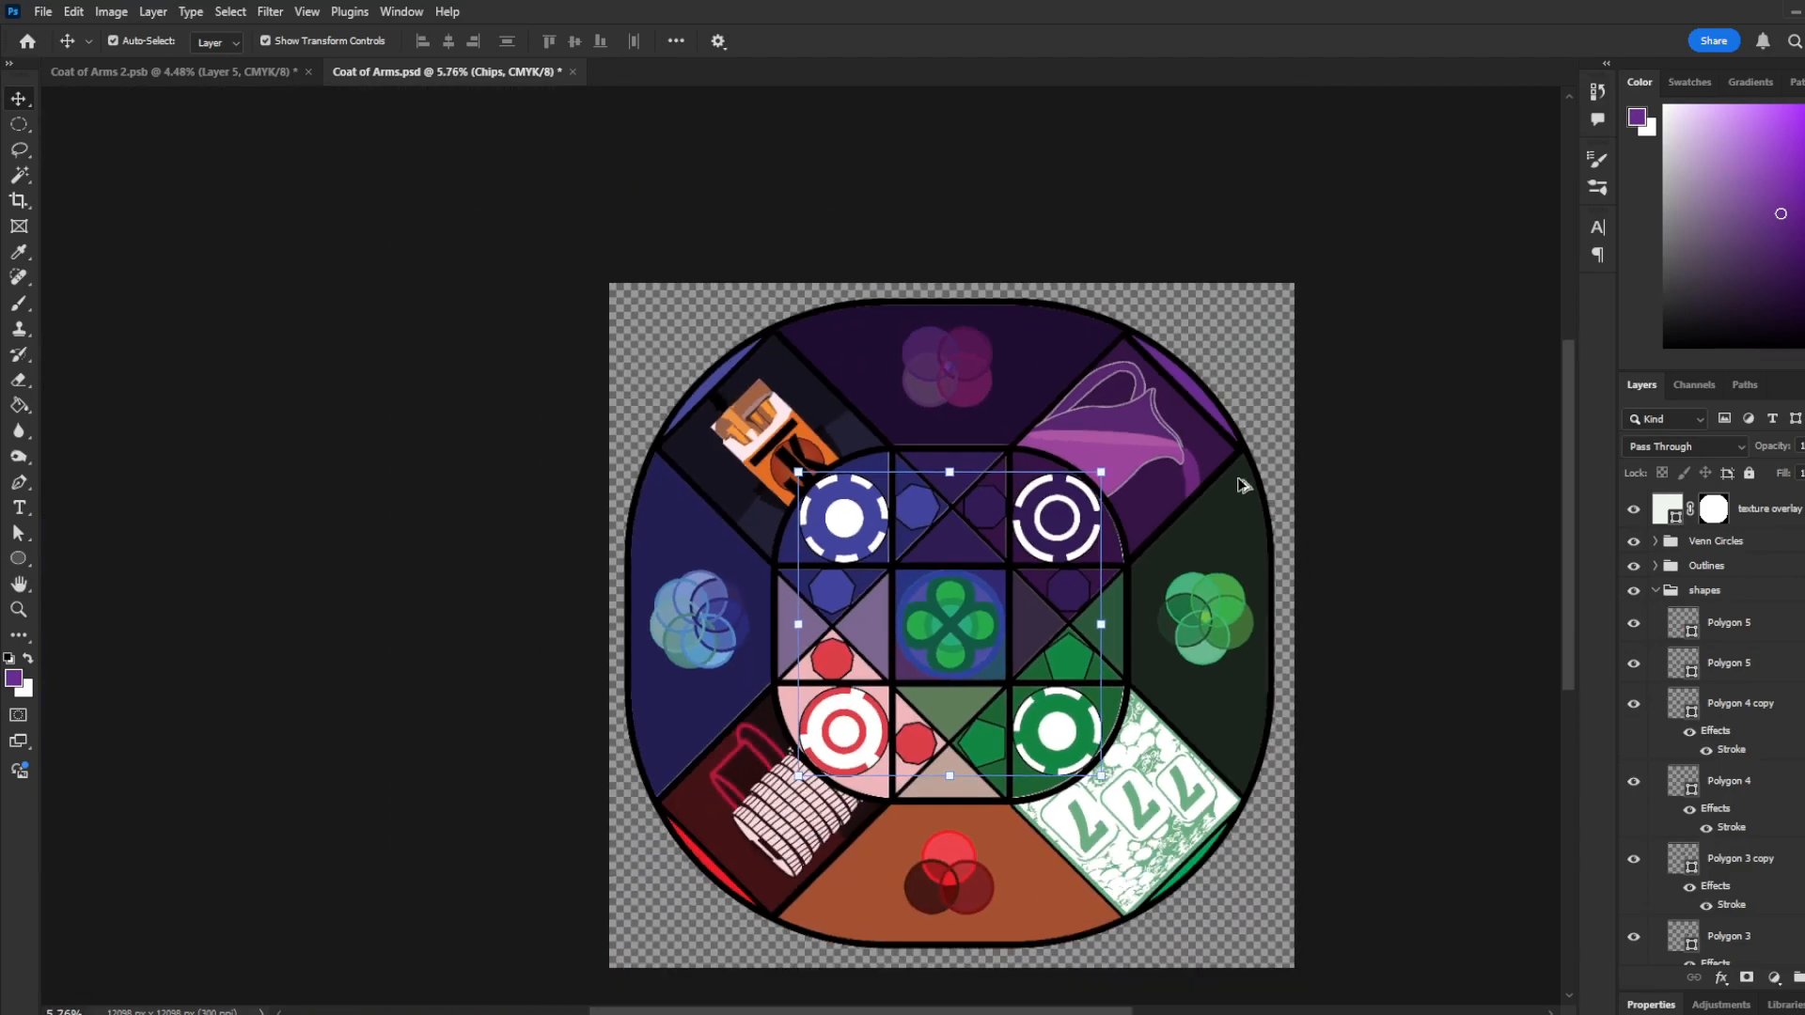
pyautogui.scroll(-2, 1038, 514)
pyautogui.click(1634, 624)
pyautogui.click(1635, 624)
pyautogui.click(1631, 665)
pyautogui.click(1632, 665)
pyautogui.click(1635, 716)
pyautogui.click(1636, 715)
# Step: Hide and show the Polygon 1 copy layer to identify its green pentagon
pyautogui.scroll(-3, 1636, 752)
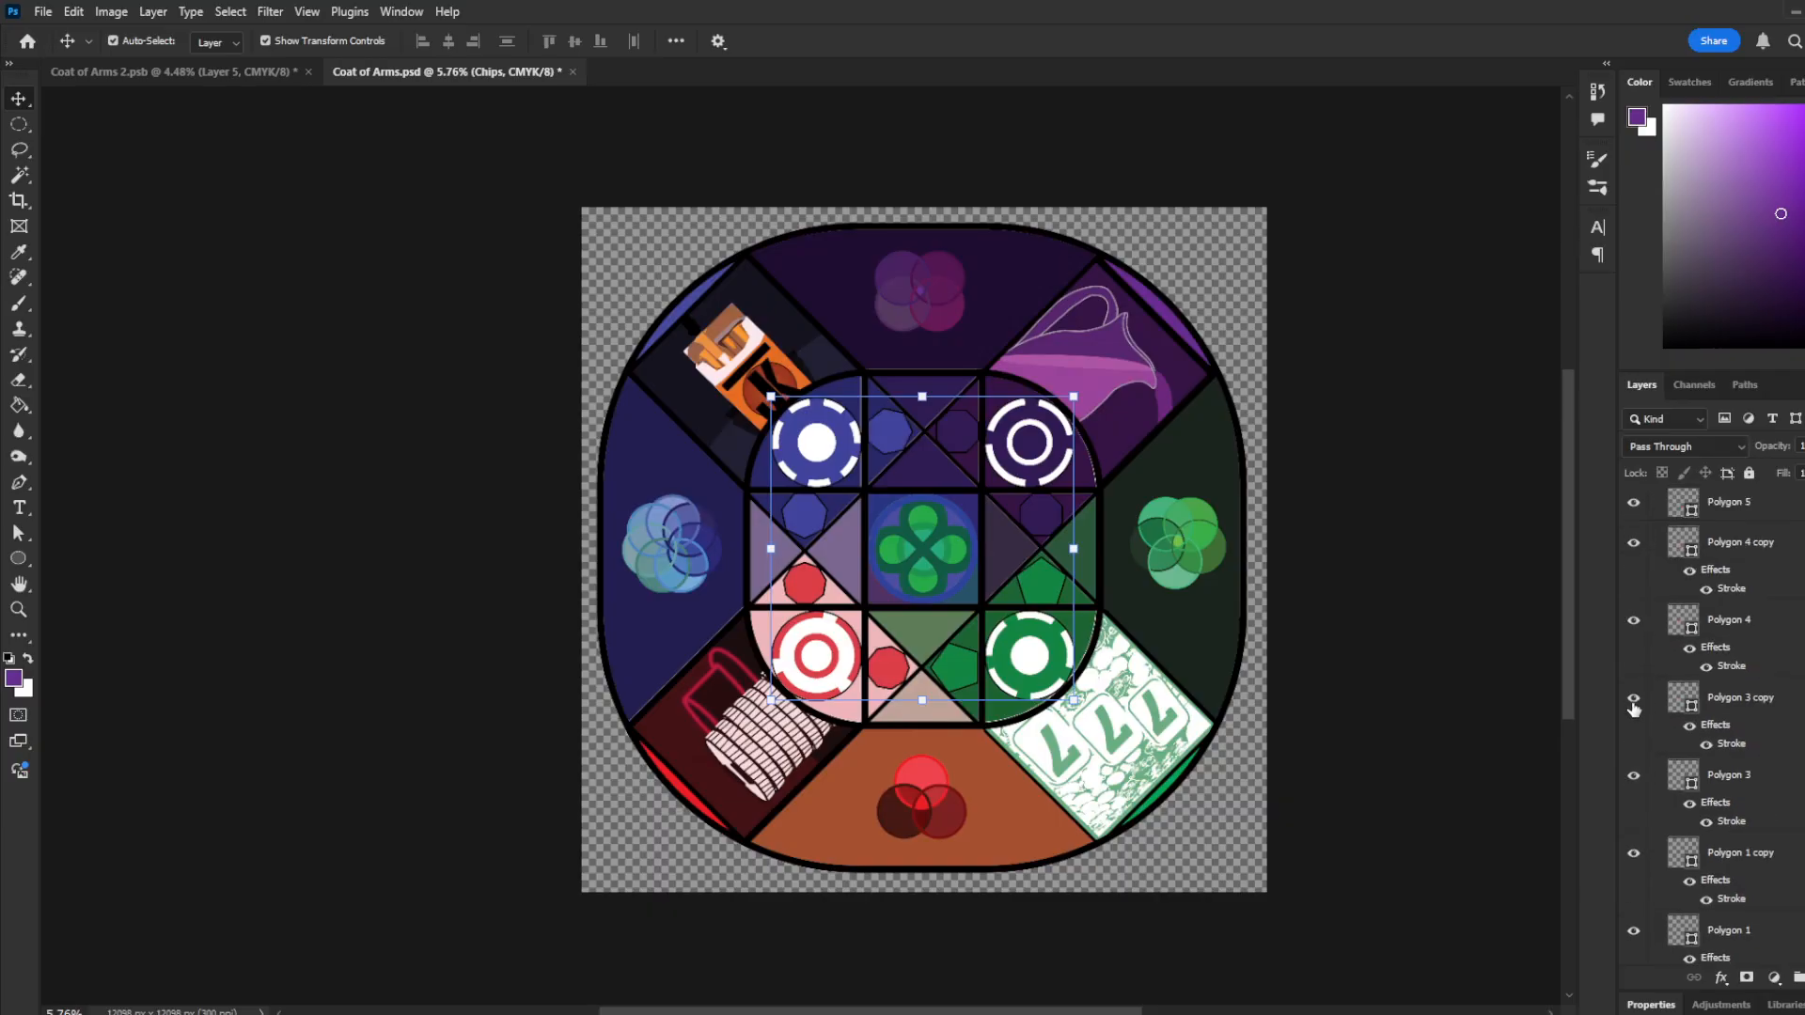
pyautogui.scroll(-3, 1633, 700)
pyautogui.click(1637, 737)
pyautogui.scroll(-4, 1639, 733)
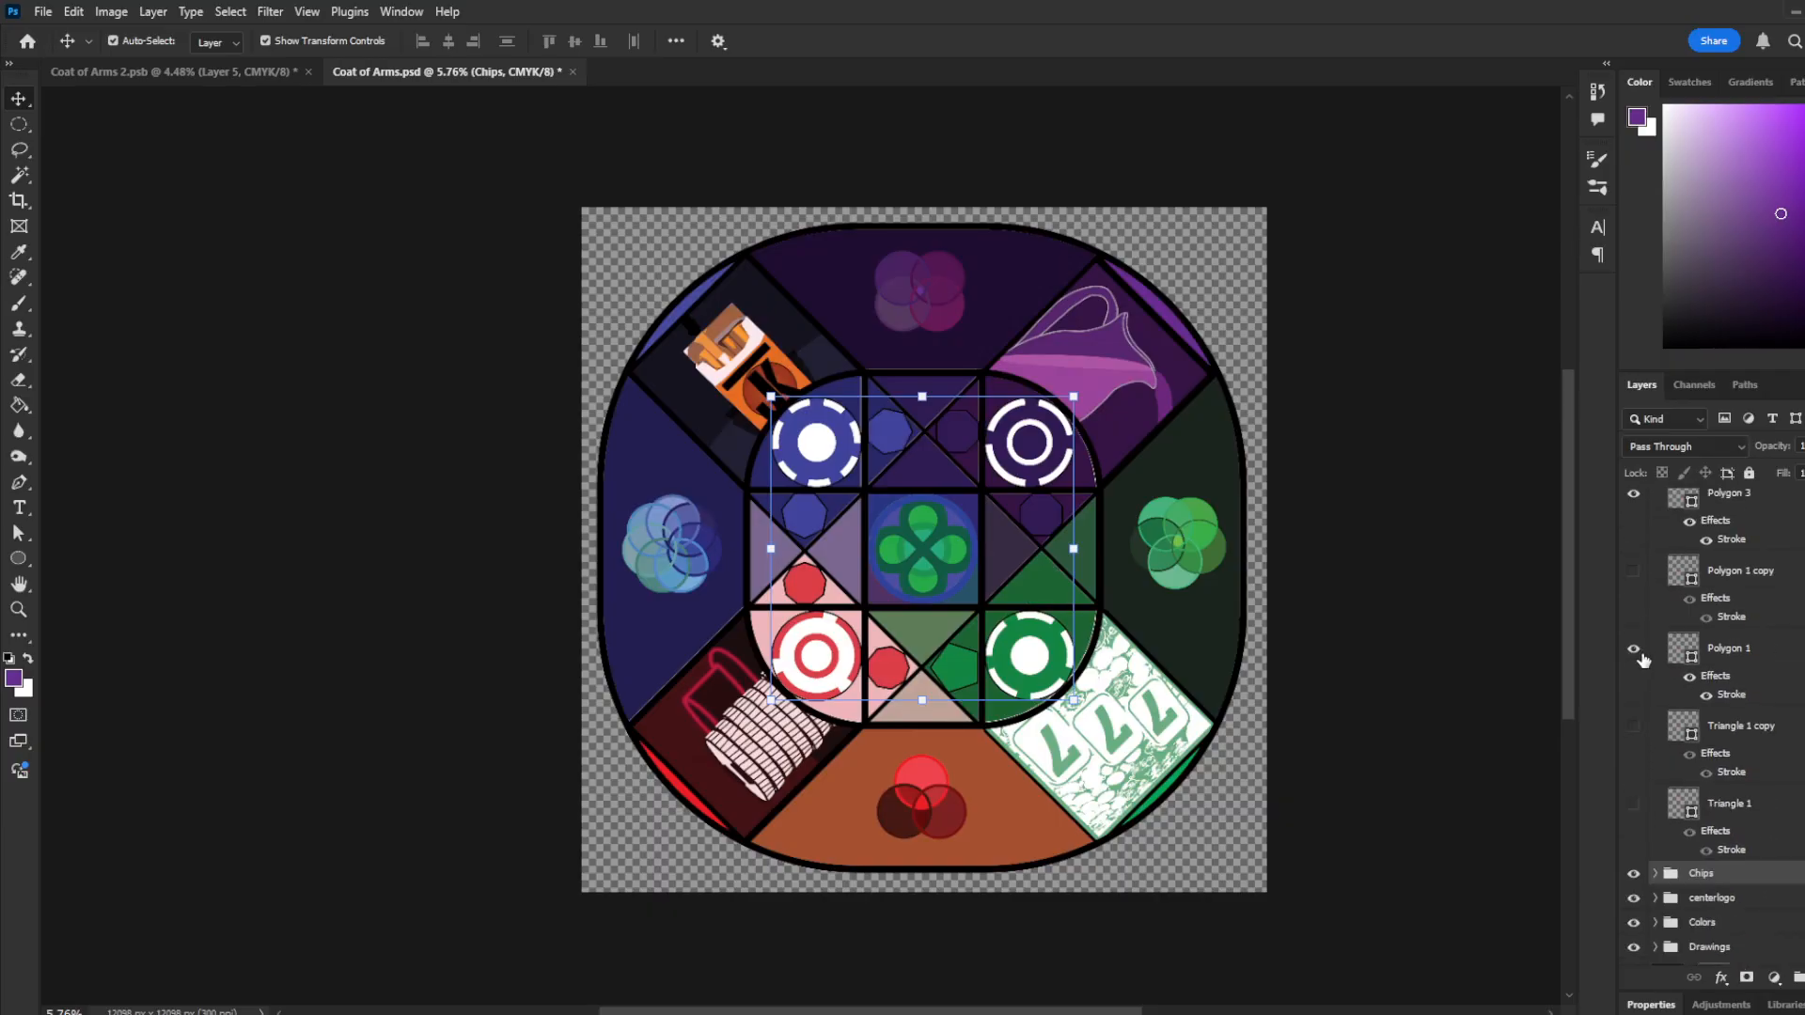
pyautogui.click(1635, 573)
# Step: Show the Triangle 1 and Triangle 1 copy layers and hide both Polygon 5 layers to view the red triangles
pyautogui.click(1632, 806)
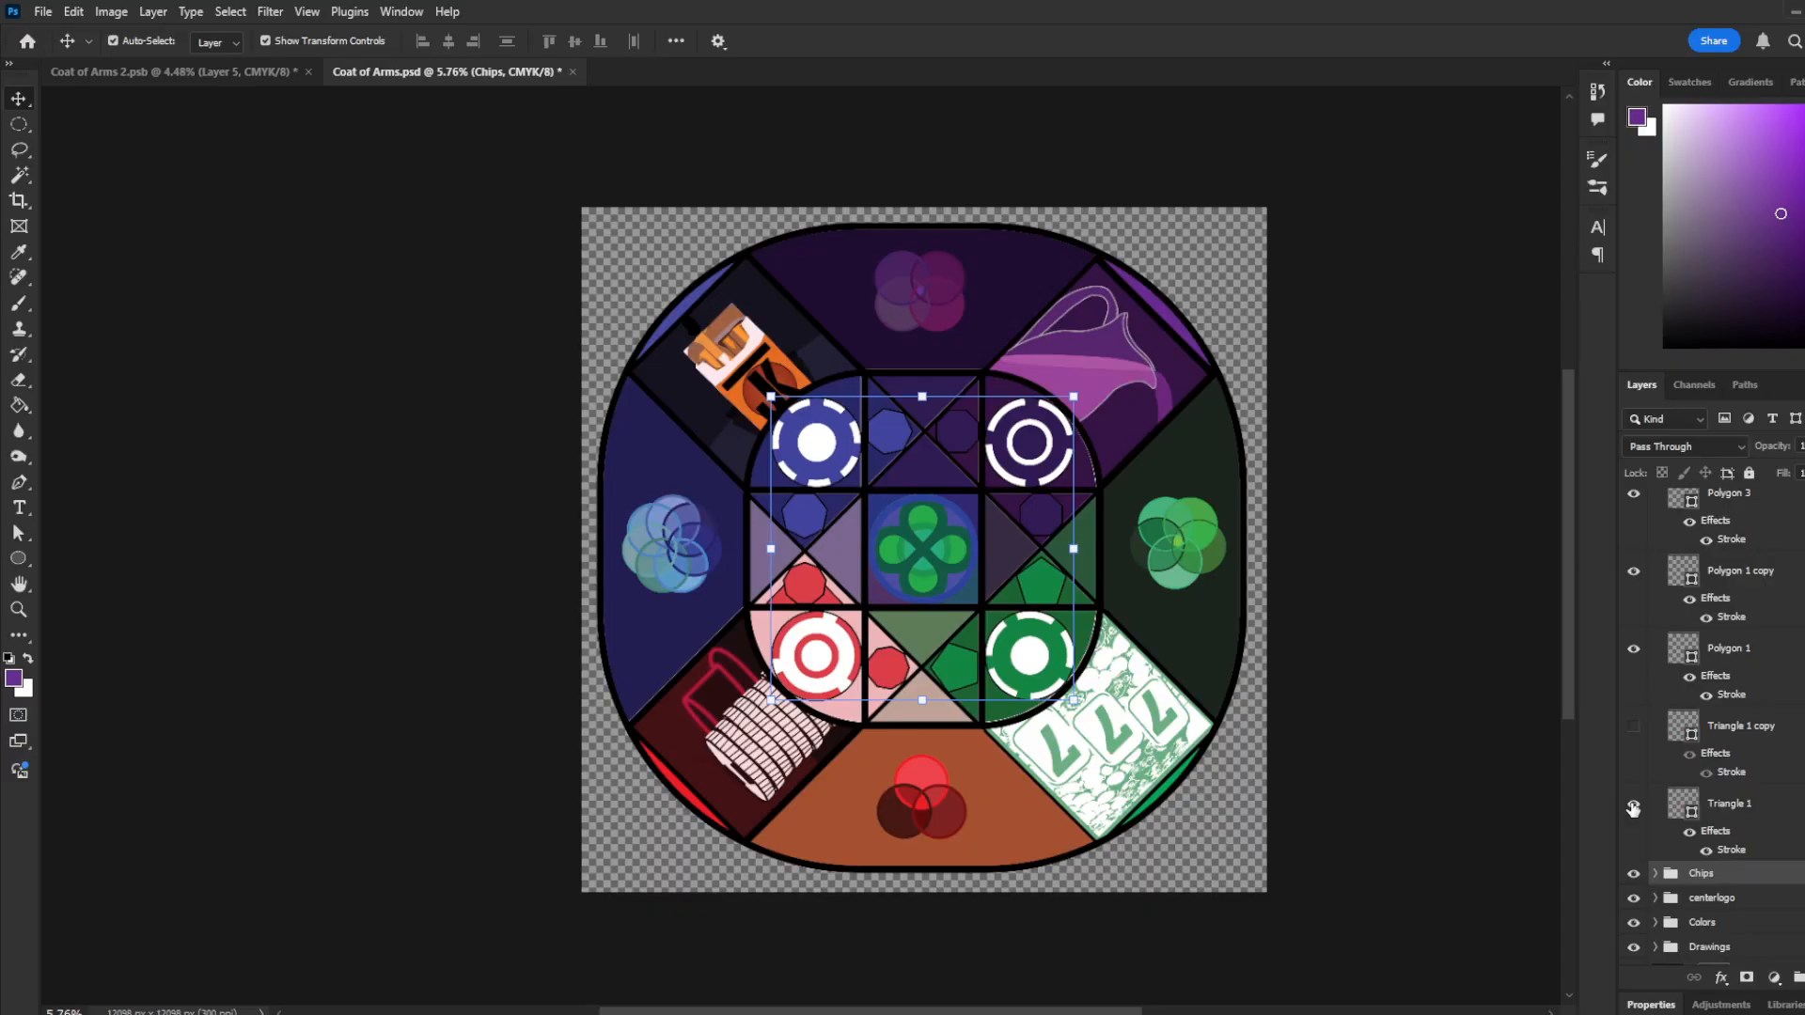
pyautogui.click(1633, 726)
pyautogui.scroll(7, 1640, 696)
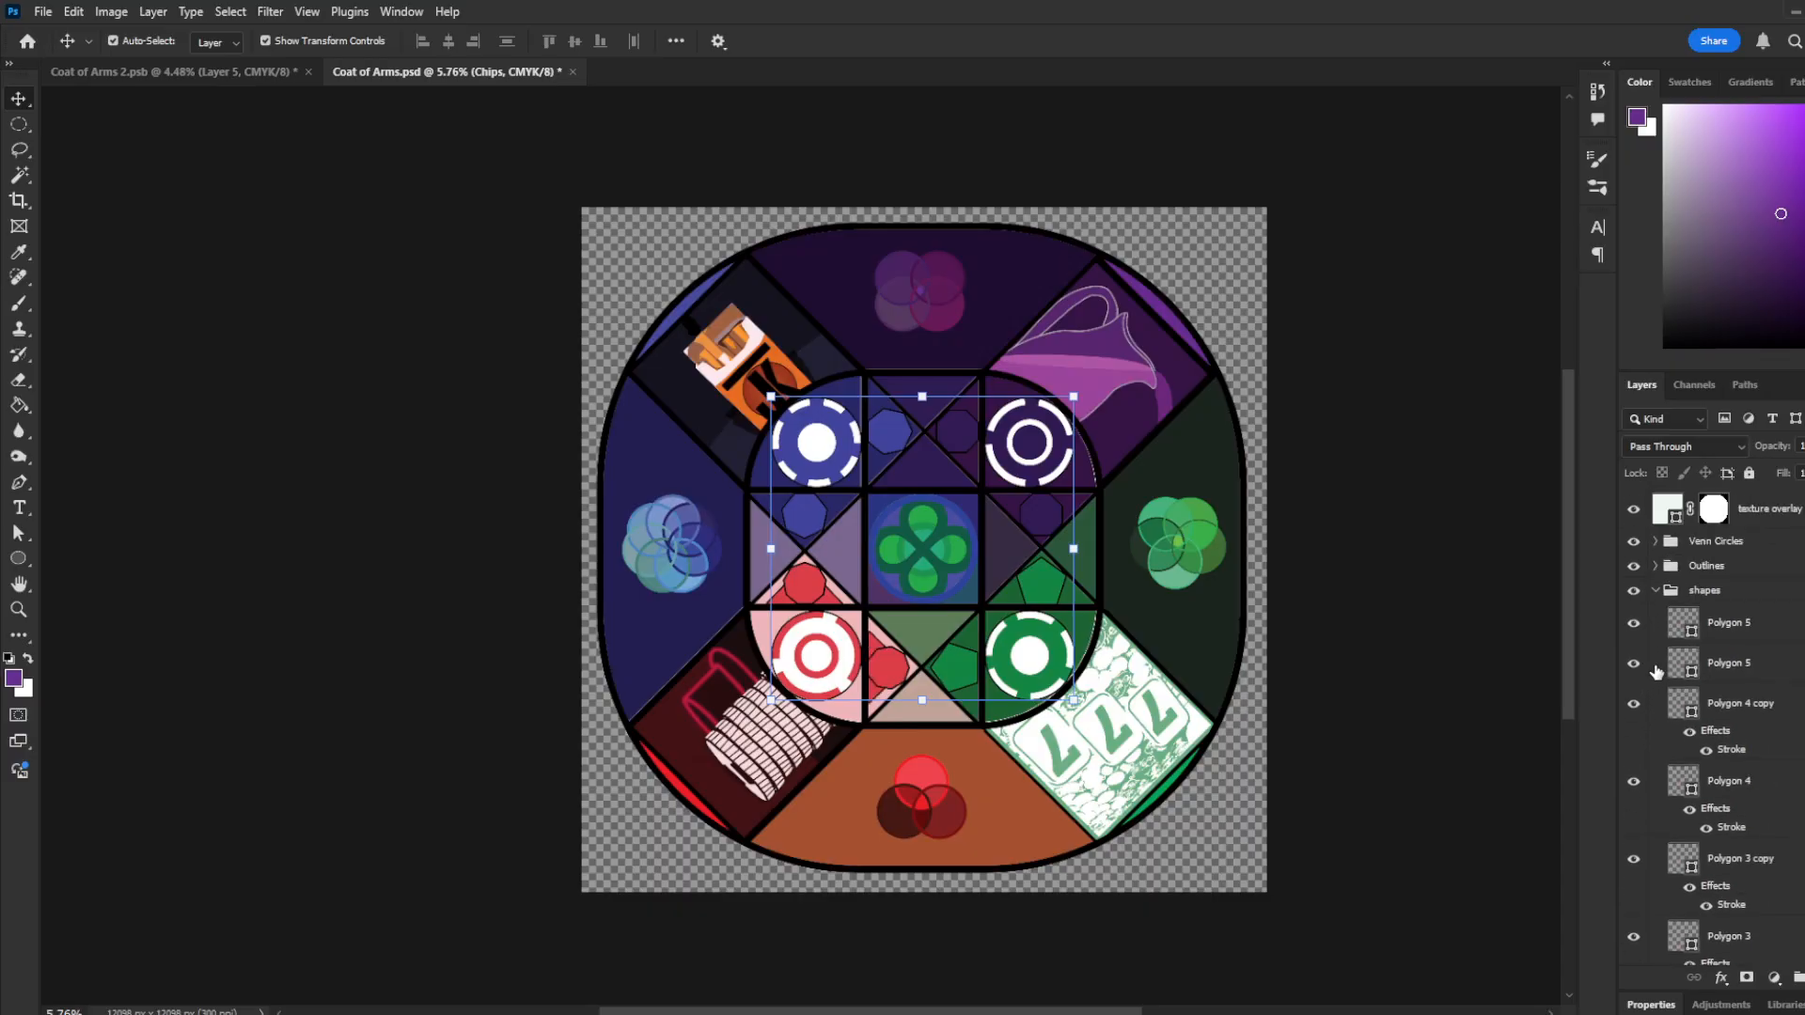
pyautogui.click(1636, 583)
pyautogui.click(1633, 622)
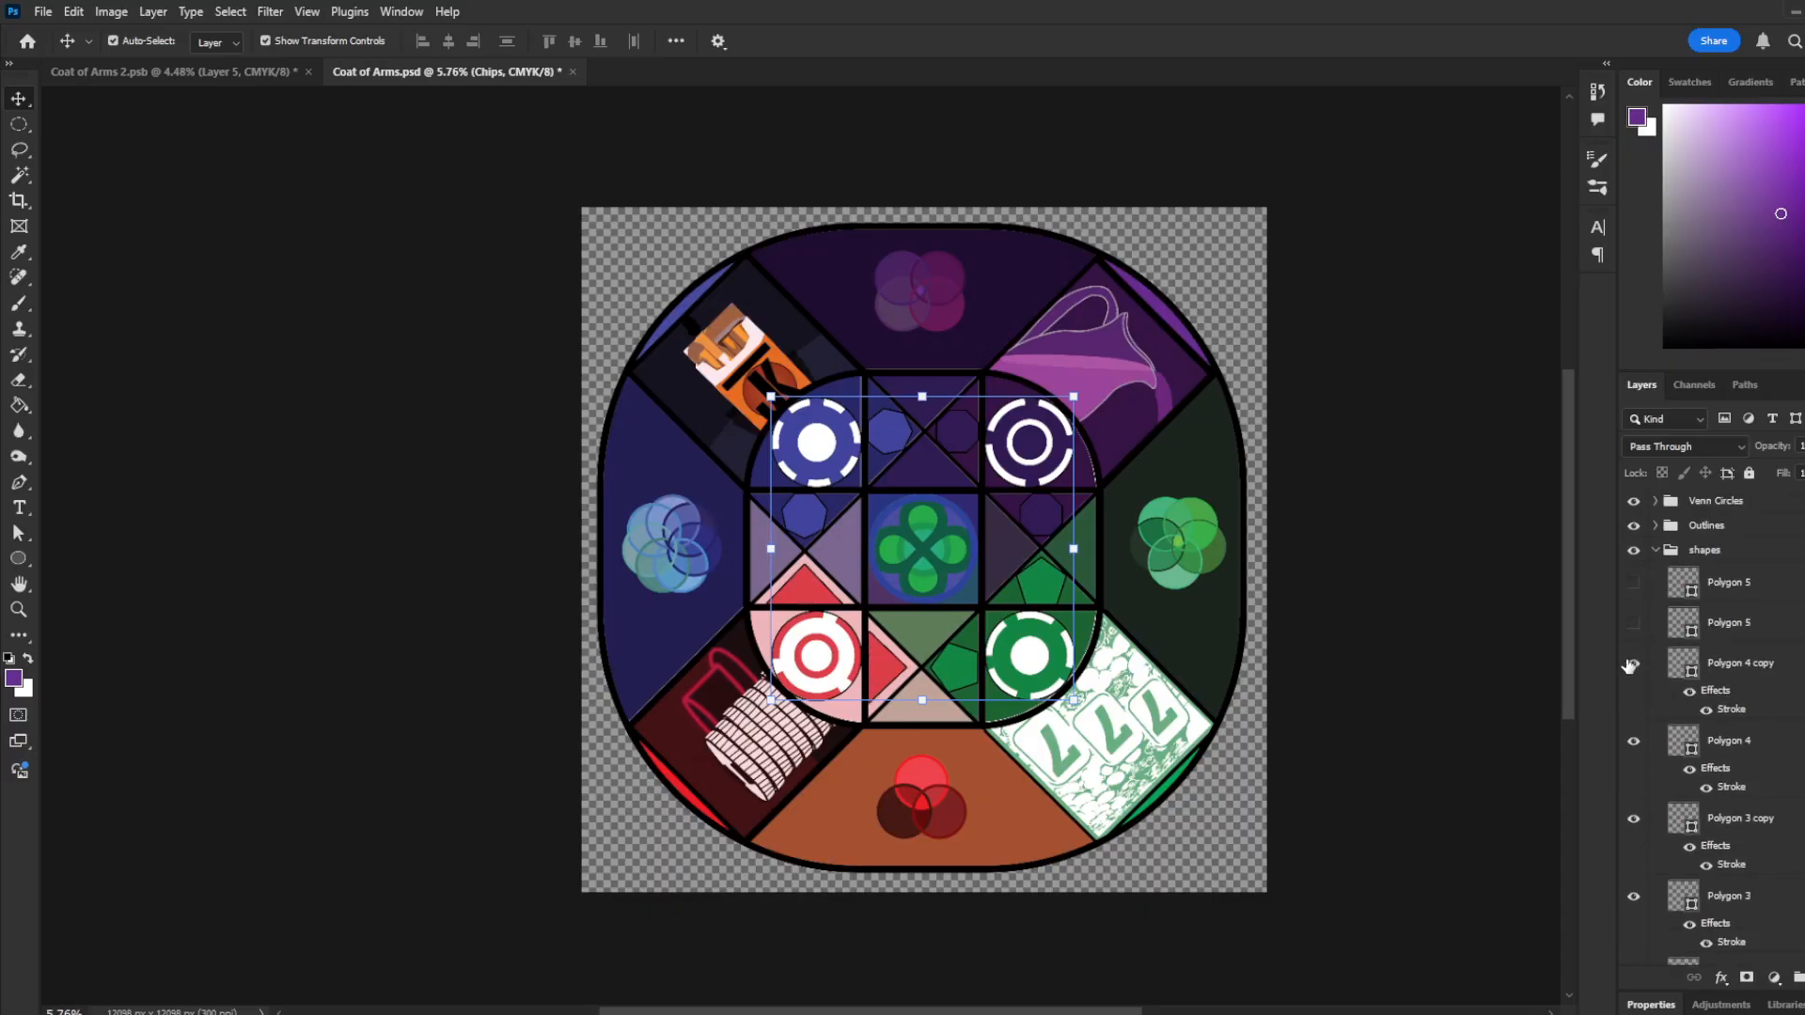
# Step: Try making the red Triangle 1 shape narrower and taller within its pink cell, and discard the transform
pyautogui.scroll(3, 886, 639)
pyautogui.click(655, 509)
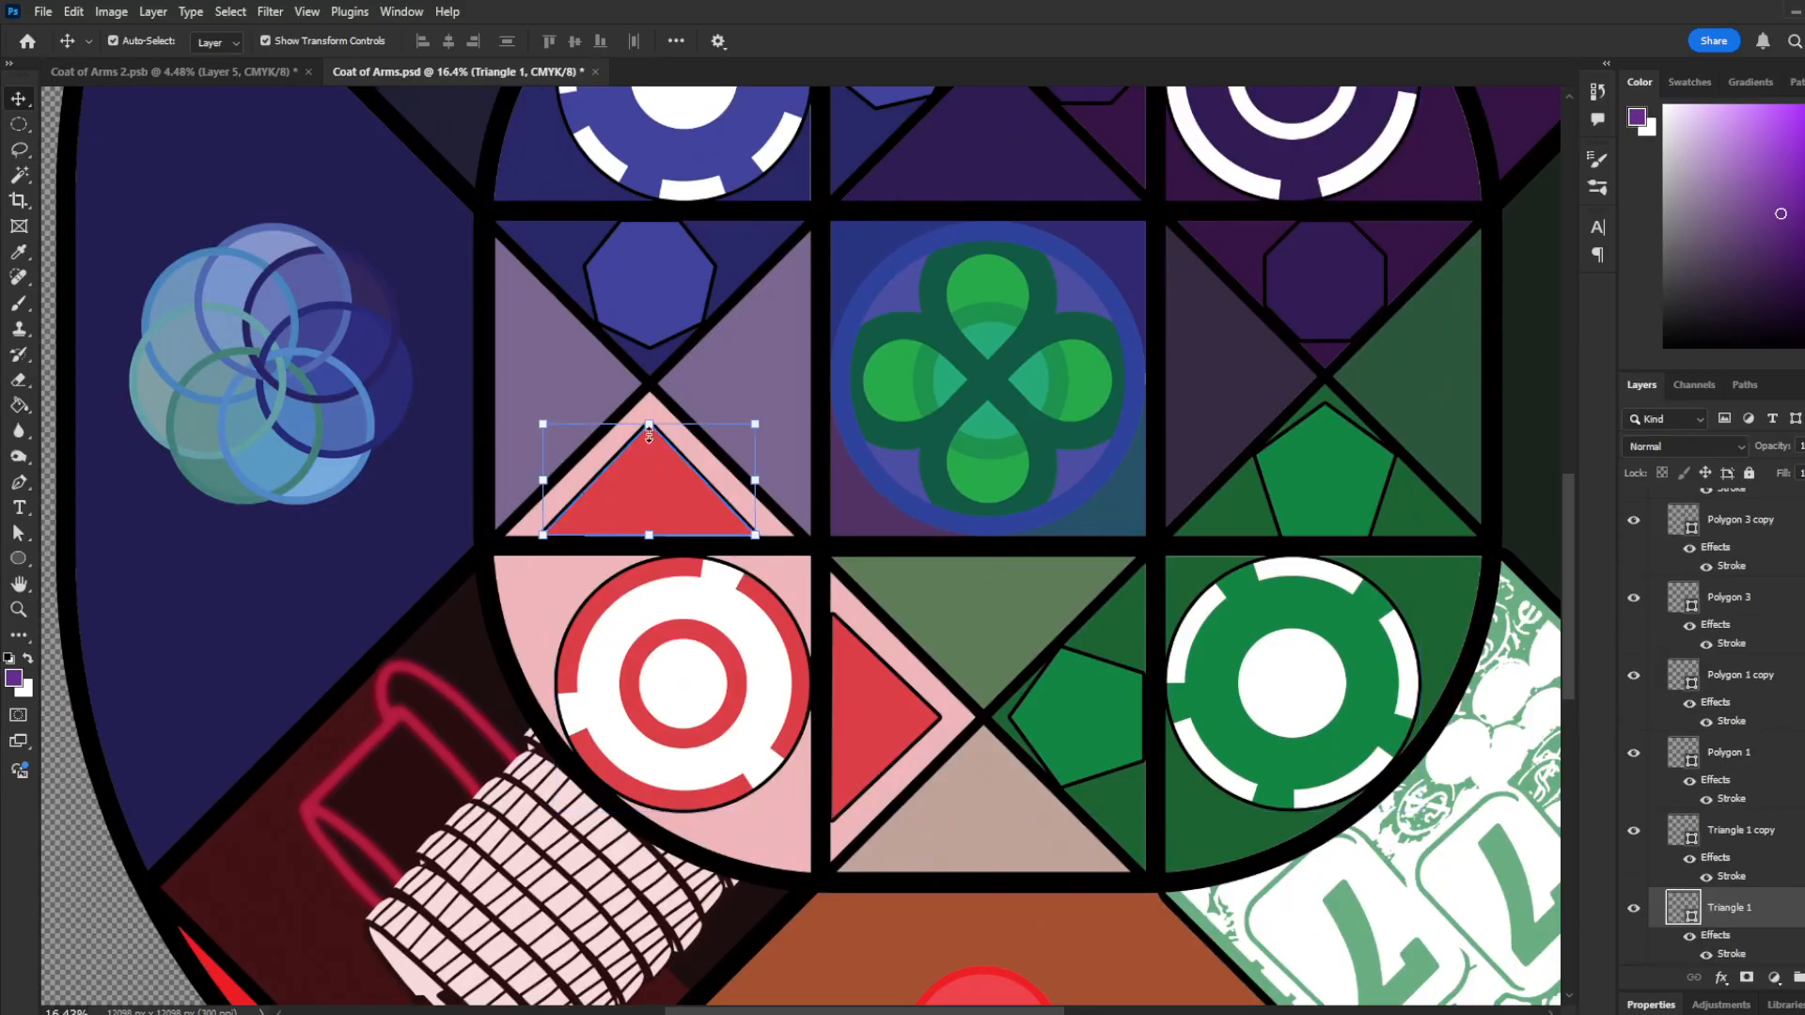
pyautogui.moveTo(655, 425); pyautogui.dragTo(649, 391)
pyautogui.click(942, 41)
pyautogui.moveTo(755, 484); pyautogui.dragTo(679, 493)
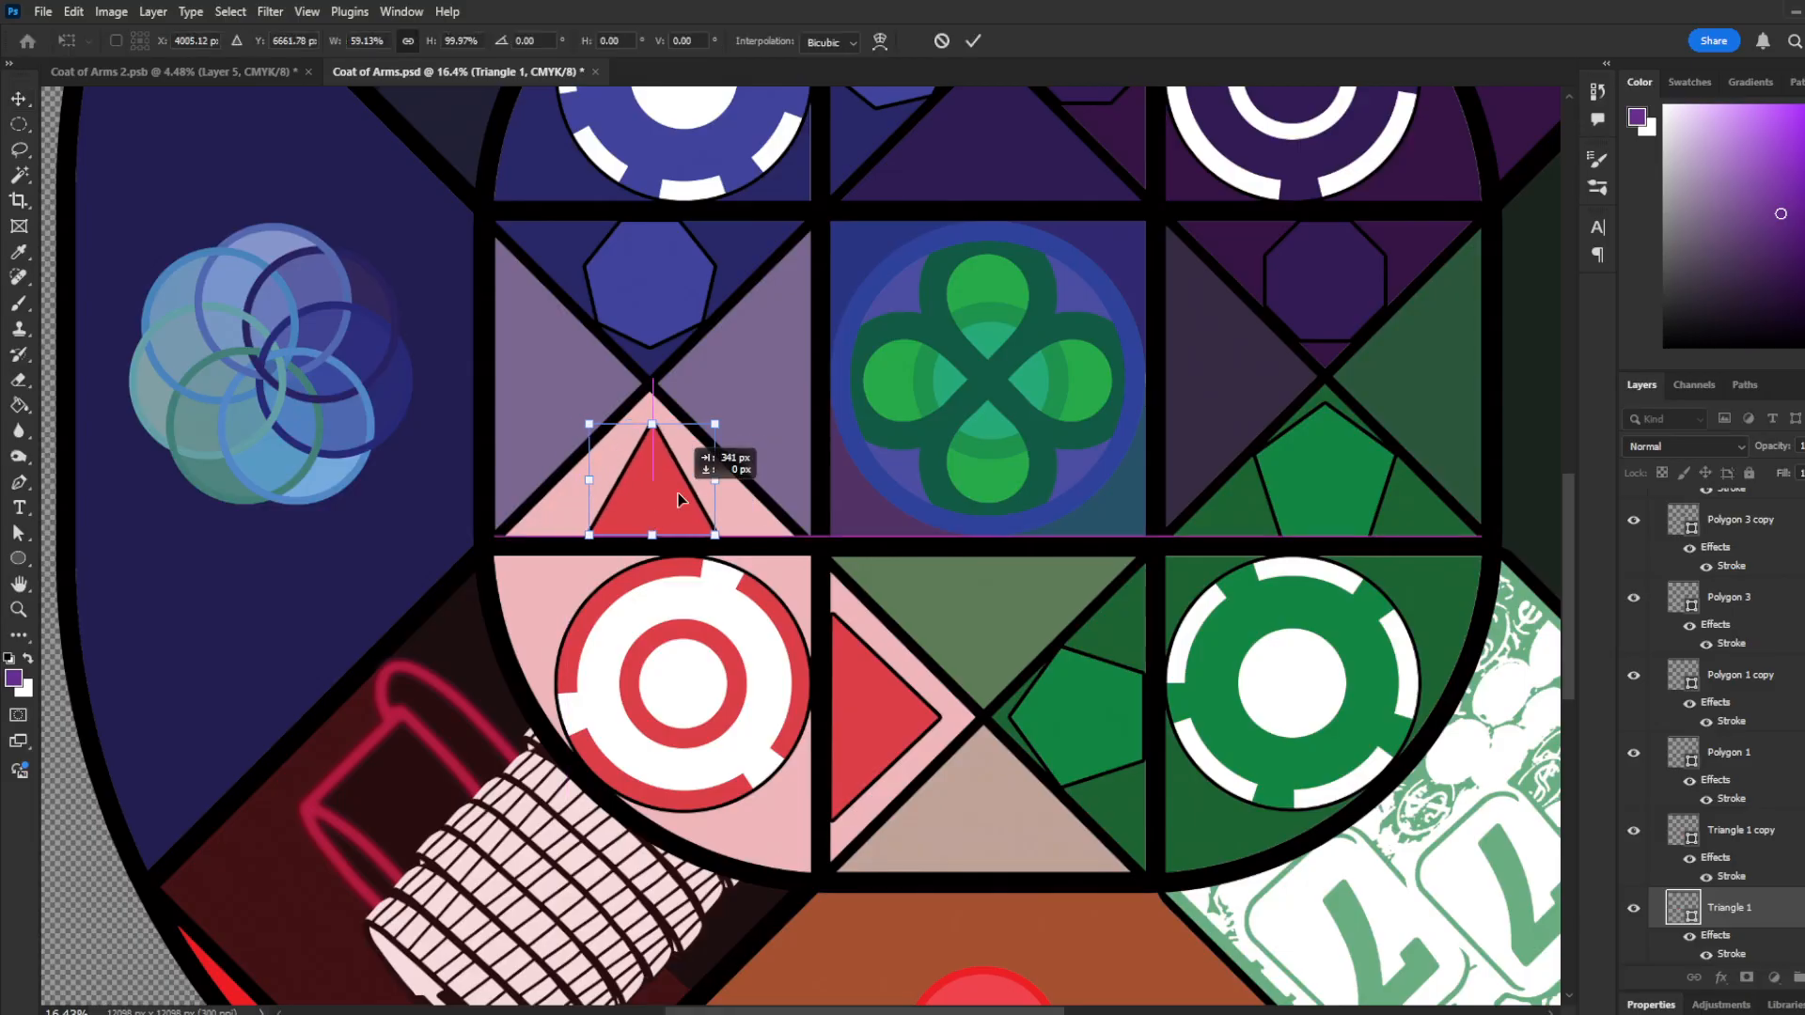
pyautogui.moveTo(661, 424); pyautogui.dragTo(652, 382)
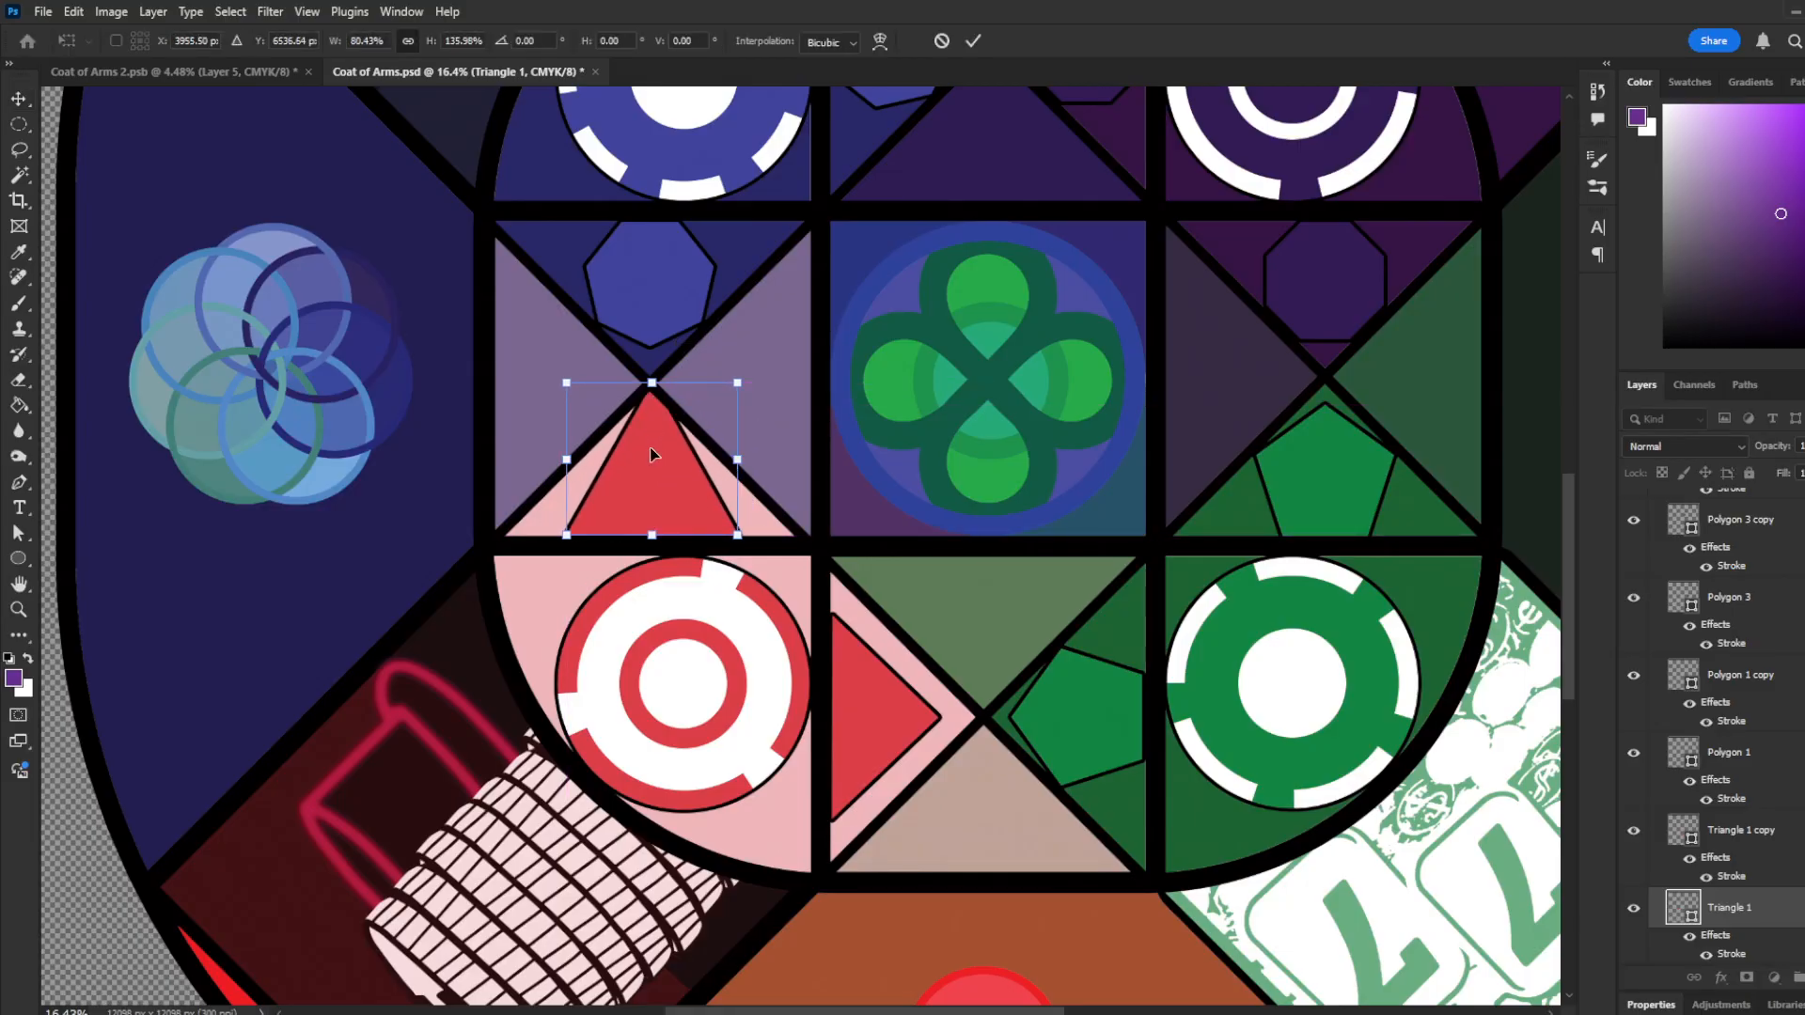
pyautogui.click(942, 41)
# Step: Hide Triangle 1 and Triangle 1 copy, and show both Polygon 5 layers again
pyautogui.scroll(-3, 917, 284)
pyautogui.scroll(-3, 1720, 752)
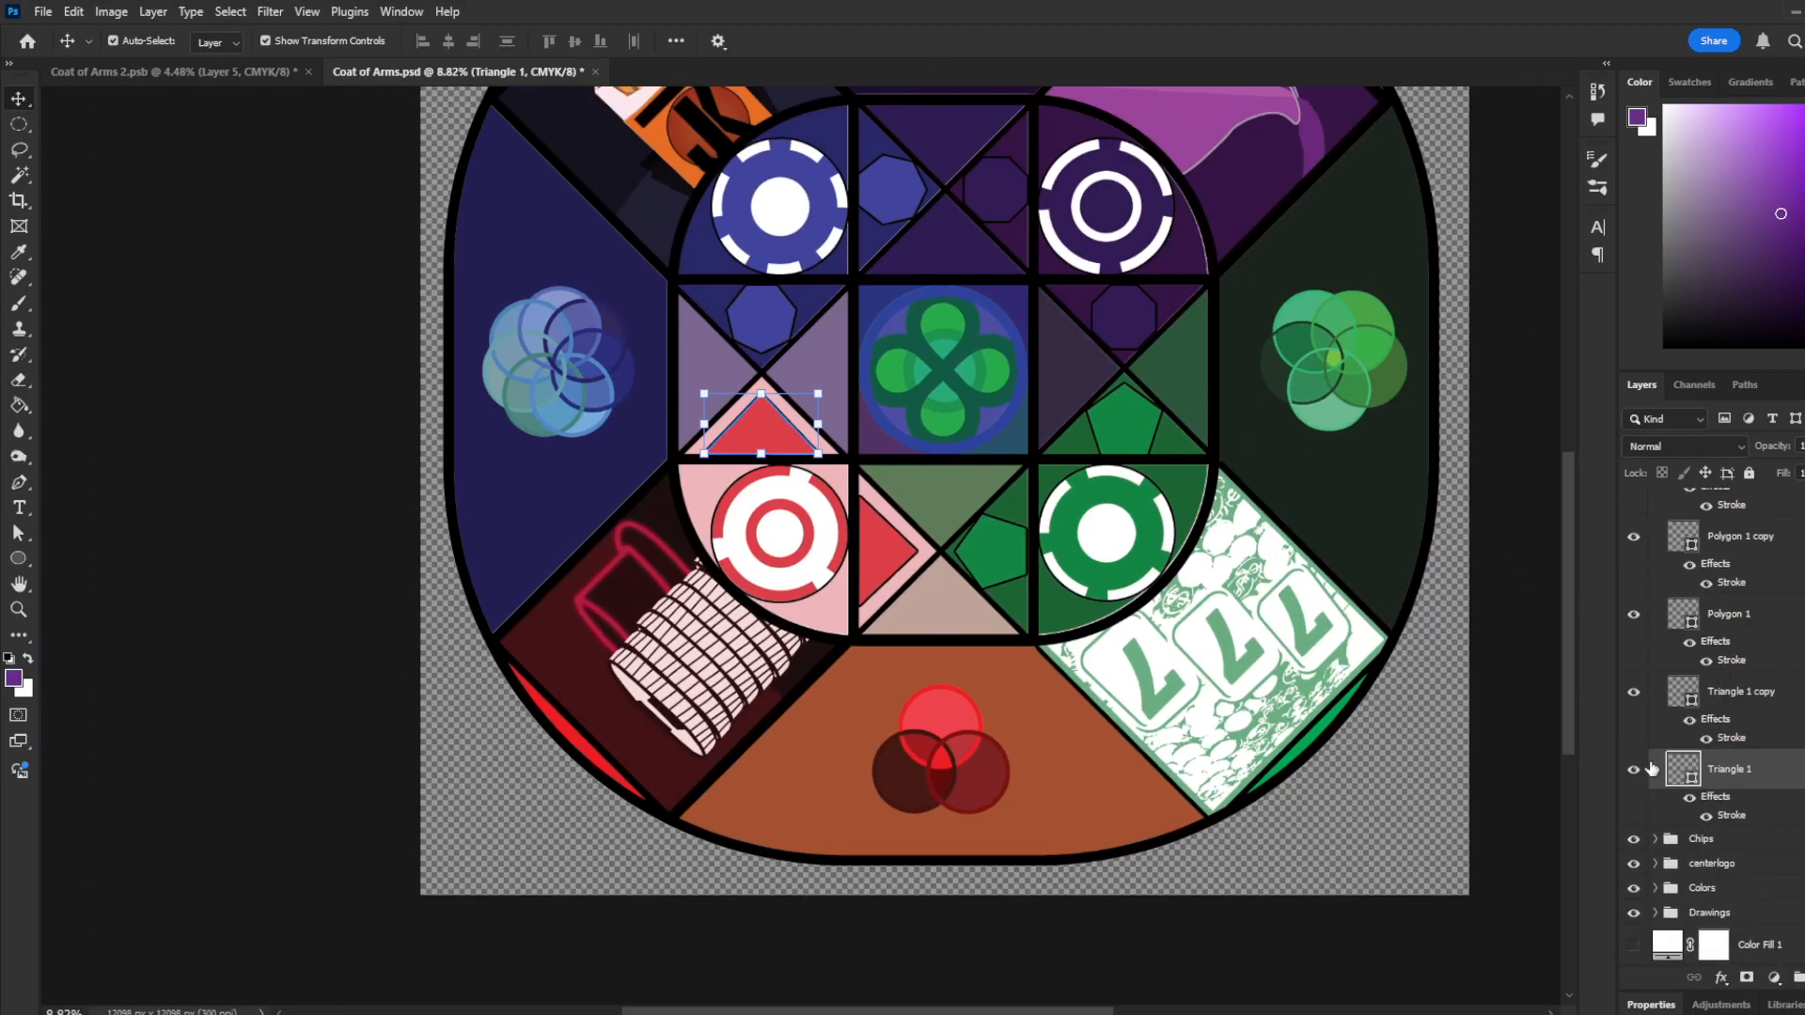
pyautogui.click(1633, 768)
pyautogui.click(1634, 700)
pyautogui.scroll(5, 1641, 704)
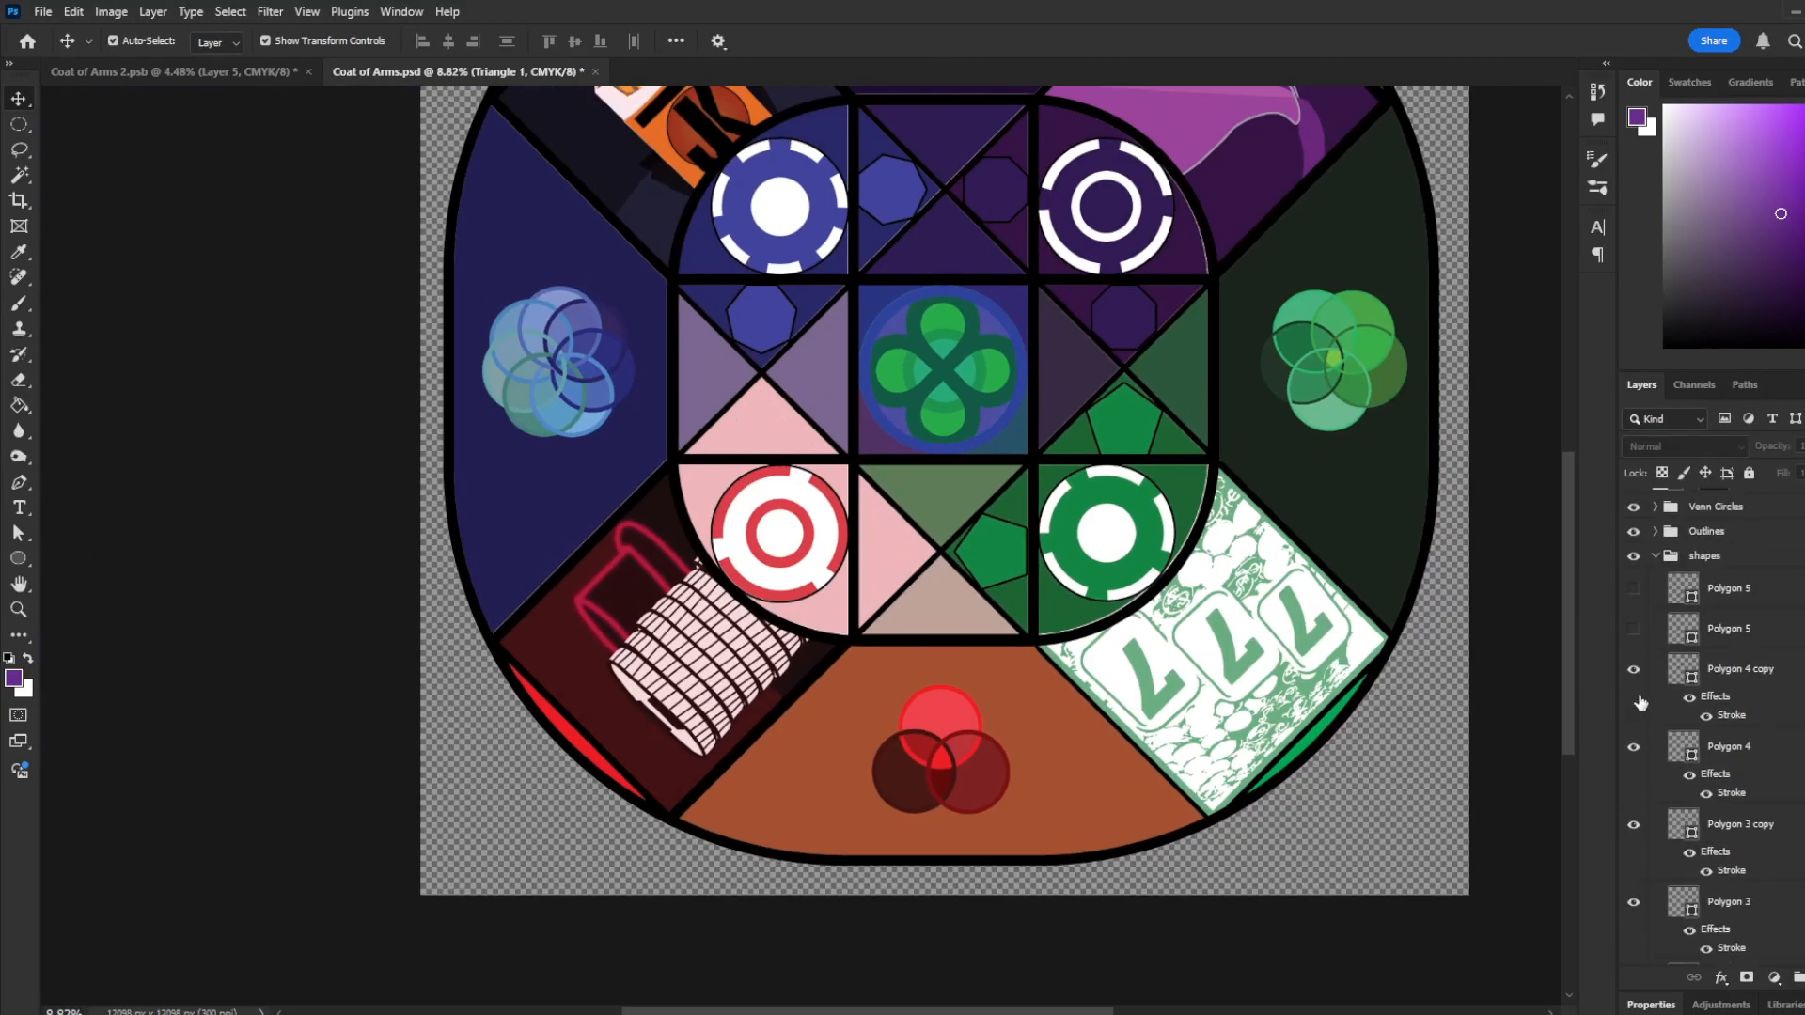
pyautogui.click(1634, 588)
pyautogui.scroll(1, 1659, 649)
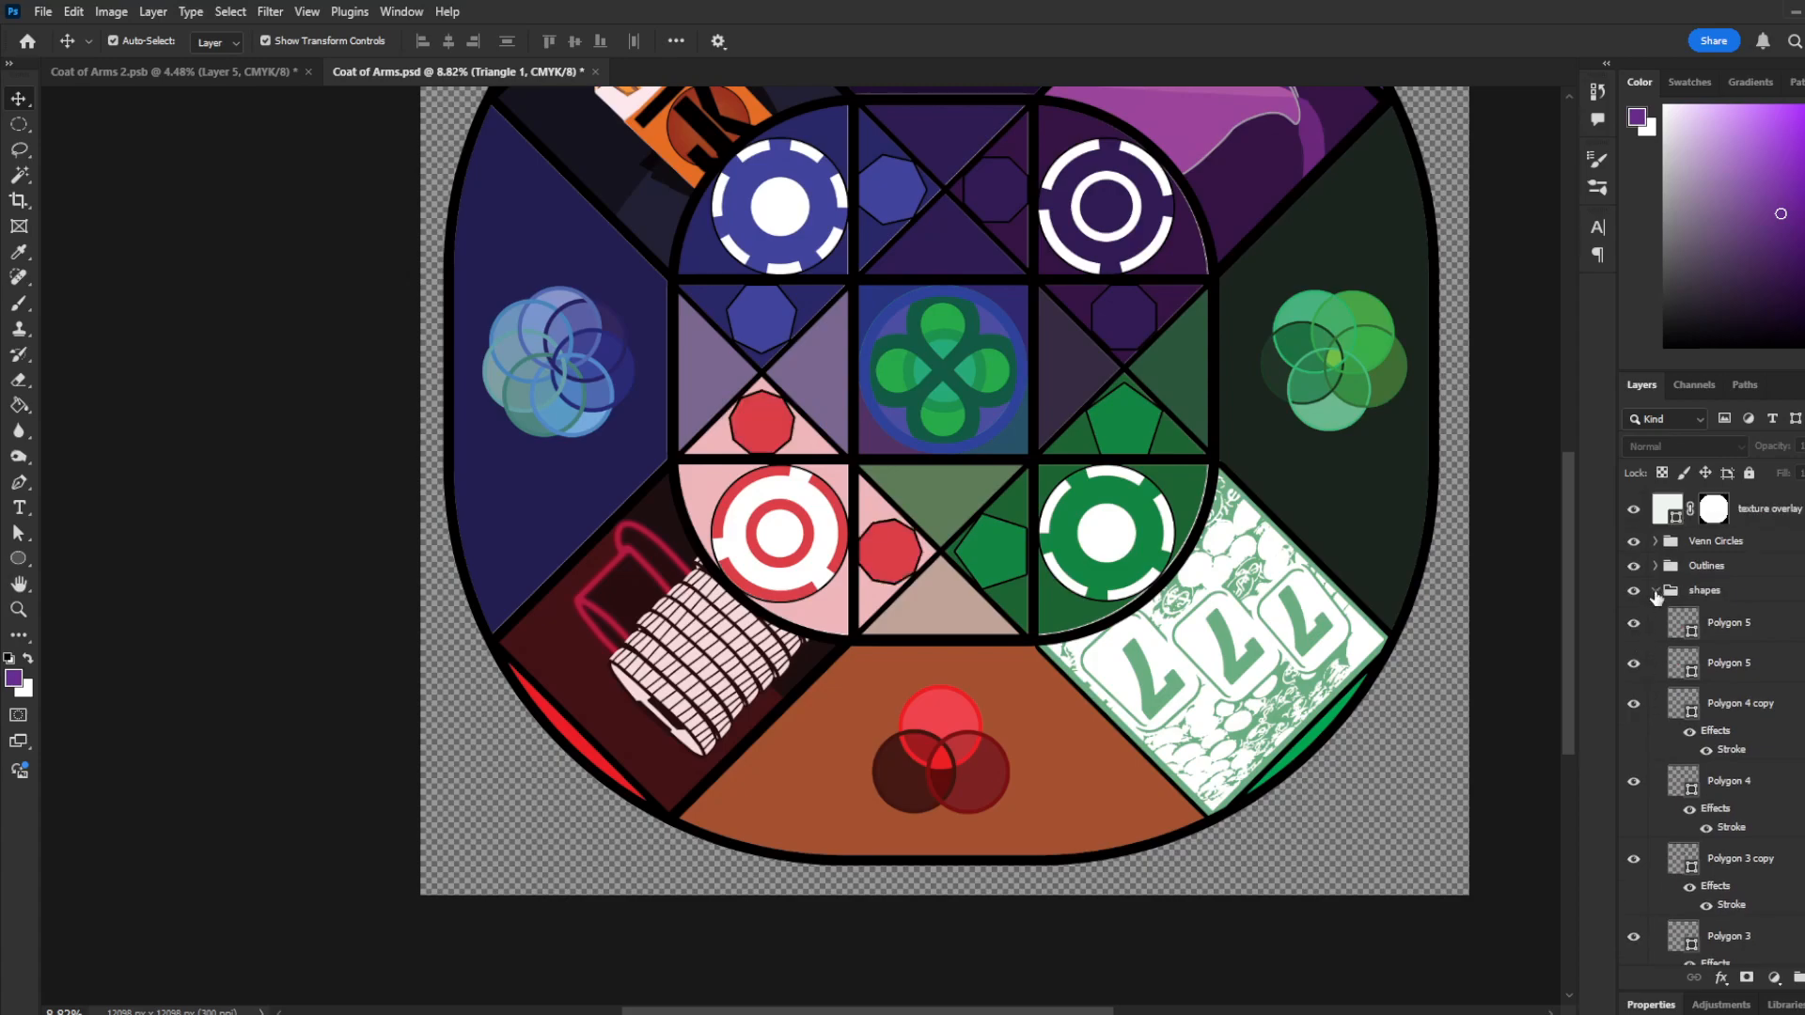
# Step: Expand the Outlines group and toggle its two Outline layers off and on to identify the outline each one draws
pyautogui.click(1655, 592)
pyautogui.click(1656, 566)
pyautogui.scroll(-6, 1081, 244)
pyautogui.scroll(5, 1075, 250)
pyautogui.click(1634, 598)
pyautogui.click(1635, 598)
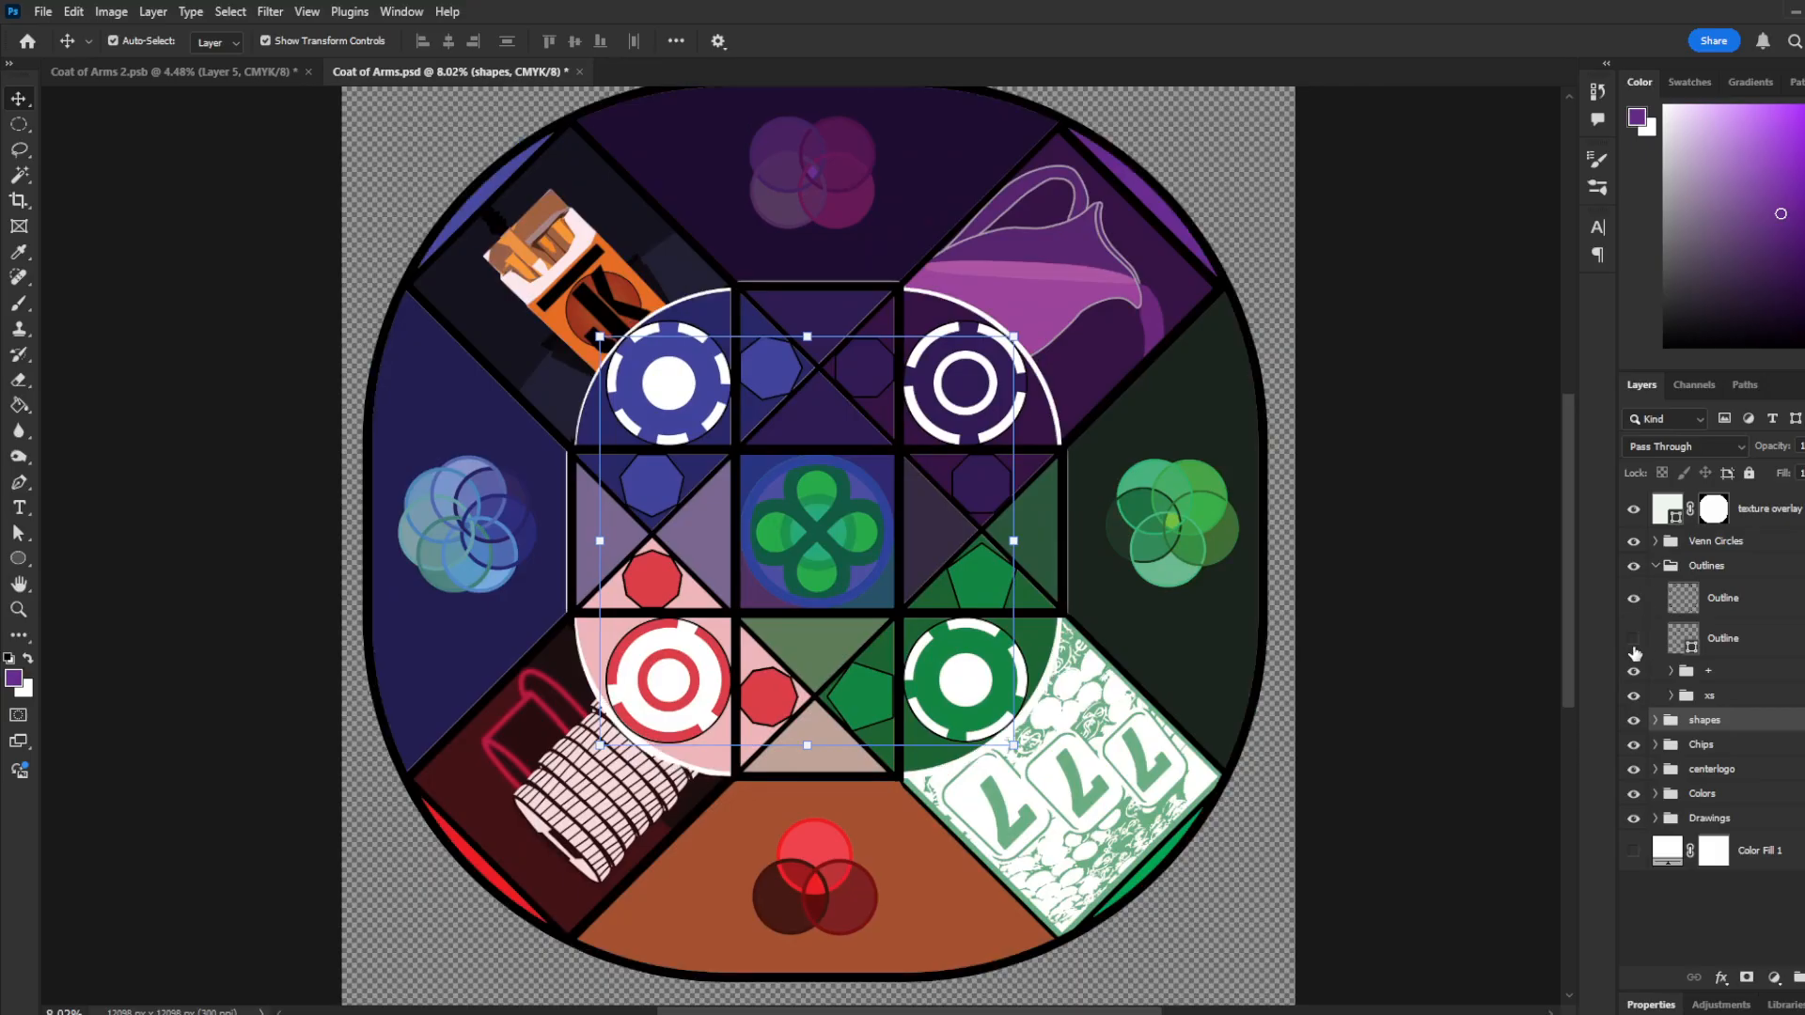
pyautogui.click(1635, 624)
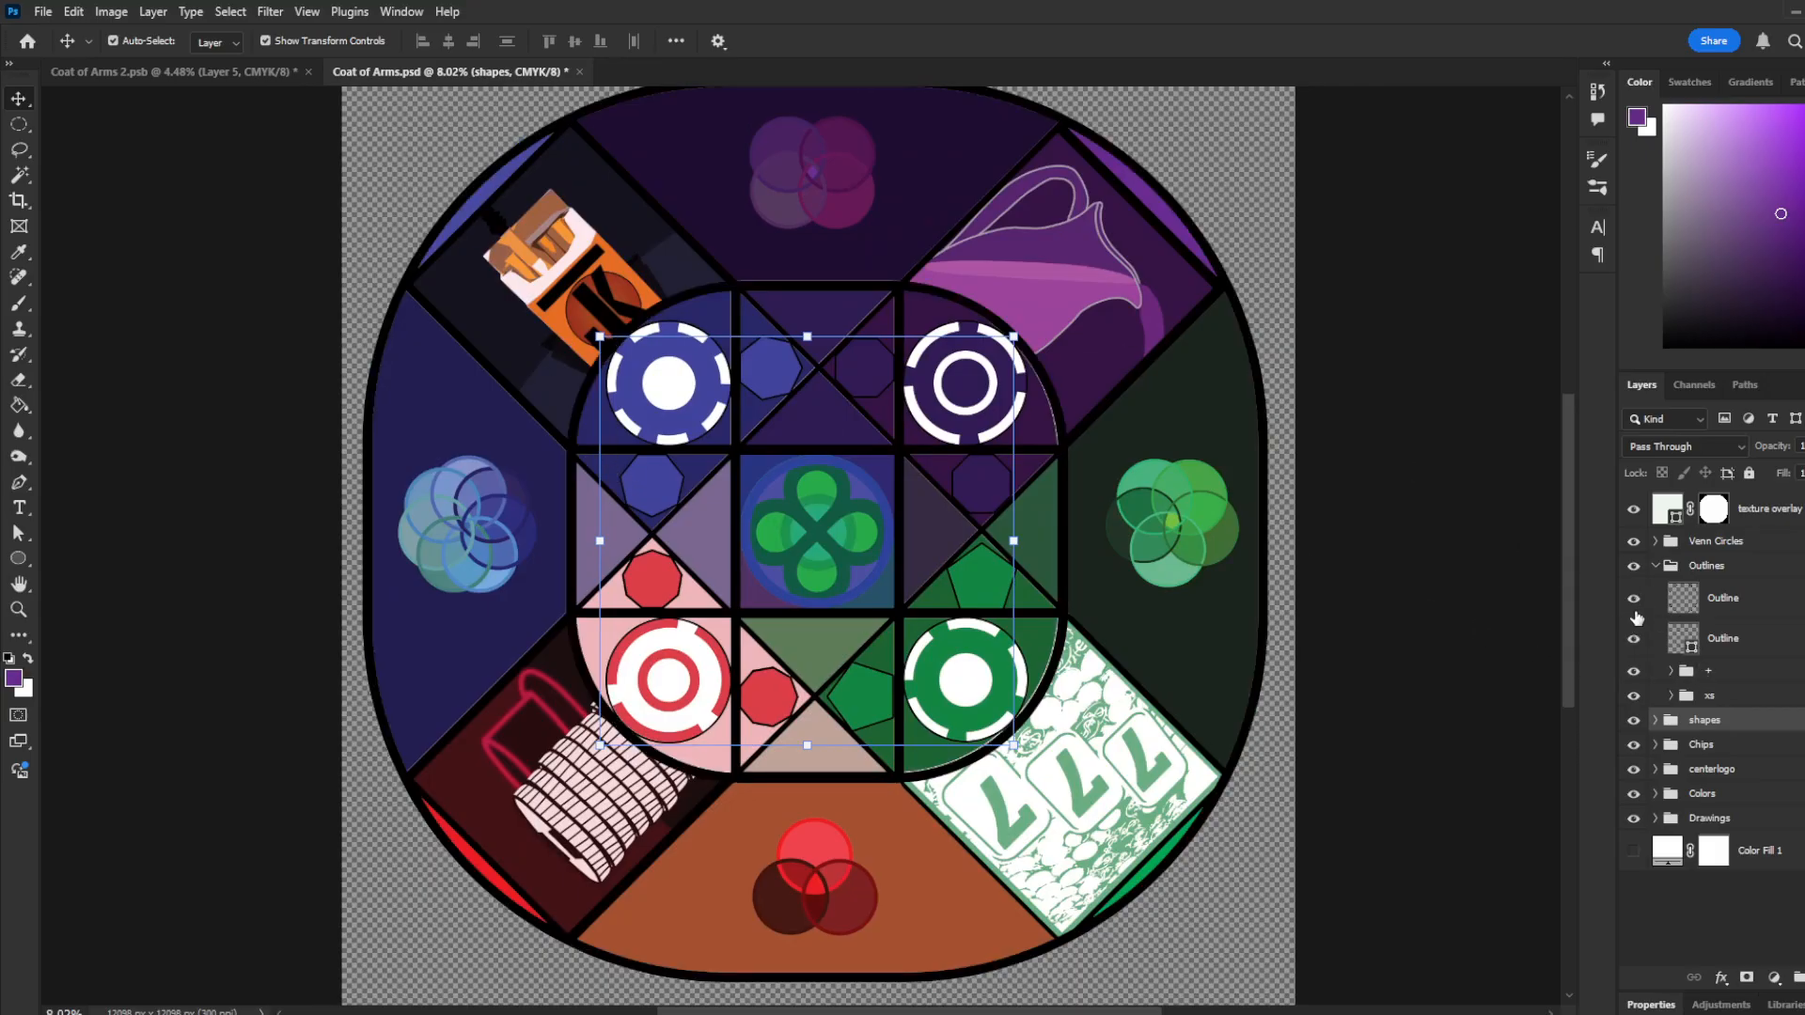
pyautogui.click(1655, 566)
# Step: Open the Venn Circles group and toggle the Ellipse 3 copy 7 and Layer 43 copy 2 layers to identify their circles
pyautogui.click(1655, 541)
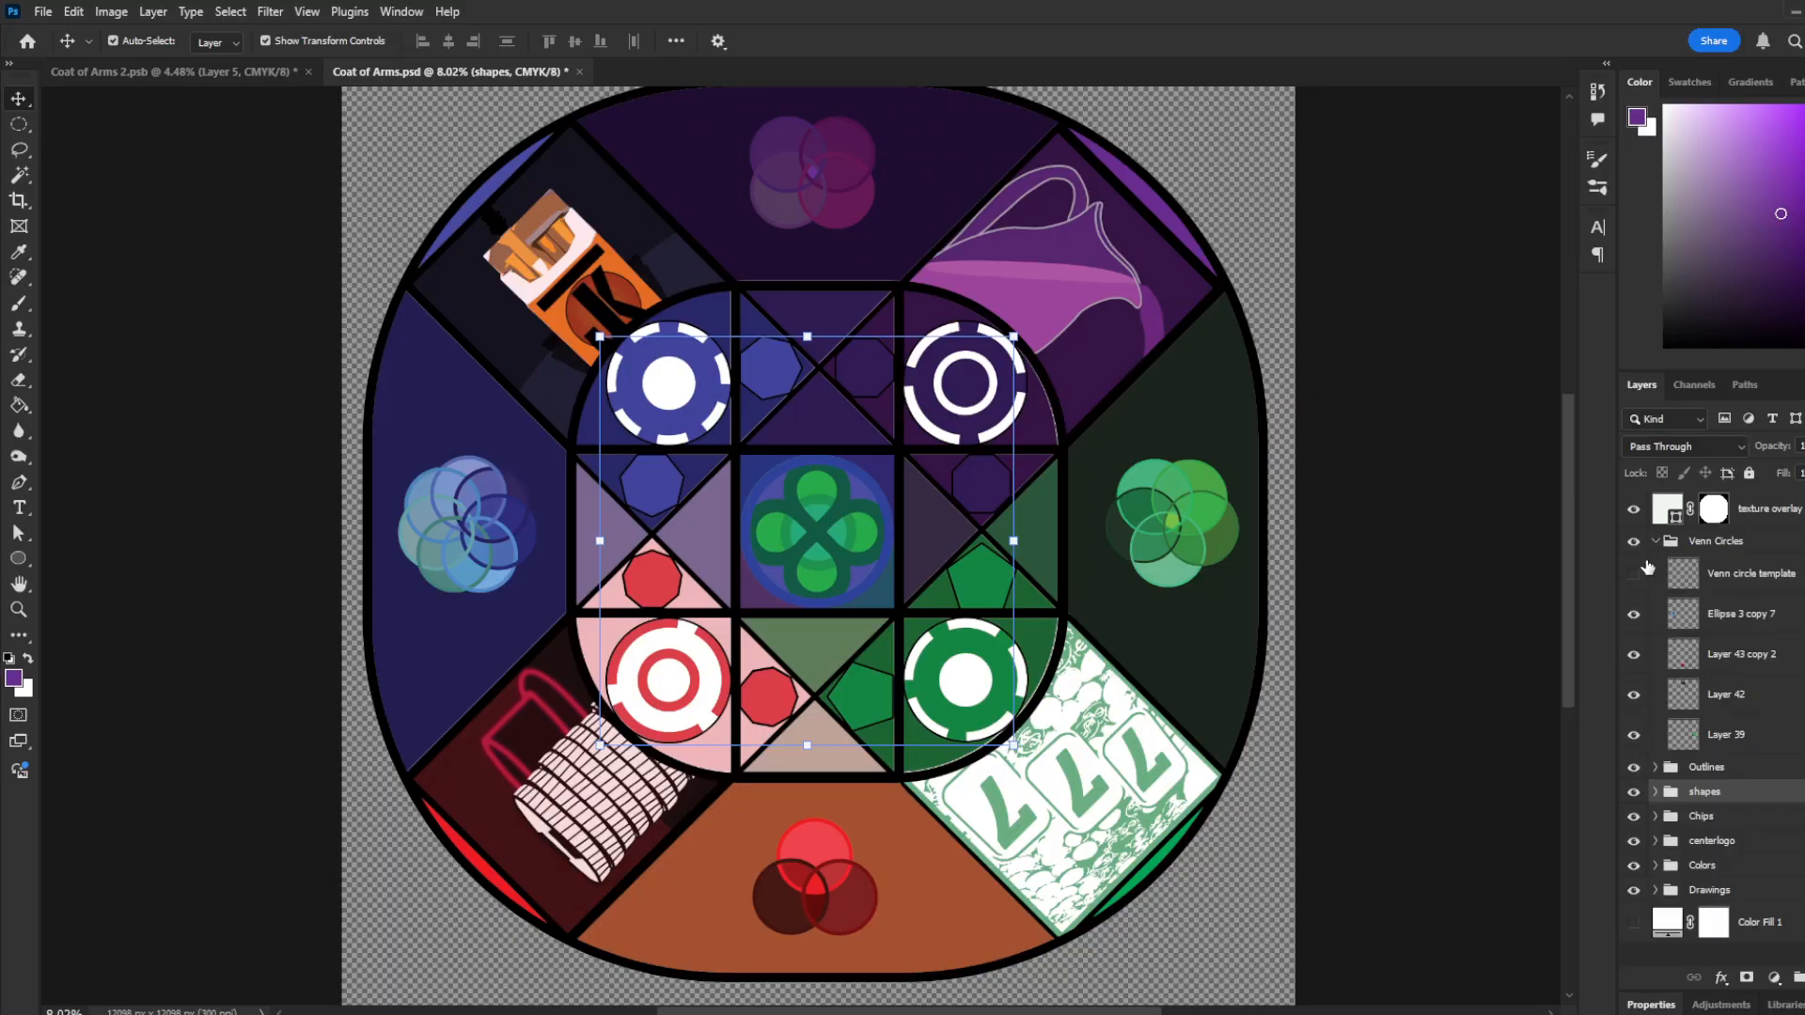
pyautogui.click(1634, 575)
pyautogui.click(1634, 615)
pyautogui.click(1634, 616)
pyautogui.click(1634, 656)
pyautogui.click(1635, 656)
# Step: Select the green, blue and purple Venn circles in turn to identify their layers, undoing the nudge of the green one
pyautogui.moveTo(1180, 528)
pyautogui.mouseDown()
pyautogui.moveTo(1144, 500)
pyautogui.moveTo(1173, 522)
pyautogui.mouseUp()
pyautogui.hotkey('ctrl', 'z')
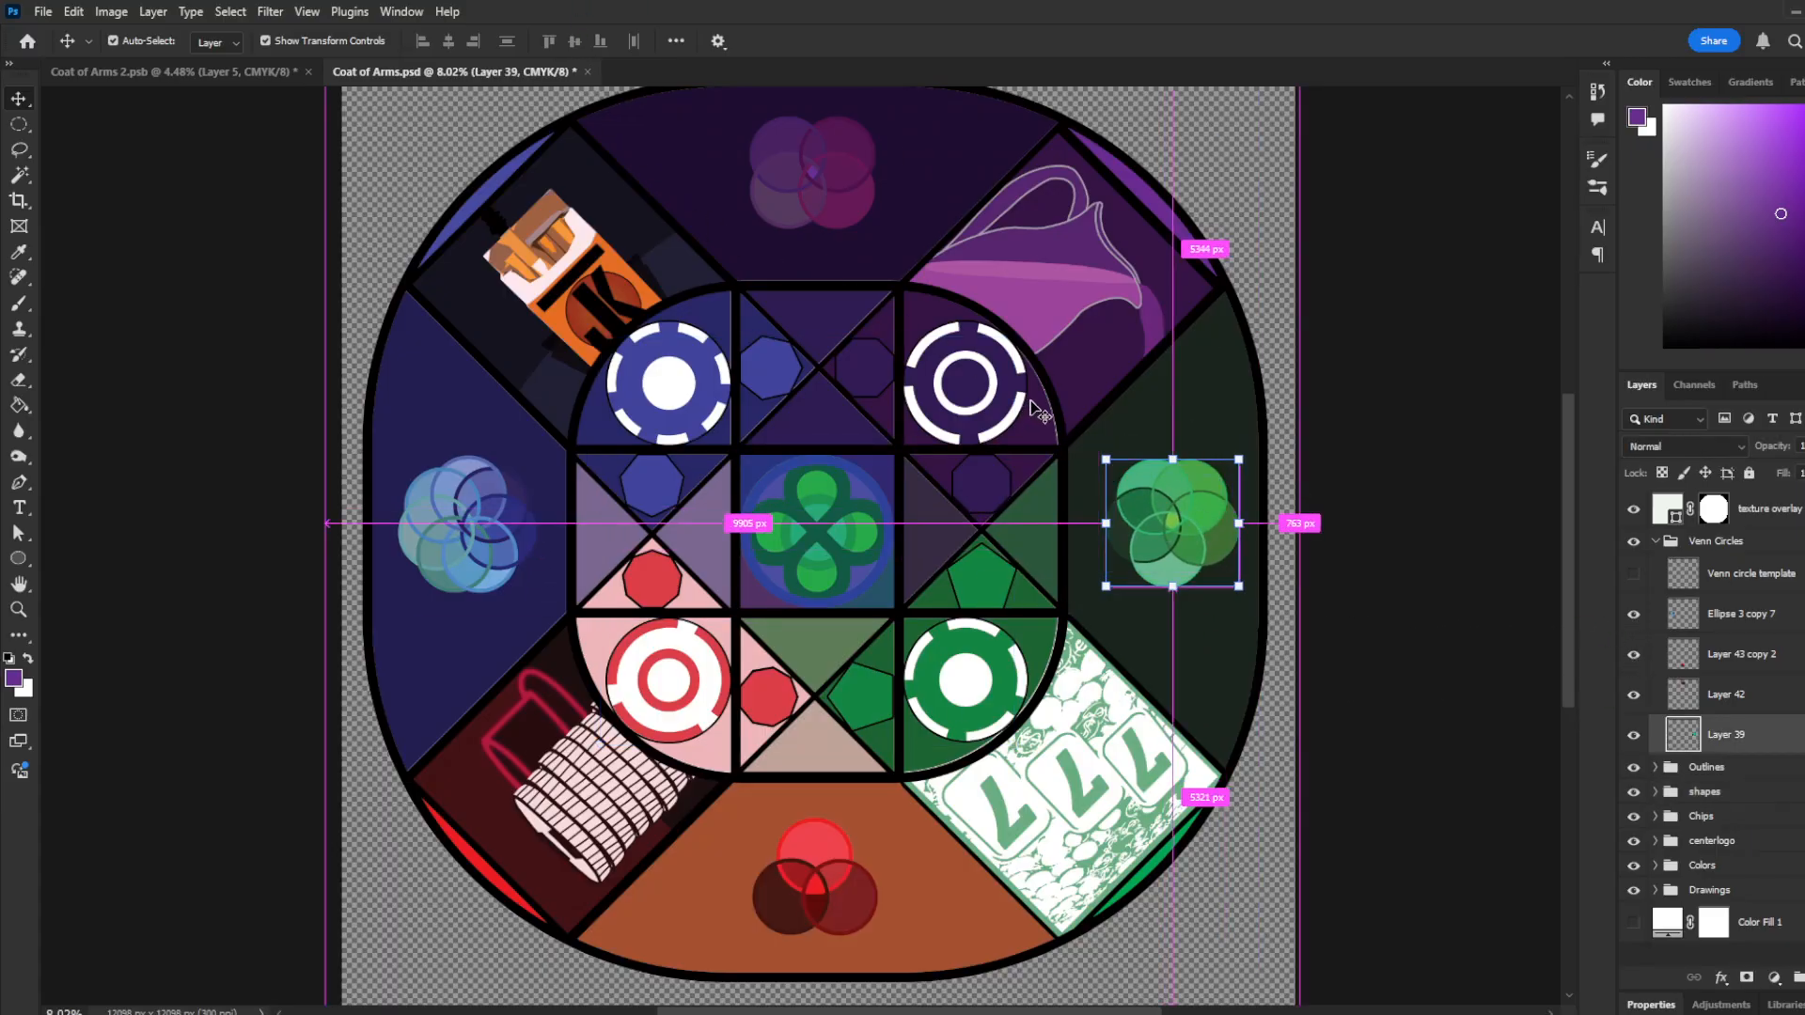
pyautogui.click(451, 496)
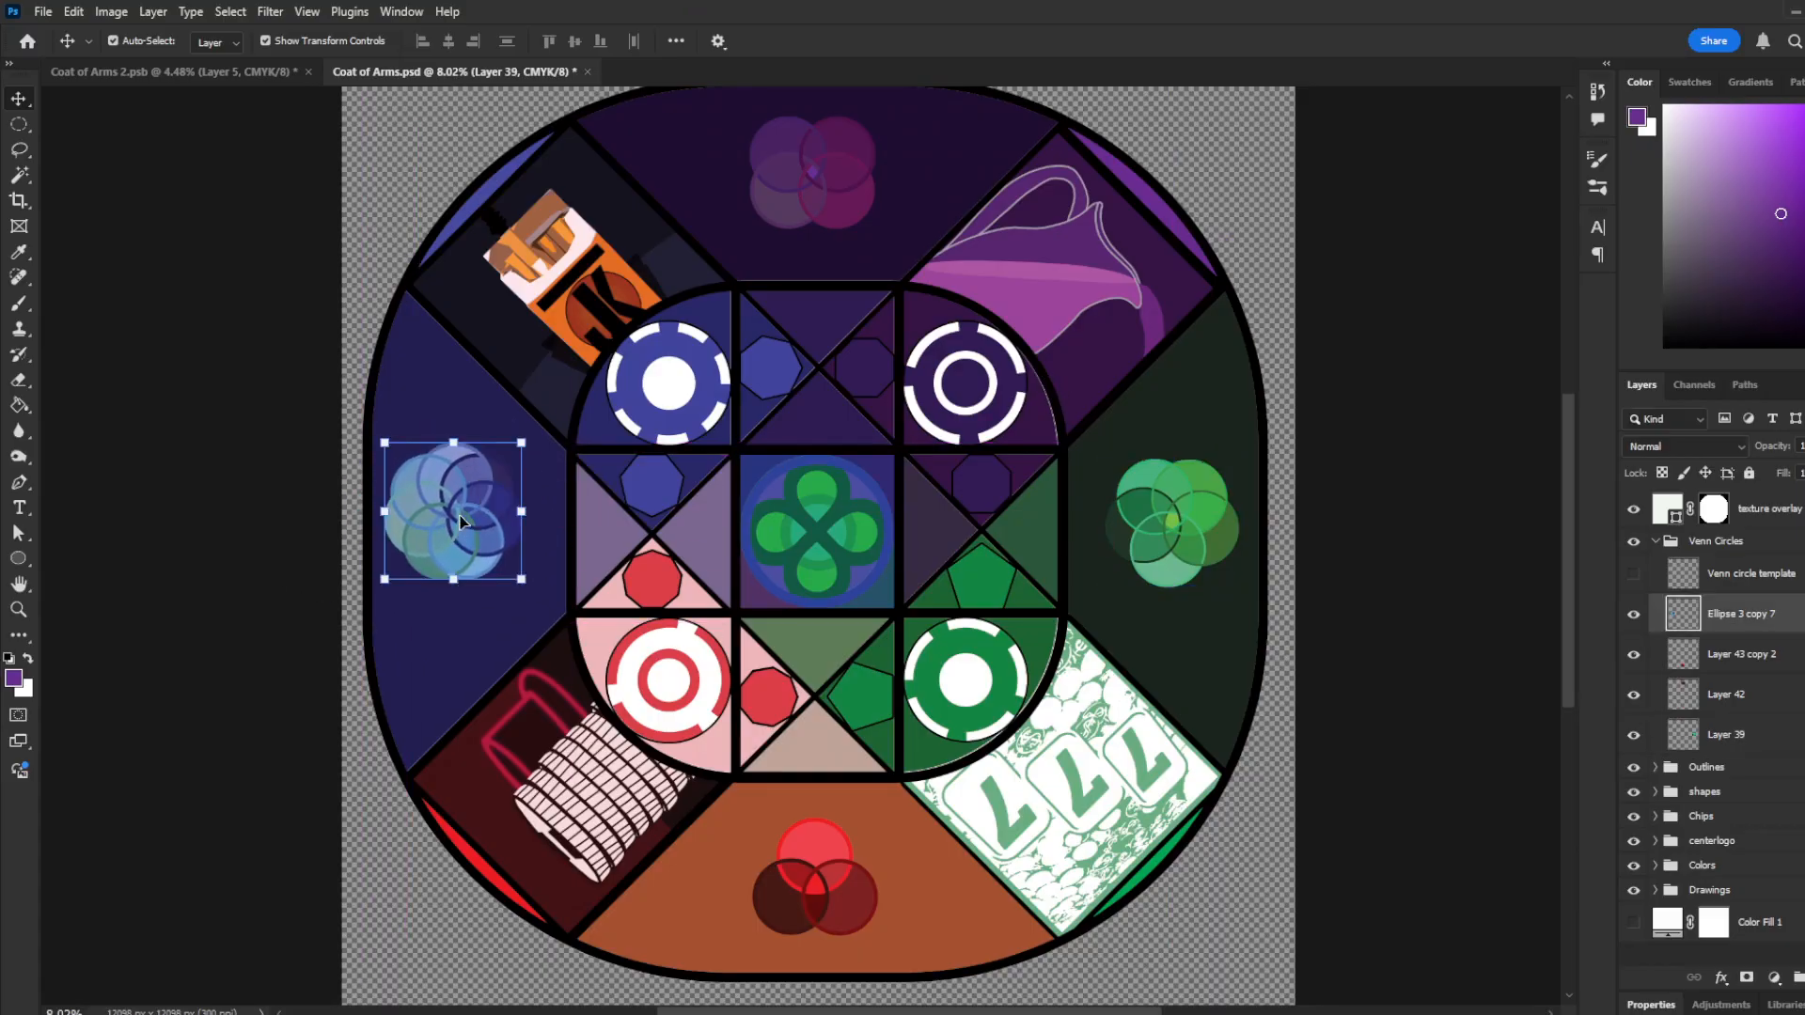
pyautogui.moveTo(849, 176)
pyautogui.mouseDown()
pyautogui.moveTo(808, 200)
pyautogui.moveTo(812, 168)
pyautogui.moveTo(854, 171)
pyautogui.mouseUp()
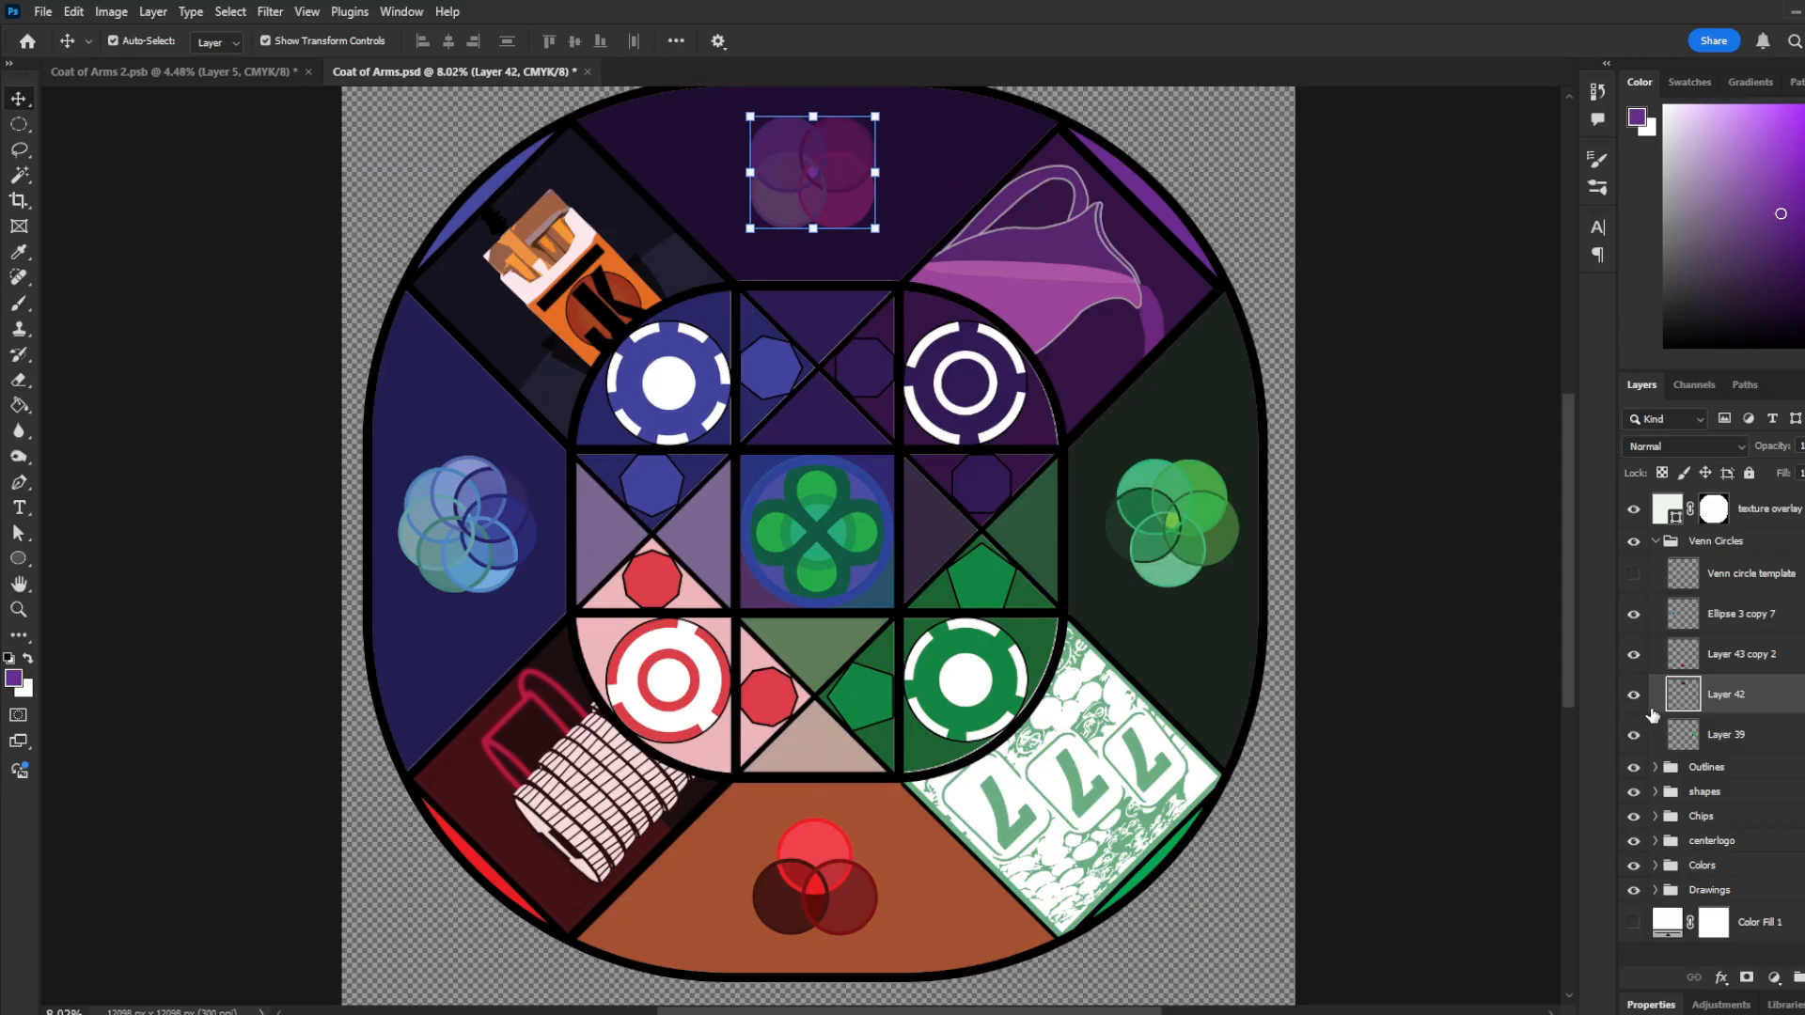
# Step: Show the Venn circle template layer, move its circle slightly inward from the canvas's upper-left corner, and collapse the Venn Circles group
pyautogui.click(1634, 573)
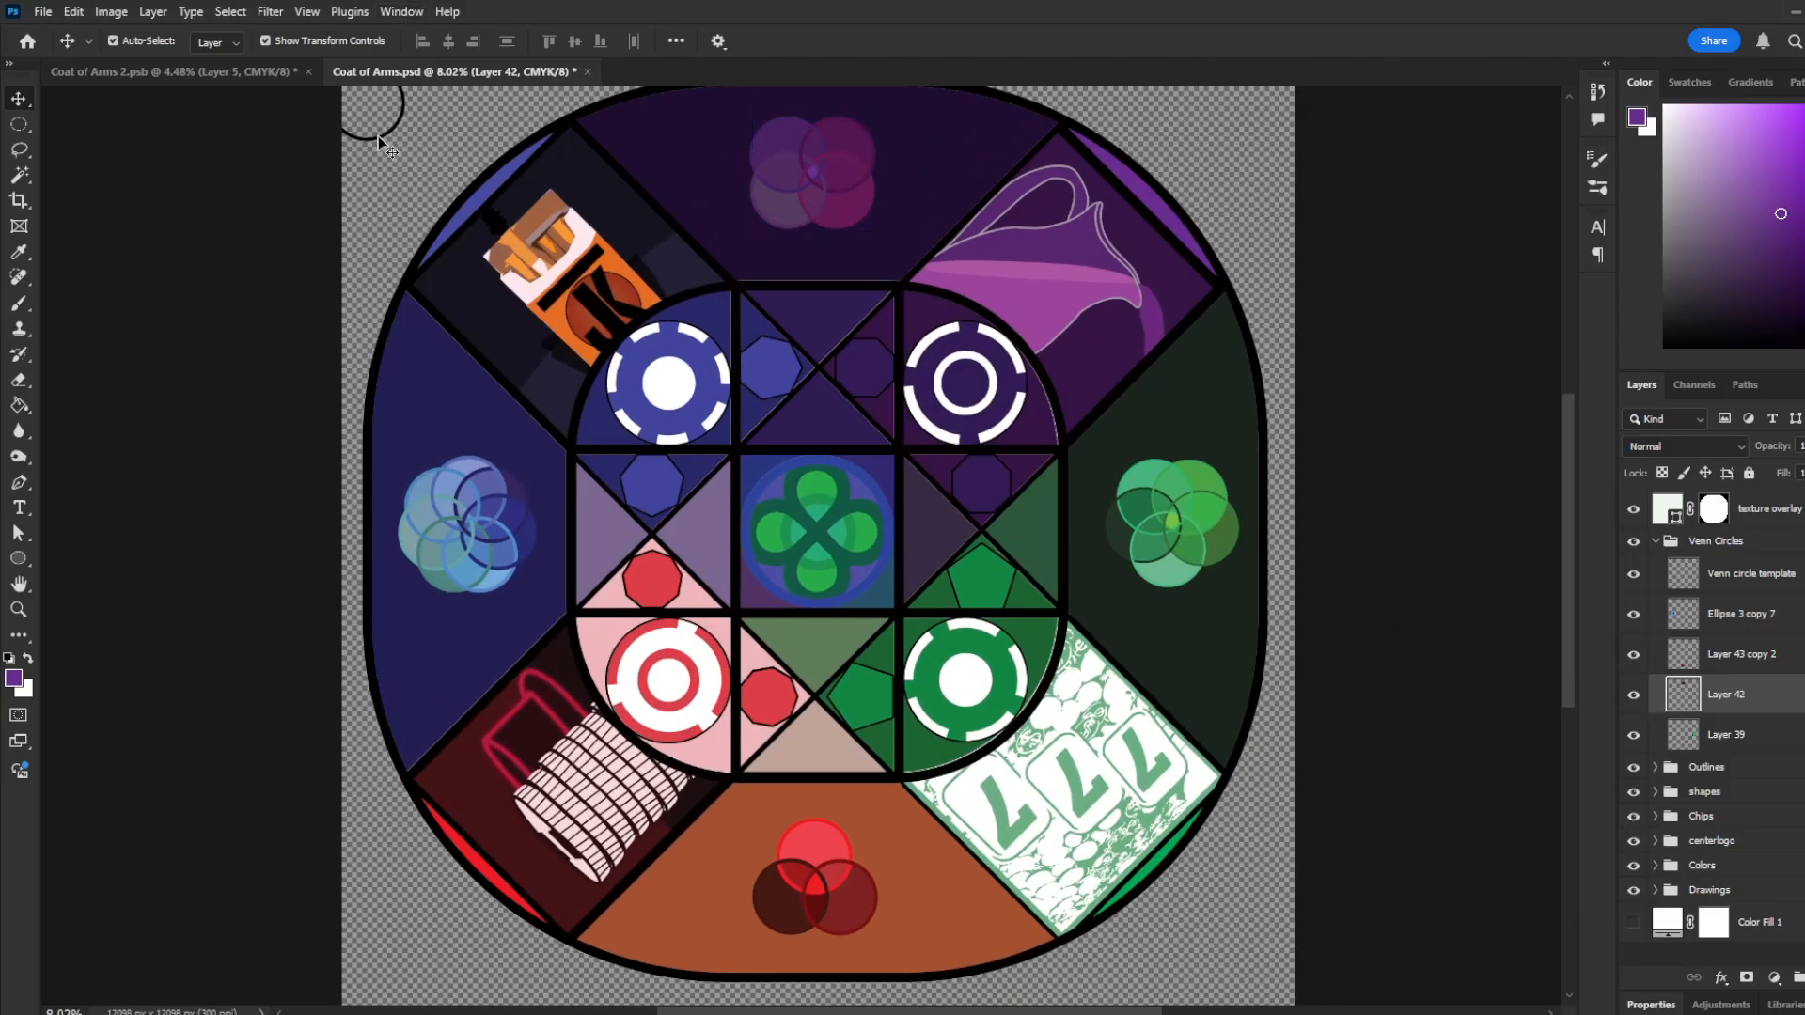
pyautogui.moveTo(379, 139); pyautogui.dragTo(414, 171)
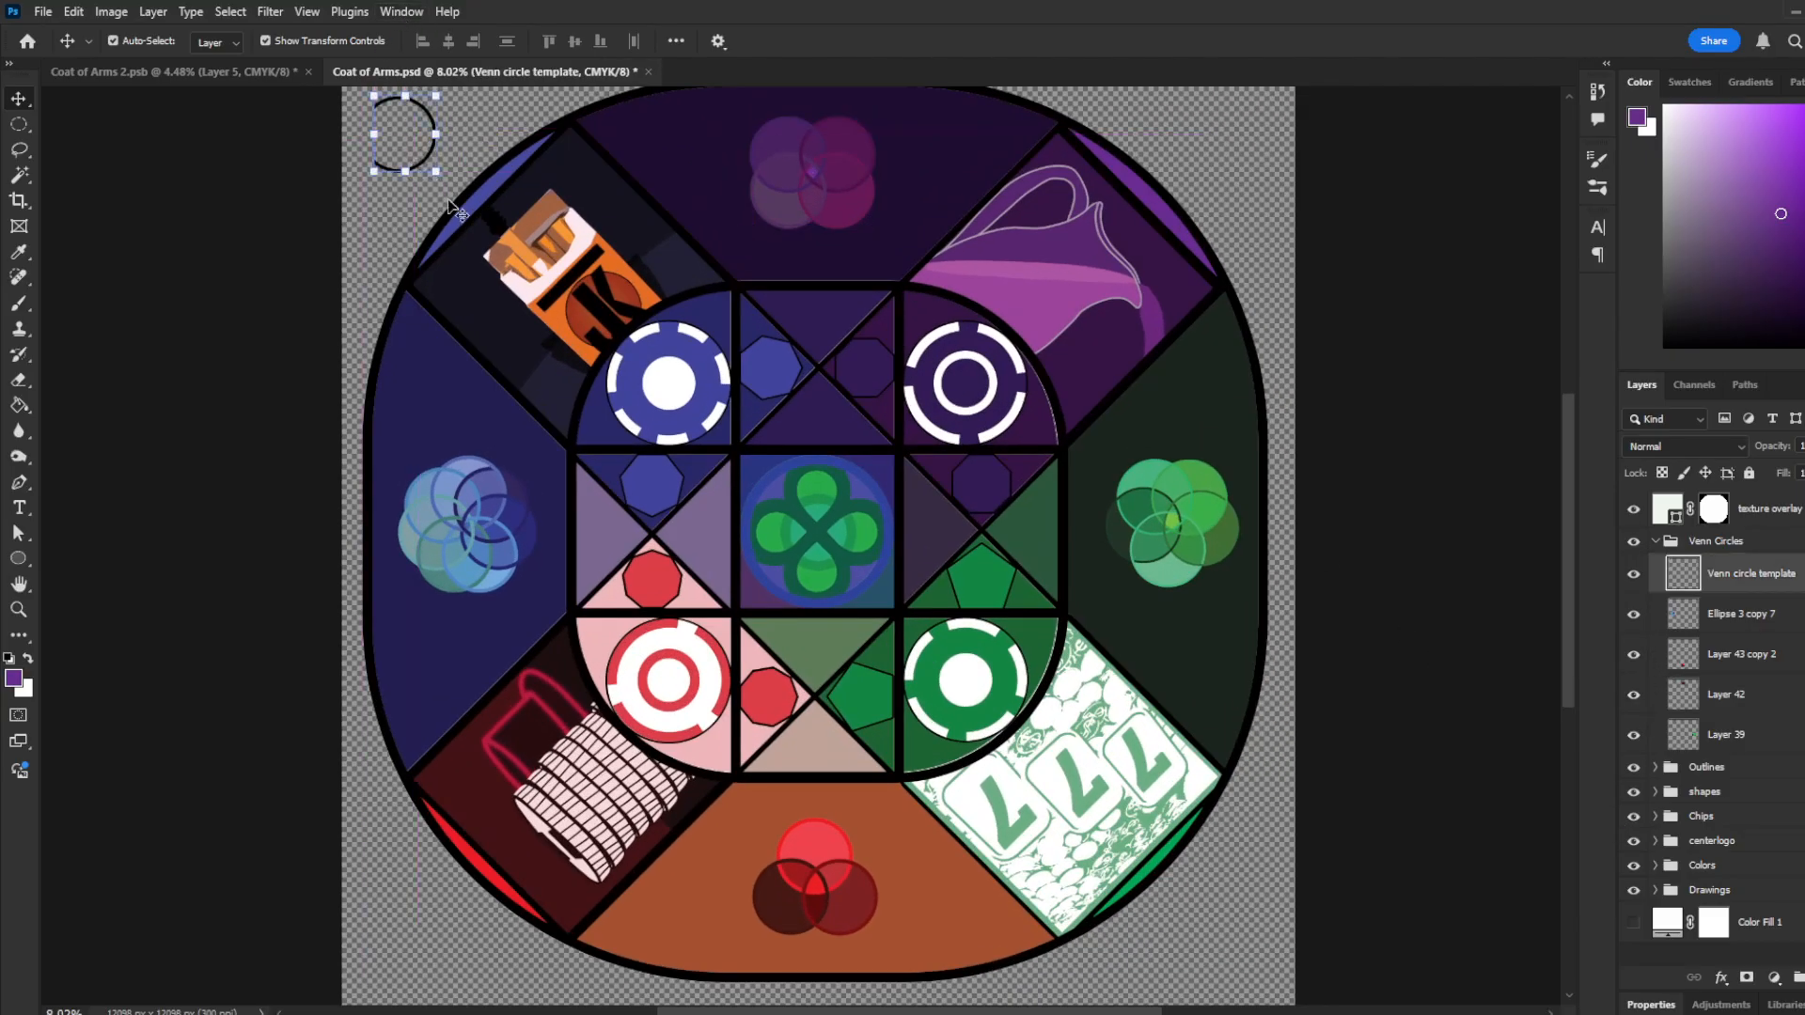
pyautogui.scroll(3, 414, 169)
pyautogui.scroll(-5, 409, 160)
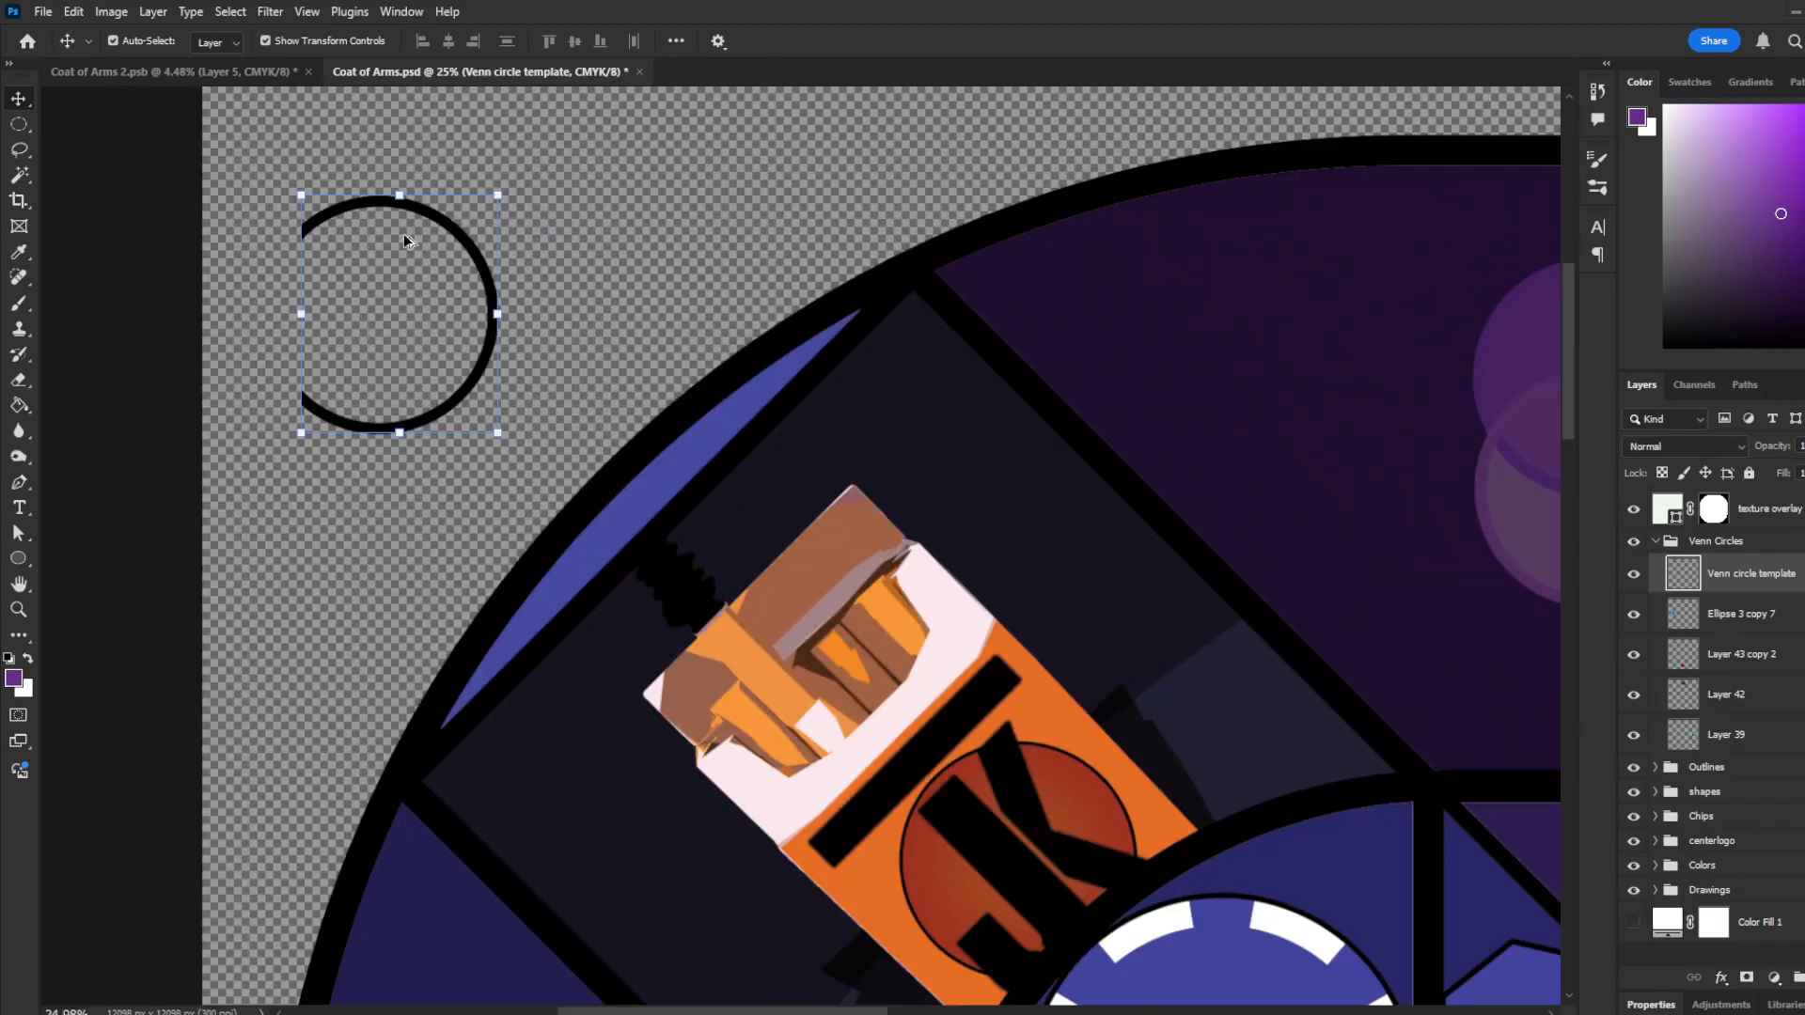
pyautogui.scroll(2, 597, 594)
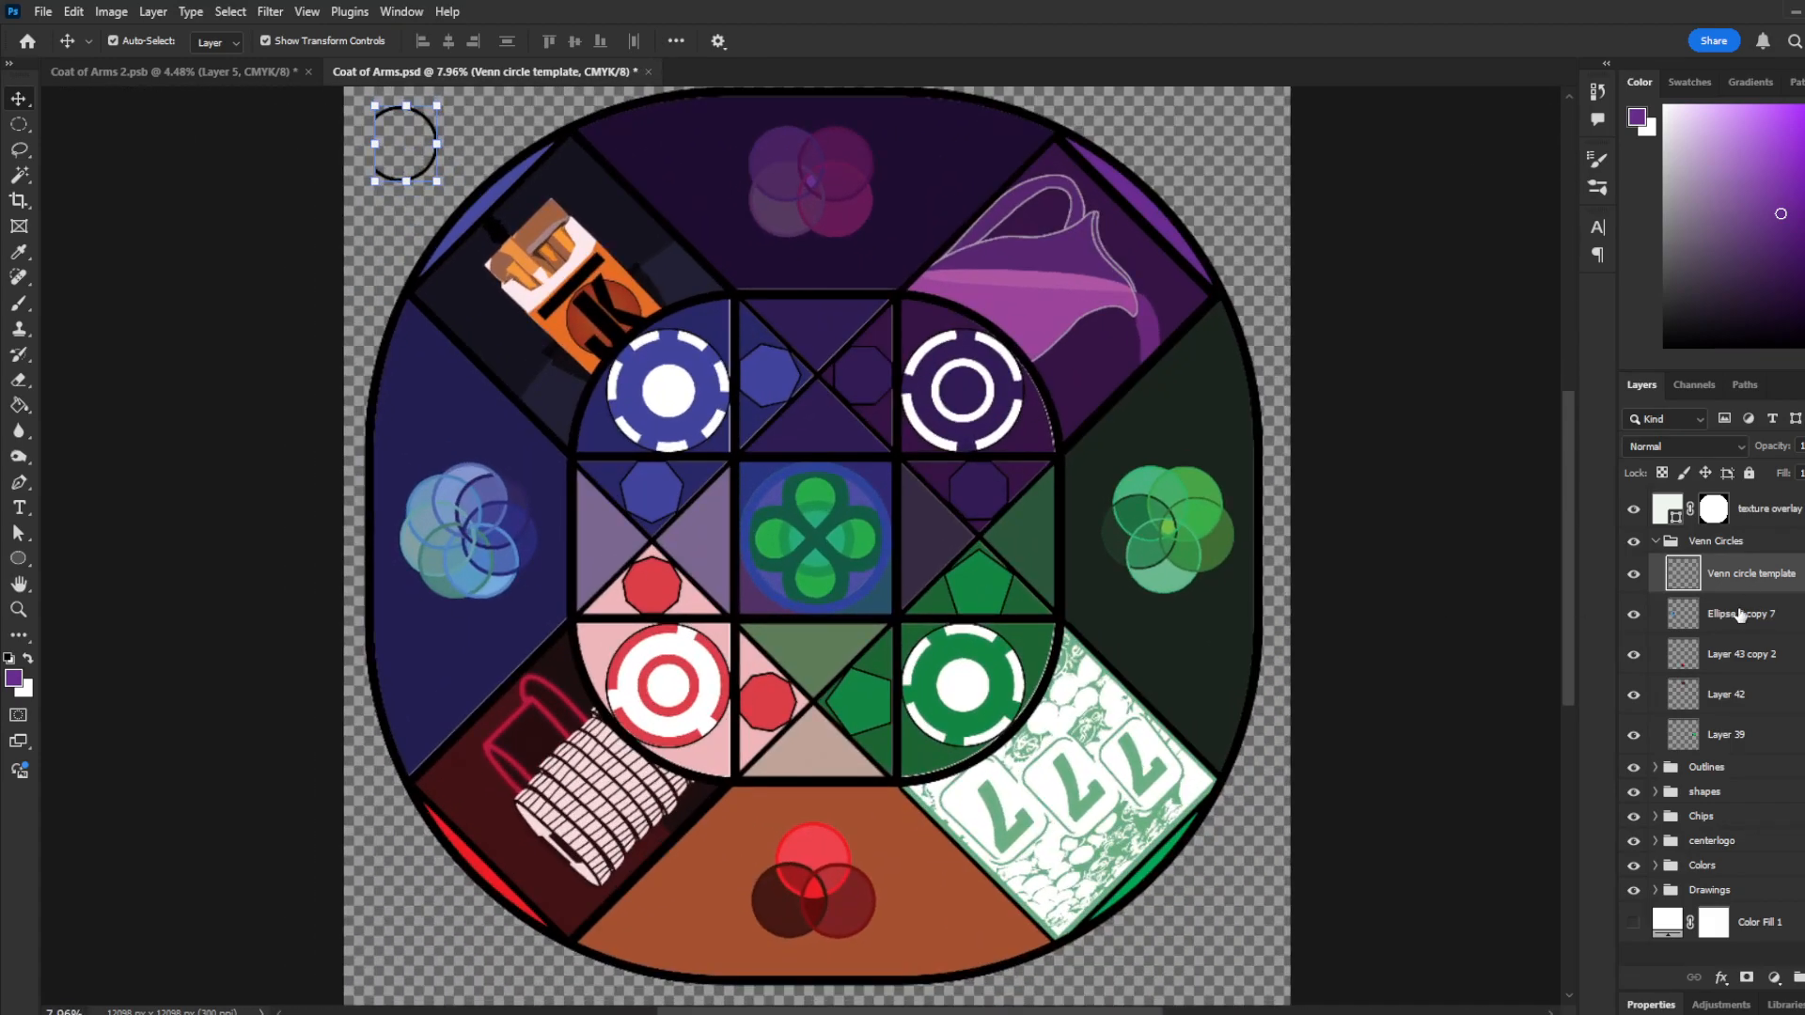
pyautogui.click(1656, 543)
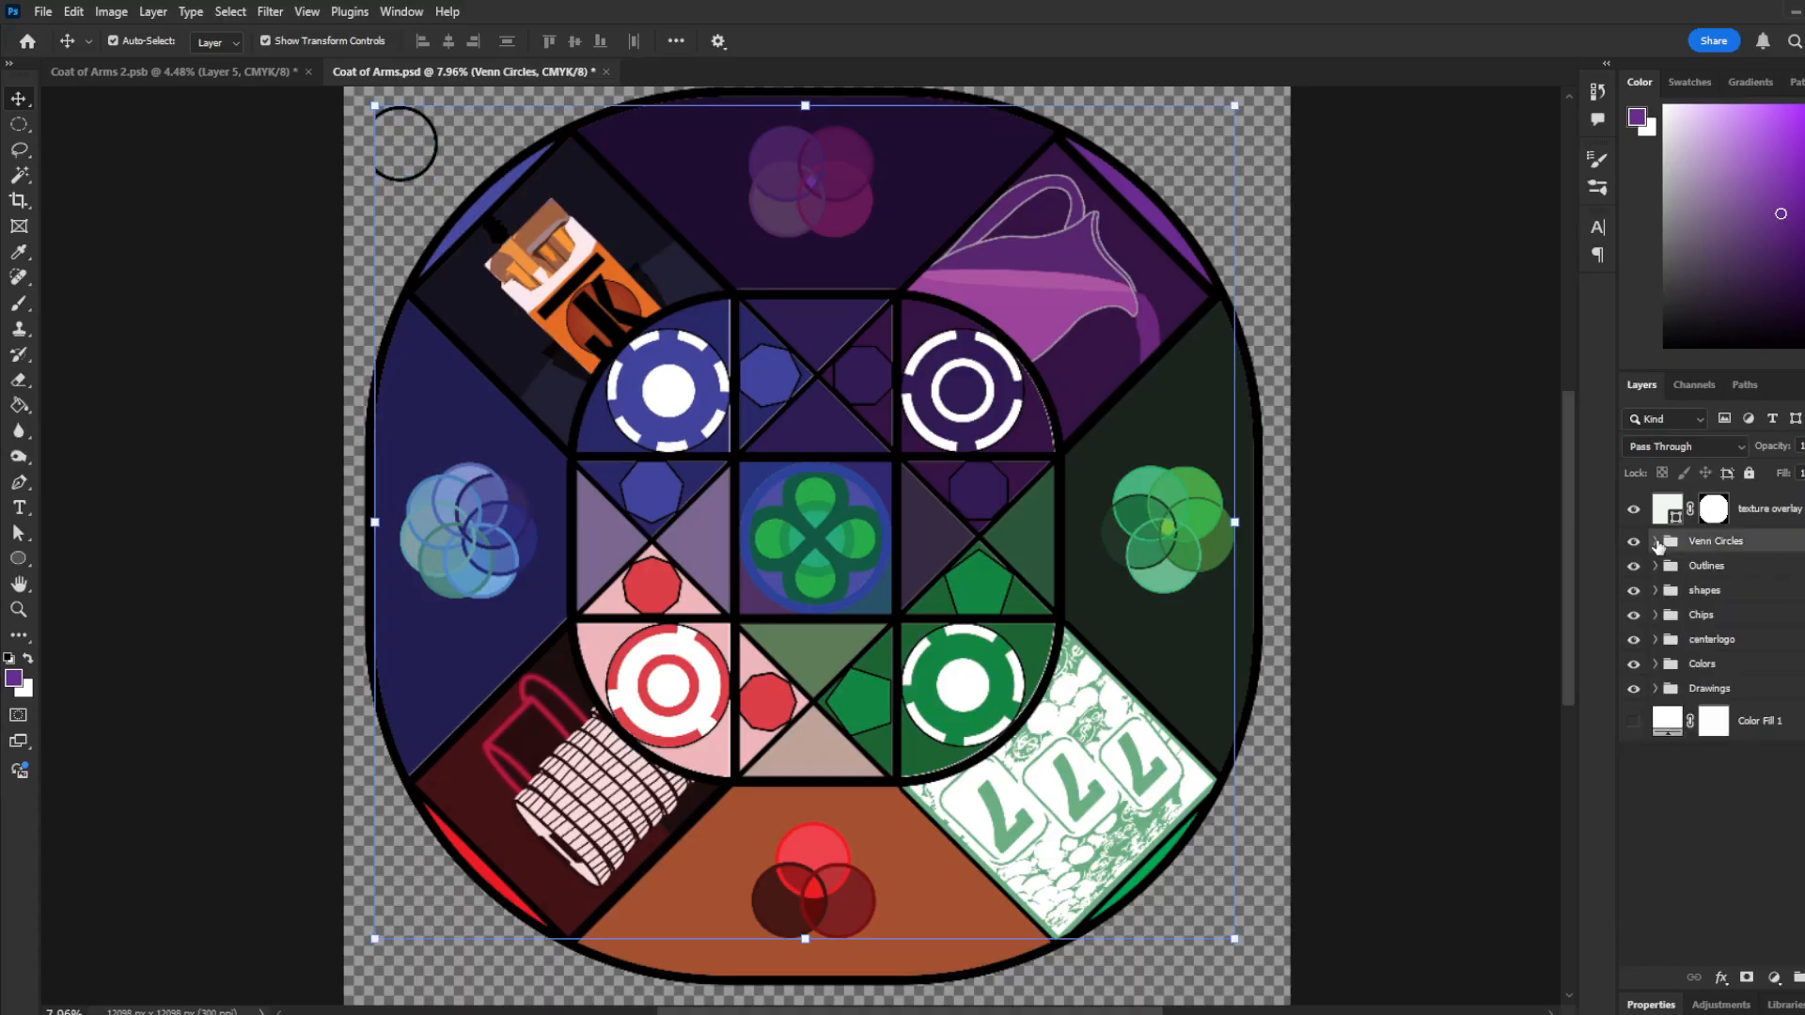
# Step: Disable the texture overlay's layer mask and examine its pattern up close in the area outside the emblem
pyautogui.click(1705, 515)
pyautogui.rightClick(1720, 520)
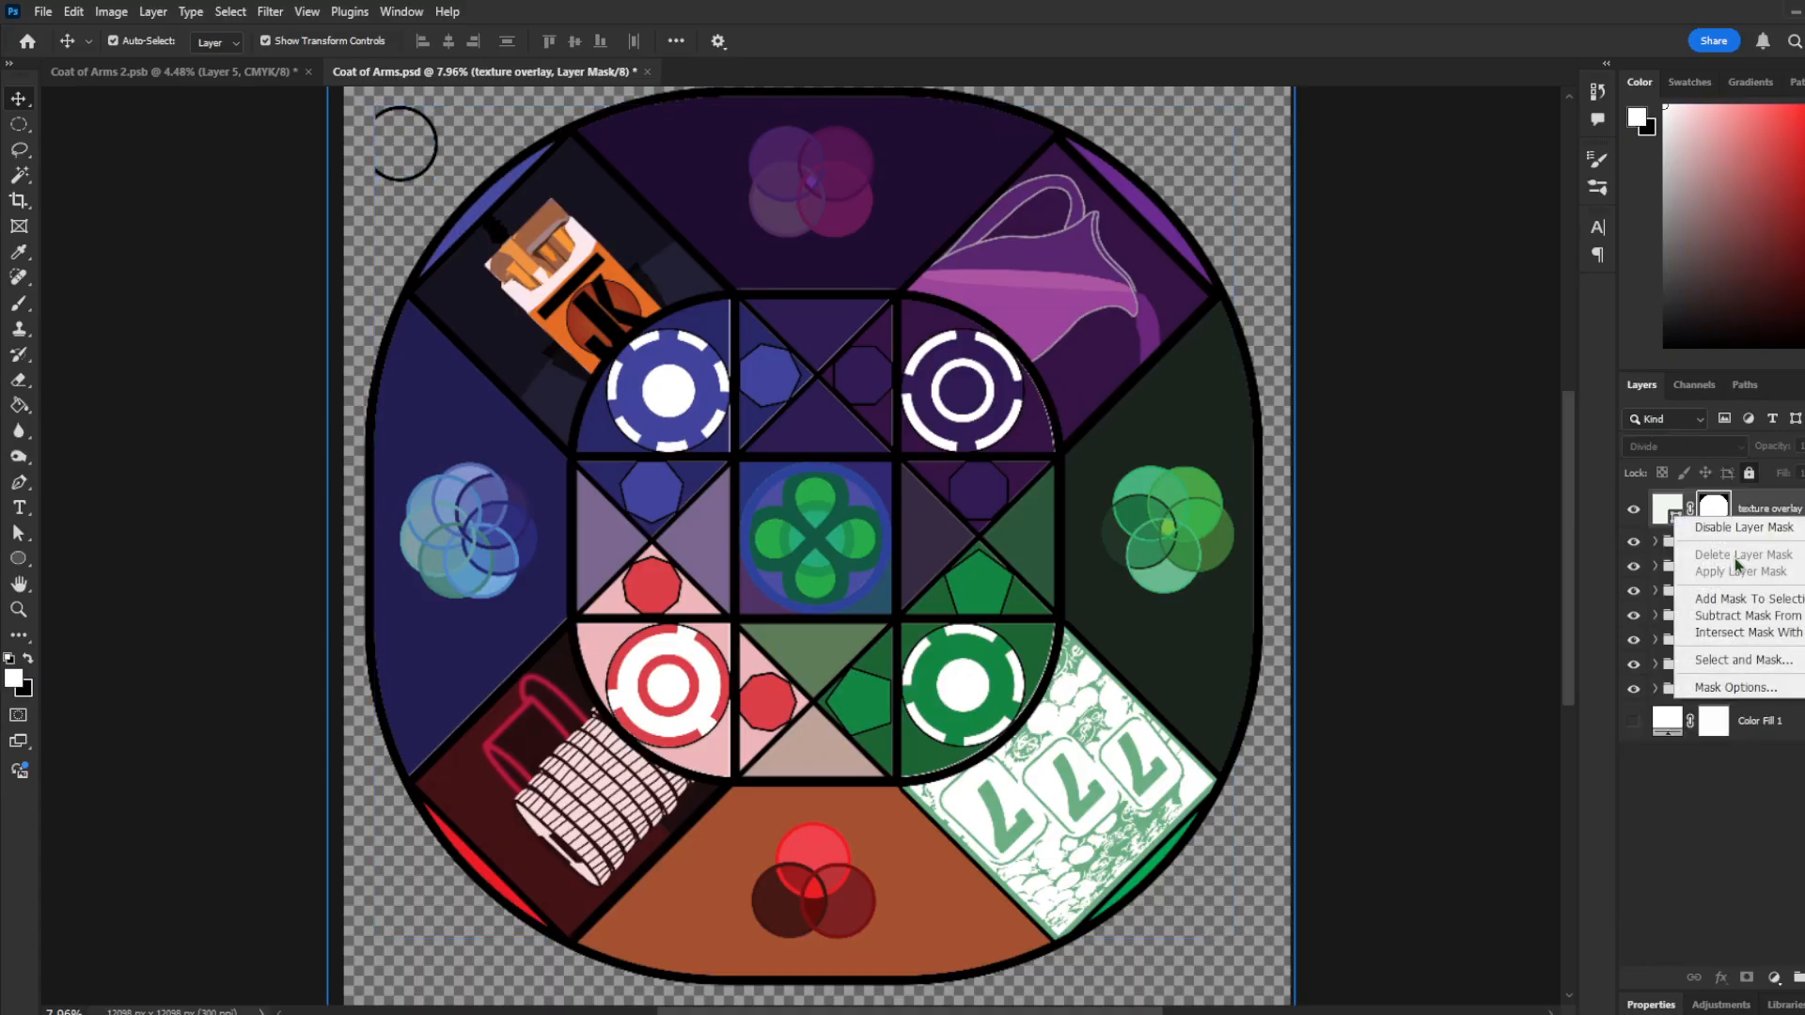
pyautogui.click(1744, 527)
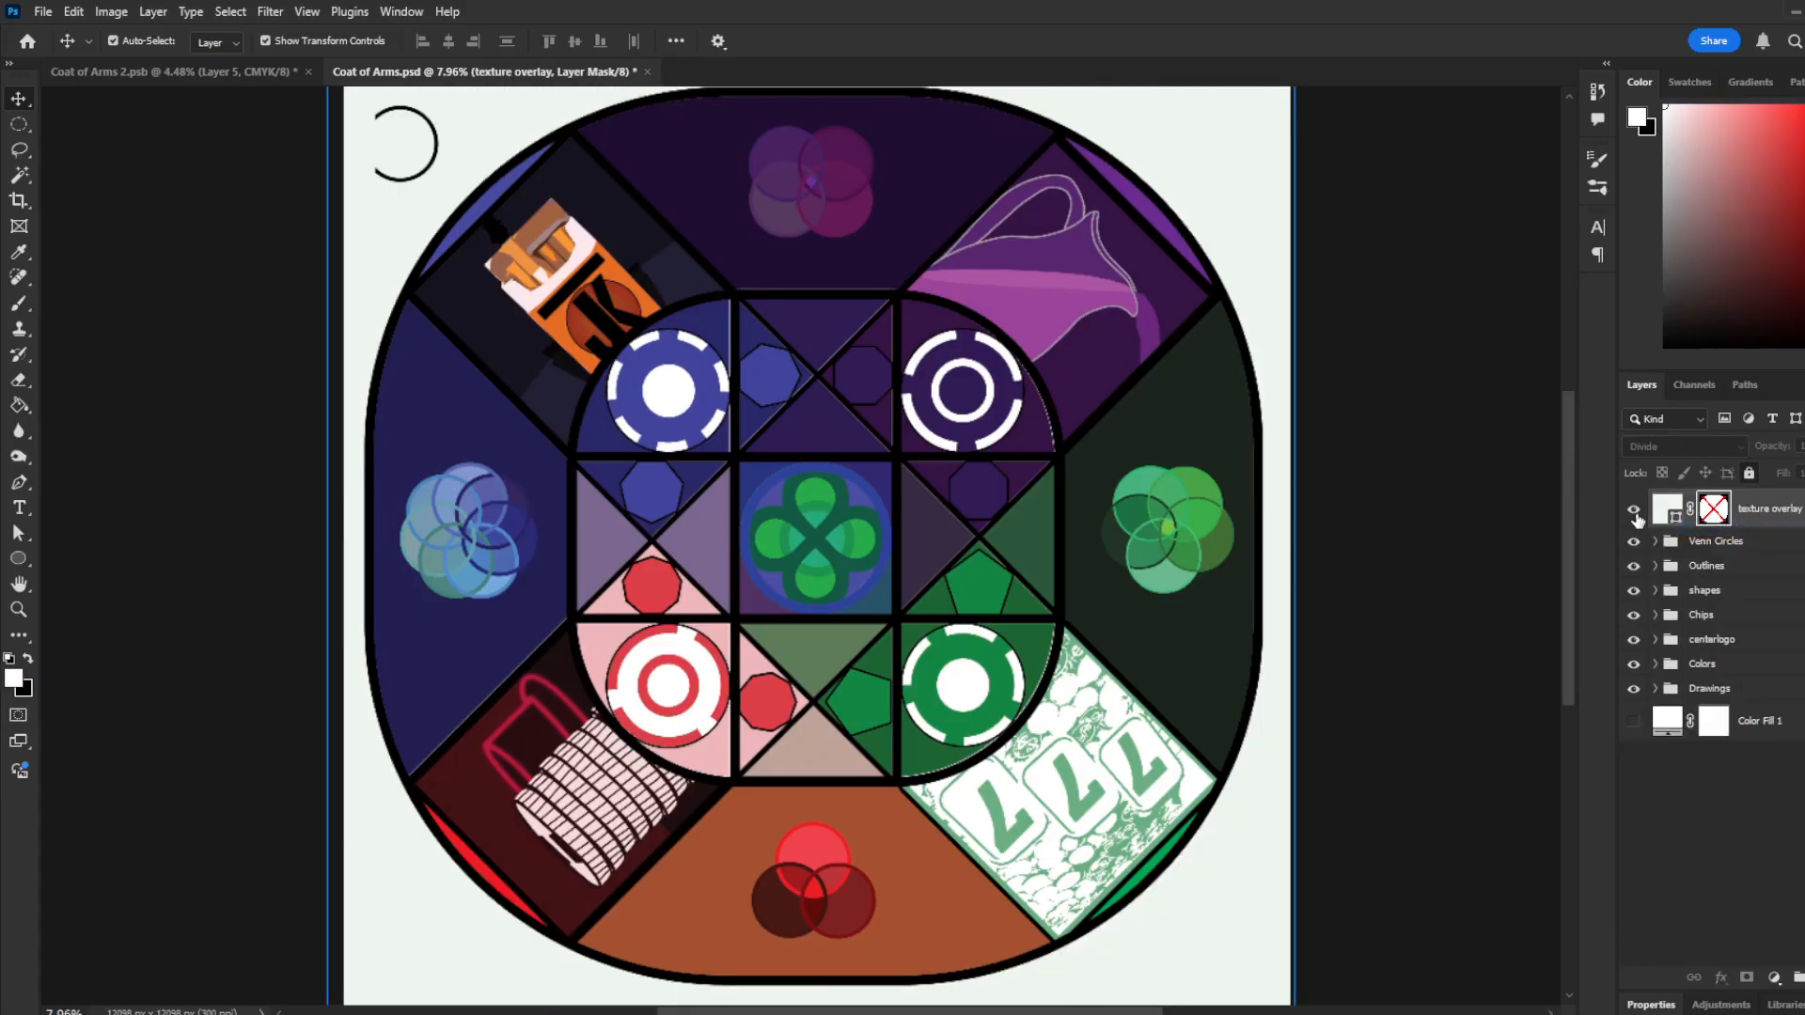
pyautogui.scroll(15, 1330, 447)
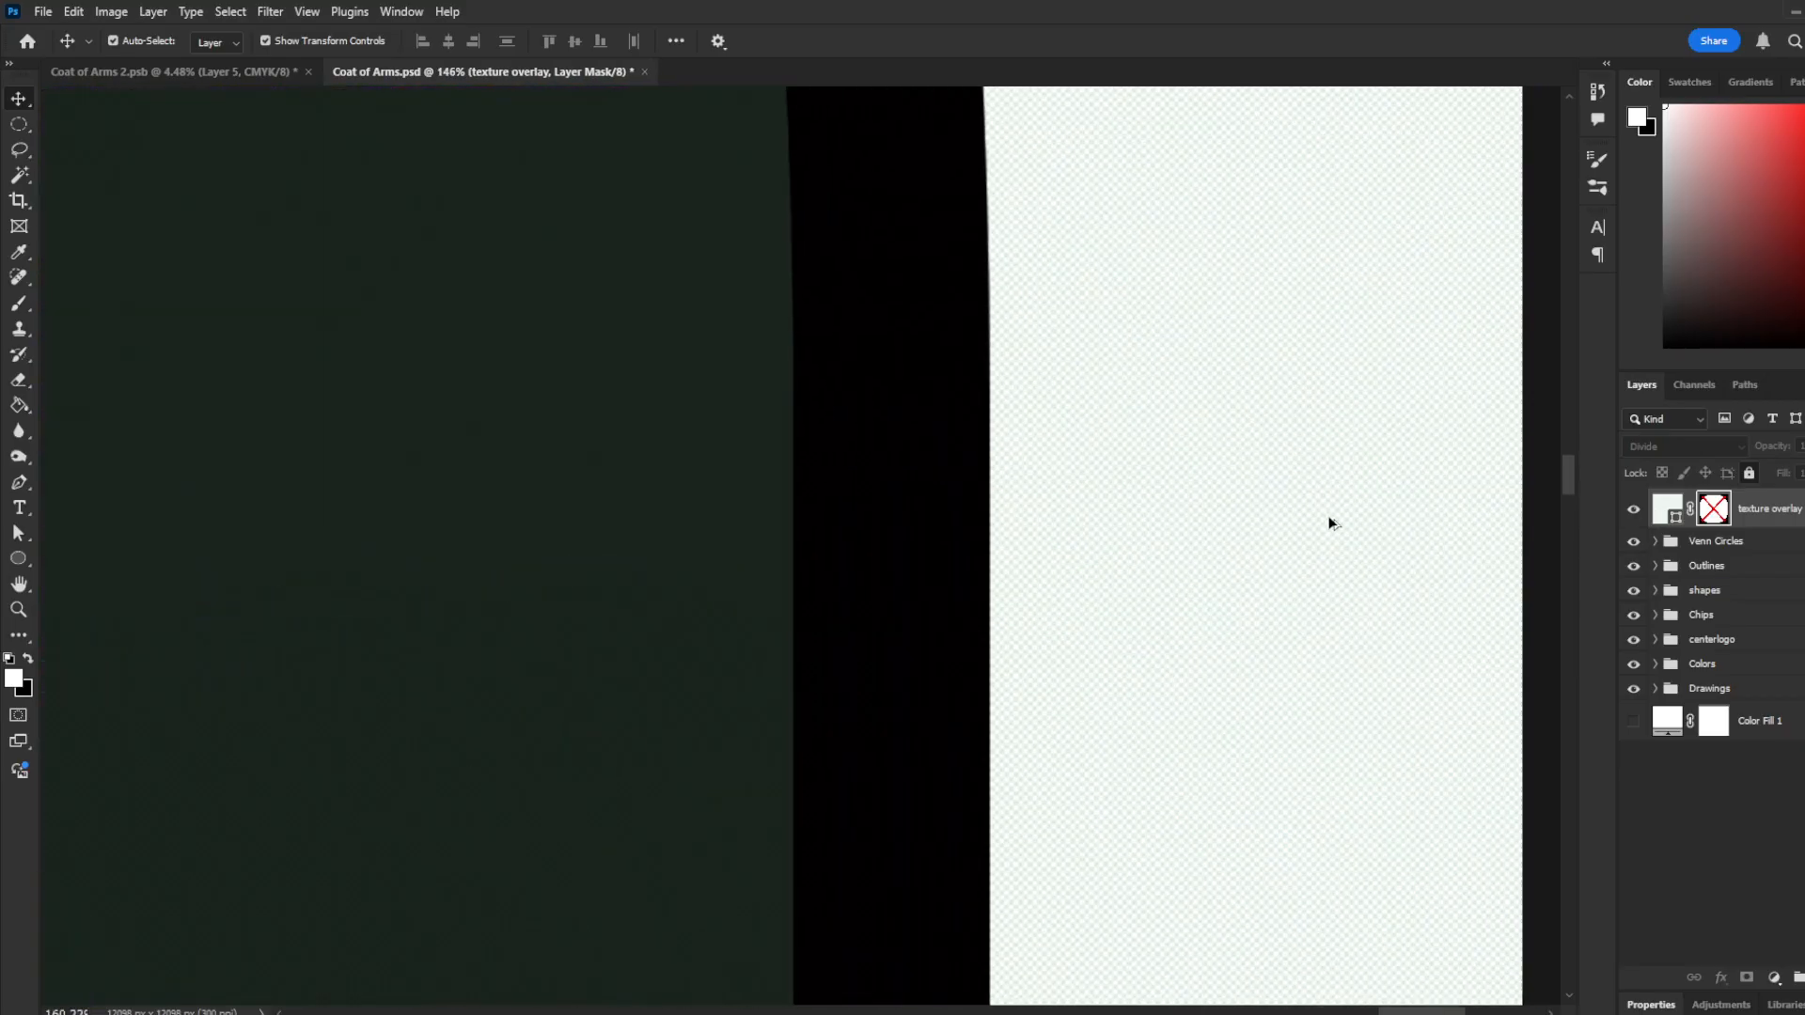
pyautogui.scroll(3, 1330, 524)
# Step: Re-enable the texture overlay's layer mask
pyautogui.rightClick(1741, 513)
pyautogui.click(1262, 444)
pyautogui.rightClick(1719, 515)
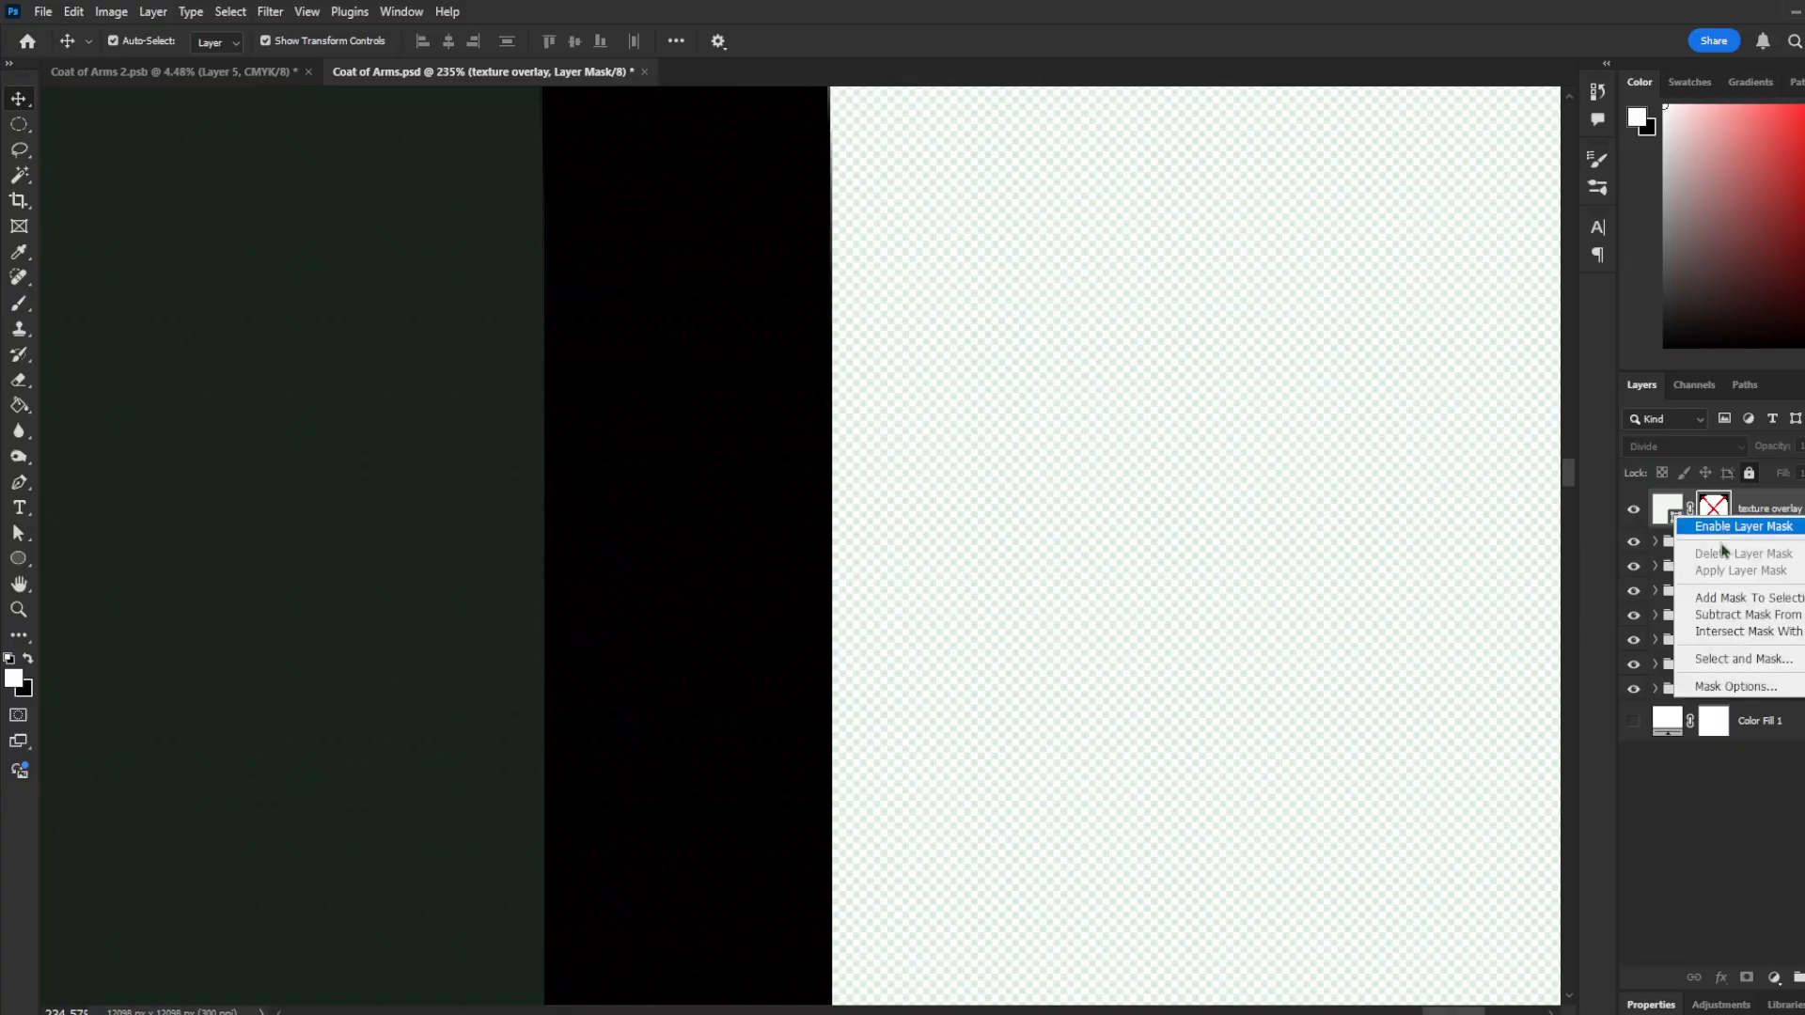
pyautogui.click(1224, 464)
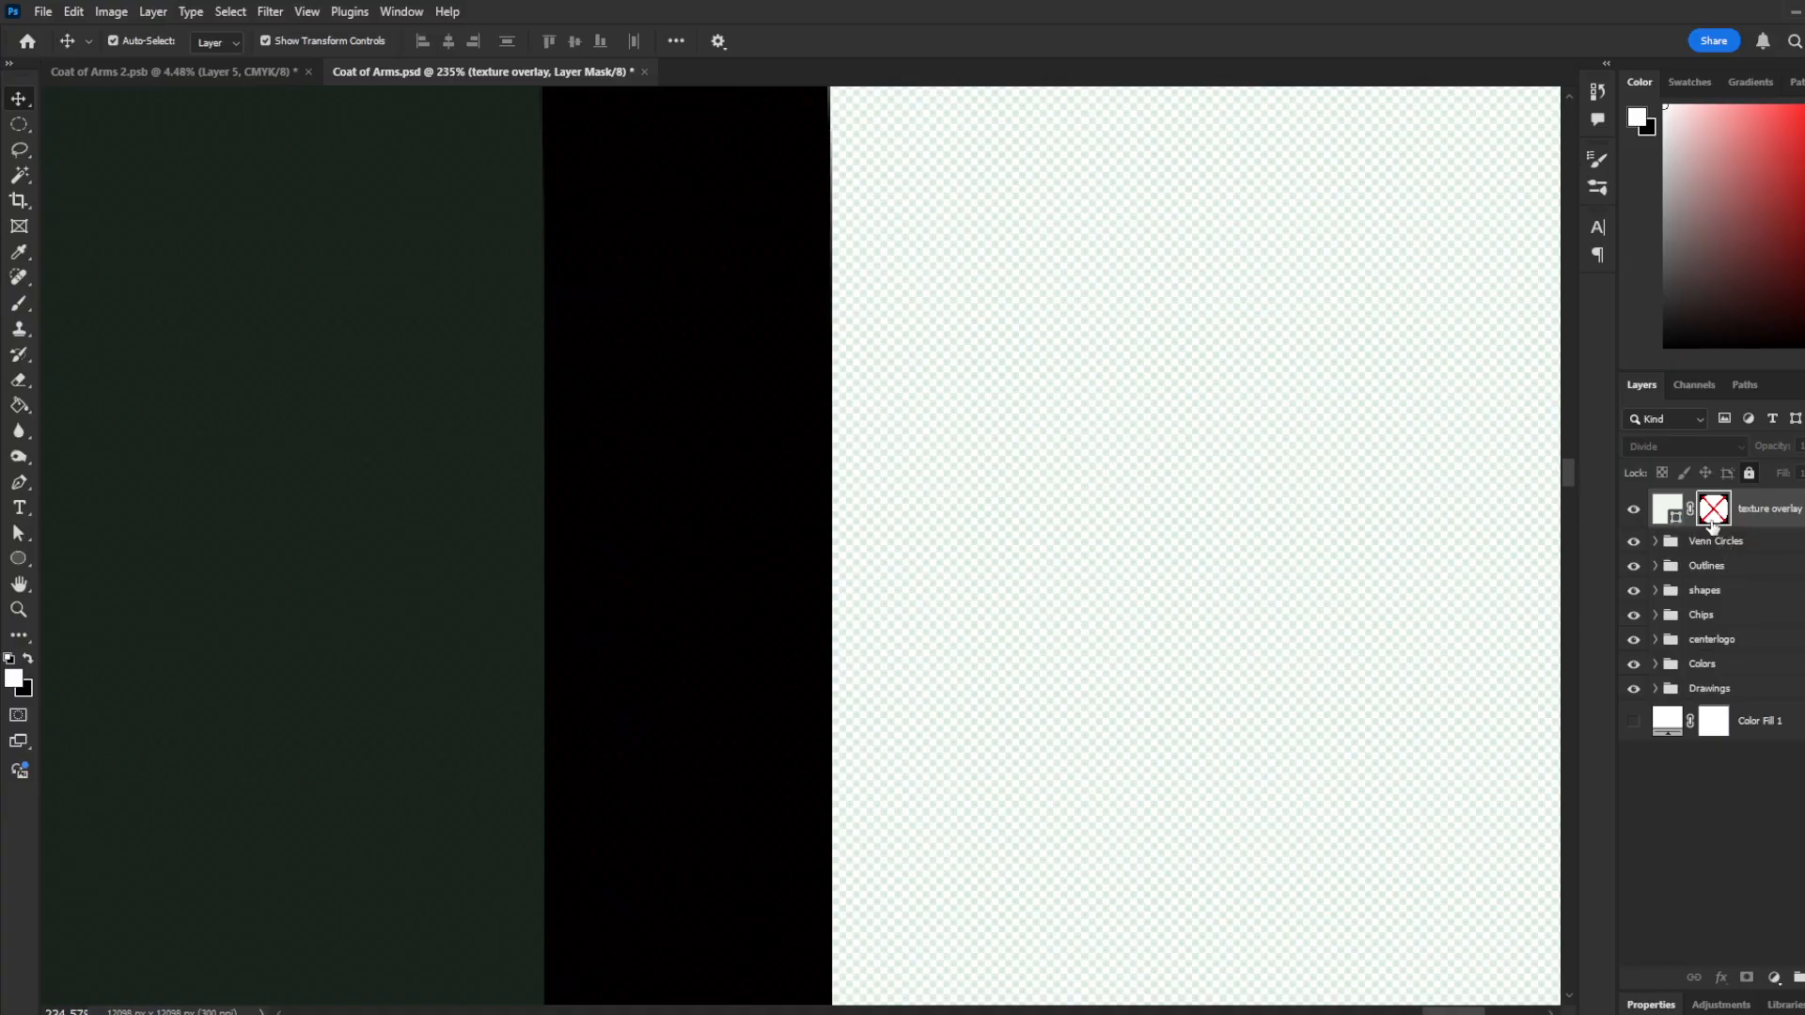
pyautogui.rightClick(1715, 523)
pyautogui.click(1735, 542)
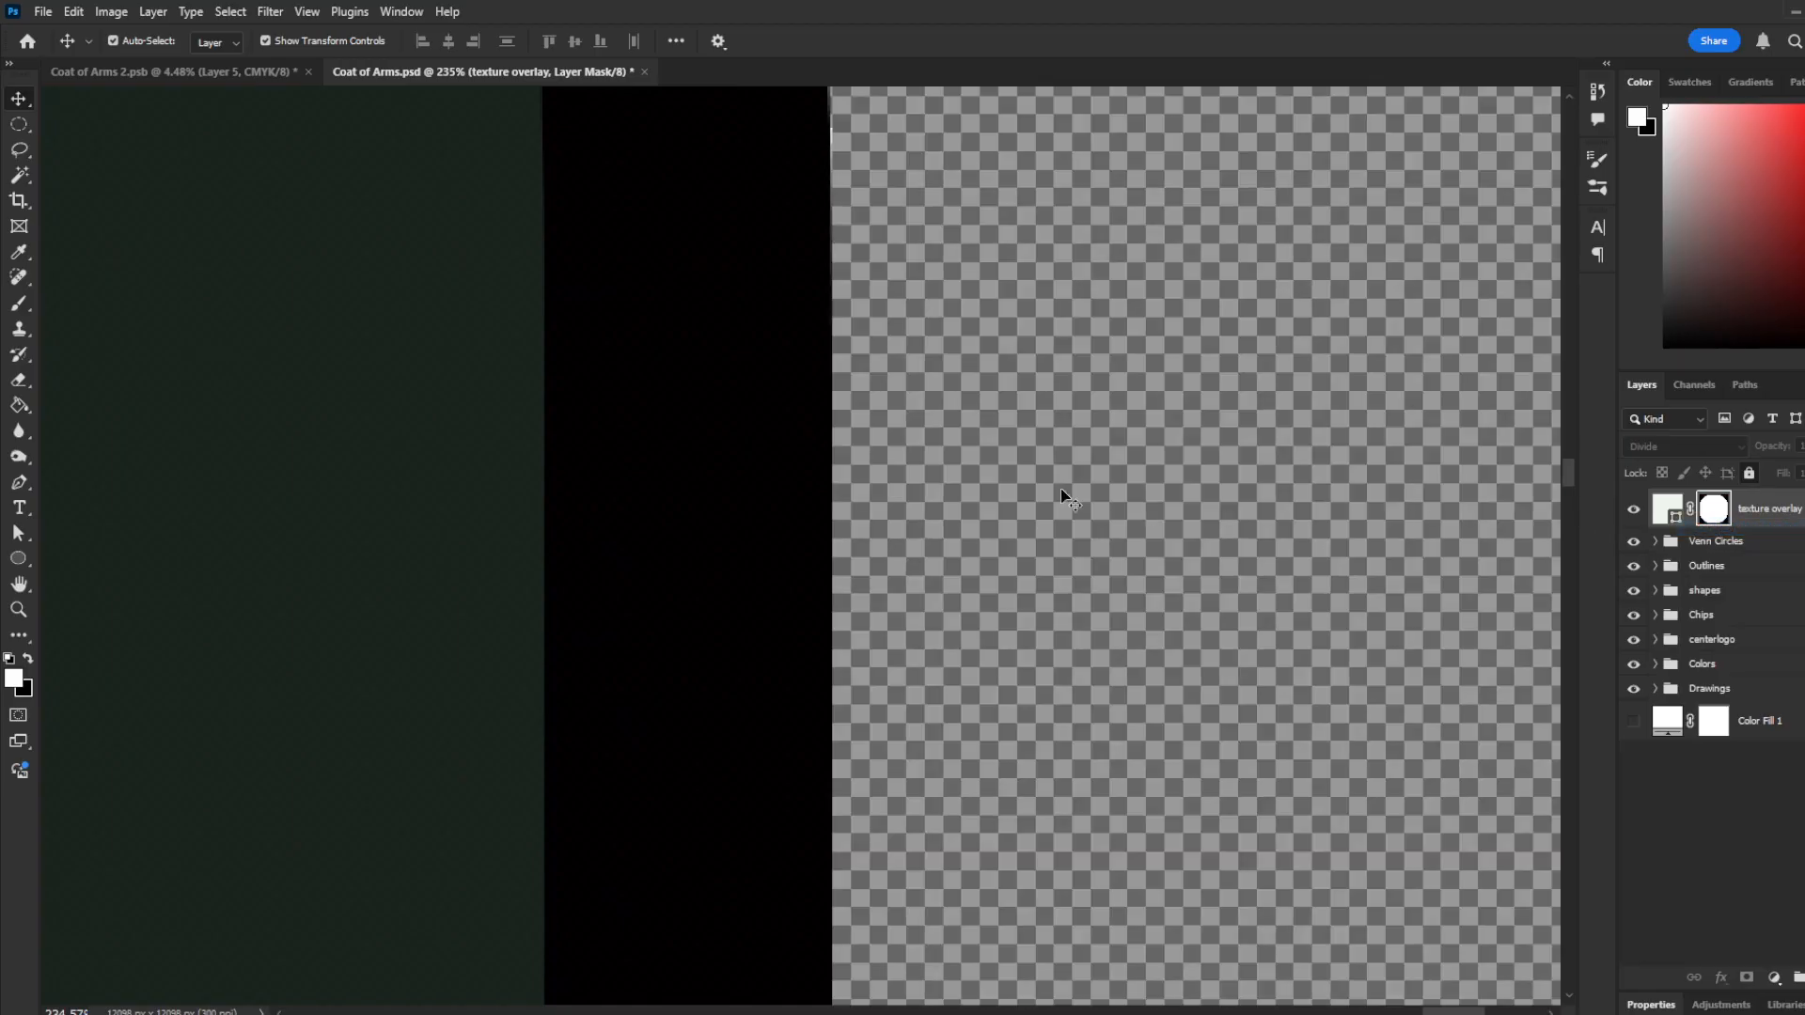
# Step: Examine the texture overlay's fine pattern up close on the emblem's black outer outline
pyautogui.scroll(3, 825, 564)
pyautogui.scroll(5, 832, 633)
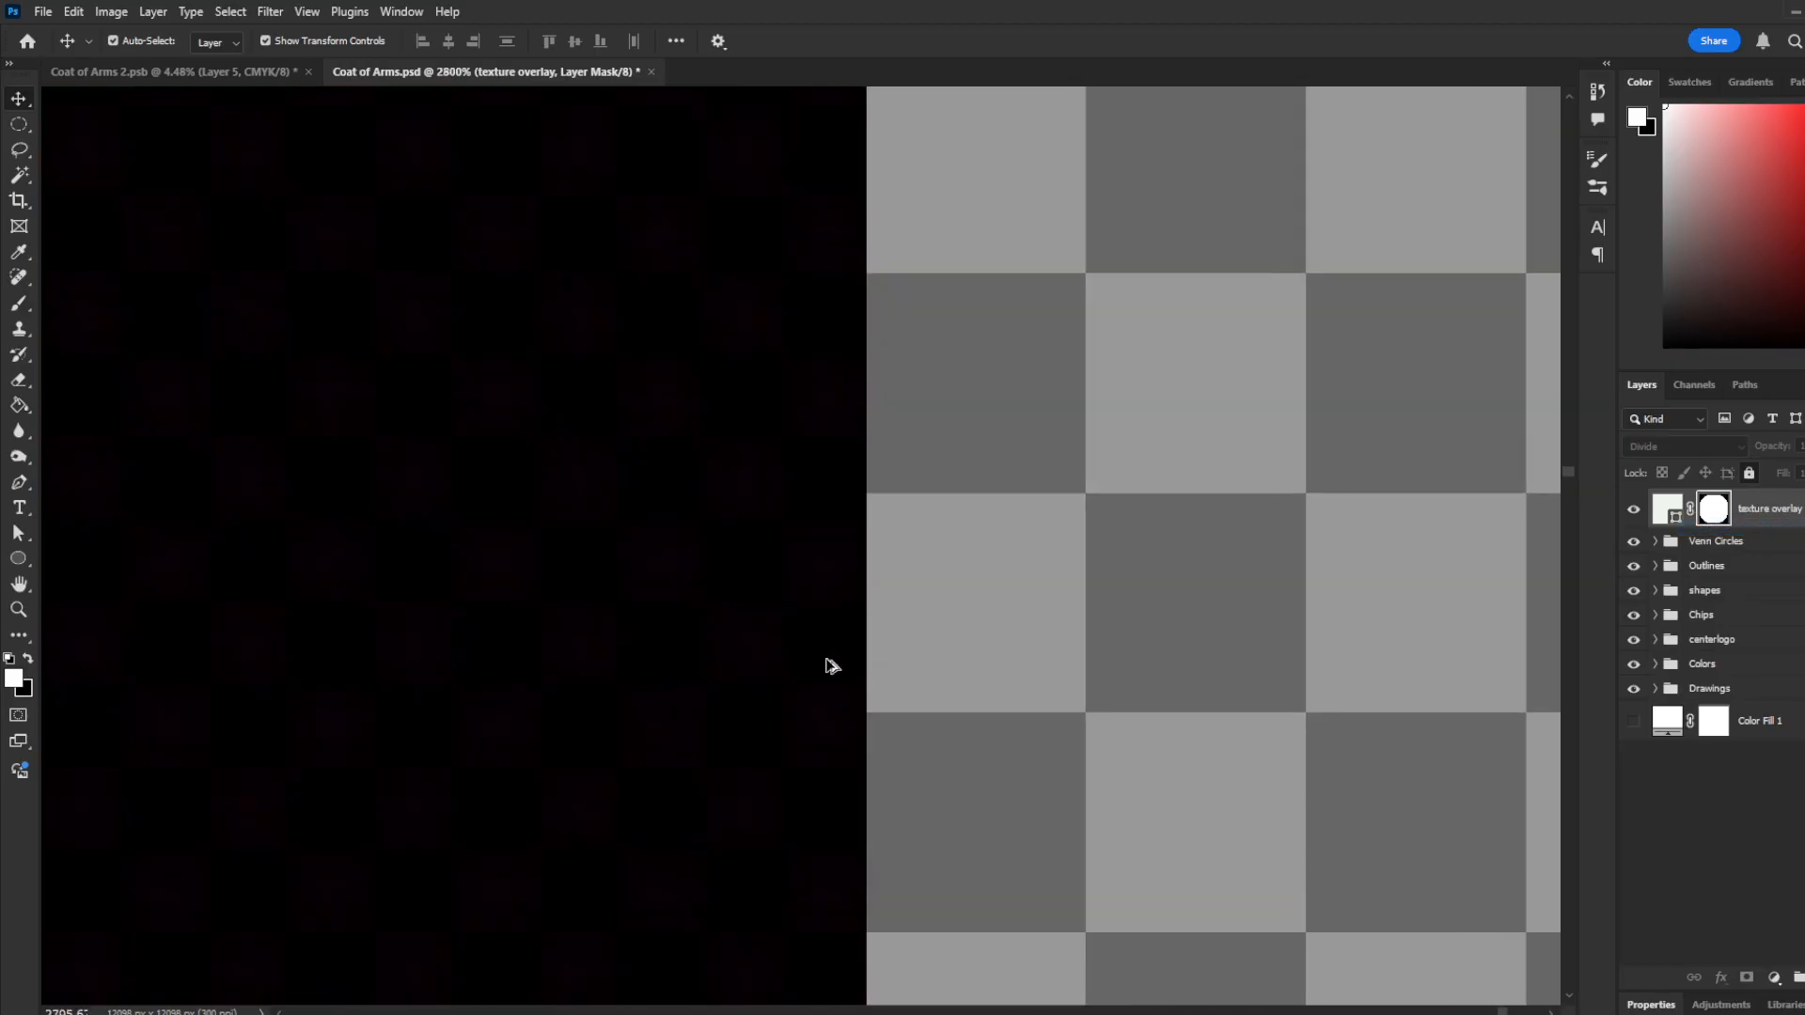
pyautogui.scroll(3, 1096, 737)
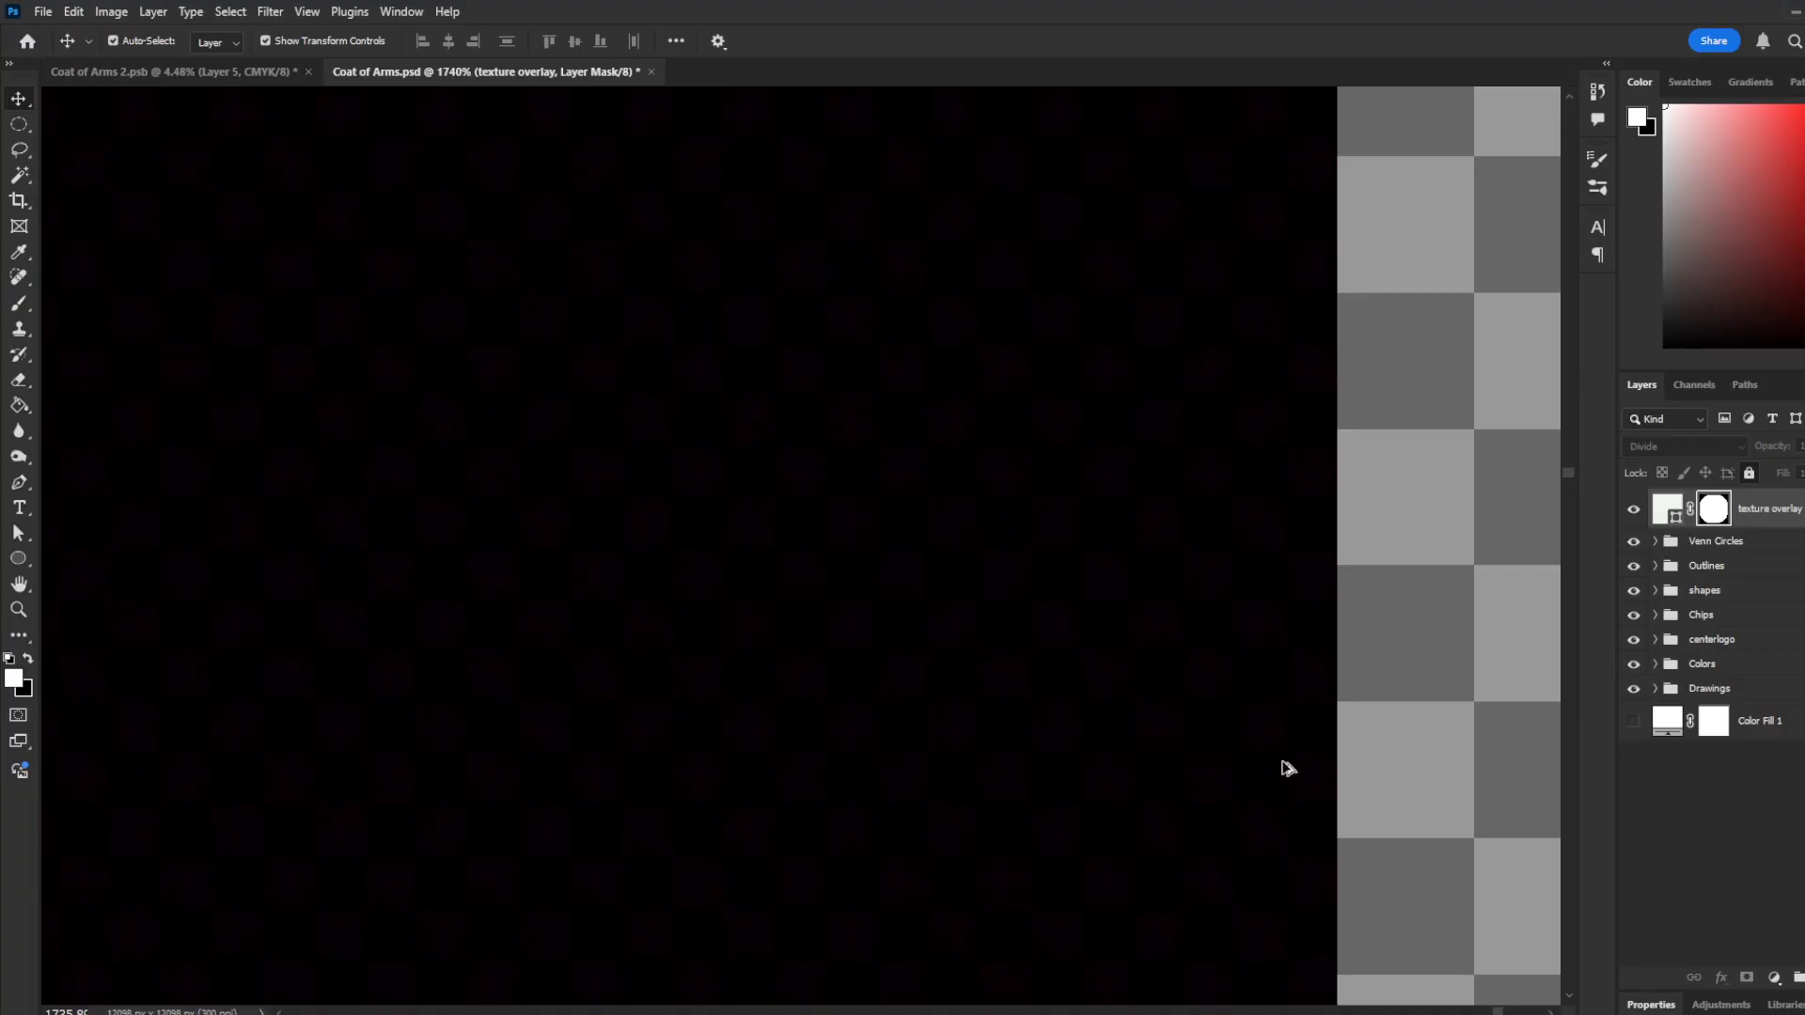
pyautogui.scroll(-15, 1125, 435)
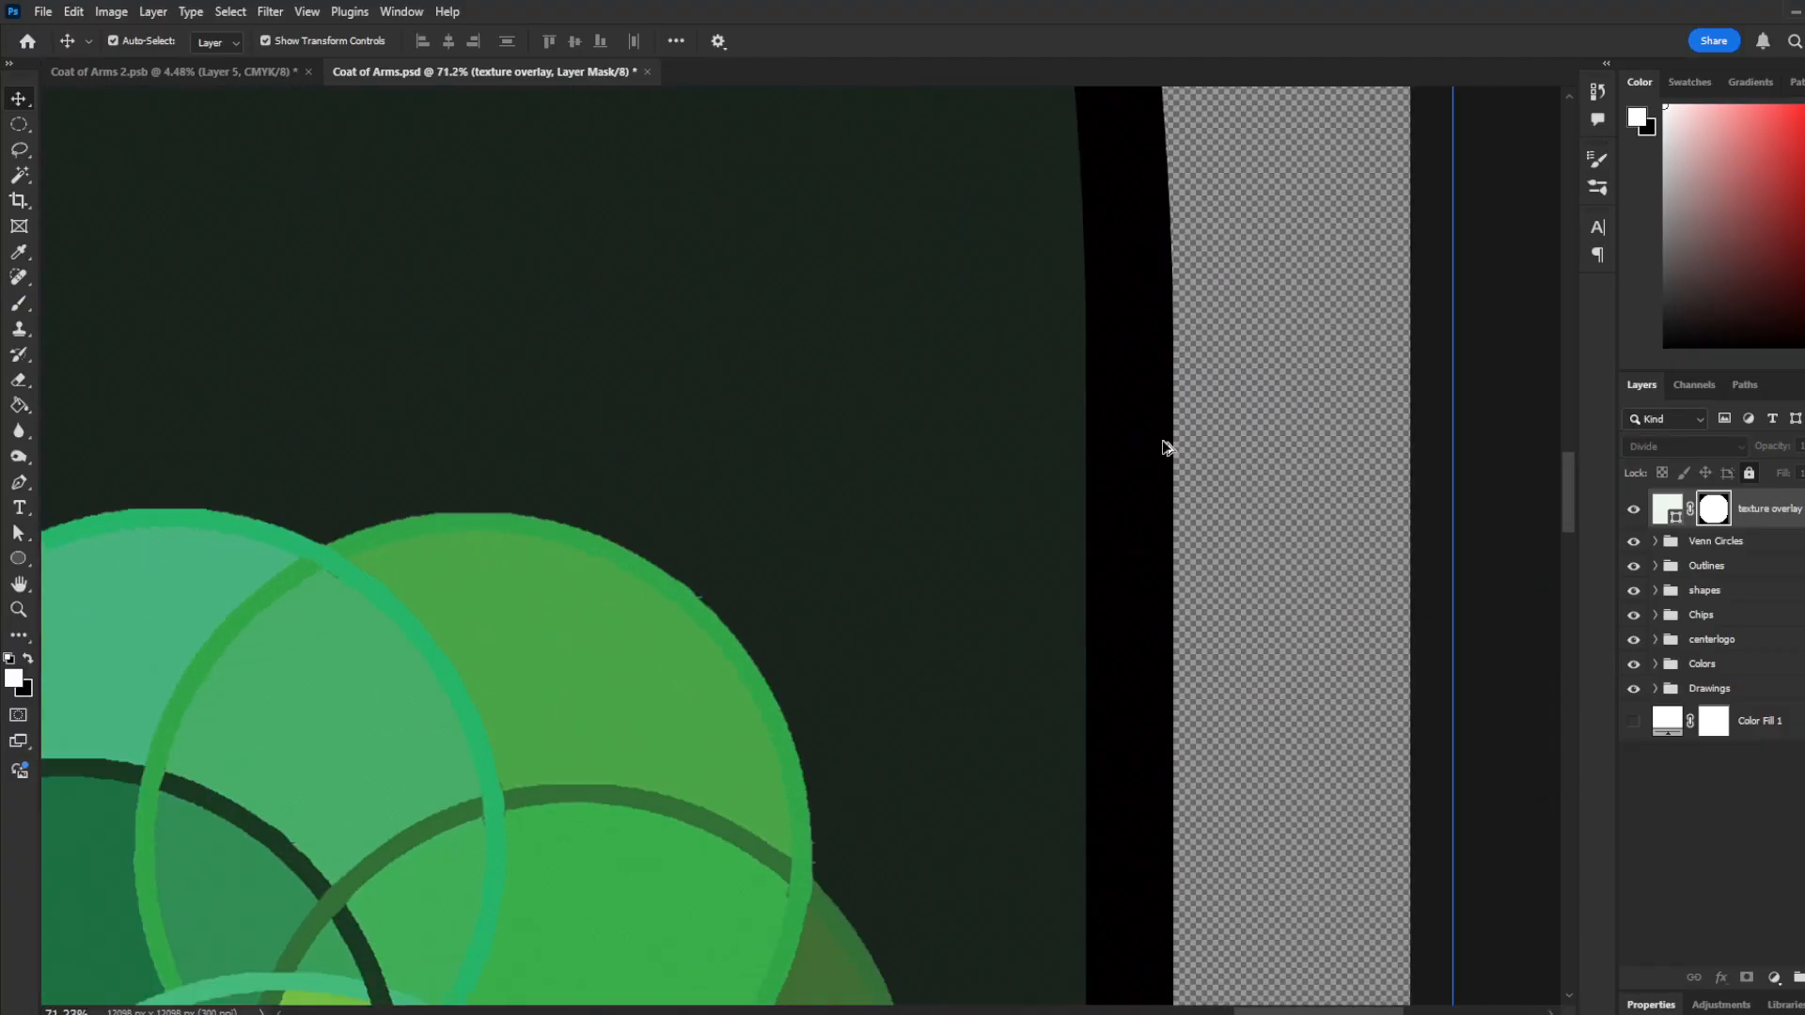
pyautogui.scroll(-8, 1164, 448)
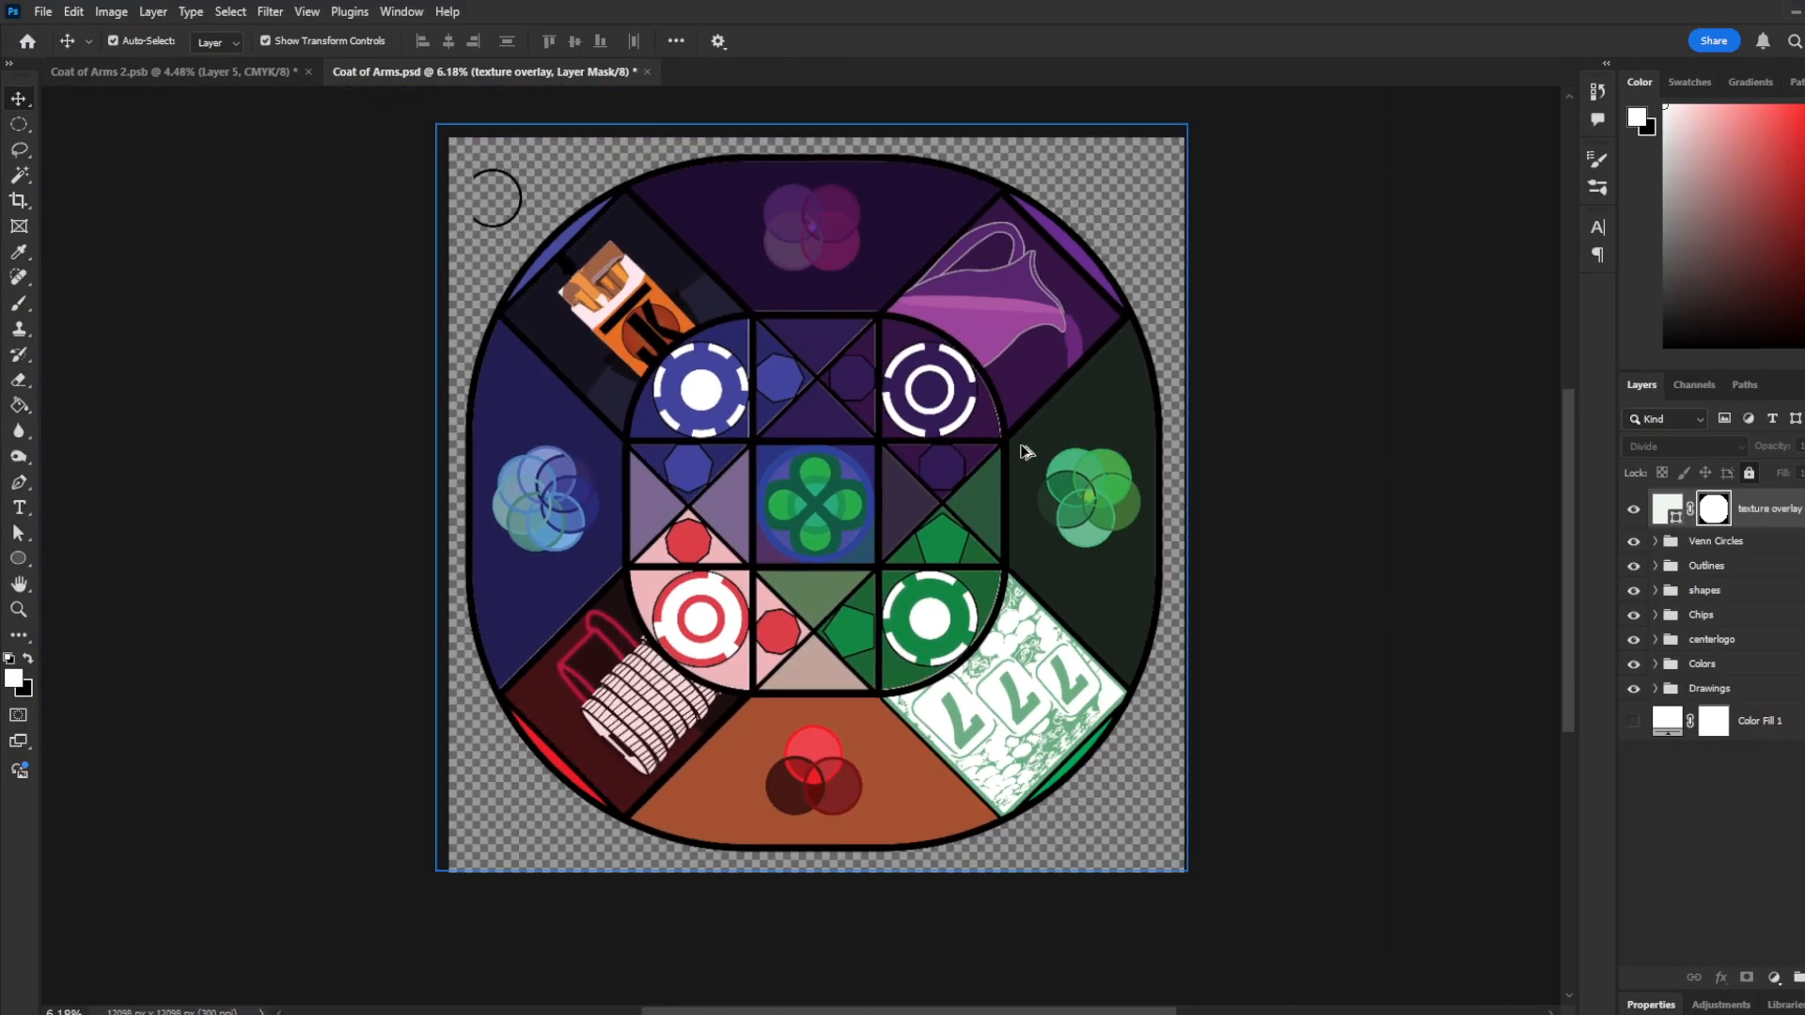
pyautogui.scroll(3, 937, 453)
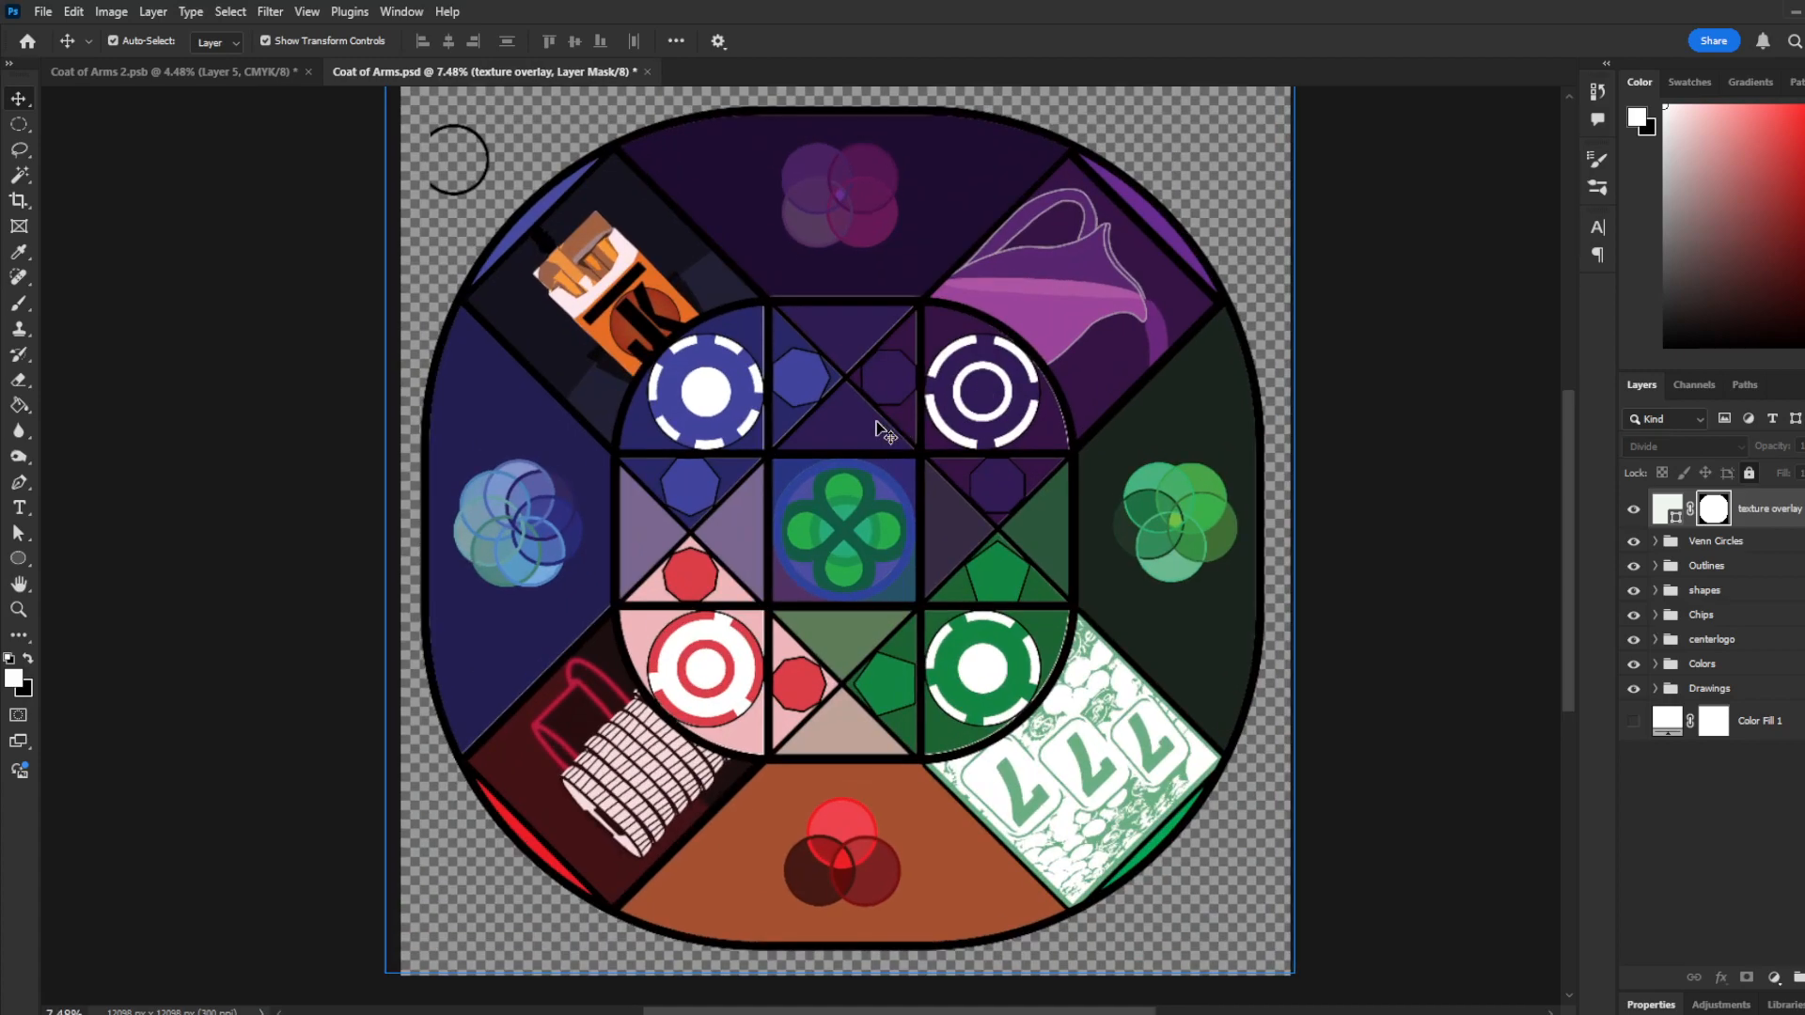
pyautogui.scroll(-2, 808, 571)
pyautogui.scroll(2, 832, 451)
pyautogui.scroll(-2, 886, 771)
pyautogui.scroll(2, 838, 479)
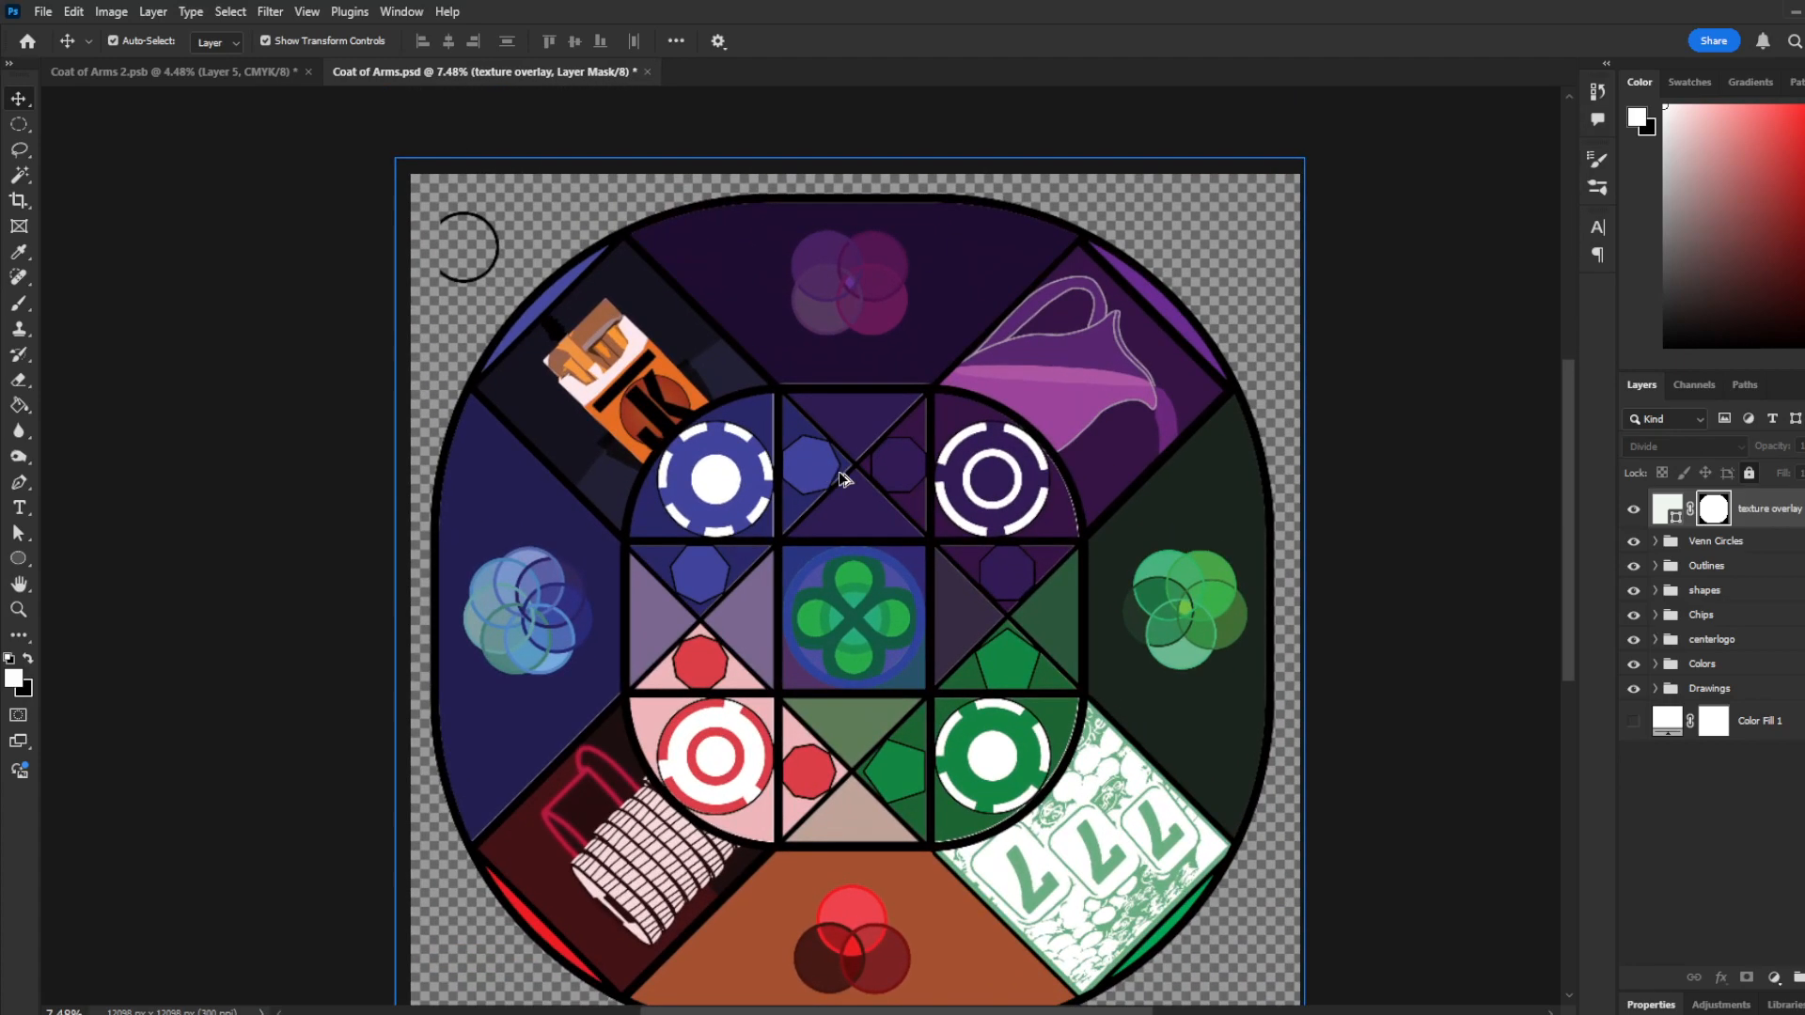
pyautogui.scroll(-2, 844, 482)
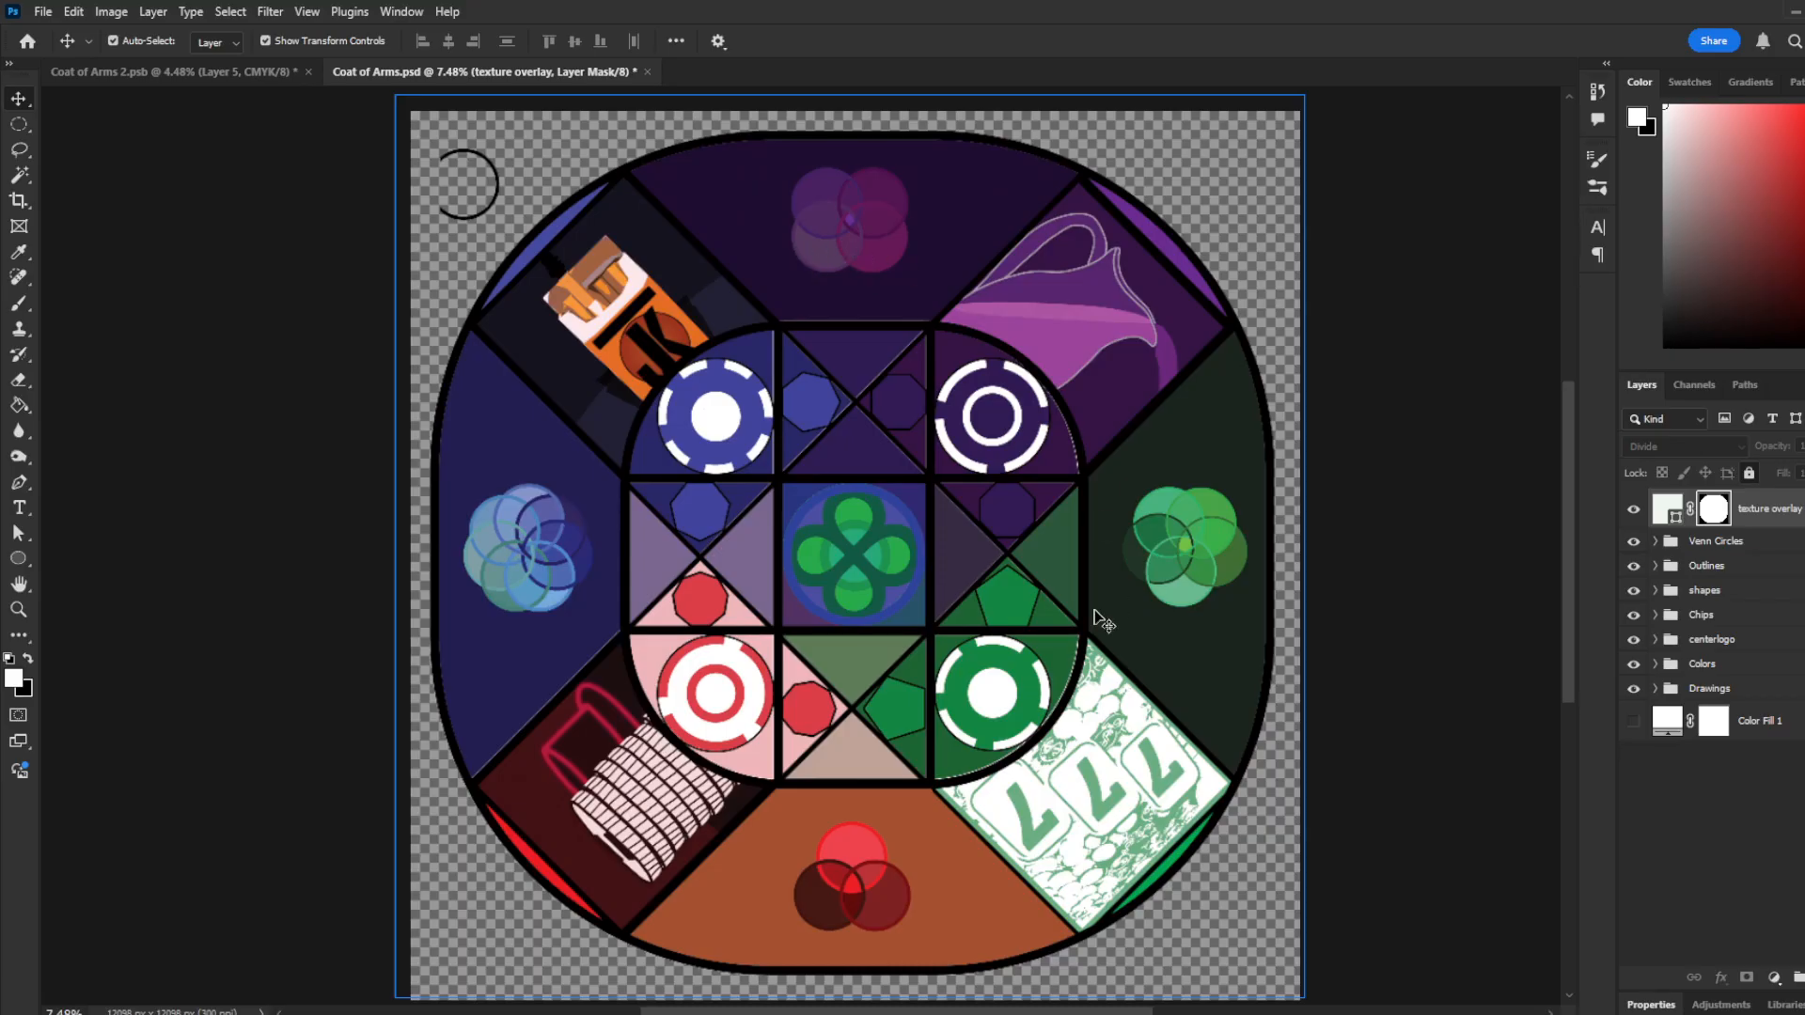
# Step: Deselect the texture overlay and try to move the Venn template circle outside the emblem's upper-left edge
pyautogui.click(273, 168)
pyautogui.moveTo(499, 177); pyautogui.dragTo(466, 190)
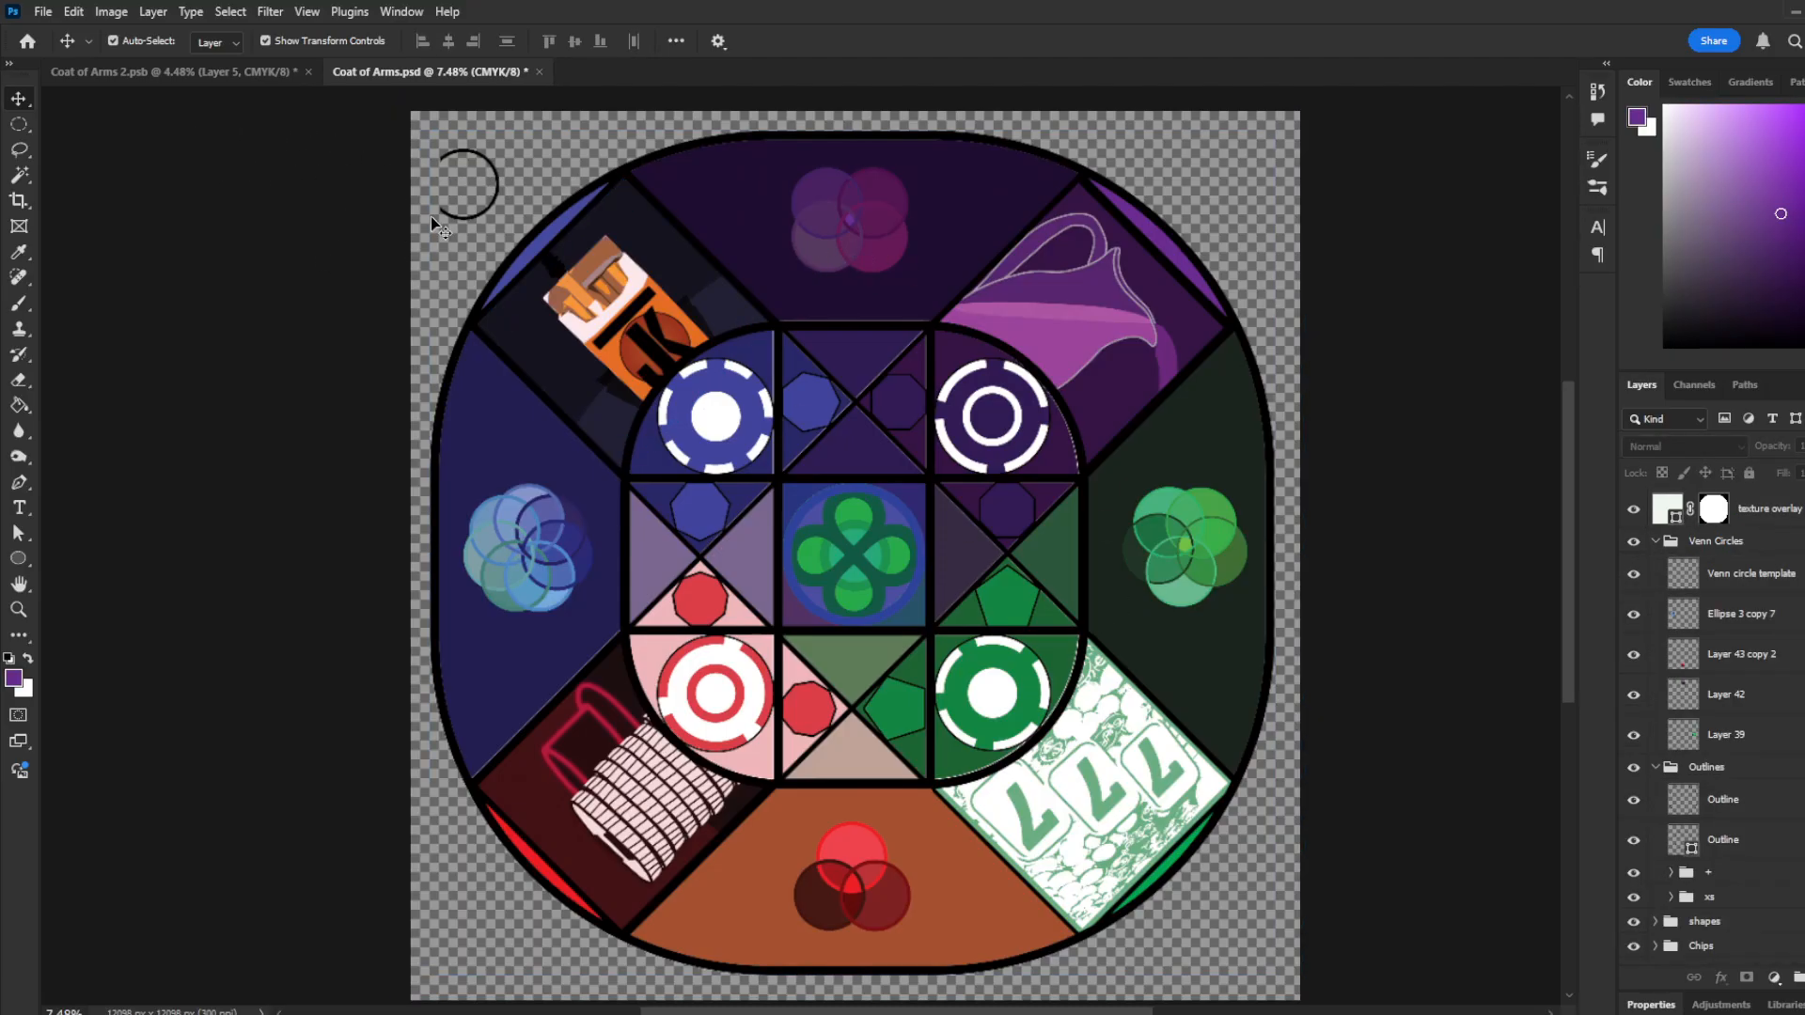